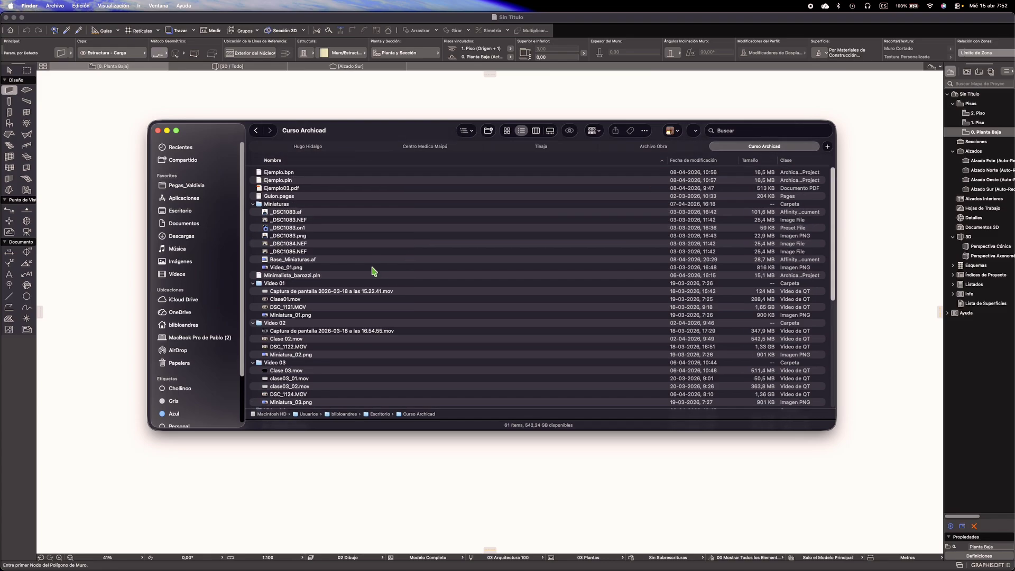
Open Ejemplo03.pdf from the Curso Archicad folder and enlarge the sheet to examine its plans, elevations, section and 3D views
{"action": "left_click", "coordinate": [279, 191]}
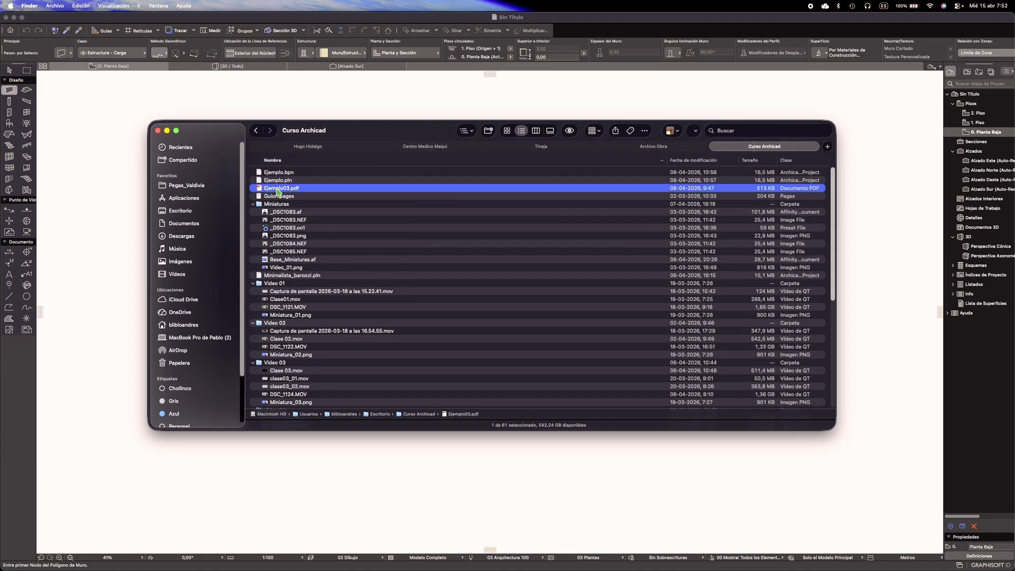
{"action": "double_click", "coordinate": [279, 189]}
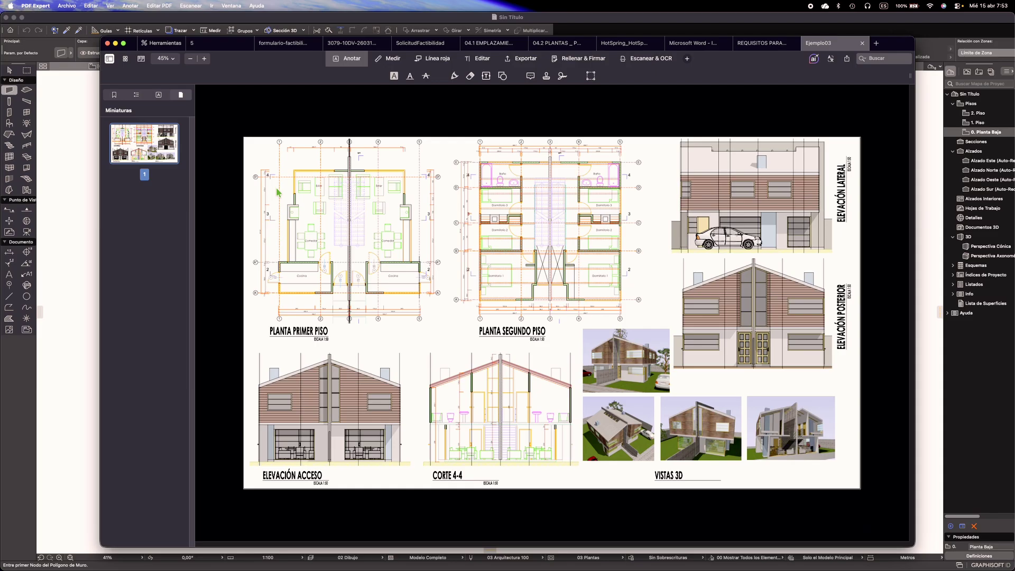
{"action": "left_click", "coordinate": [204, 59]}
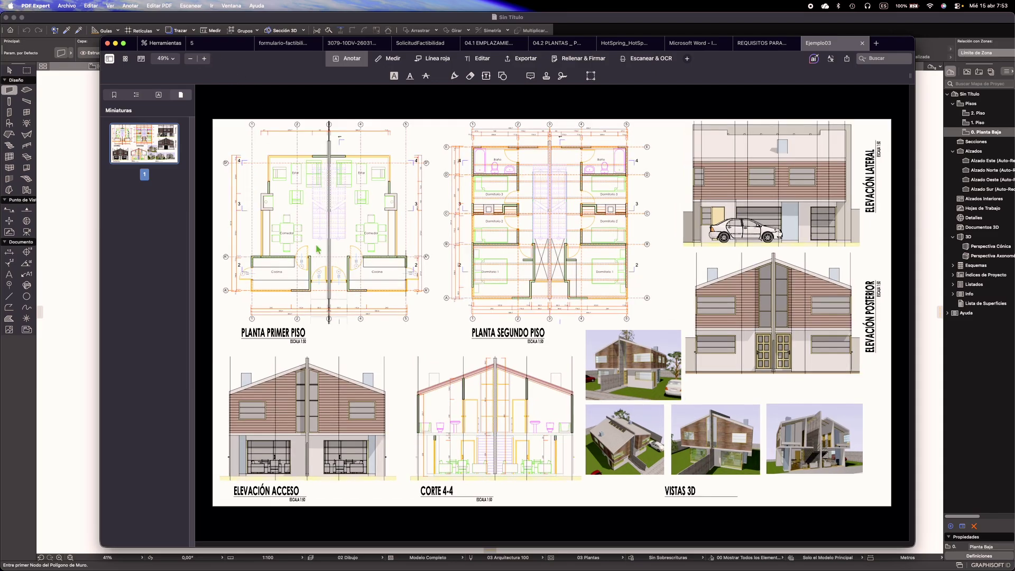
{"action": "left_click", "coordinate": [204, 58]}
{"action": "scroll", "coordinate": [280, 193], "scroll_direction": "left", "scroll_amount": 3}
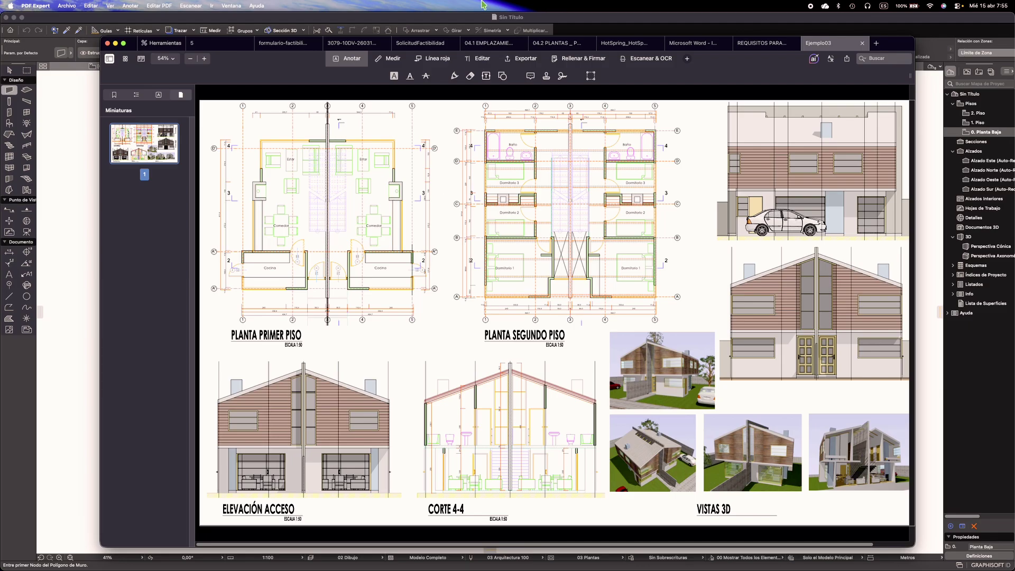
Switch to Archicad and create an independent worksheet with reference ID HT-01, named "Referencia proyecto"
{"action": "left_click", "coordinate": [354, 24]}
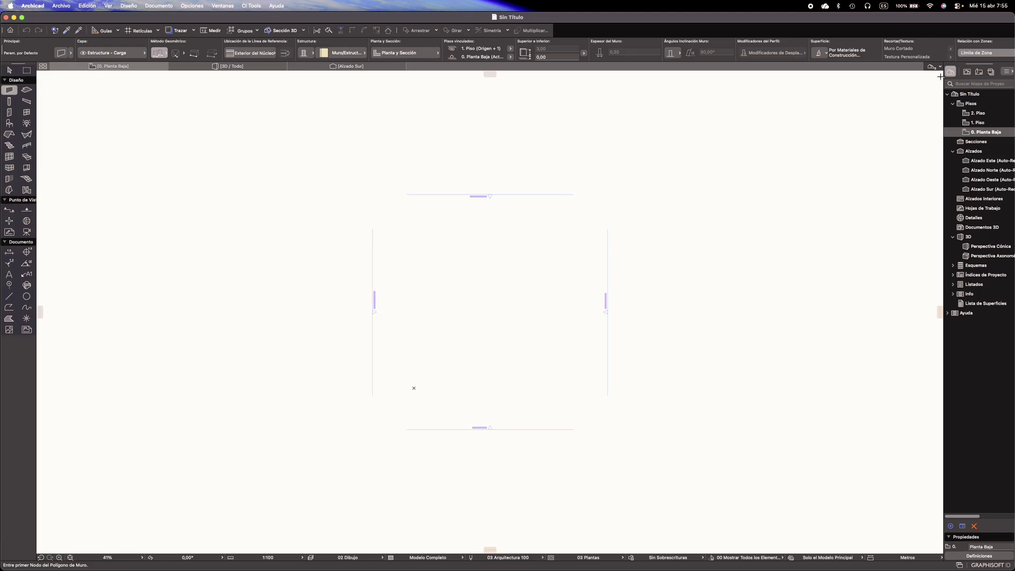
{"action": "left_click", "coordinate": [968, 209]}
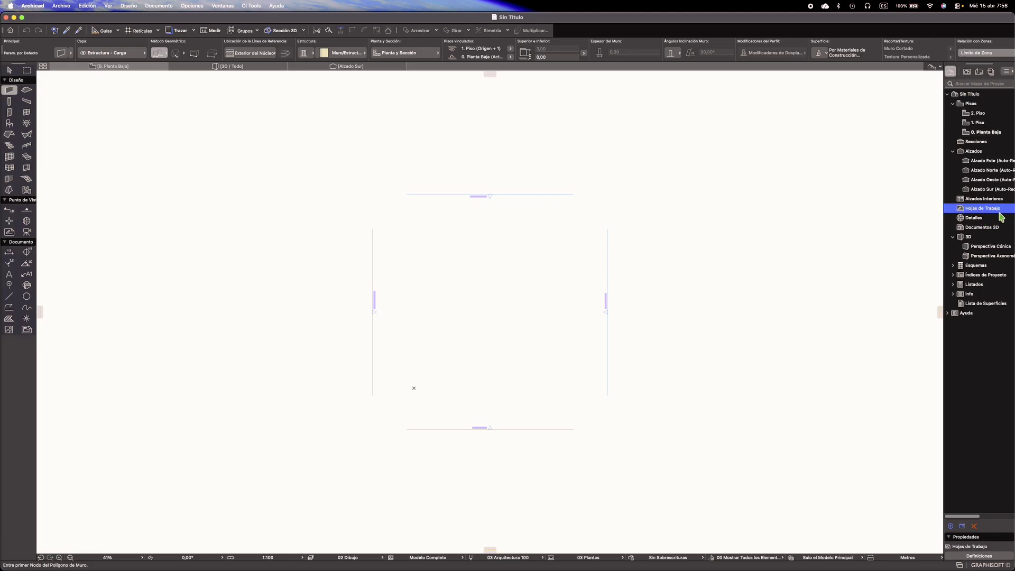
{"action": "right_click", "coordinate": [977, 212]}
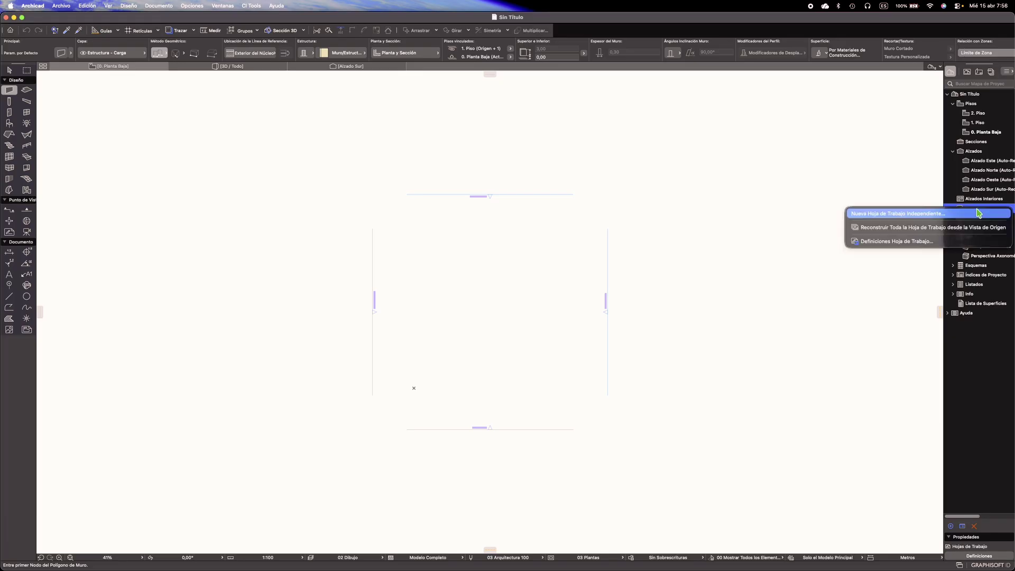
{"action": "left_click", "coordinate": [902, 215]}
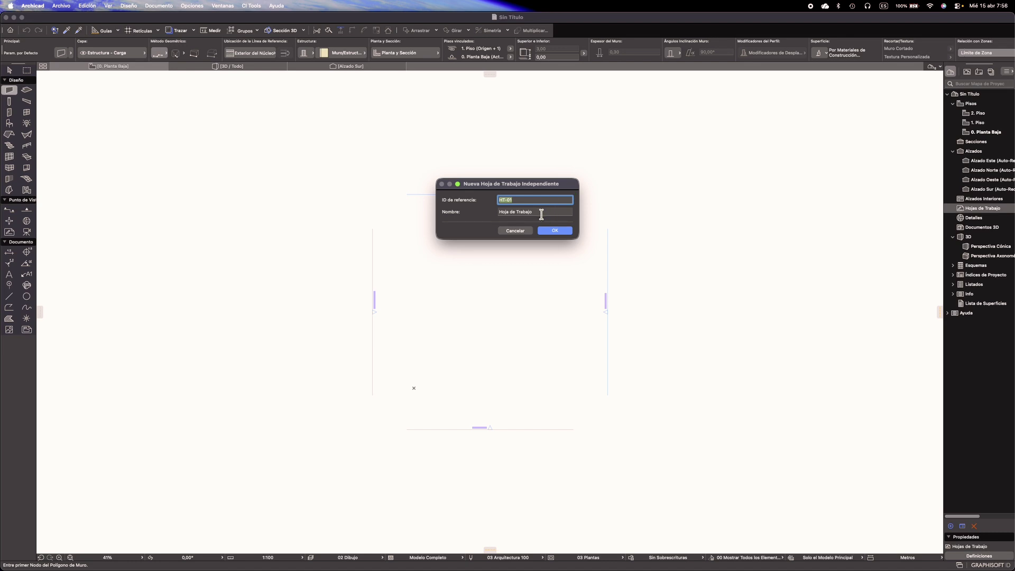
{"action": "key", "text": "Tab"}
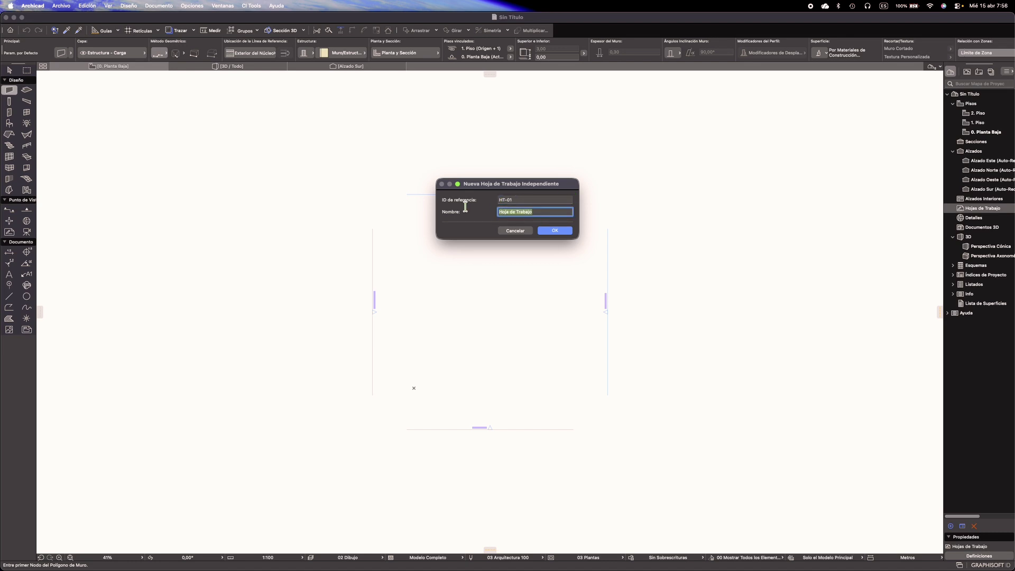
{"action": "type", "text": "Referencia proyecto"}
{"action": "left_click", "coordinate": [526, 200]}
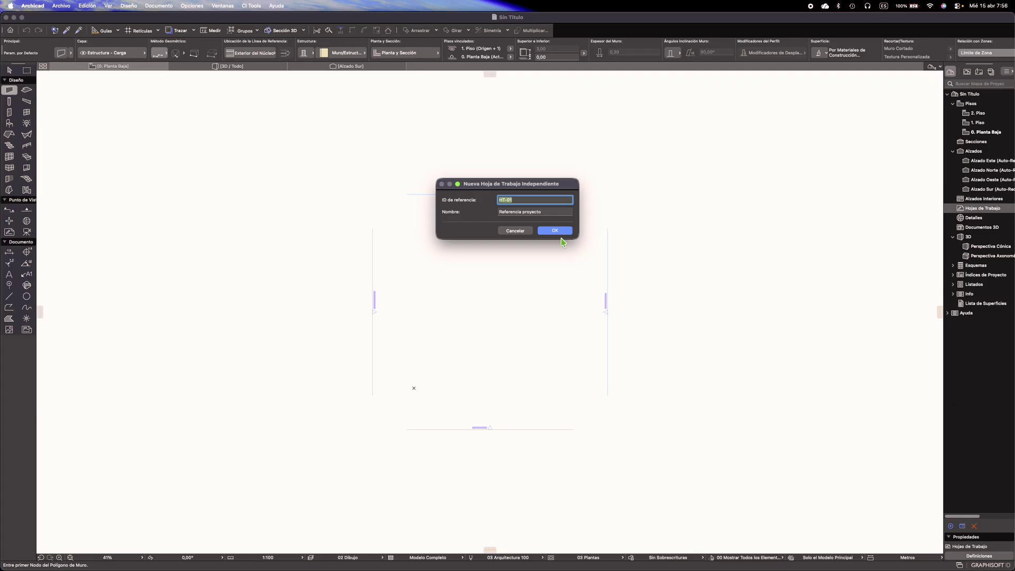
{"action": "left_click", "coordinate": [552, 231]}
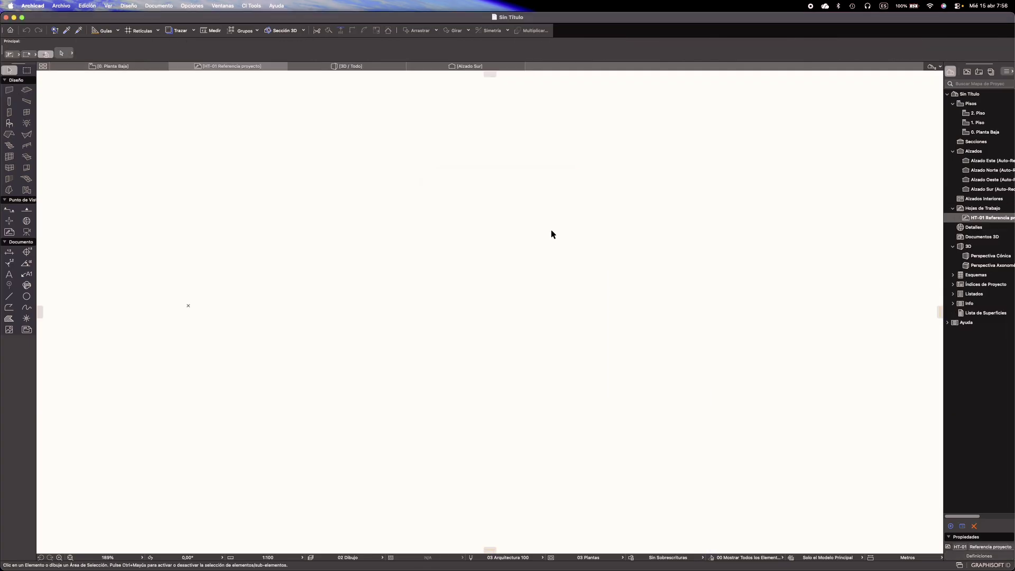
Set the scale to 1:50 for both the HT-01 Referencia proyecto worksheet and the 0. Planta Baja floor plan
{"action": "left_click", "coordinate": [268, 557]}
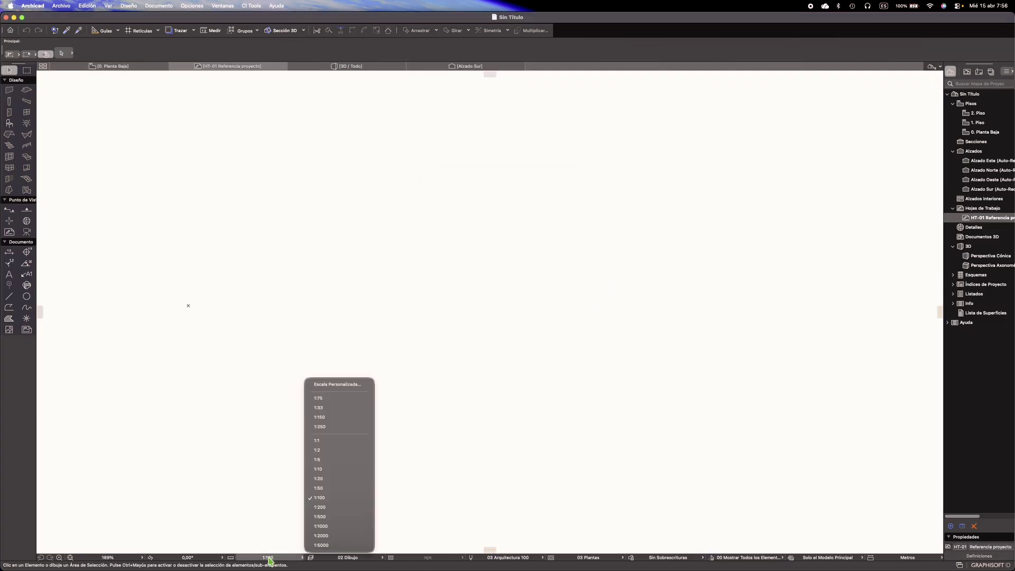
{"action": "left_click", "coordinate": [328, 488]}
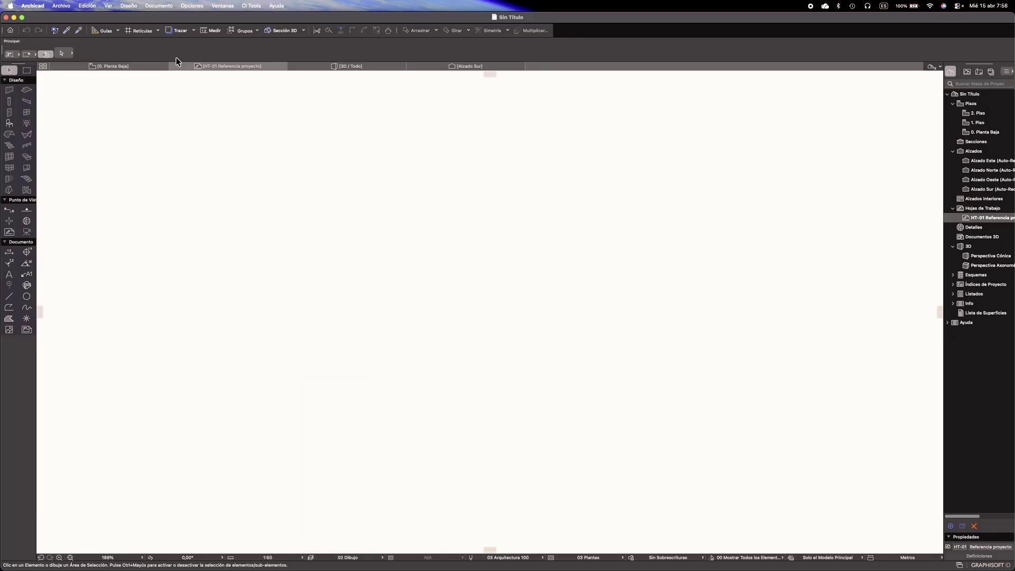
{"action": "left_click", "coordinate": [124, 68]}
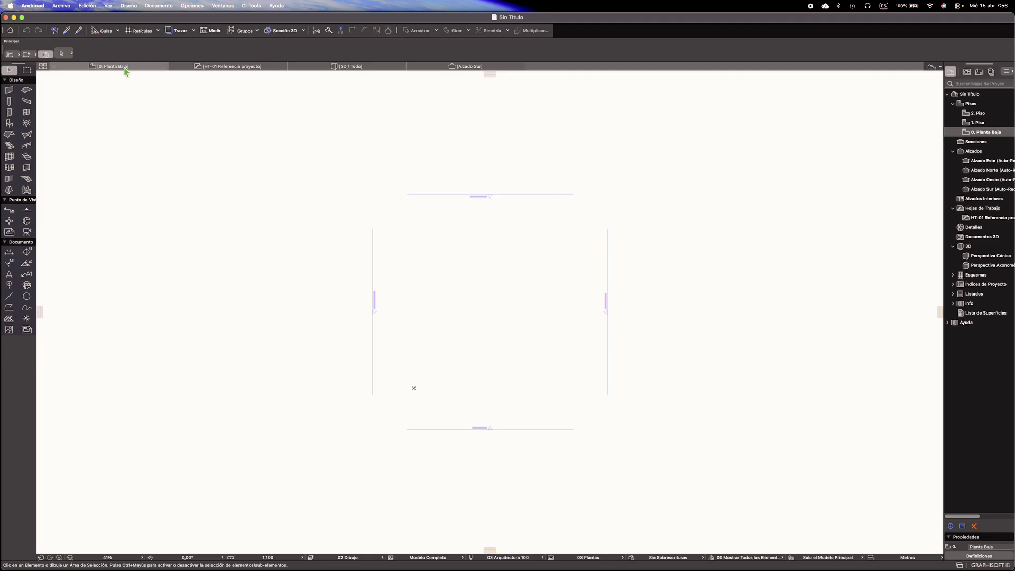
{"action": "left_click", "coordinate": [269, 558]}
{"action": "left_click", "coordinate": [326, 489]}
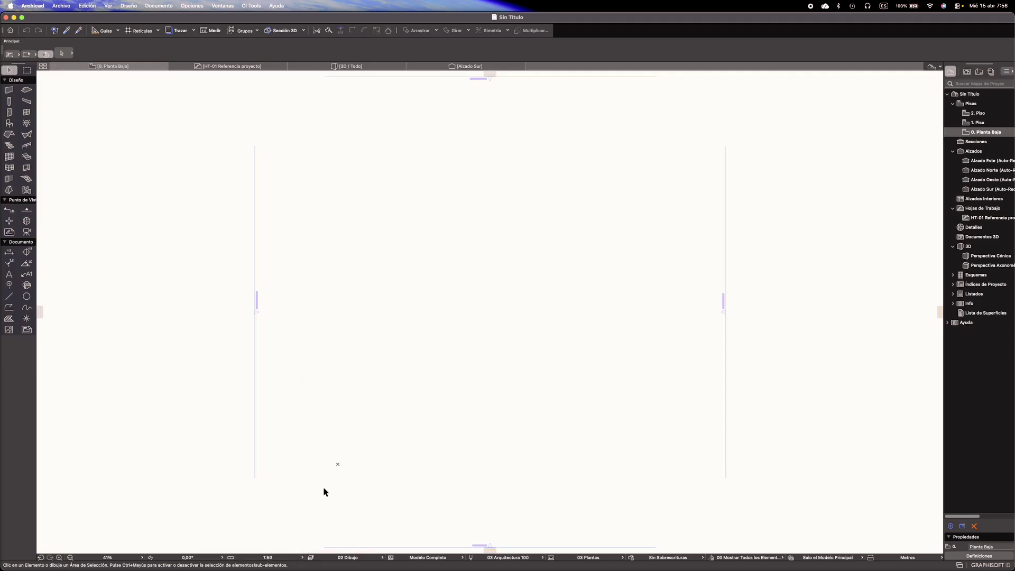
Place Ejemplo03.pdf from the Curso Archicad folder as a drawing in the HT-01 Referencia proyecto worksheet
{"action": "left_click", "coordinate": [228, 67]}
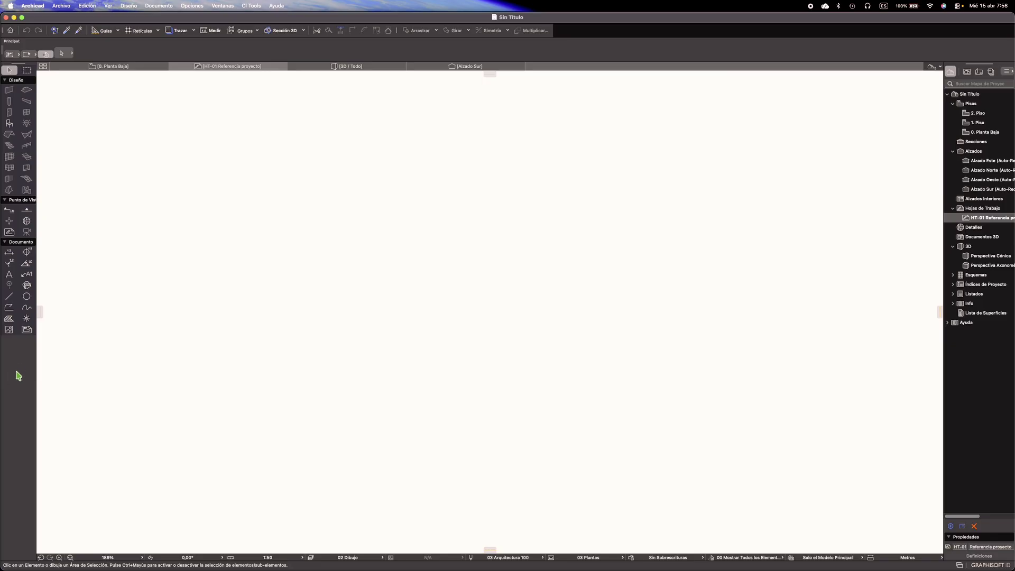
{"action": "left_click", "coordinate": [4, 243]}
{"action": "left_click", "coordinate": [4, 243]}
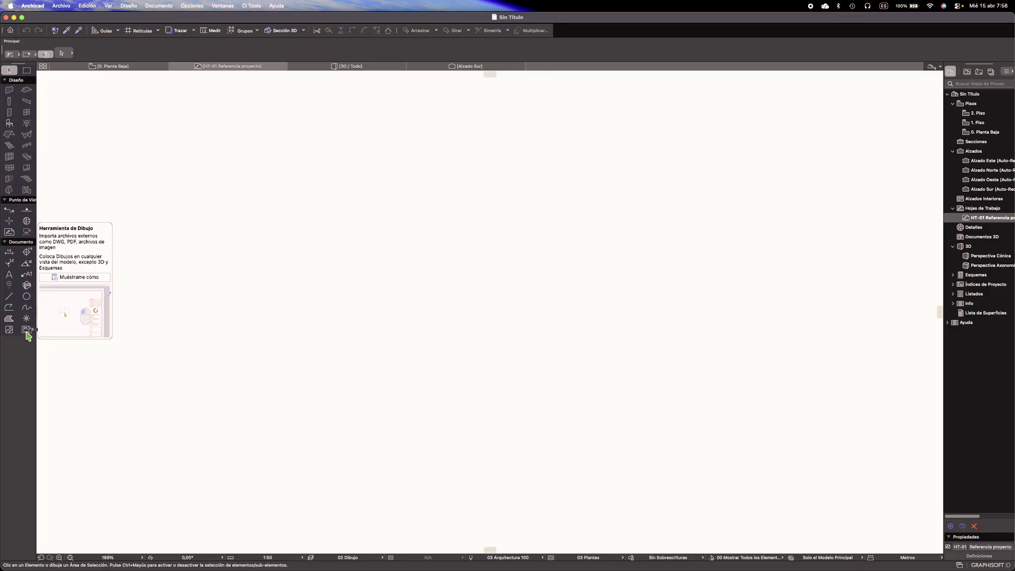
{"action": "left_click", "coordinate": [27, 331]}
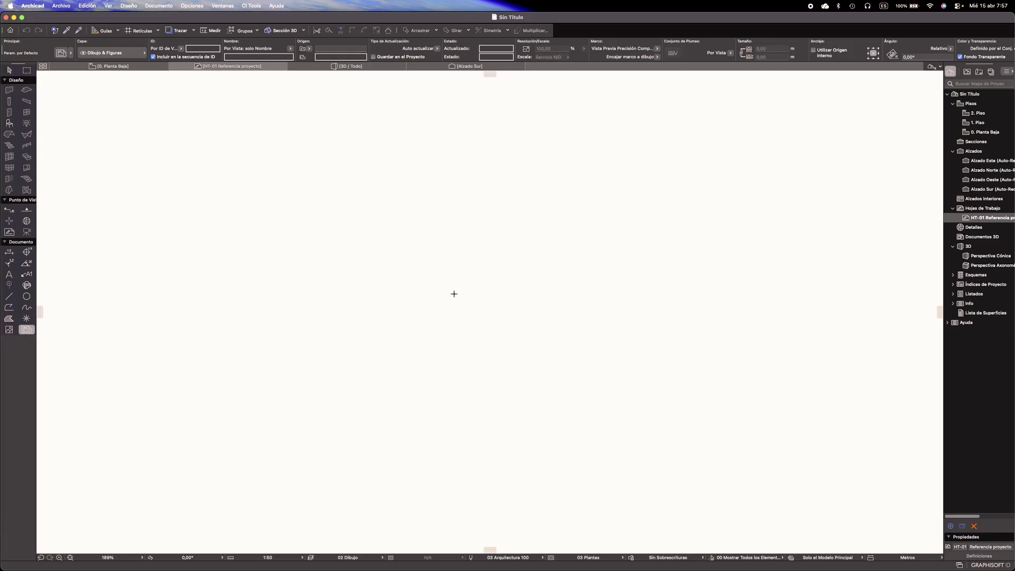
{"action": "left_click", "coordinate": [478, 294]}
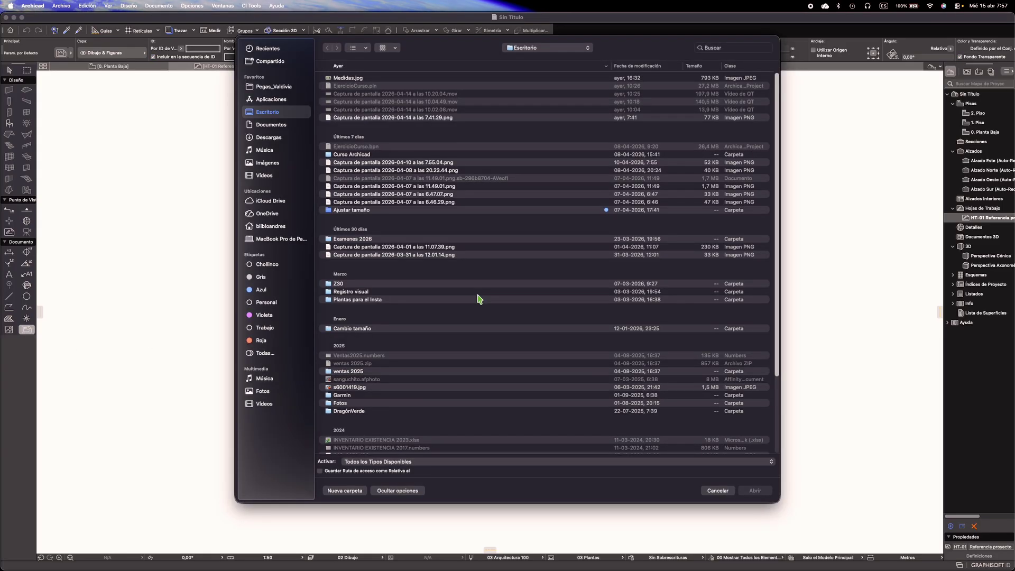
{"action": "double_click", "coordinate": [354, 154]}
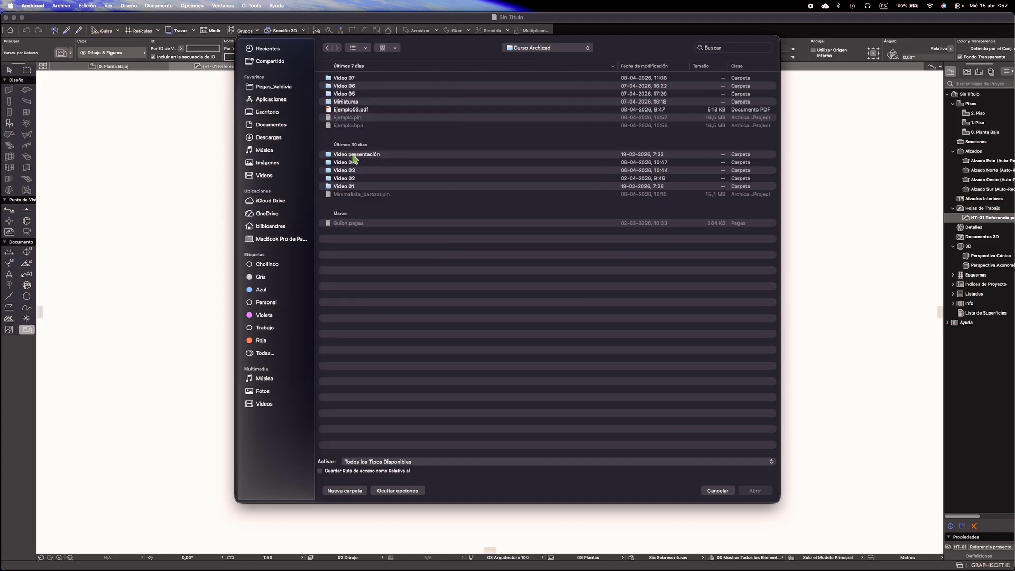
{"action": "left_click", "coordinate": [335, 110]}
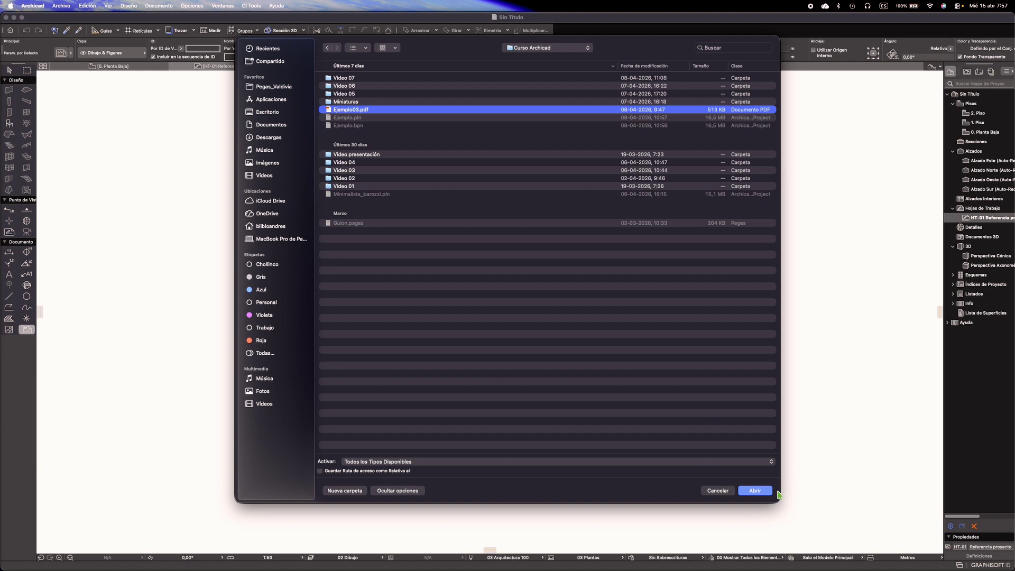
{"action": "left_click", "coordinate": [756, 492]}
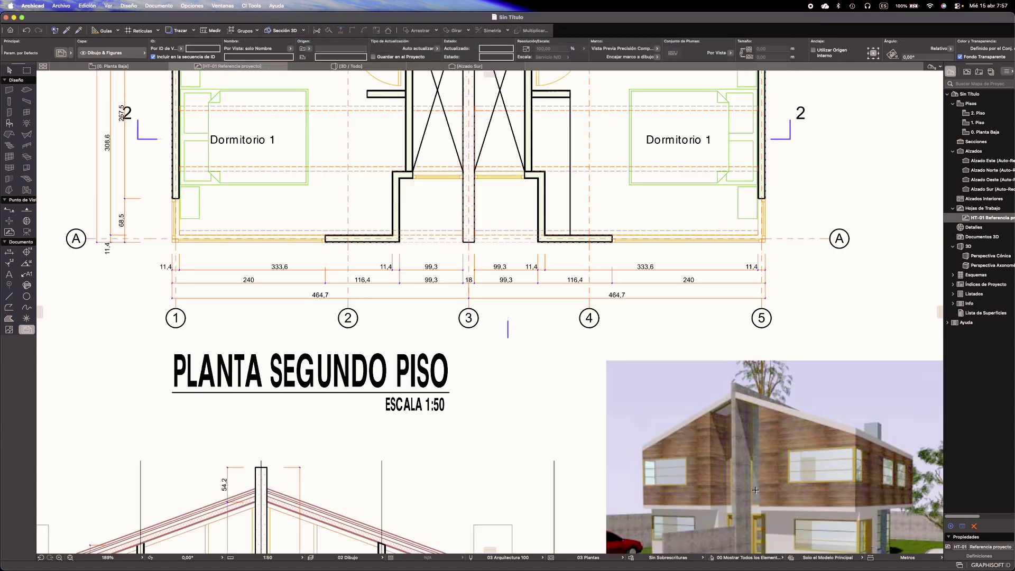
Examine the whole placed PDF sheet in the worksheet, selecting the drawing and deselecting it again
{"action": "scroll", "coordinate": [376, 299], "scroll_direction": "down", "scroll_amount": 10}
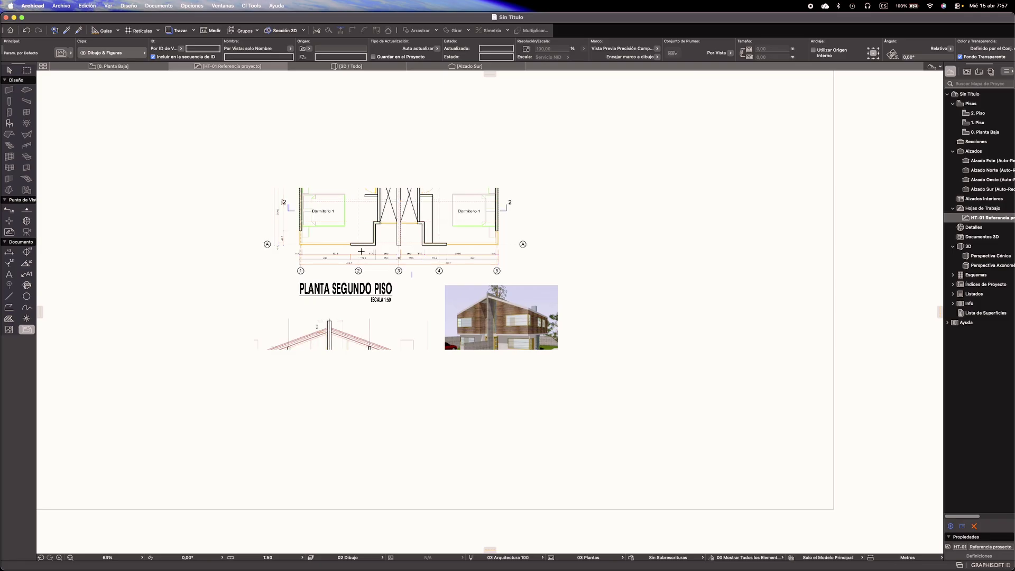
{"action": "scroll", "coordinate": [362, 251], "scroll_direction": "down", "scroll_amount": 5}
{"action": "left_click", "coordinate": [361, 314]}
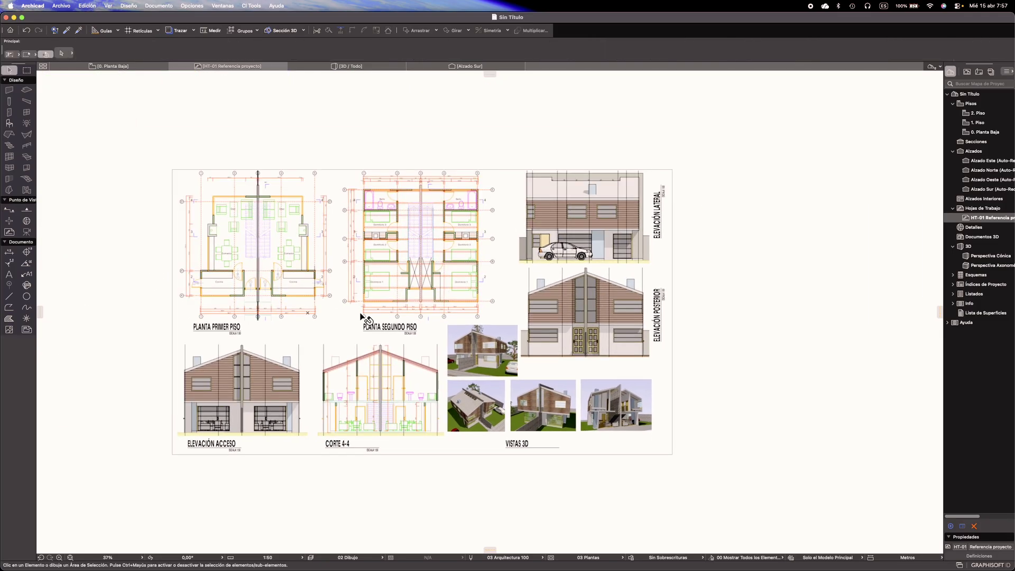
{"action": "mouse_move", "coordinate": [361, 314]}
{"action": "left_mouse_down"}
{"action": "mouse_move", "coordinate": [373, 331]}
{"action": "mouse_move", "coordinate": [385, 323]}
{"action": "mouse_move", "coordinate": [358, 307]}
{"action": "mouse_move", "coordinate": [352, 317]}
{"action": "left_mouse_up"}
{"action": "key", "text": "Escape"}
{"action": "scroll", "coordinate": [344, 328], "scroll_direction": "up", "scroll_amount": 5}
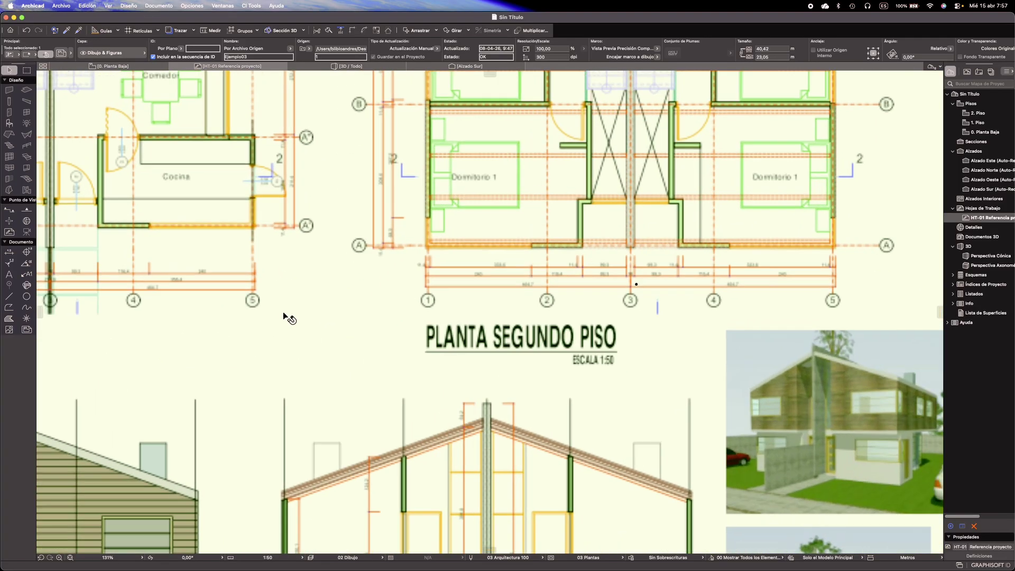
{"action": "scroll", "coordinate": [310, 275], "scroll_direction": "down", "scroll_amount": 5}
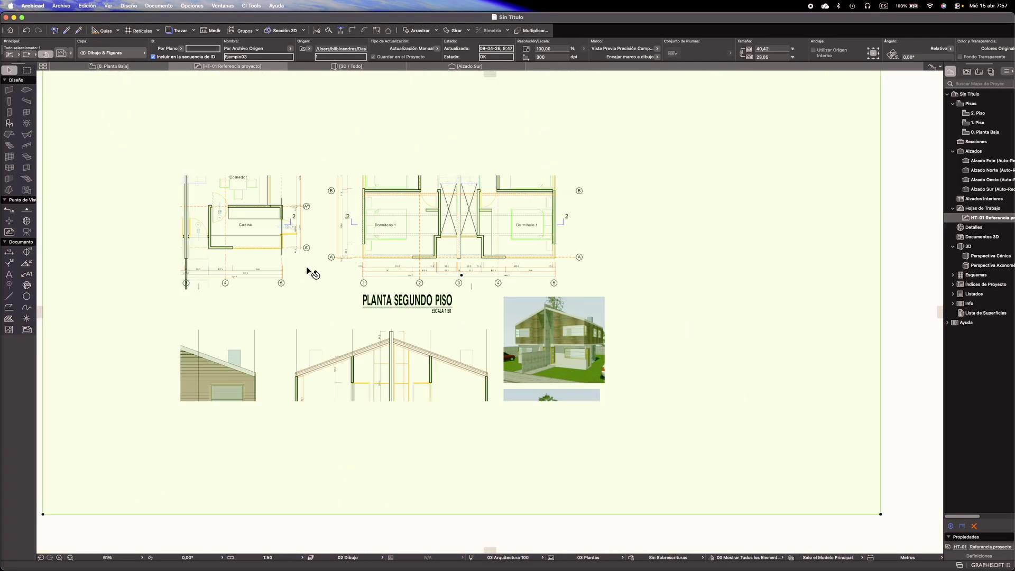
{"action": "left_click_drag", "start_coordinate": [496, 246], "coordinate": [503, 254]}
{"action": "left_click", "coordinate": [842, 302]}
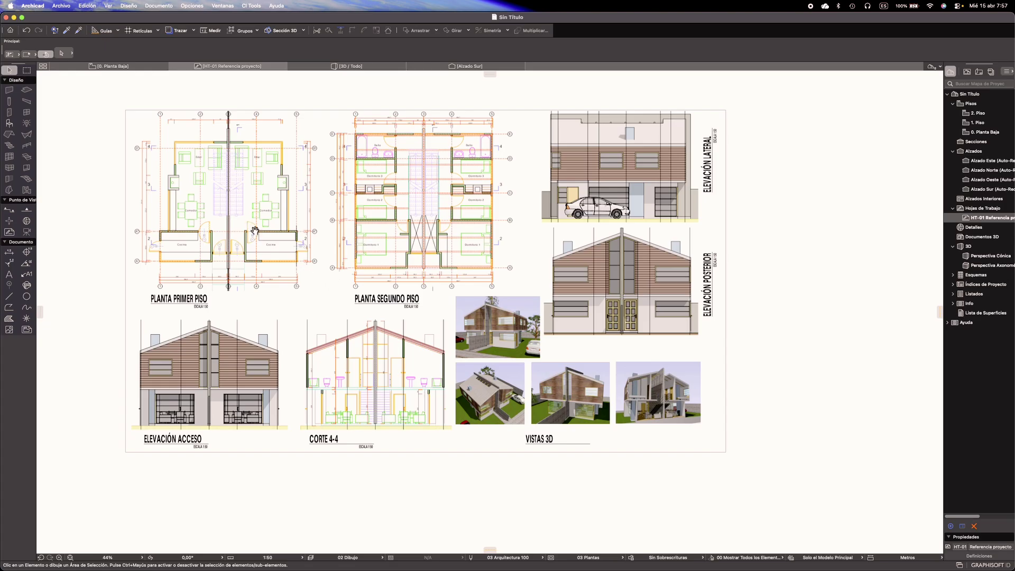
Measure the kitchen's front window in the Planta Primer Piso drawing against its 240 dimension to check the sheet's scale
{"action": "scroll", "coordinate": [252, 228], "scroll_direction": "up", "scroll_amount": 5}
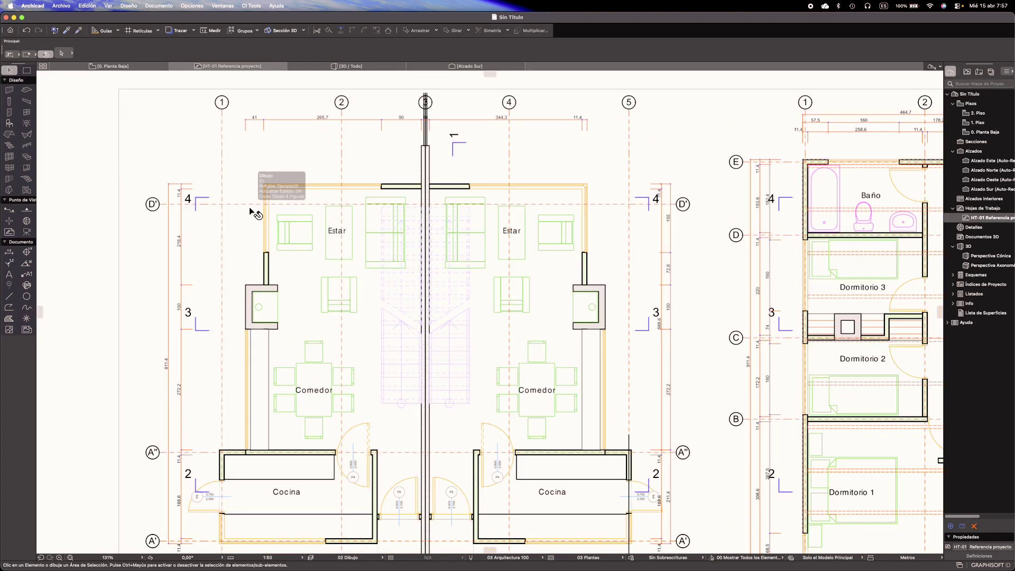
{"action": "scroll", "coordinate": [449, 344], "scroll_direction": "down", "scroll_amount": 5}
{"action": "scroll", "coordinate": [450, 344], "scroll_direction": "left", "scroll_amount": 2}
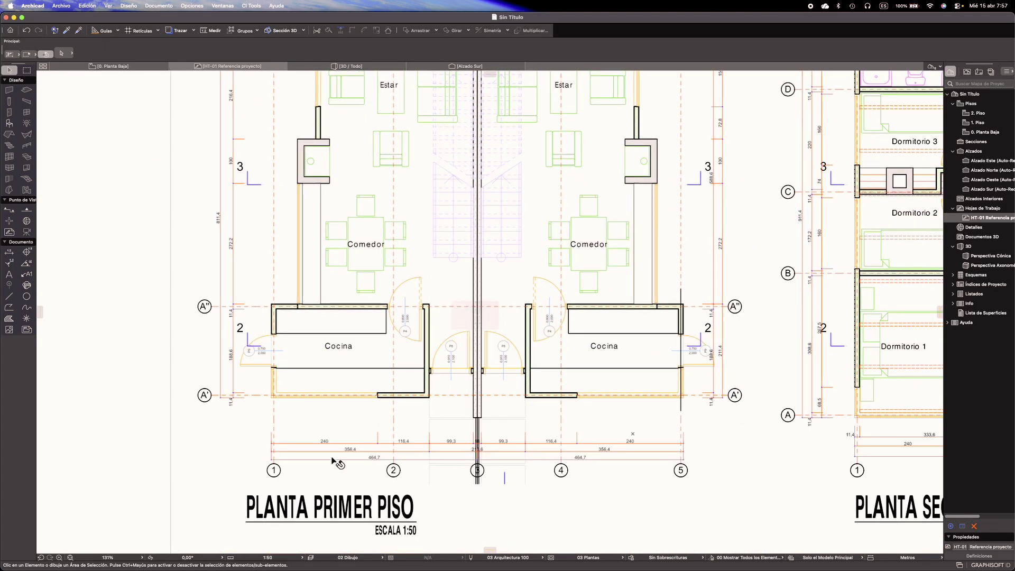
{"action": "scroll", "coordinate": [328, 463], "scroll_direction": "up", "scroll_amount": 4}
{"action": "scroll", "coordinate": [469, 309], "scroll_direction": "up", "scroll_amount": 3}
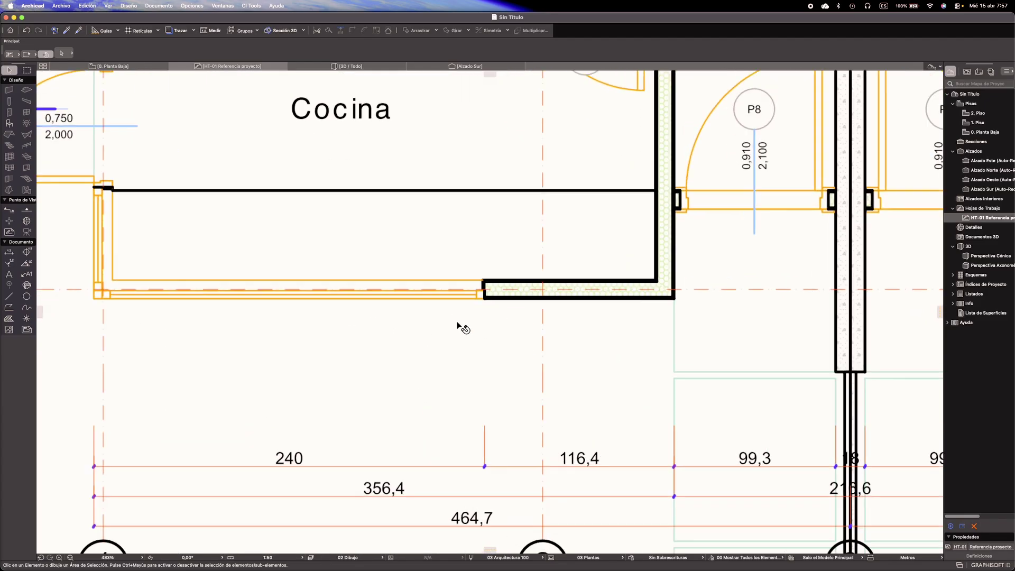
{"action": "key", "text": "m"}
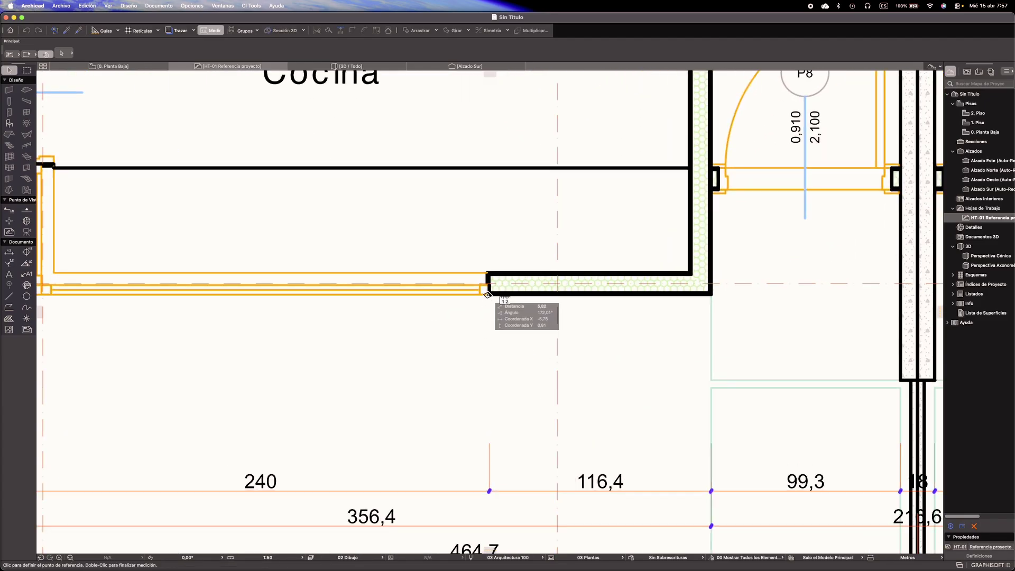
{"action": "middle_click_drag", "start_coordinate": [357, 310], "coordinate": [515, 285]}
{"action": "left_click", "coordinate": [645, 270]}
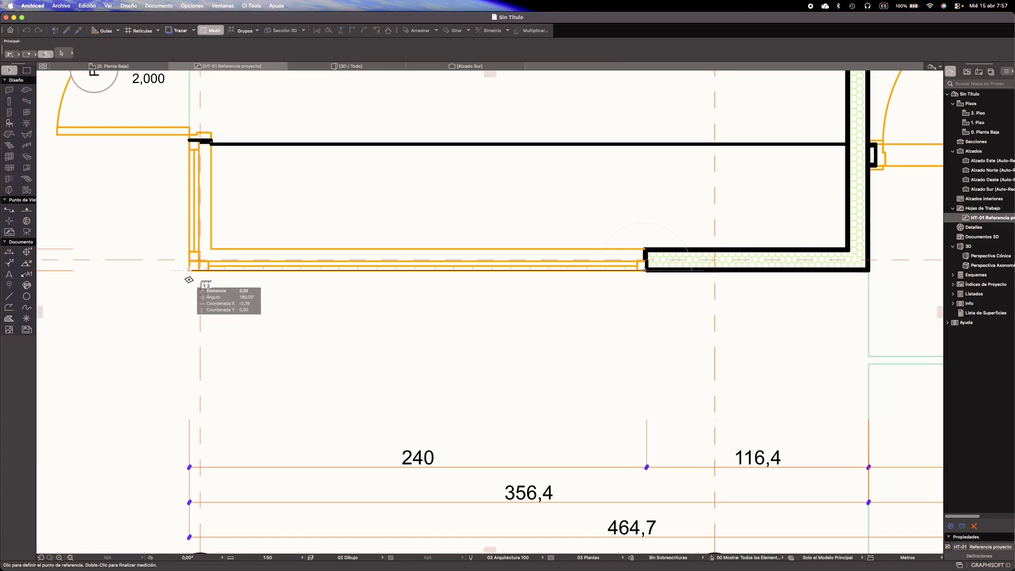
{"action": "key", "text": "Escape"}
{"action": "scroll", "coordinate": [221, 294], "scroll_direction": "down", "scroll_amount": 10}
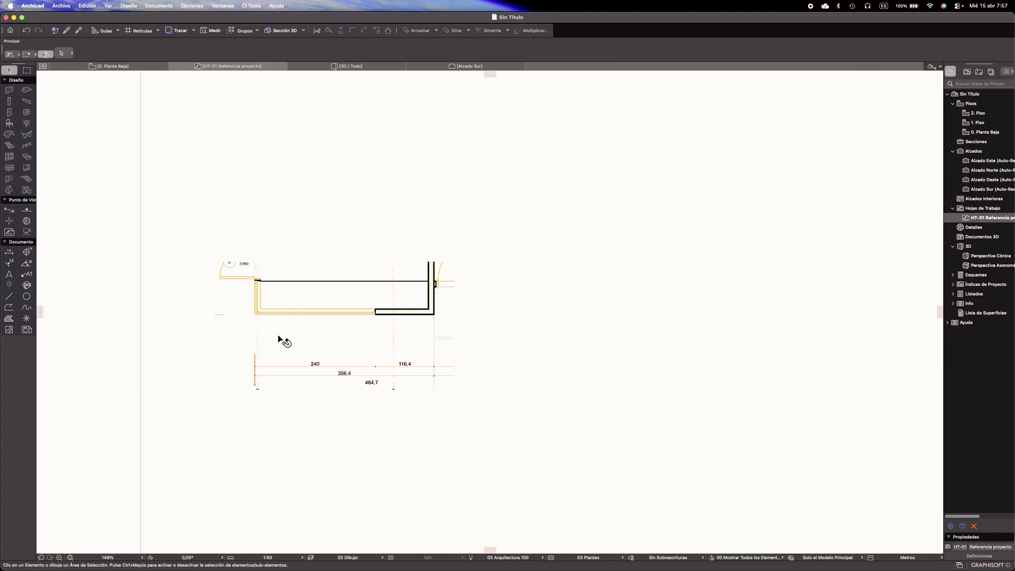
{"action": "scroll", "coordinate": [228, 357], "scroll_direction": "down", "scroll_amount": 3}
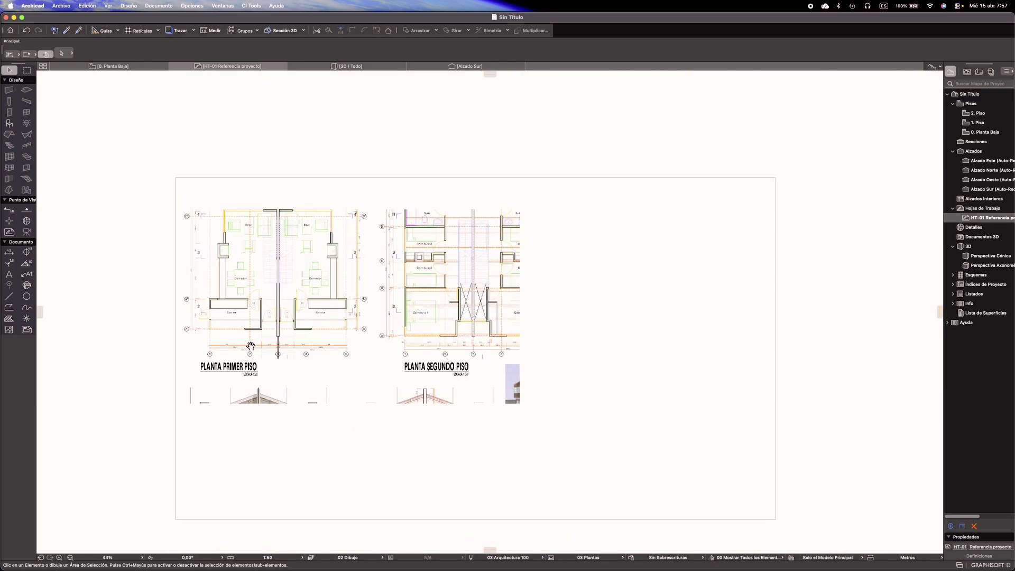
{"action": "middle_click_drag", "start_coordinate": [392, 267], "coordinate": [386, 234]}
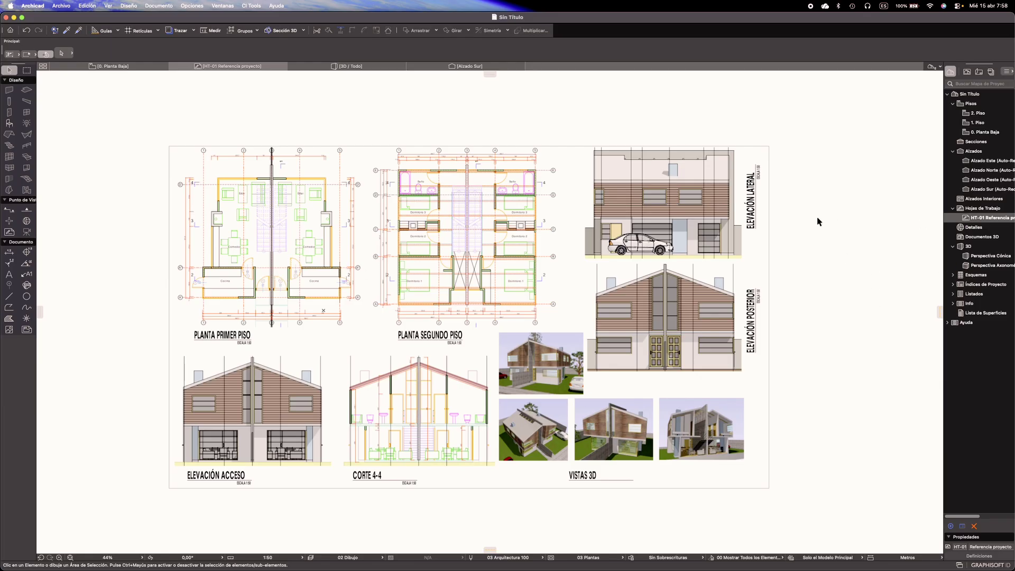
Show the HT-01 Referencia proyecto worksheet as the trace reference on the 0. Planta Baja floor plan
{"action": "left_click", "coordinate": [983, 218]}
{"action": "left_click", "coordinate": [138, 71]}
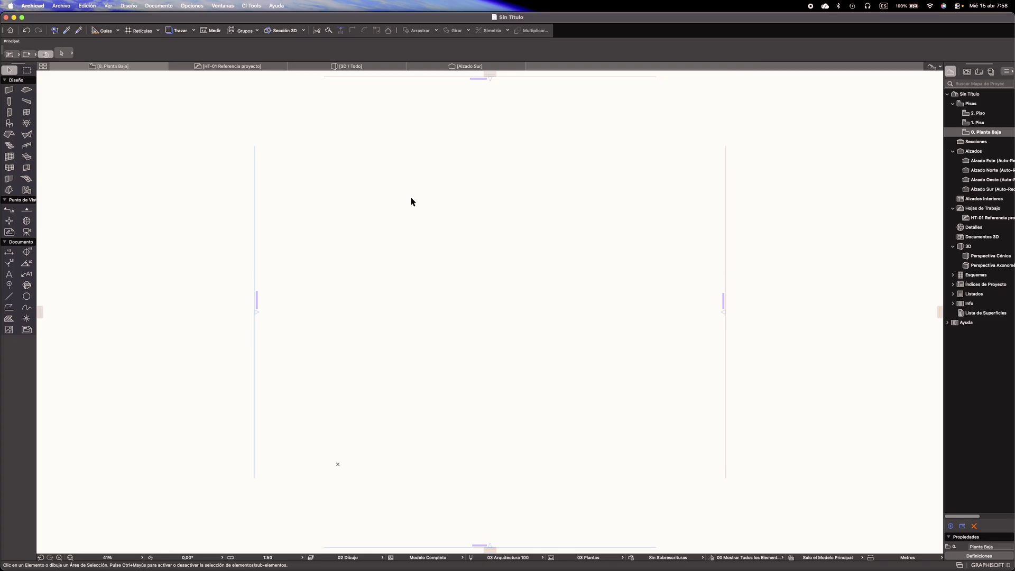
{"action": "left_click", "coordinate": [178, 33]}
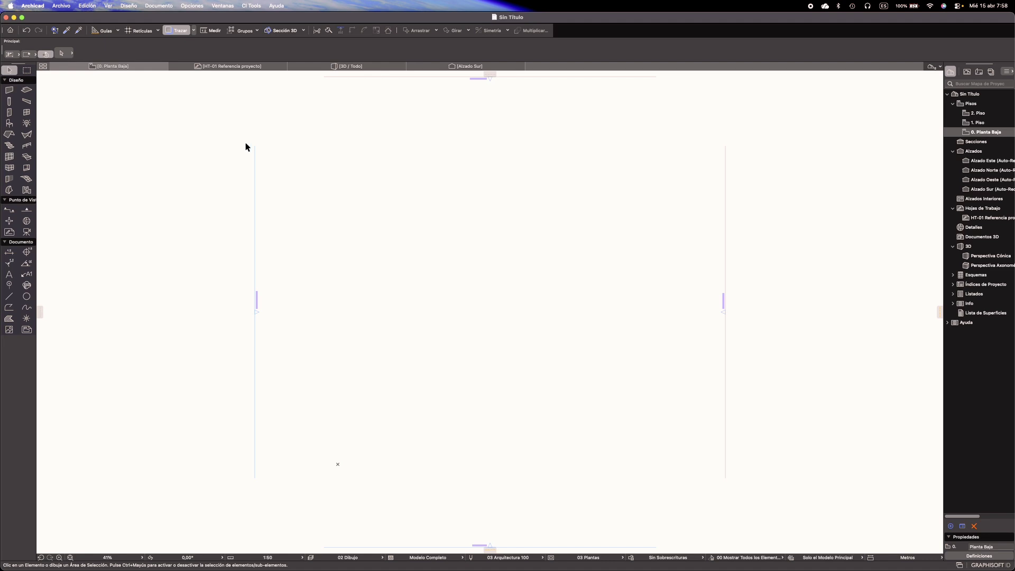
{"action": "left_click", "coordinate": [194, 30]}
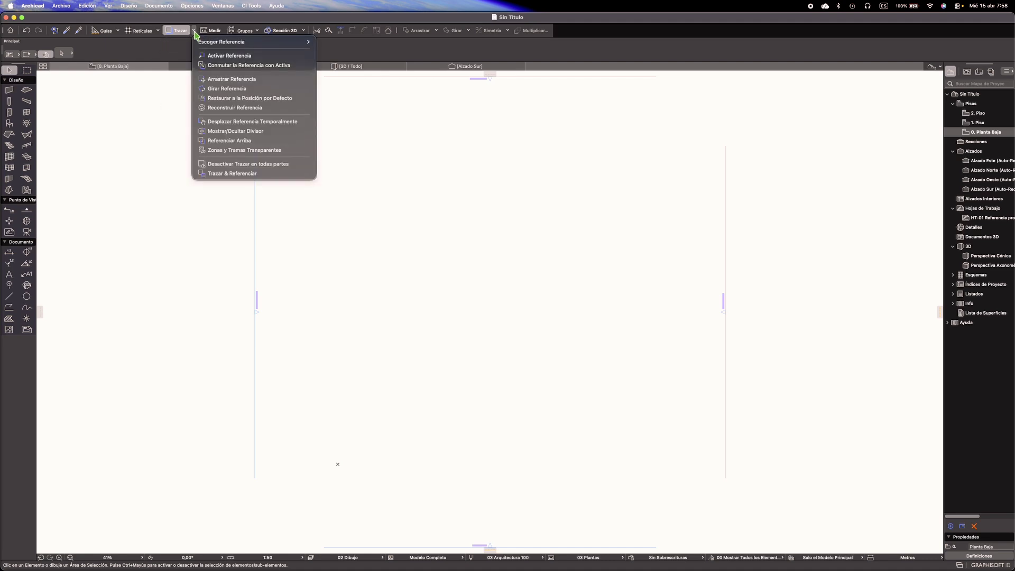
{"action": "mouse_move", "coordinate": [200, 44]}
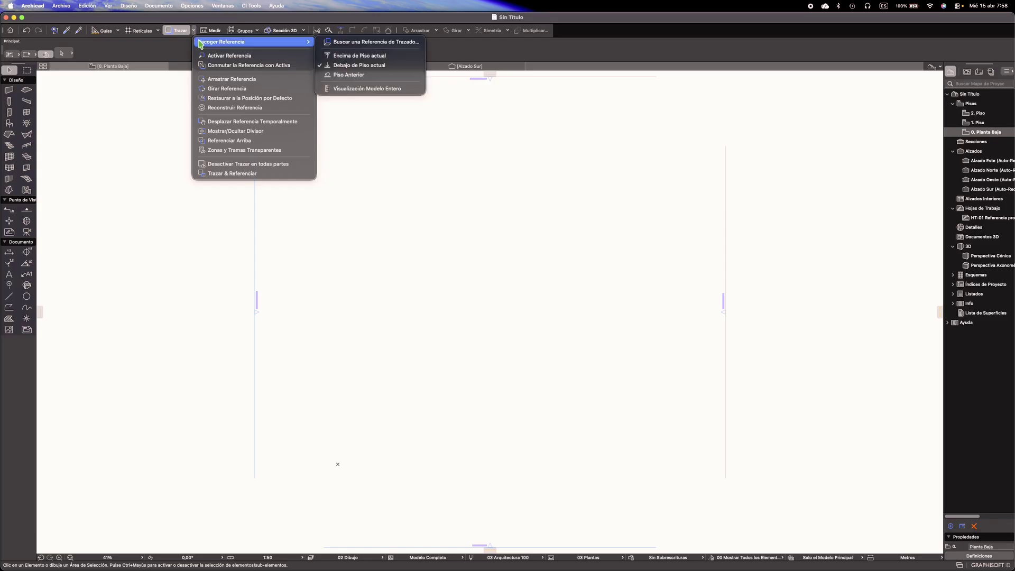
{"action": "left_click", "coordinate": [367, 42]}
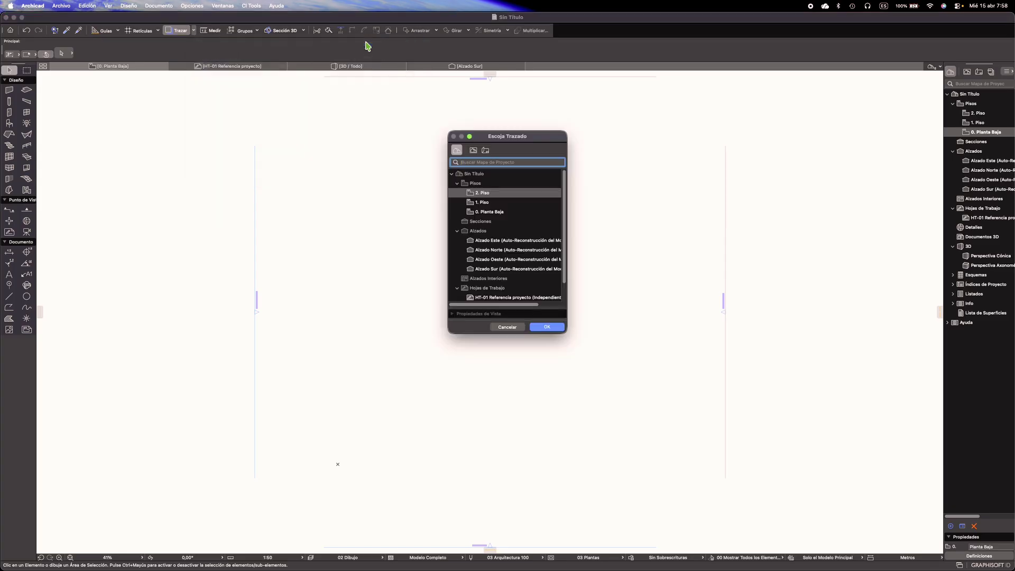
{"action": "left_click_drag", "start_coordinate": [501, 141], "coordinate": [495, 141]}
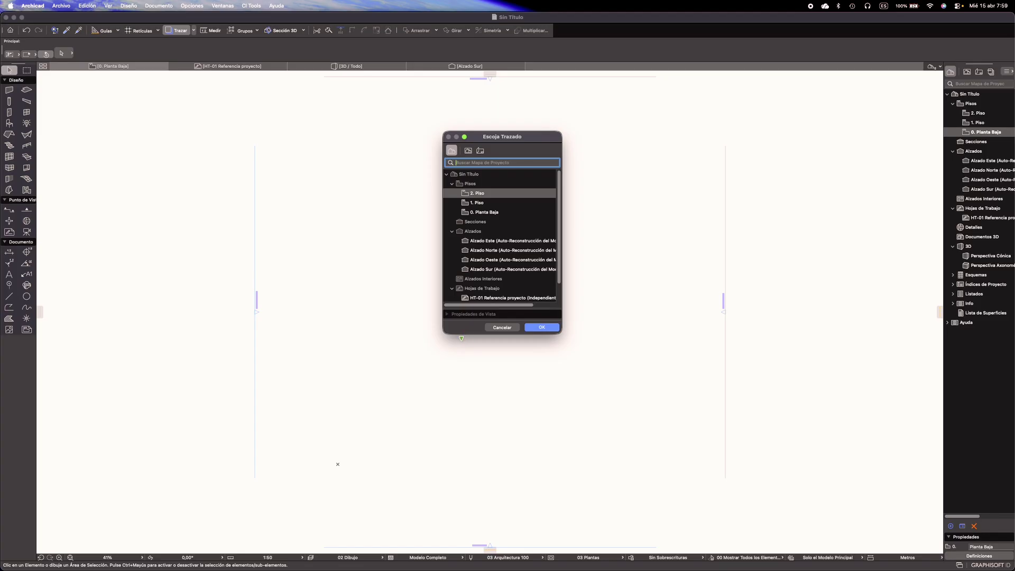
{"action": "left_click_drag", "start_coordinate": [462, 336], "coordinate": [482, 417]}
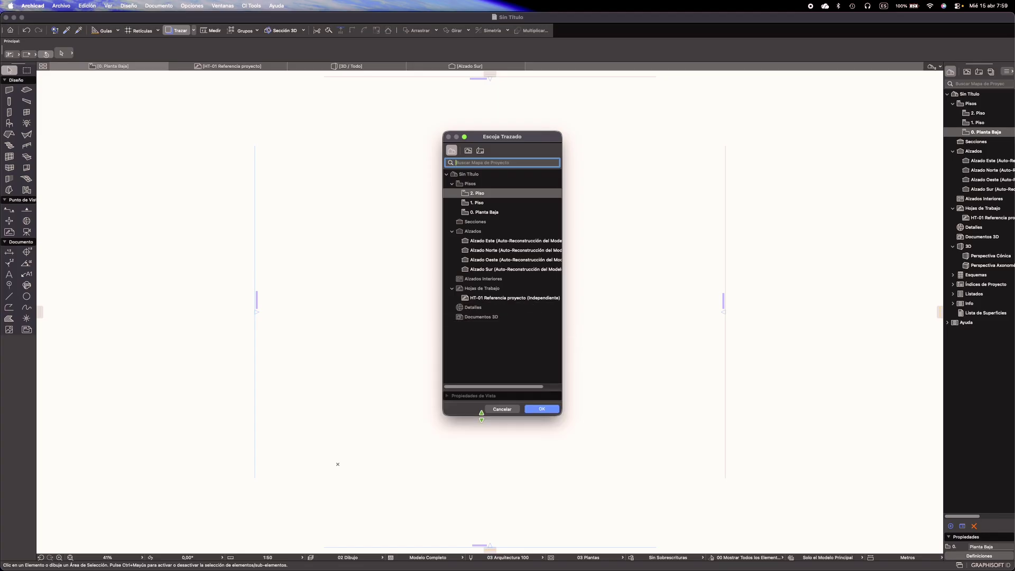
{"action": "left_click", "coordinate": [471, 298]}
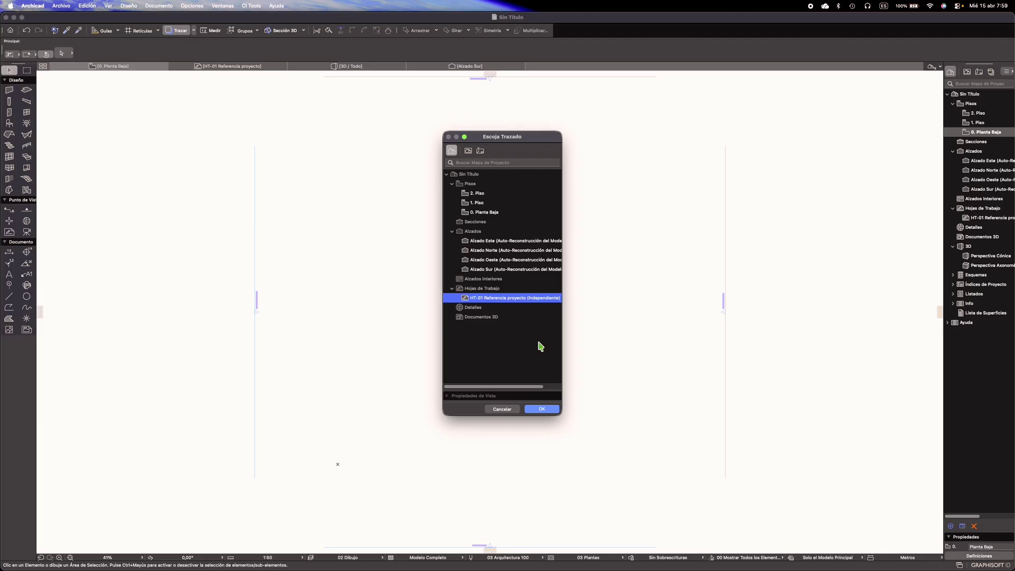
{"action": "left_click", "coordinate": [541, 410]}
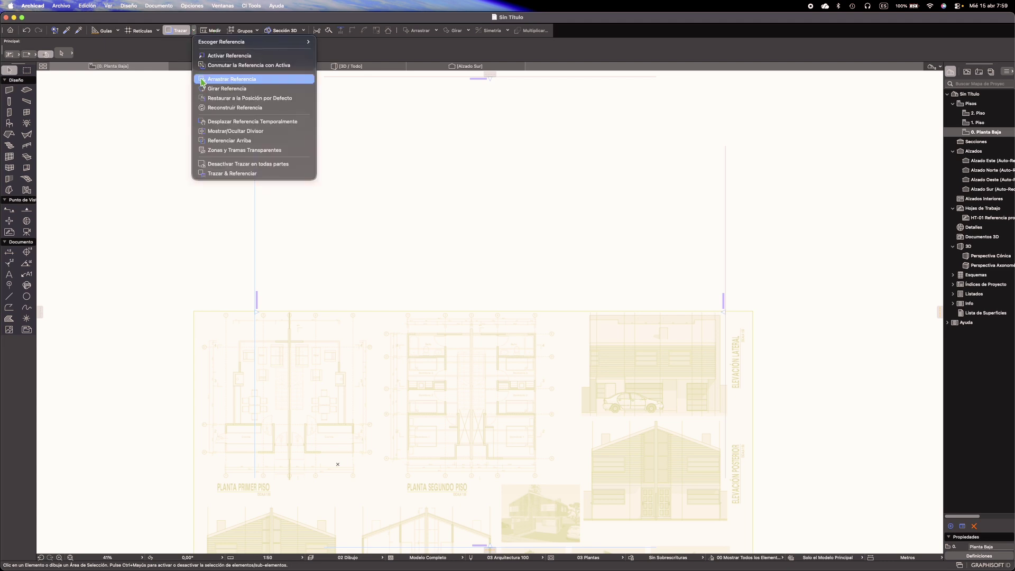
Move the trace reference up and across so the PDF sheet lies beside the project origin, between the elevation markers
{"action": "left_click", "coordinate": [216, 79]}
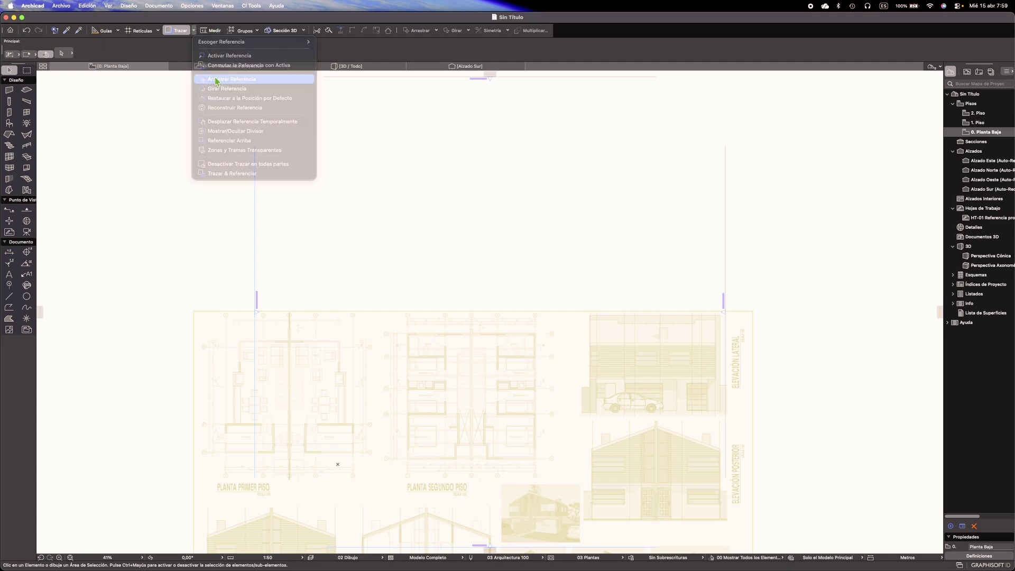
{"action": "left_click", "coordinate": [342, 436]}
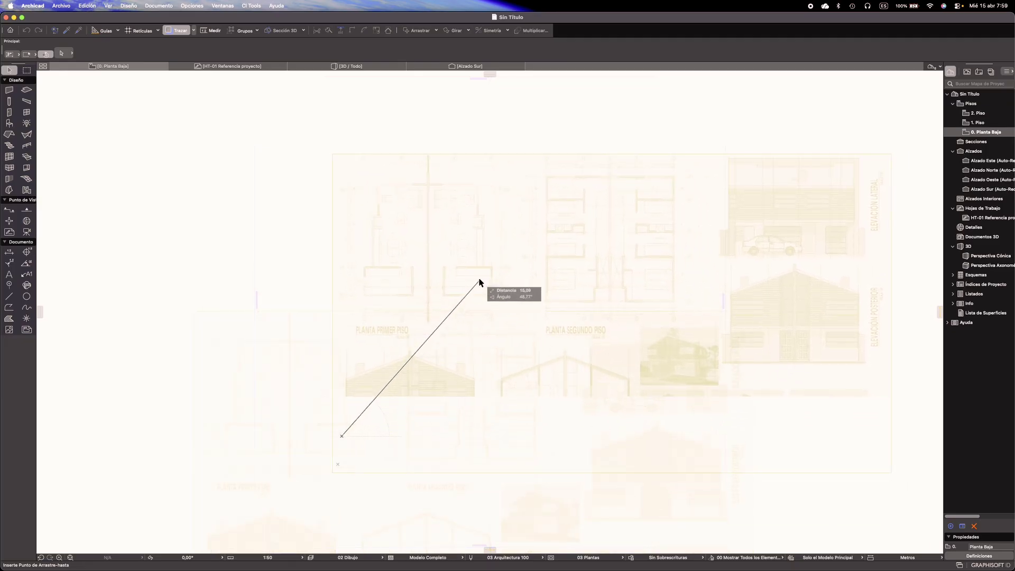
{"action": "left_click", "coordinate": [498, 280]}
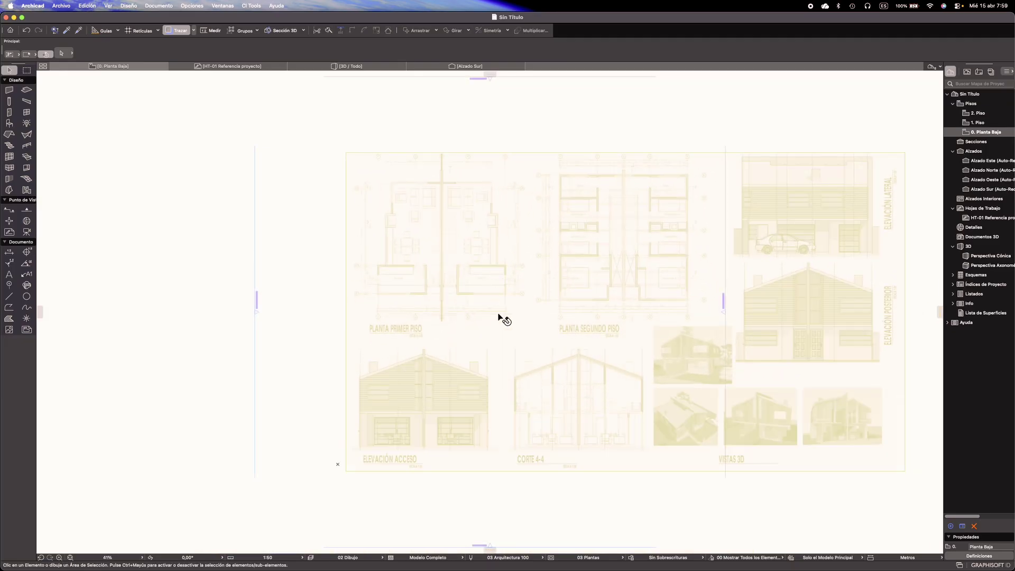
Set the Line tool to the simple single-segment method with magenta pen 75
{"action": "scroll", "coordinate": [494, 318], "scroll_direction": "right", "scroll_amount": 3}
{"action": "mouse_move", "coordinate": [487, 319]}
{"action": "middle_mouse_down"}
{"action": "mouse_move", "coordinate": [431, 335]}
{"action": "mouse_move", "coordinate": [438, 340]}
{"action": "middle_mouse_up"}
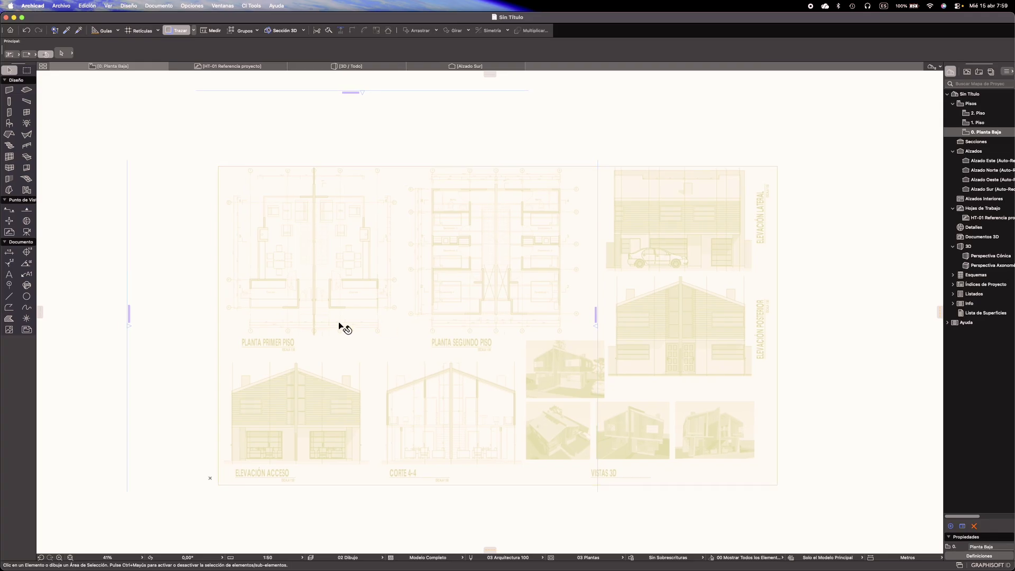
{"action": "scroll", "coordinate": [245, 290], "scroll_direction": "up", "scroll_amount": 5}
{"action": "scroll", "coordinate": [395, 291], "scroll_direction": "up", "scroll_amount": 2}
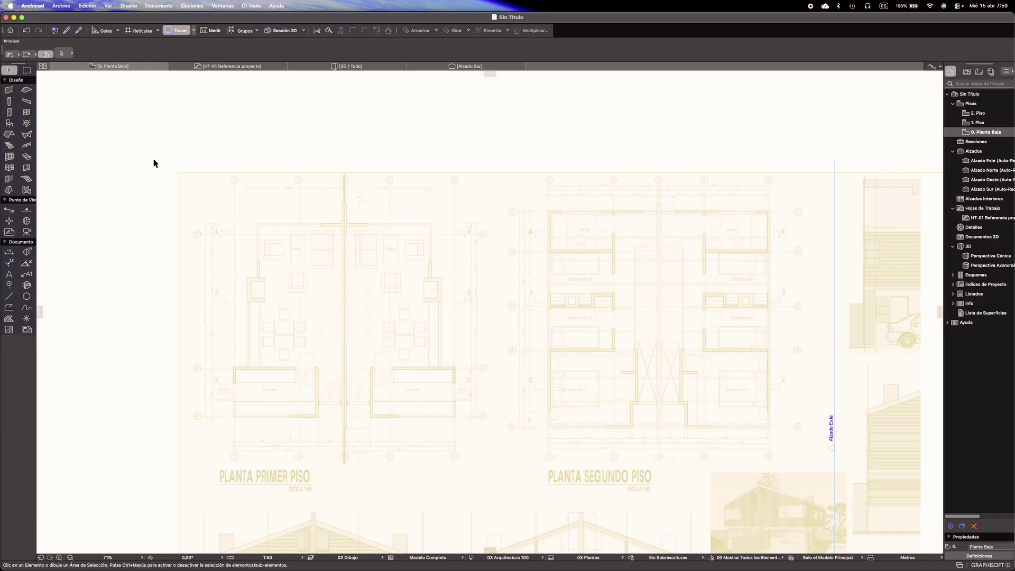
{"action": "left_click", "coordinate": [9, 297]}
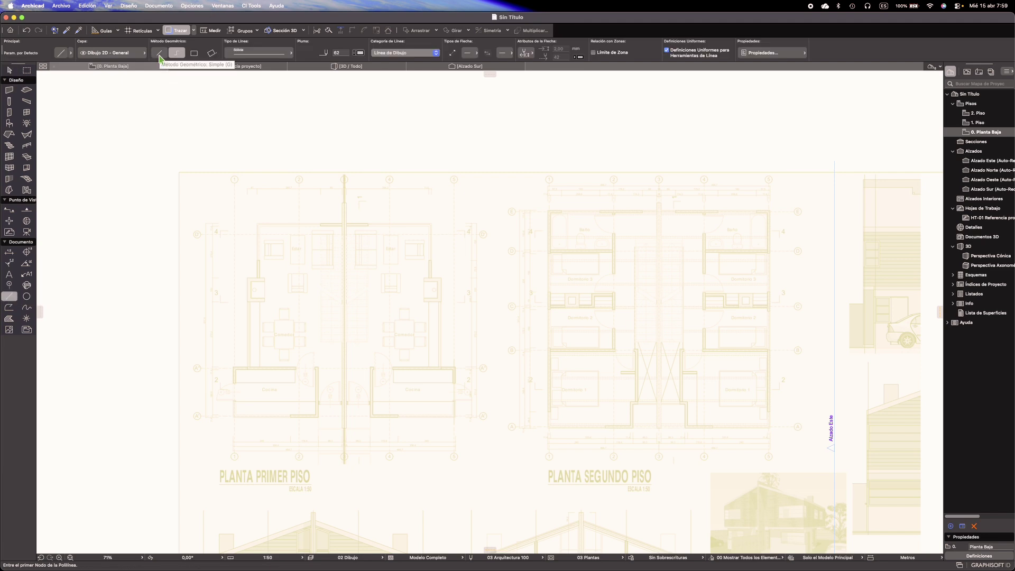
{"action": "left_click", "coordinate": [159, 52]}
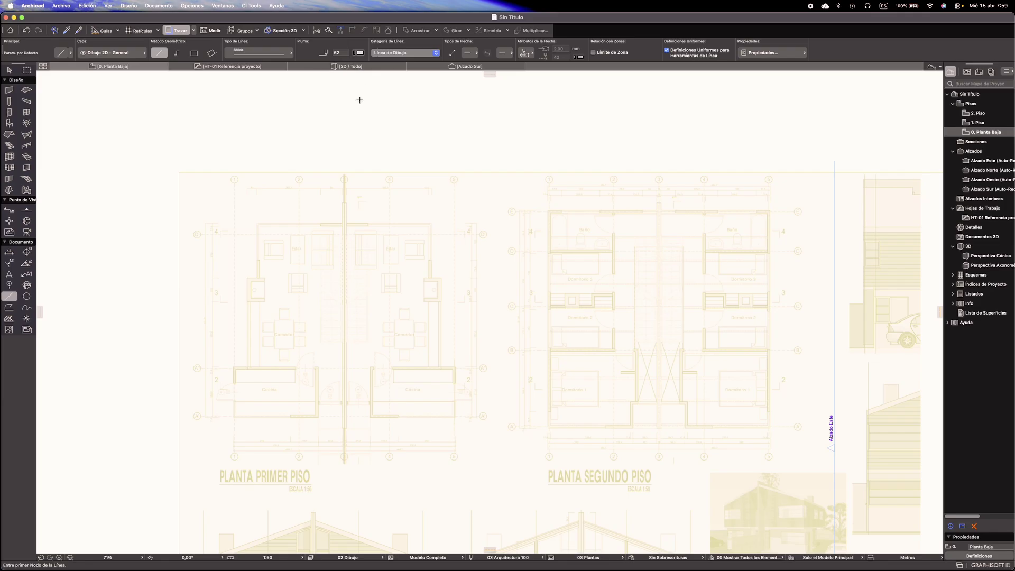
{"action": "left_click", "coordinate": [359, 53]}
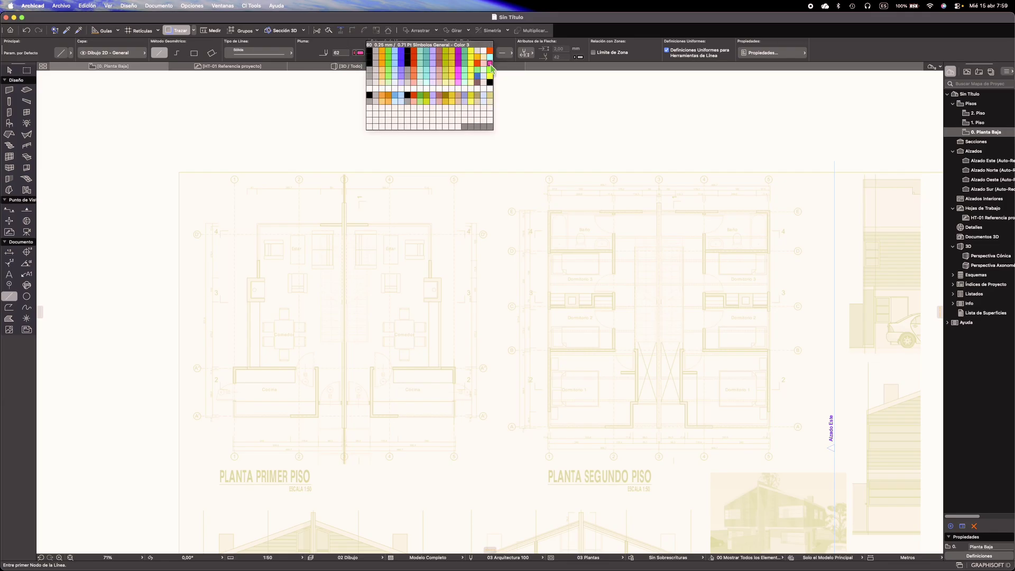
{"action": "left_click", "coordinate": [459, 73]}
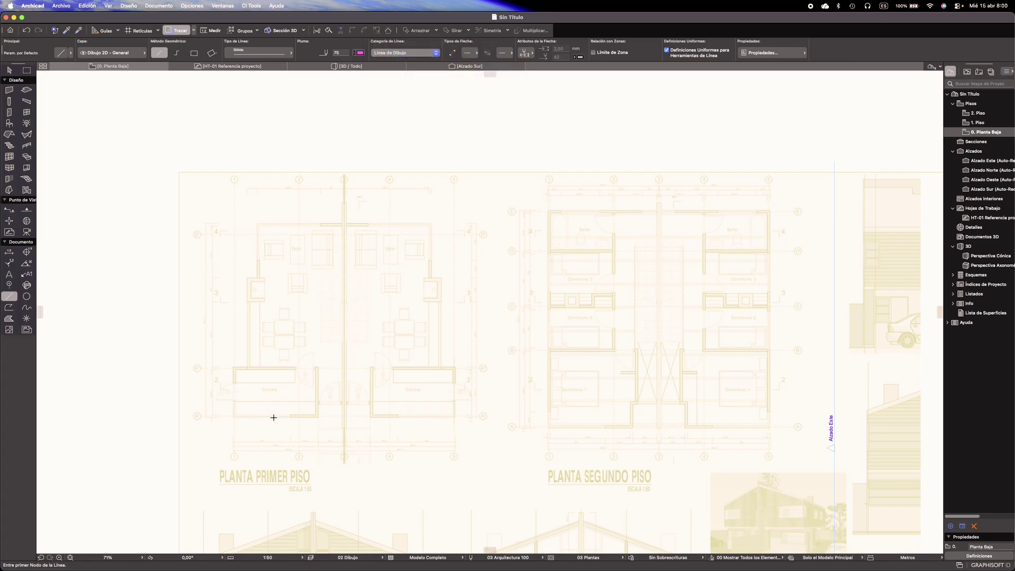
Draw a horizontal line along axis A' of the Planta Primer Piso, from one A' bubble to the other
{"action": "scroll", "coordinate": [212, 451], "scroll_direction": "up", "scroll_amount": 10}
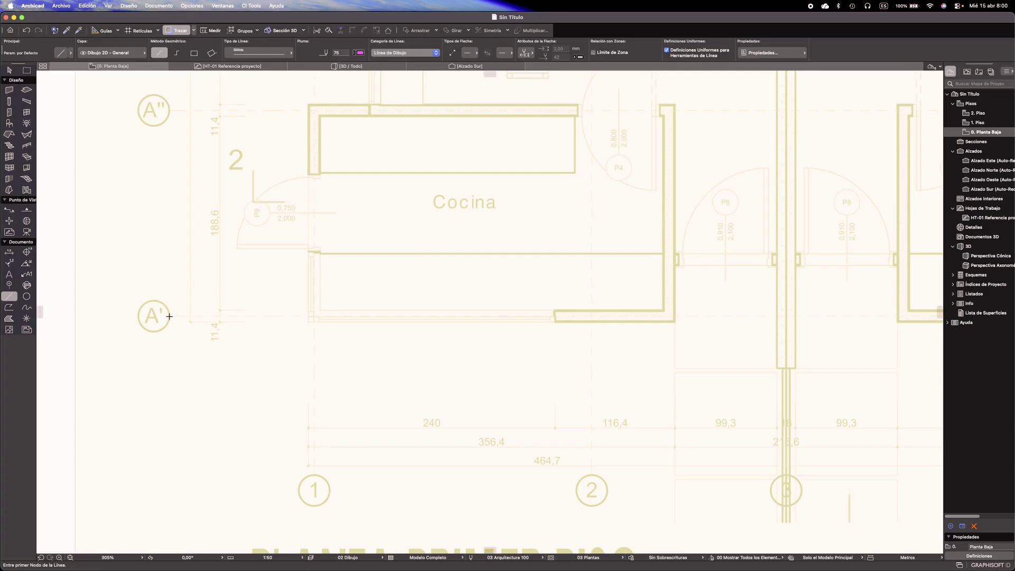
{"action": "left_click", "coordinate": [169, 317]}
{"action": "scroll", "coordinate": [495, 322], "scroll_direction": "down", "scroll_amount": 3}
{"action": "middle_click_drag", "start_coordinate": [682, 322], "coordinate": [237, 321]}
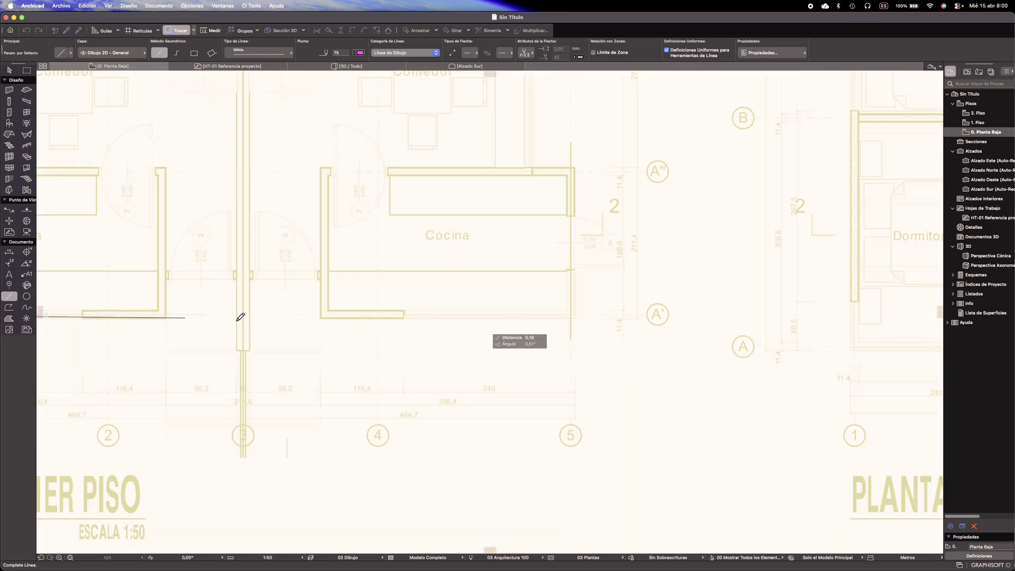
{"action": "scroll", "coordinate": [275, 317], "scroll_direction": "down", "scroll_amount": 5}
{"action": "left_click", "coordinate": [544, 315]}
{"action": "scroll", "coordinate": [547, 314], "scroll_direction": "up", "scroll_amount": 6}
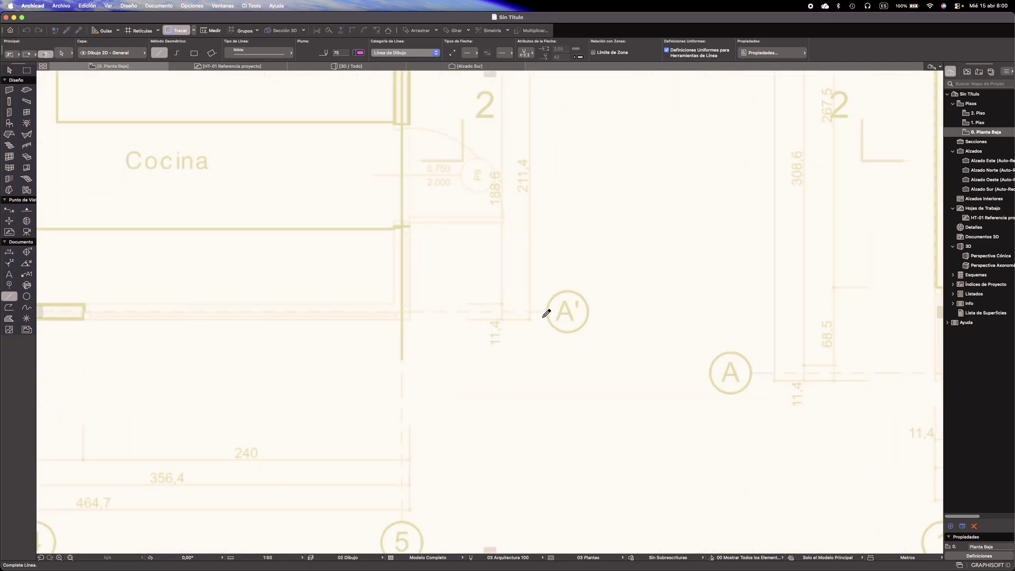
{"action": "left_click", "coordinate": [546, 314]}
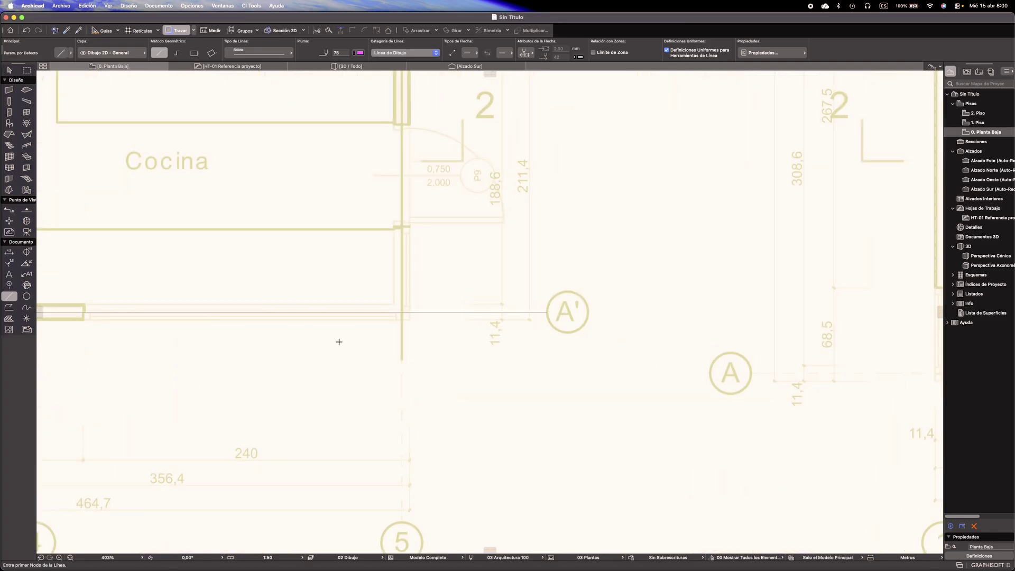
{"action": "scroll", "coordinate": [339, 342], "scroll_direction": "down", "scroll_amount": 4}
{"action": "middle_click_drag", "start_coordinate": [202, 359], "coordinate": [459, 352]}
{"action": "key", "text": "Escape"}
Copy the axis A' line vertically up to axis A'' at the wall between Cocina and Comedor
{"action": "scroll", "coordinate": [459, 354], "scroll_direction": "down", "scroll_amount": 2}
{"action": "middle_click_drag", "start_coordinate": [290, 339], "coordinate": [447, 348]}
{"action": "scroll", "coordinate": [318, 292], "scroll_direction": "up", "scroll_amount": 5}
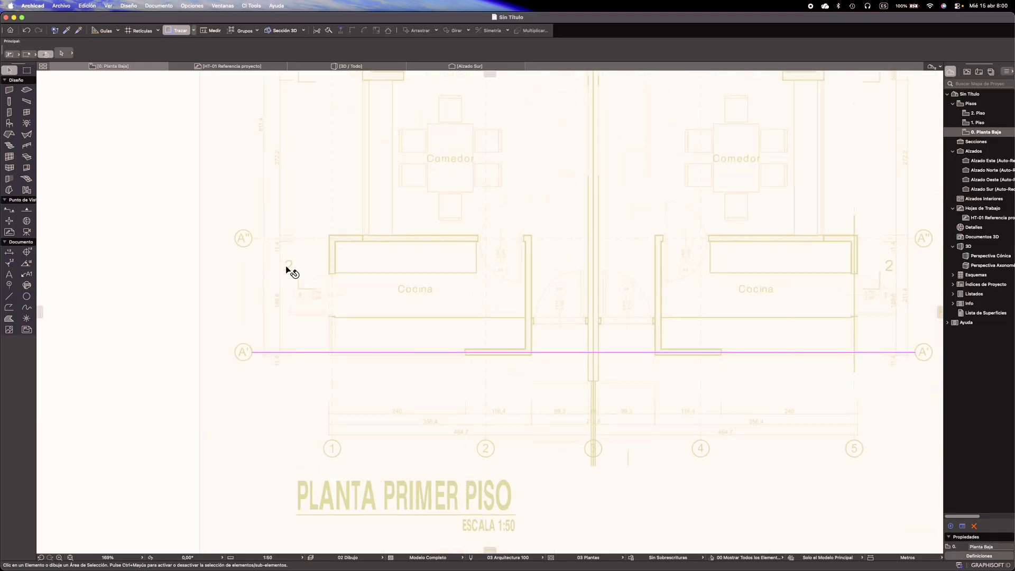
{"action": "middle_click_drag", "start_coordinate": [329, 285], "coordinate": [278, 285]}
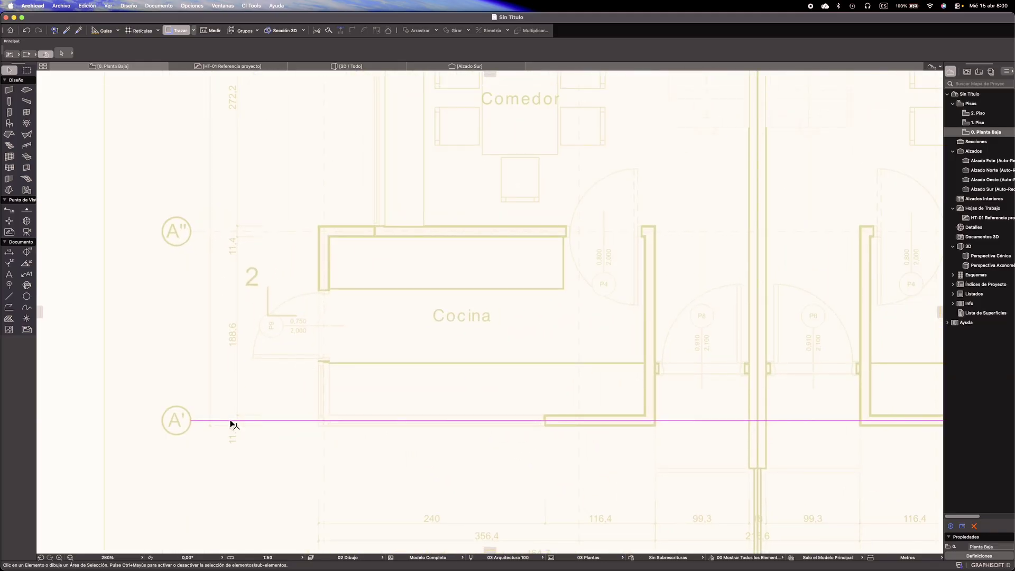
{"action": "middle_click_drag", "start_coordinate": [257, 429], "coordinate": [340, 414]}
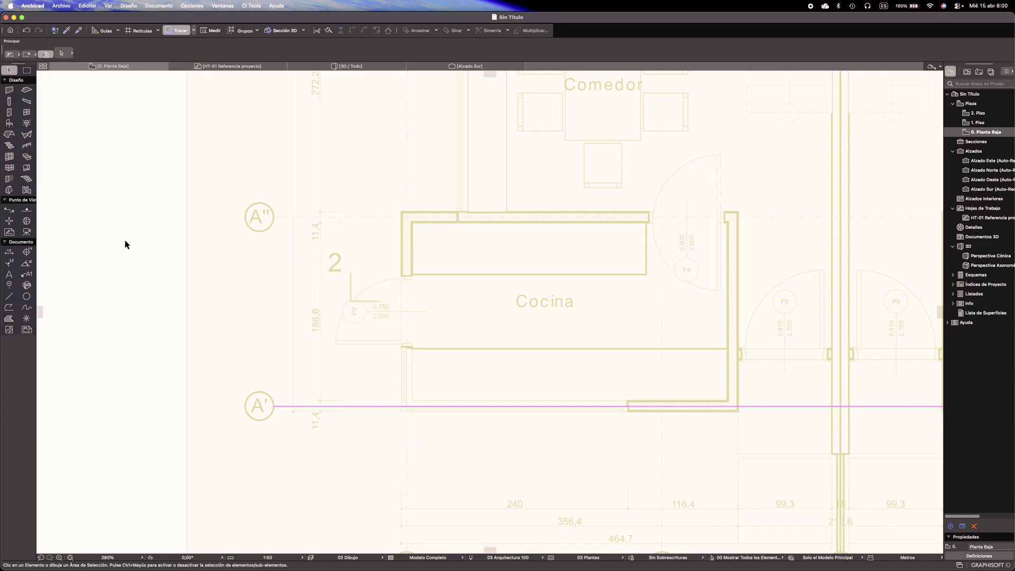
{"action": "left_click", "coordinate": [283, 406]}
{"action": "key", "text": "super+alt+d"}
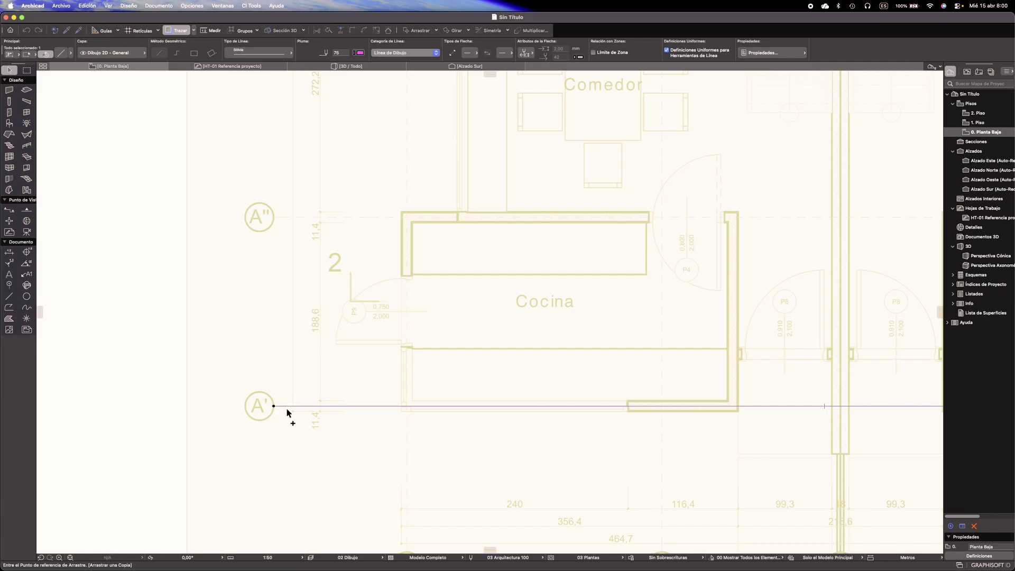
{"action": "left_click", "coordinate": [286, 406]}
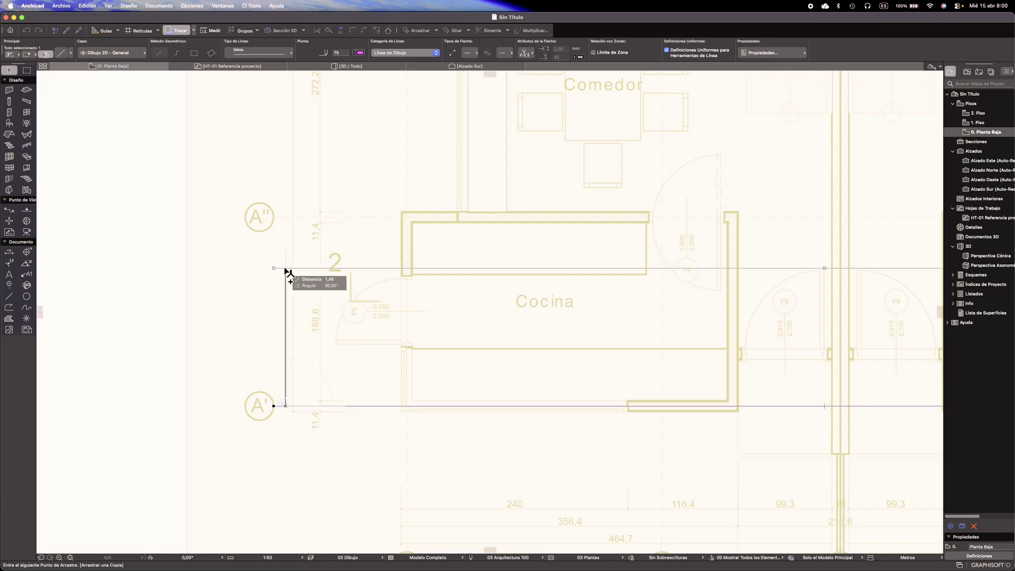
{"action": "key", "text": "Tab"}
{"action": "left_click", "coordinate": [286, 217]}
Copy the axis A'' line vertically up to the centre of the Estar rooms' rear wall, using an exact distance
{"action": "scroll", "coordinate": [286, 218], "scroll_direction": "down", "scroll_amount": 5}
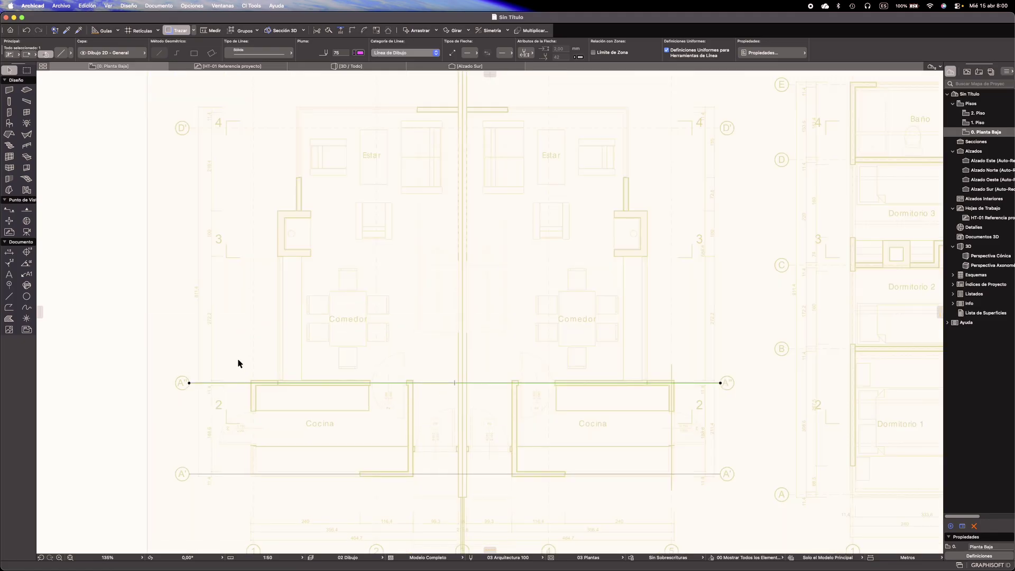
{"action": "middle_click_drag", "start_coordinate": [262, 341], "coordinate": [266, 365]}
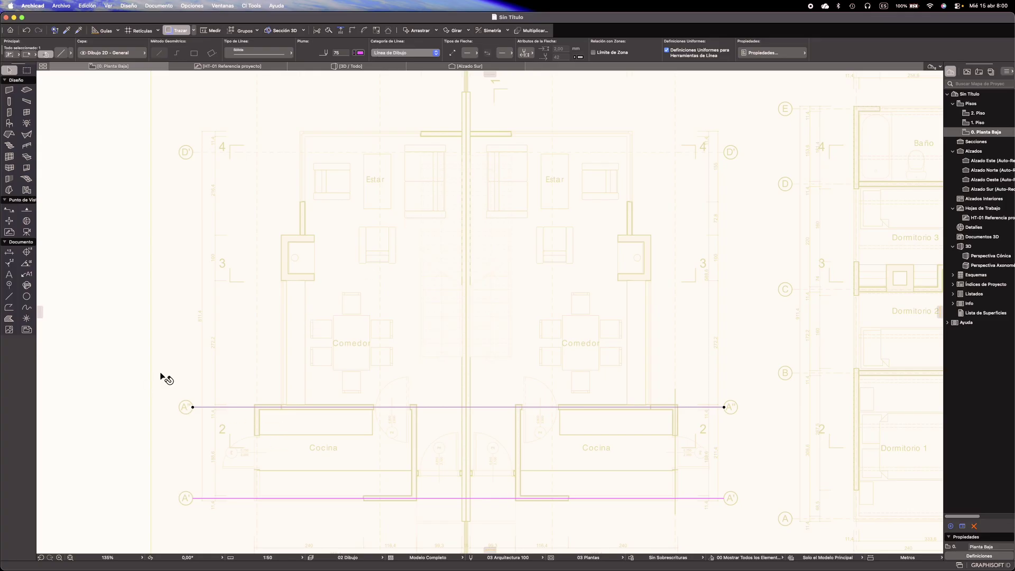
{"action": "key", "text": "super+d"}
{"action": "left_click", "coordinate": [246, 407]}
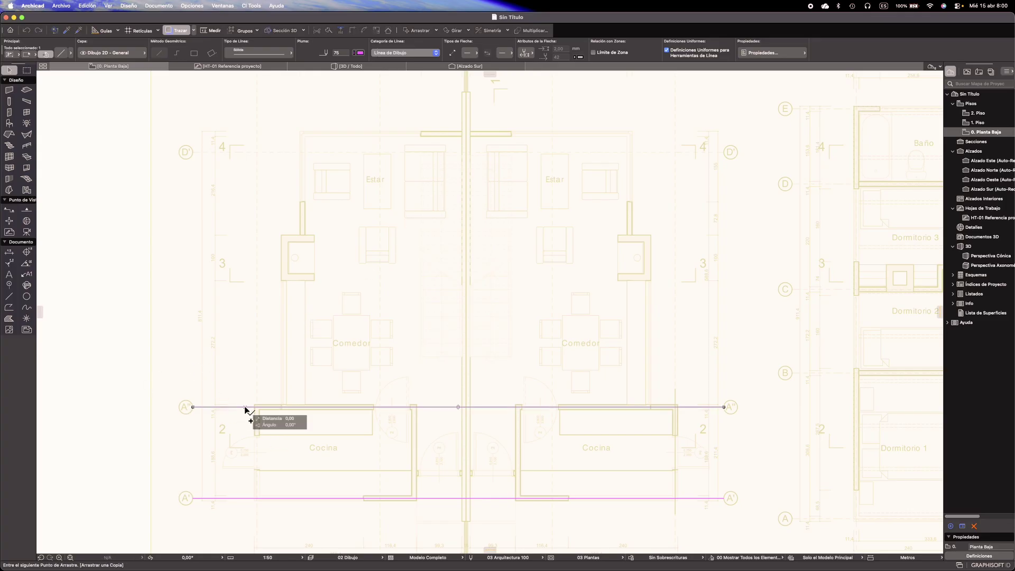
{"action": "scroll", "coordinate": [228, 327], "scroll_direction": "up", "scroll_amount": 2}
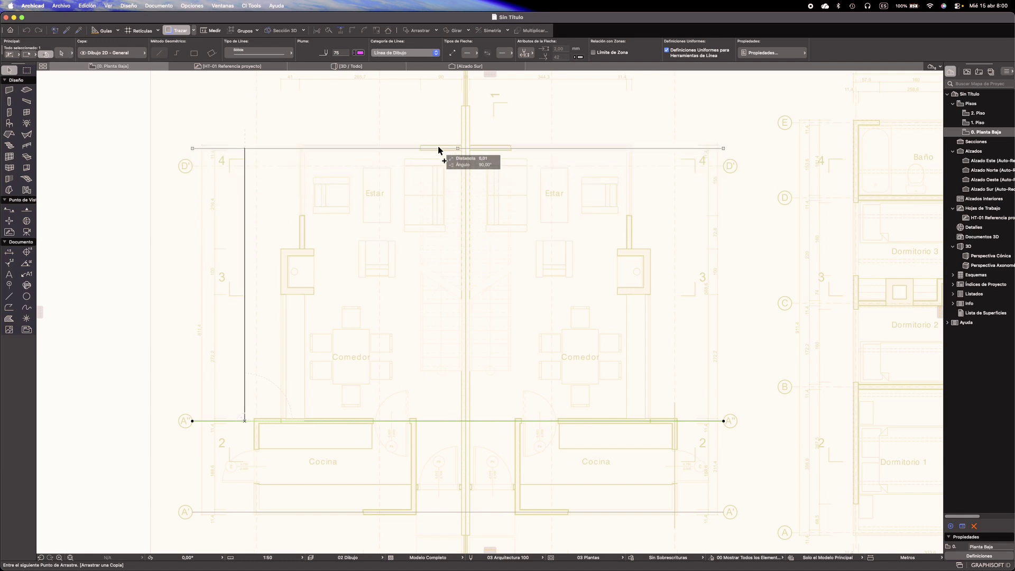
{"action": "scroll", "coordinate": [442, 154], "scroll_direction": "up", "scroll_amount": 5}
{"action": "scroll", "coordinate": [406, 254], "scroll_direction": "down", "scroll_amount": 3}
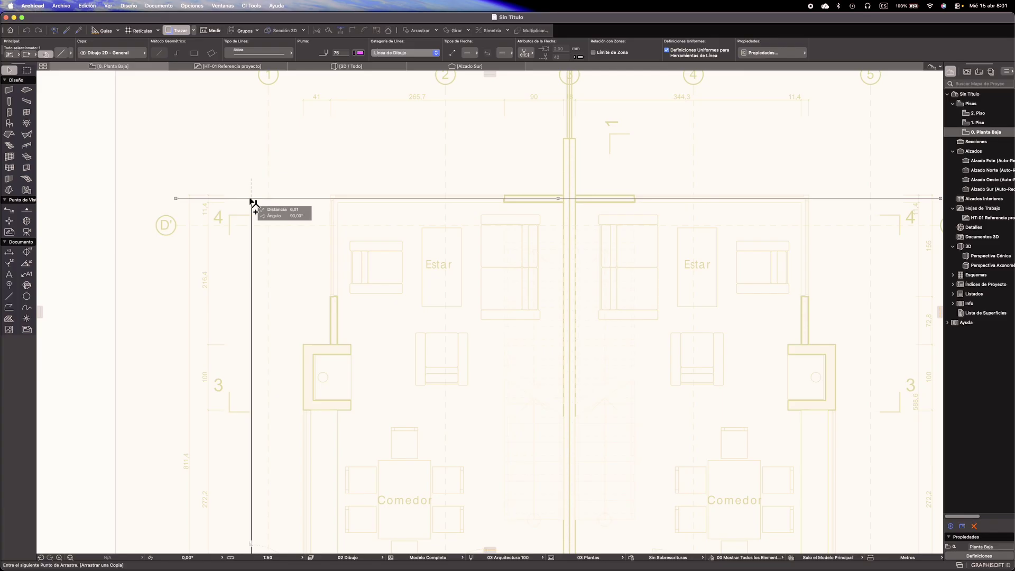
{"action": "key", "text": "Tab"}
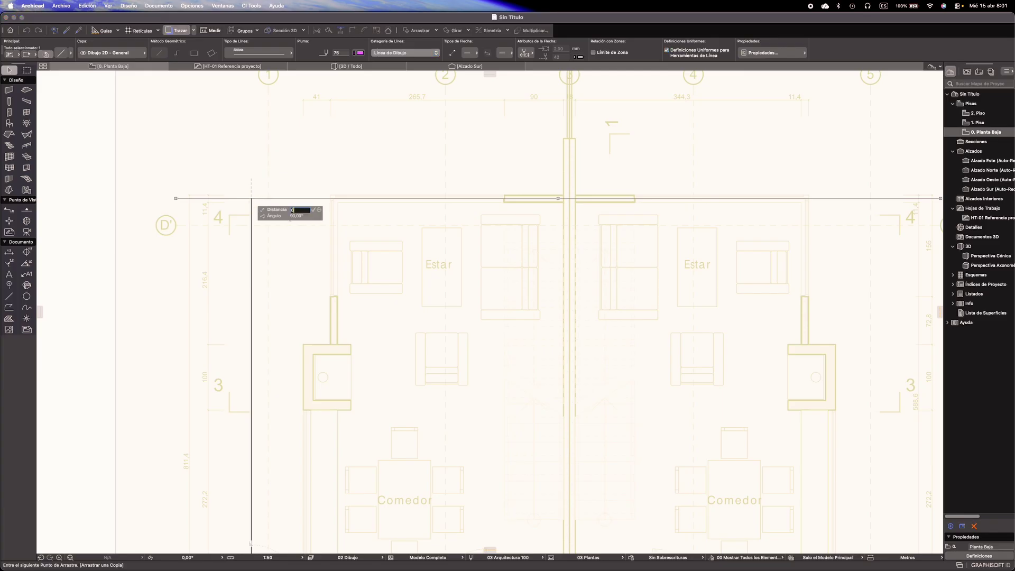
{"action": "key", "text": "Return"}
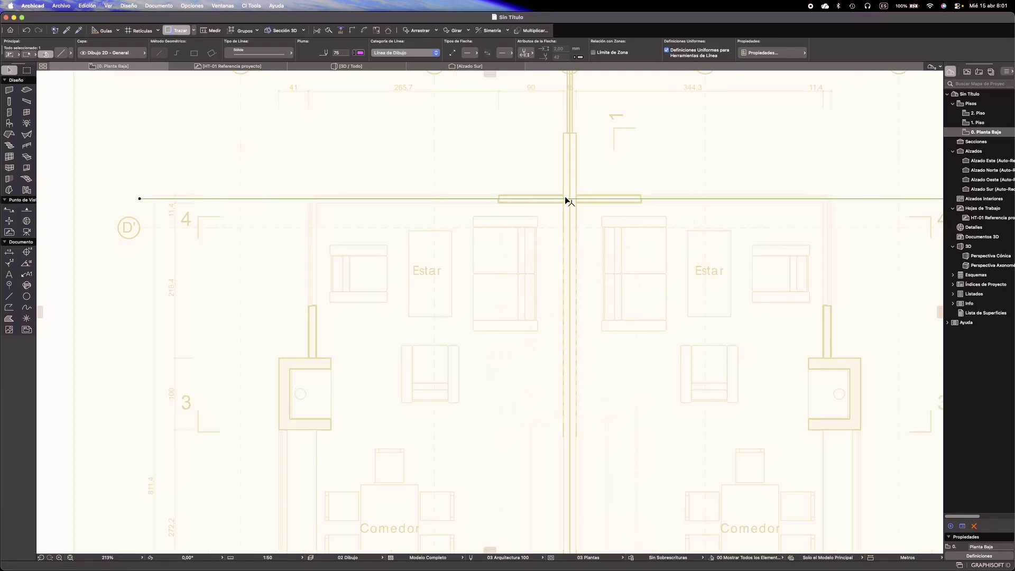
{"action": "scroll", "coordinate": [565, 197], "scroll_direction": "up", "scroll_amount": 5}
{"action": "scroll", "coordinate": [445, 199], "scroll_direction": "down", "scroll_amount": 10}
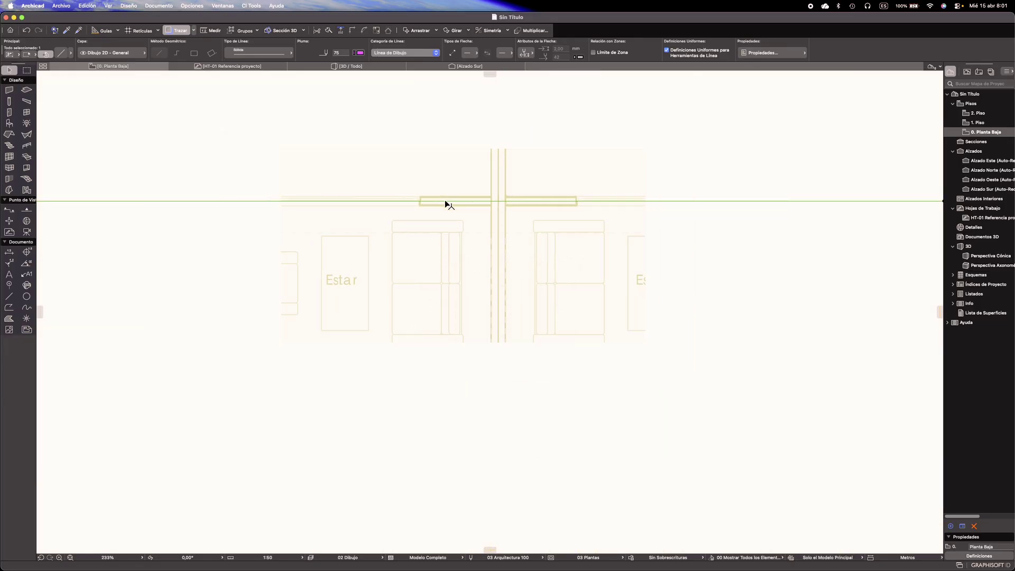
Draw a horizontal line along axis A of the Planta Segundo Piso, from one A bubble to the other, reusing the existing axis lines' settings
{"action": "middle_click_drag", "start_coordinate": [627, 316], "coordinate": [447, 283]}
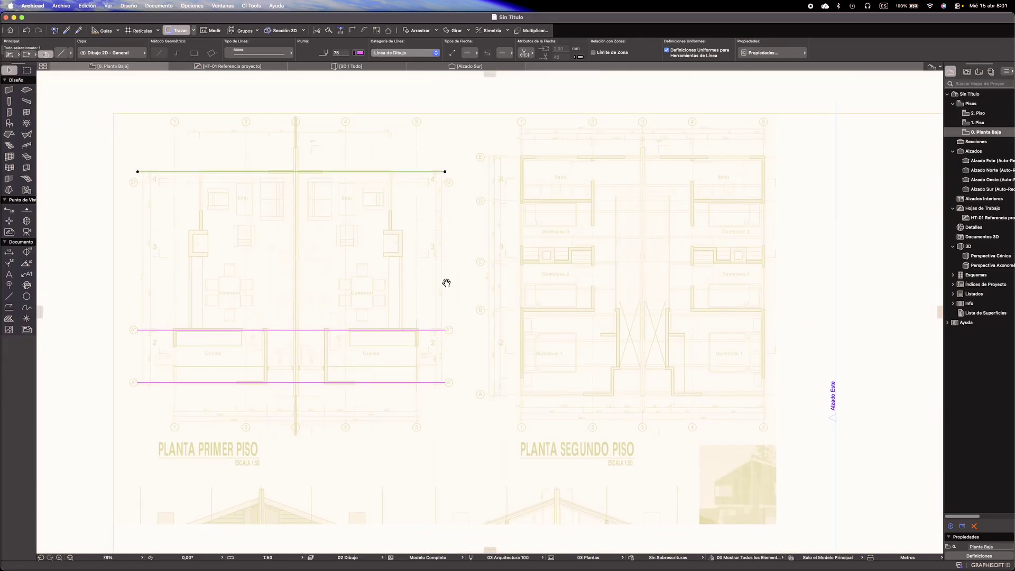
{"action": "key", "text": "Escape"}
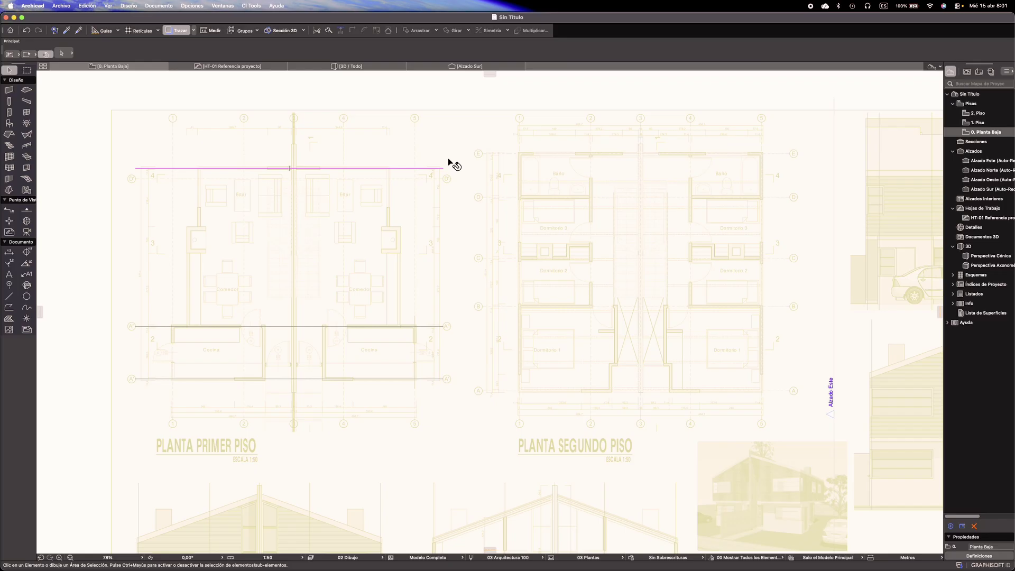
{"action": "left_click", "coordinate": [405, 169], "text": "alt"}
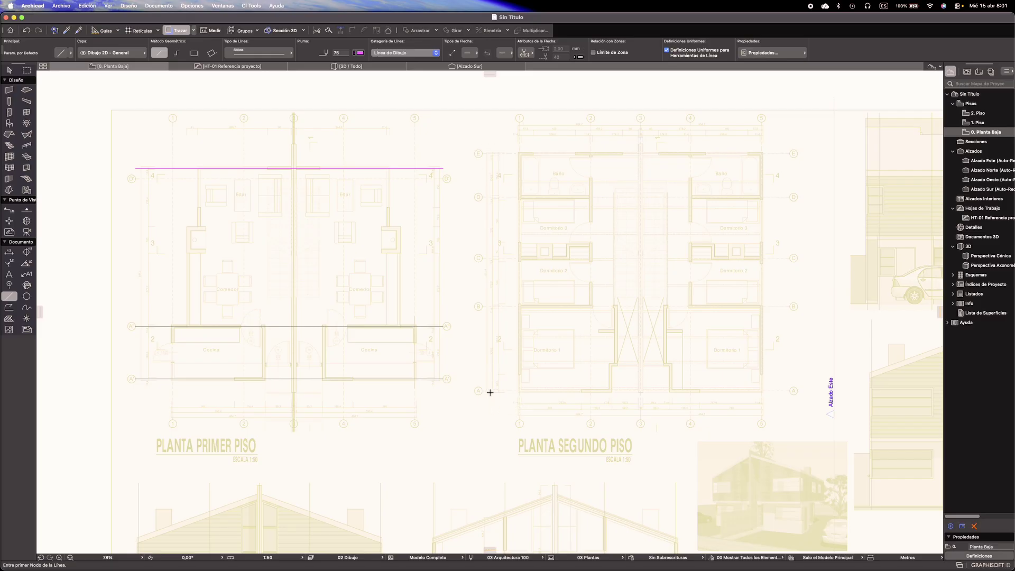
{"action": "scroll", "coordinate": [510, 399], "scroll_direction": "up", "scroll_amount": 5}
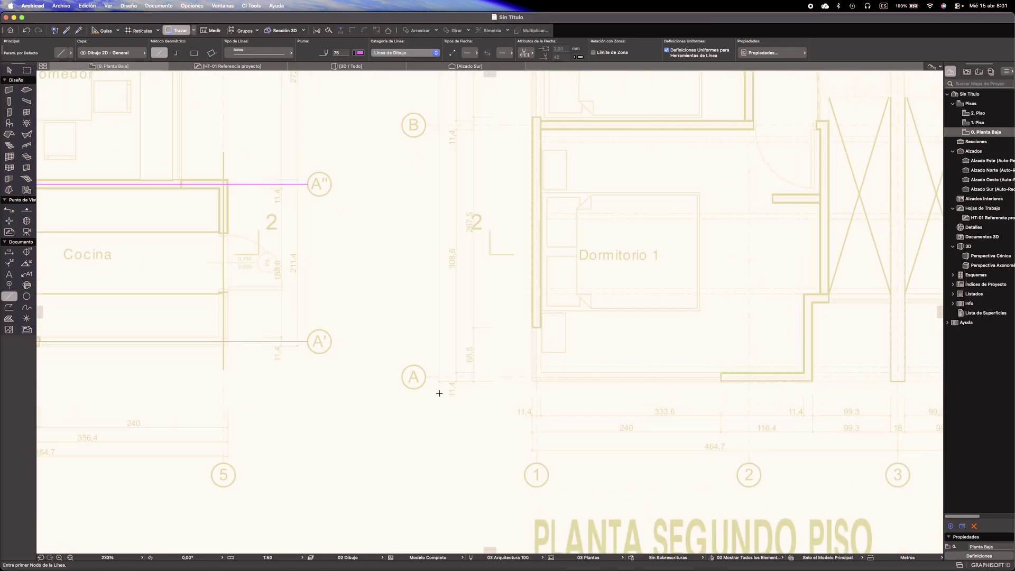
{"action": "left_click", "coordinate": [427, 377]}
{"action": "scroll", "coordinate": [545, 376], "scroll_direction": "down", "scroll_amount": 1}
{"action": "middle_click_drag", "start_coordinate": [693, 377], "coordinate": [299, 323]}
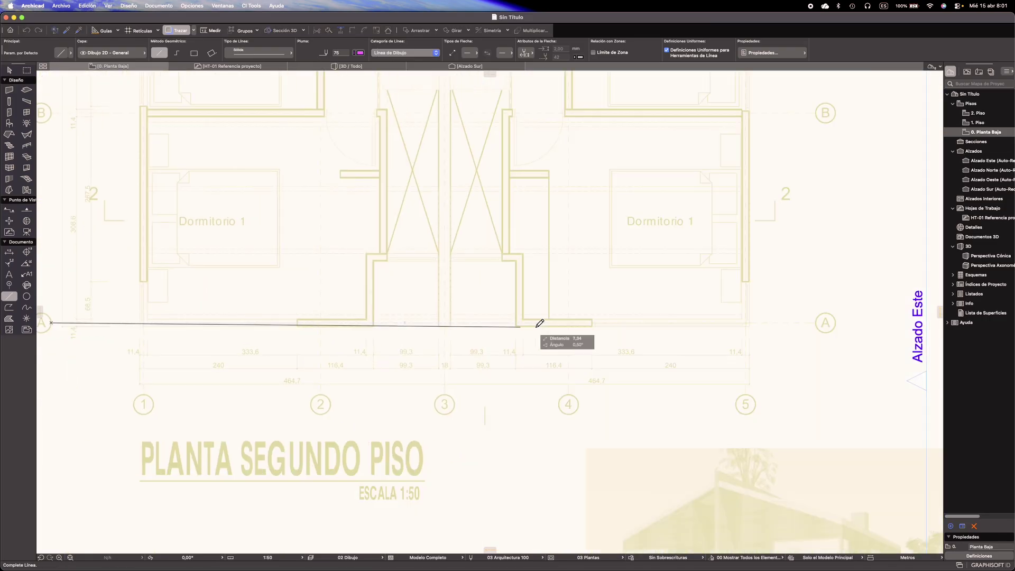
{"action": "left_click", "coordinate": [819, 321]}
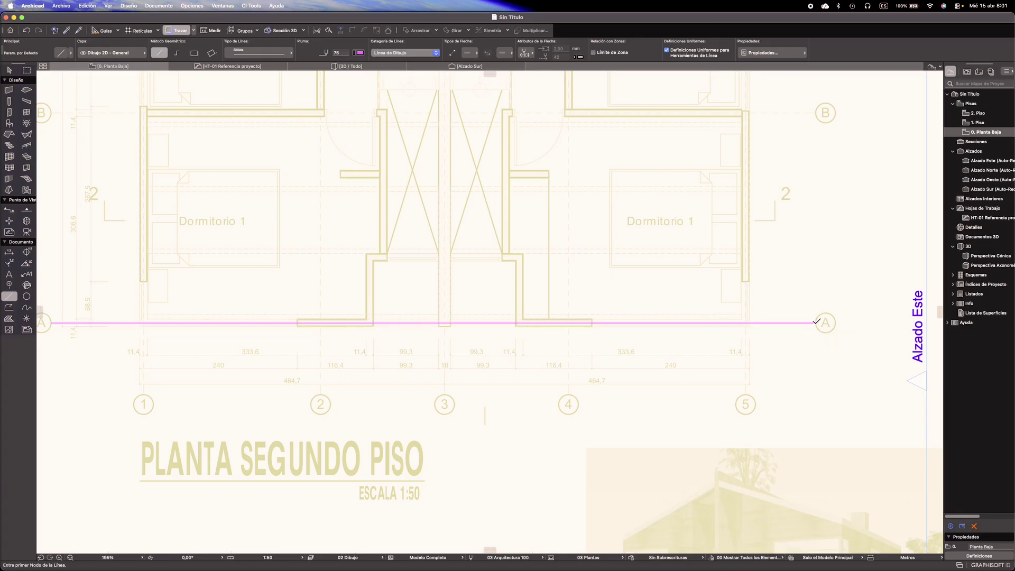
{"action": "middle_click_drag", "start_coordinate": [265, 334], "coordinate": [620, 344]}
{"action": "key", "text": "Escape"}
Measure the vertical offset between the A' line of the Planta Primer Piso and the A line of the Planta Segundo Piso
{"action": "scroll", "coordinate": [462, 331], "scroll_direction": "down", "scroll_amount": 5}
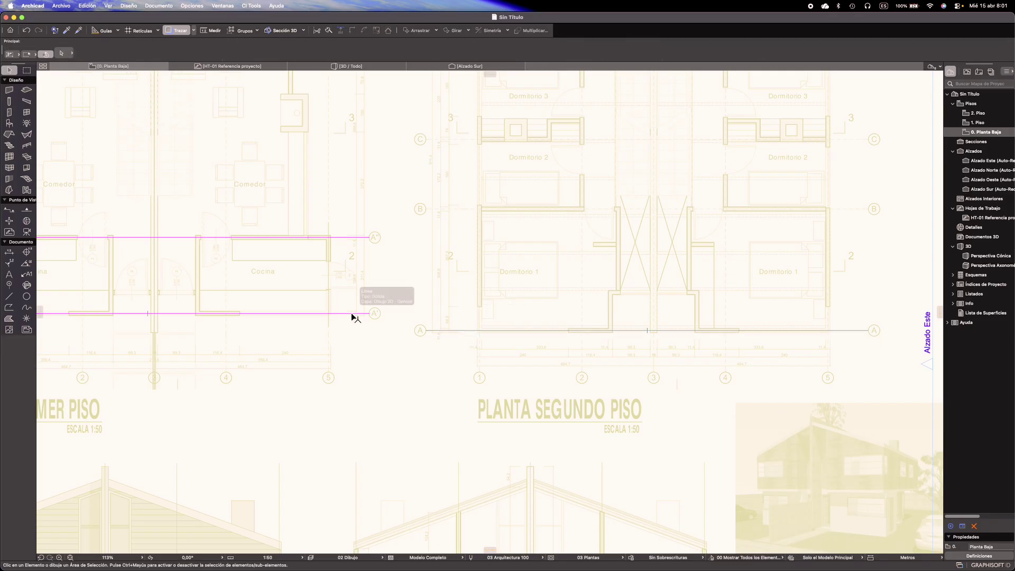
{"action": "key", "text": "m"}
{"action": "scroll", "coordinate": [365, 321], "scroll_direction": "up", "scroll_amount": 3}
{"action": "left_click", "coordinate": [376, 308]}
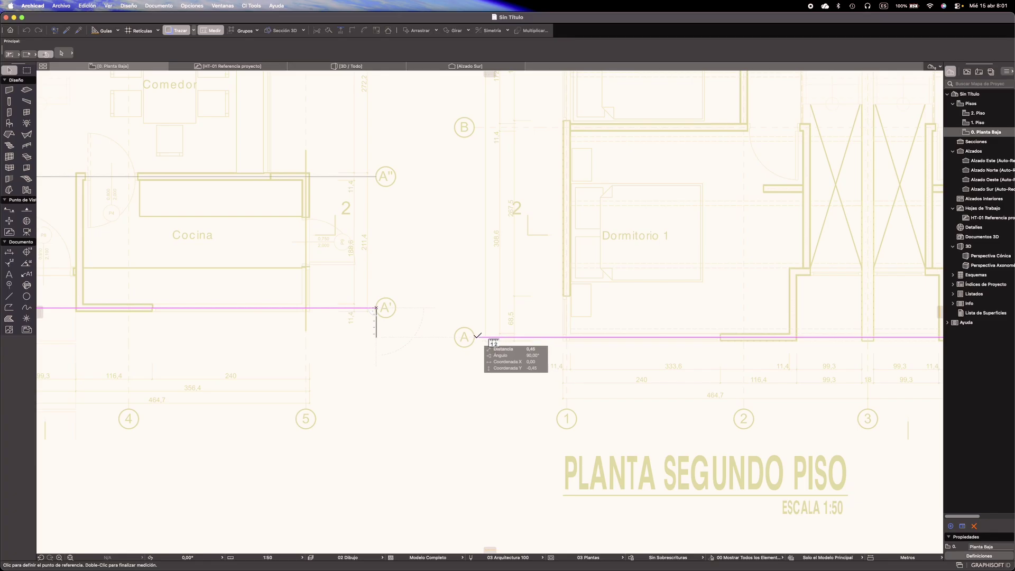
{"action": "left_click", "coordinate": [478, 335]}
{"action": "key", "text": "Escape"}
Copy the axis A line of the Planta Segundo Piso vertically up 3,2 m to axis B
{"action": "left_click", "coordinate": [543, 338]}
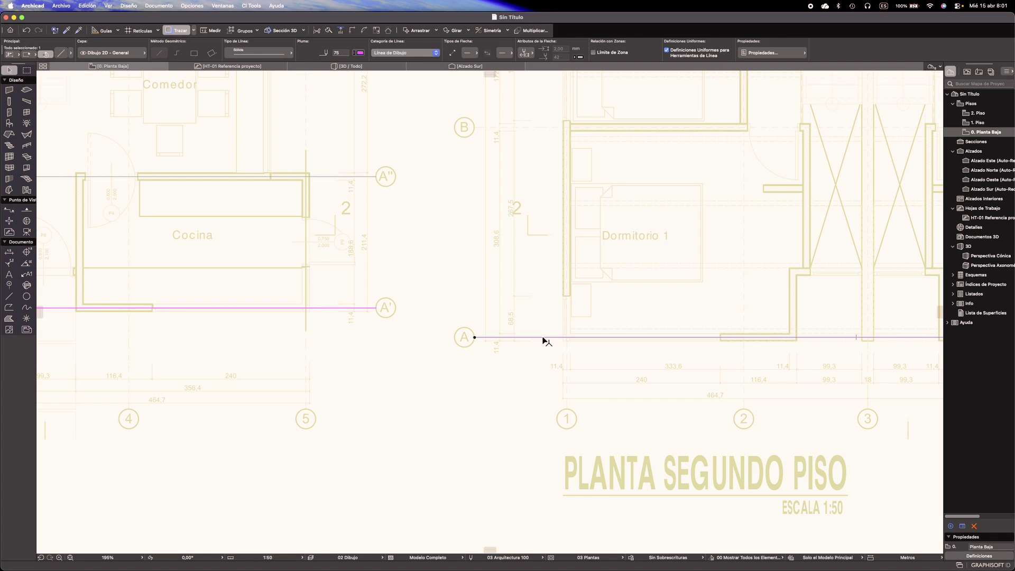
{"action": "scroll", "coordinate": [544, 341], "scroll_direction": "down", "scroll_amount": 5}
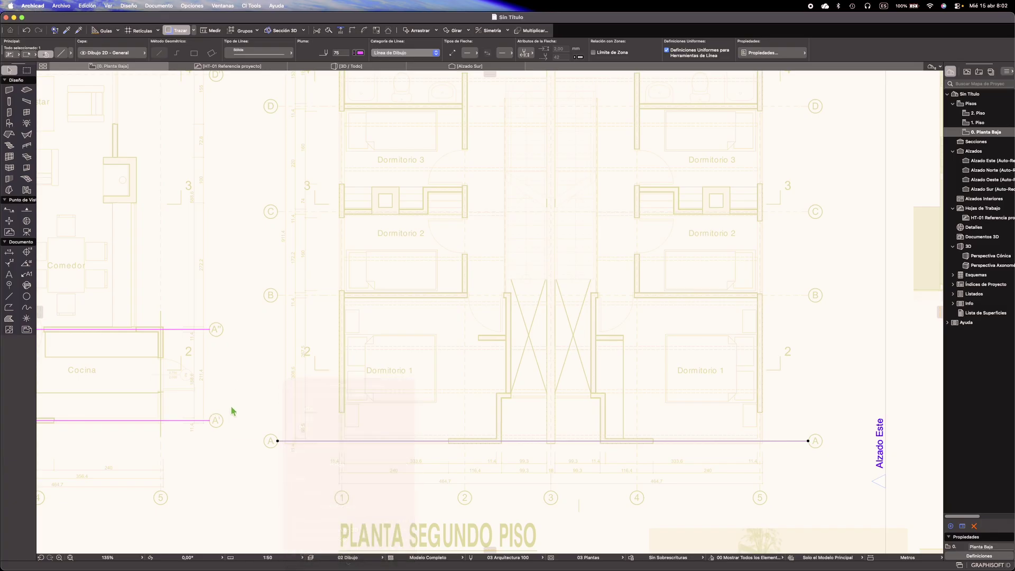
{"action": "left_click", "coordinate": [270, 369]}
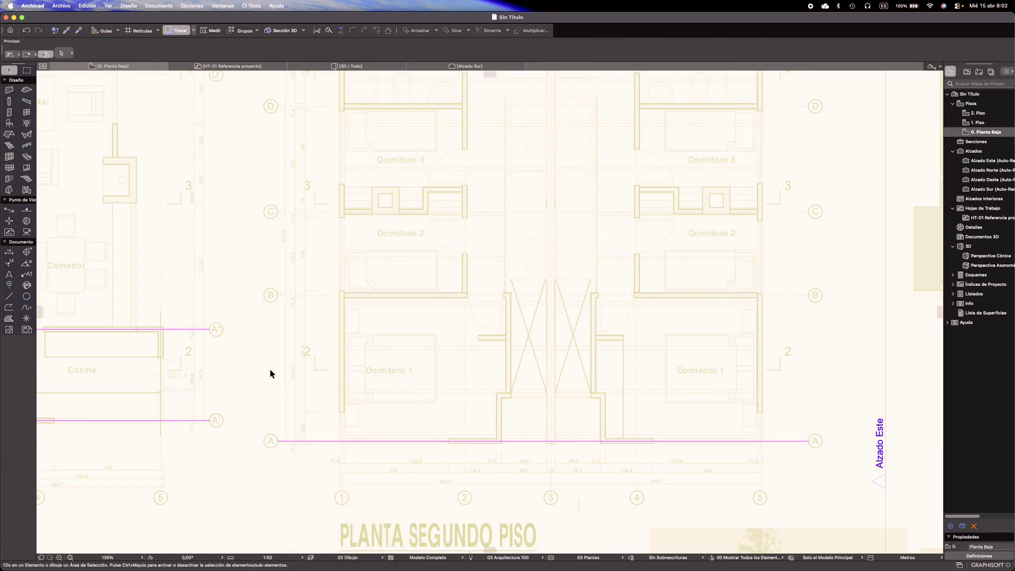
{"action": "left_click", "coordinate": [310, 441]}
{"action": "scroll", "coordinate": [274, 349], "scroll_direction": "up", "scroll_amount": 2}
{"action": "scroll", "coordinate": [273, 346], "scroll_direction": "up", "scroll_amount": 1}
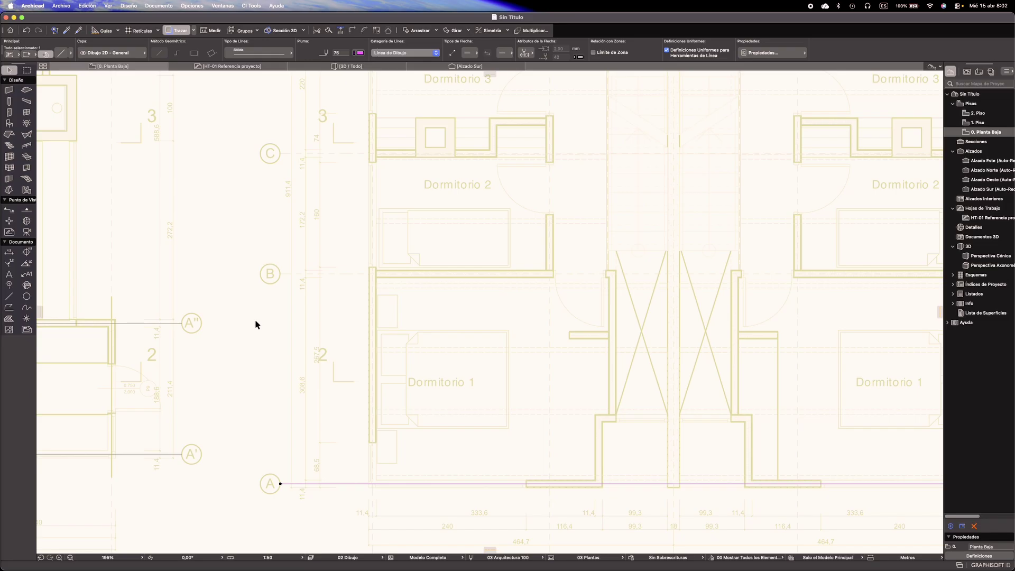
{"action": "key", "text": "super+d"}
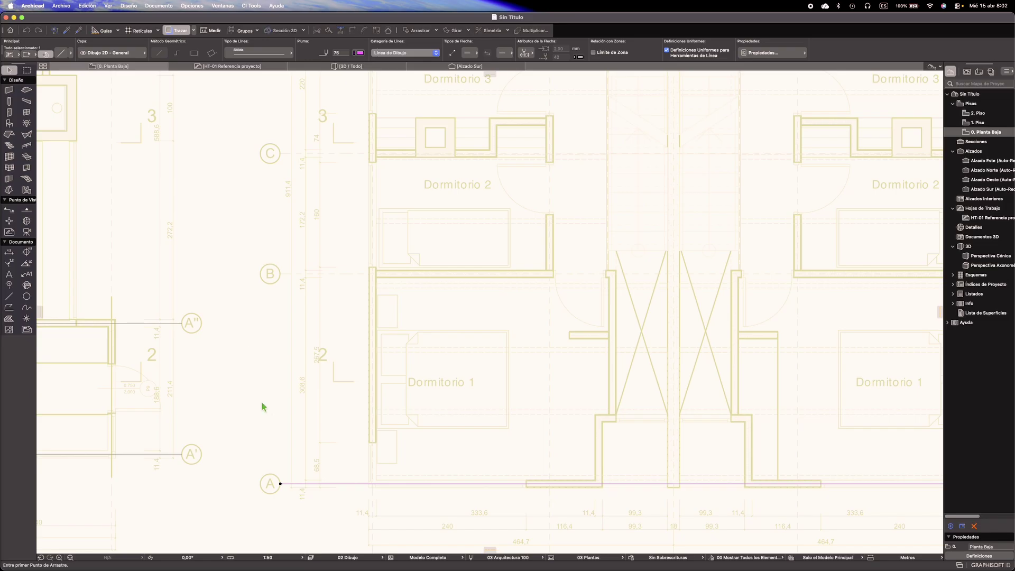
{"action": "key", "text": "alt"}
{"action": "left_click", "coordinate": [266, 432]}
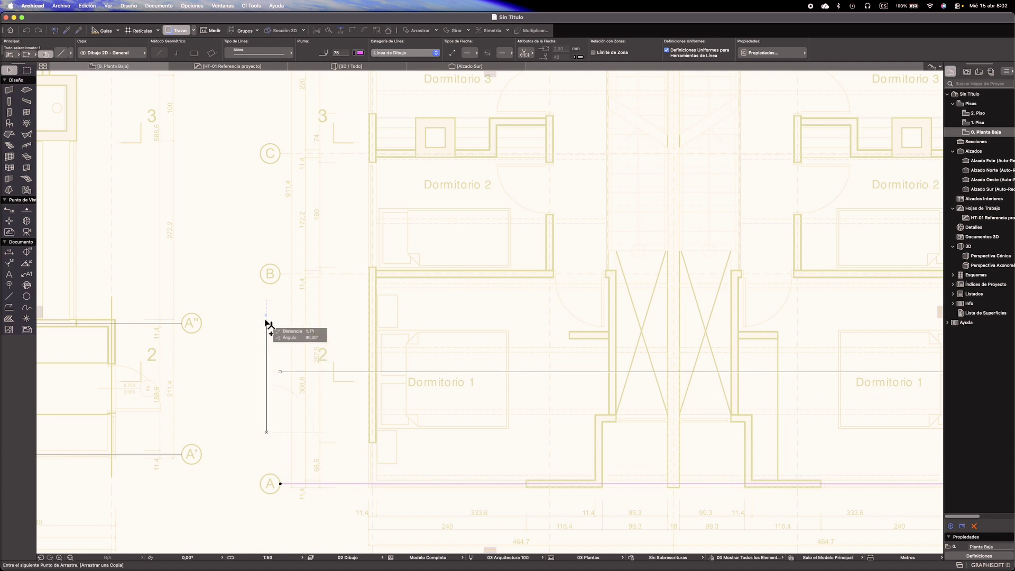
{"action": "type", "text": "3,2"}
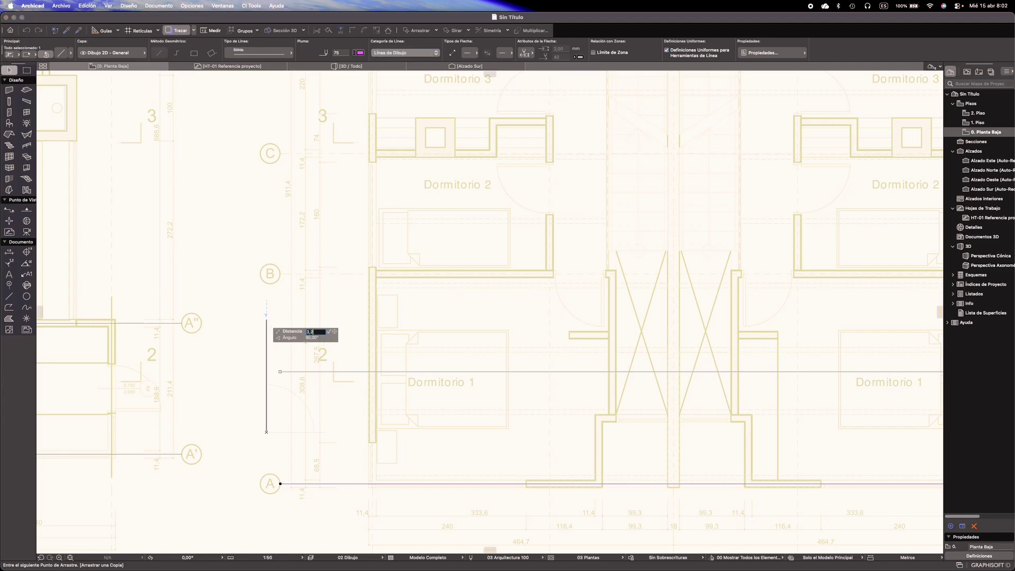
{"action": "key", "text": "Return"}
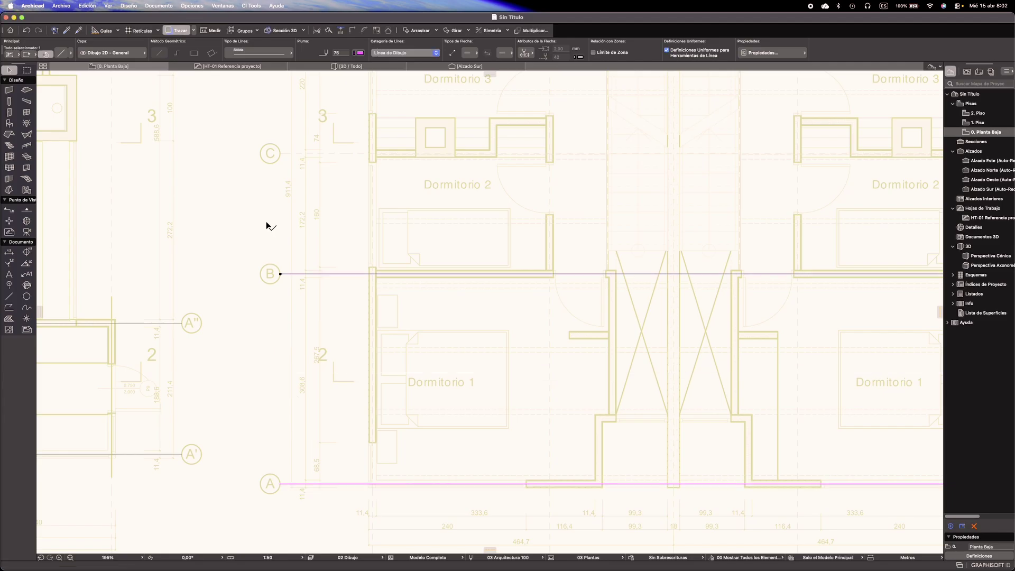
Copy the axis B line vertically up 1,84 m to axis C, between Dormitorio 2 and Dormitorio 3
{"action": "middle_click_drag", "start_coordinate": [367, 227], "coordinate": [294, 358]}
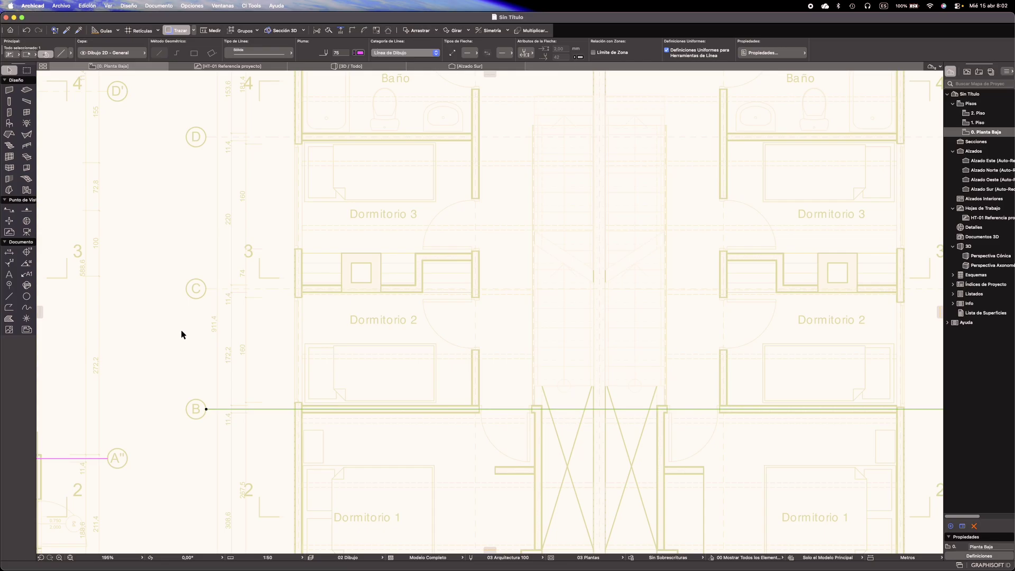
{"action": "left_click", "coordinate": [154, 351]}
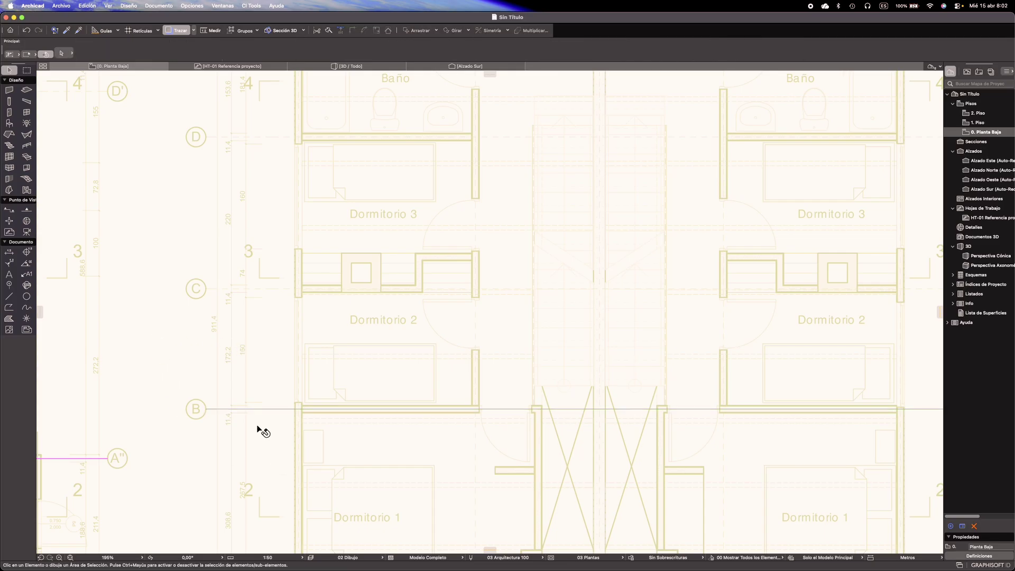
{"action": "left_click", "coordinate": [273, 409]}
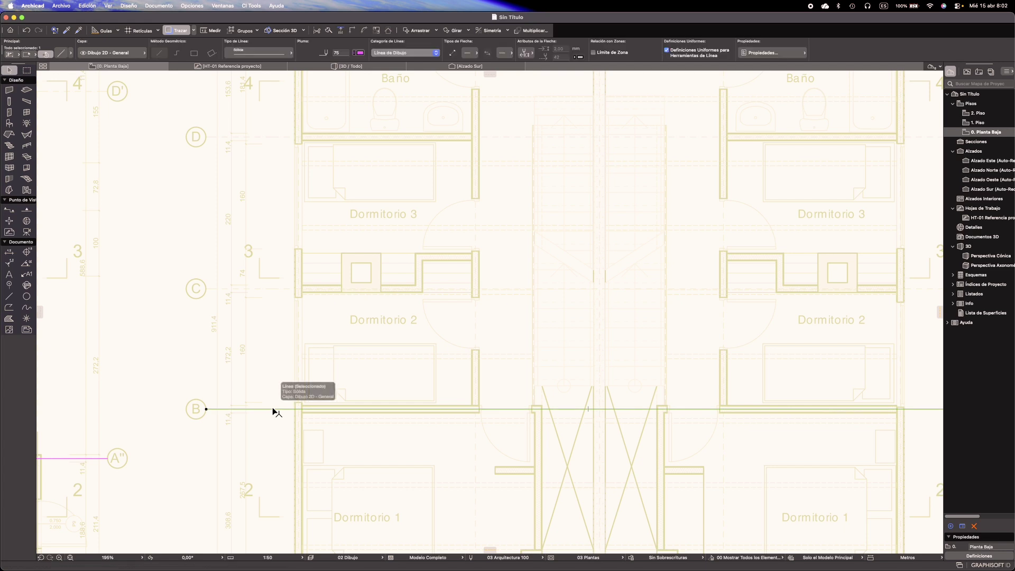
{"action": "key", "text": "super+d"}
{"action": "key", "text": "alt"}
{"action": "left_click", "coordinate": [280, 408]}
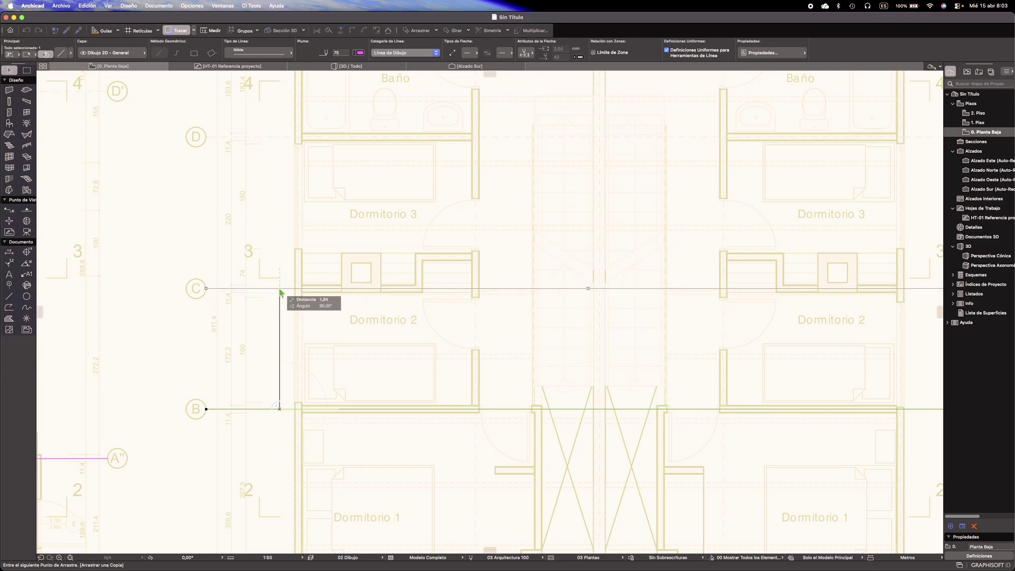
{"action": "type", "text": "1"}
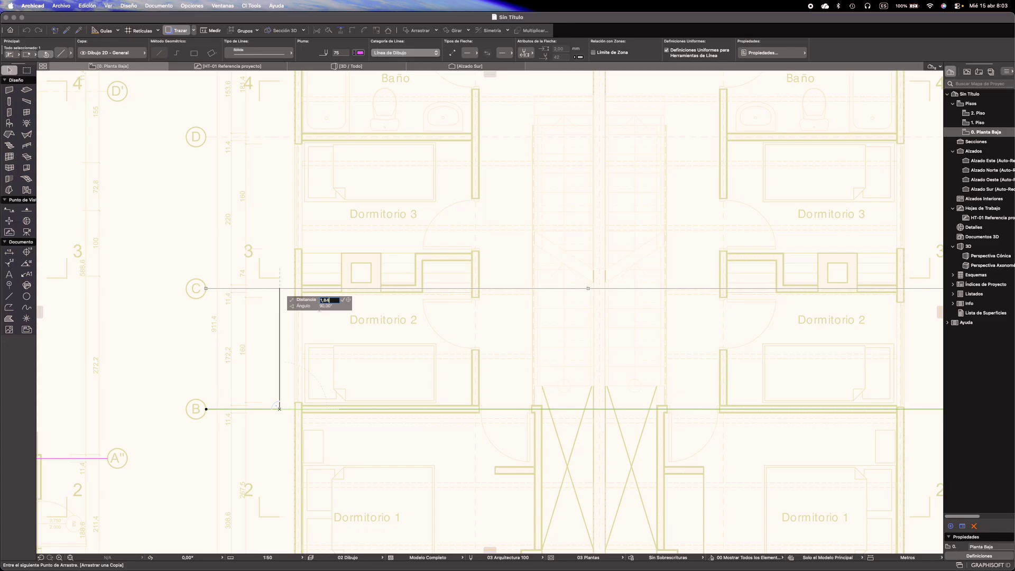
{"action": "type", "text": ",84"}
{"action": "key", "text": "Return"}
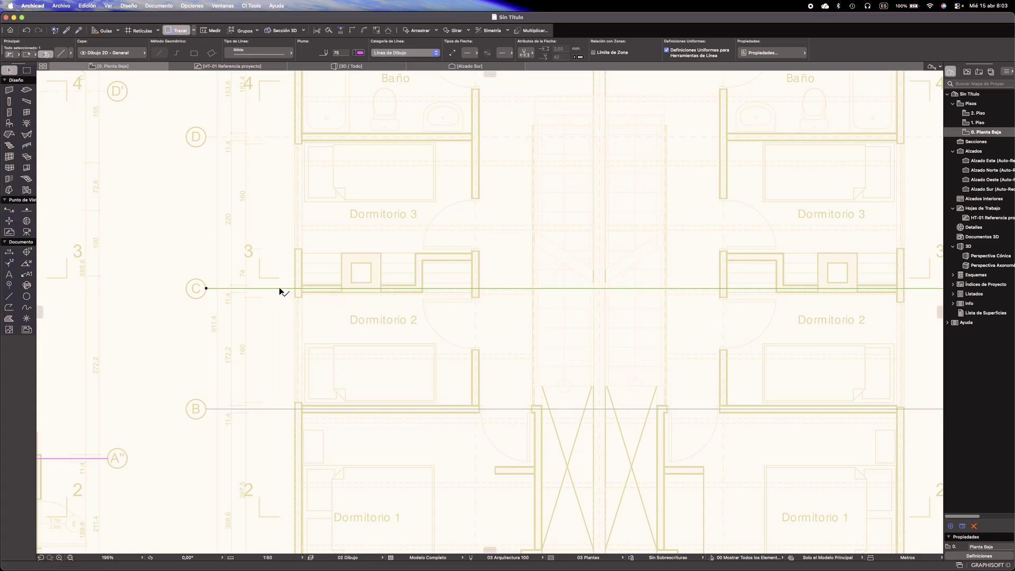
Copy the axis C line vertically up to axis D at the wall between Dormitorio 3 and Baño, using an exact distance
{"action": "scroll", "coordinate": [281, 290], "scroll_direction": "down", "scroll_amount": 1}
{"action": "middle_click_drag", "start_coordinate": [287, 220], "coordinate": [325, 300]}
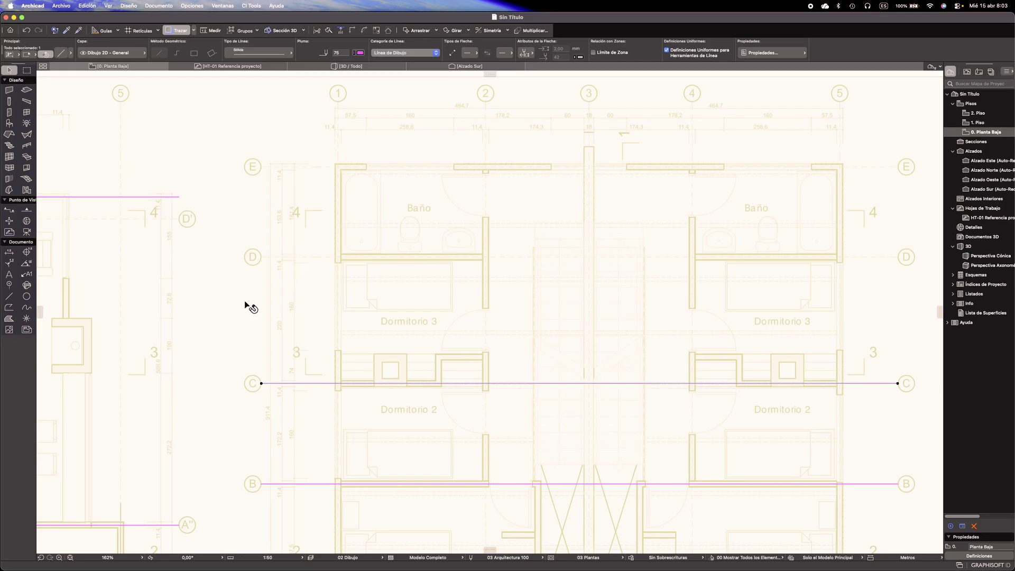
{"action": "left_click", "coordinate": [317, 402]}
{"action": "left_click", "coordinate": [321, 384]}
{"action": "left_click", "coordinate": [323, 383]}
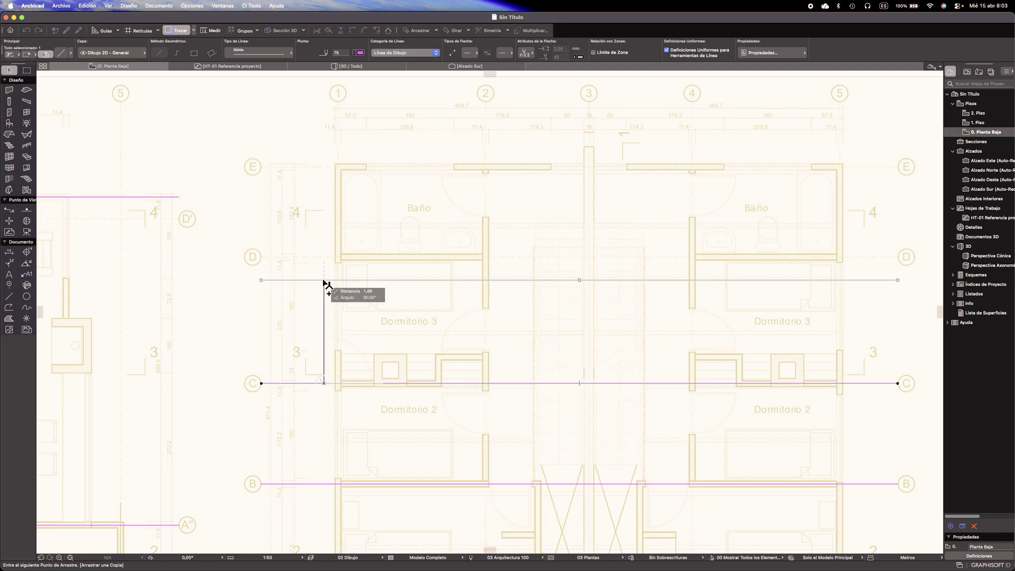
{"action": "key", "text": "Tab"}
{"action": "type", "text": "2"}
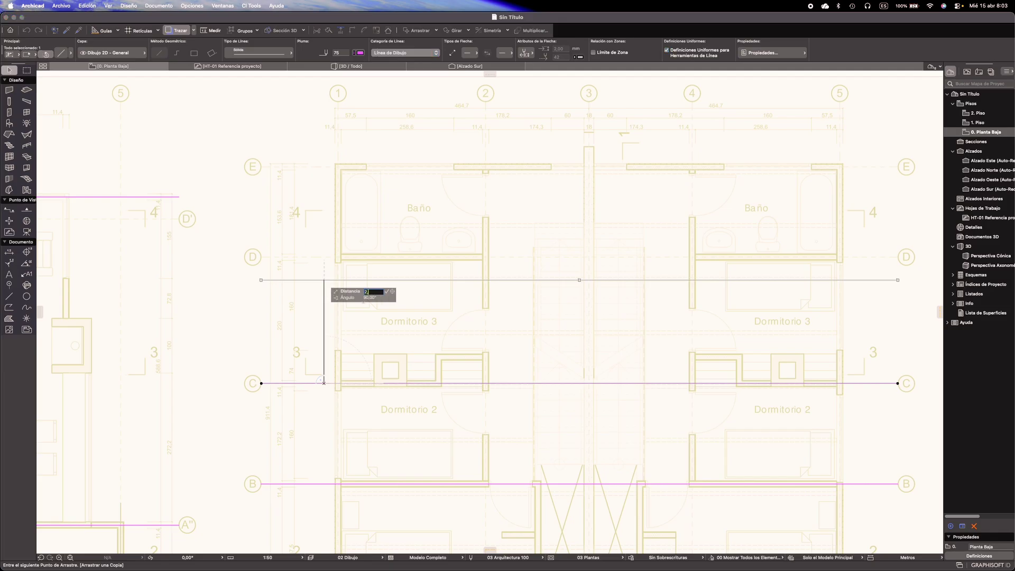
{"action": "key", "text": "Return"}
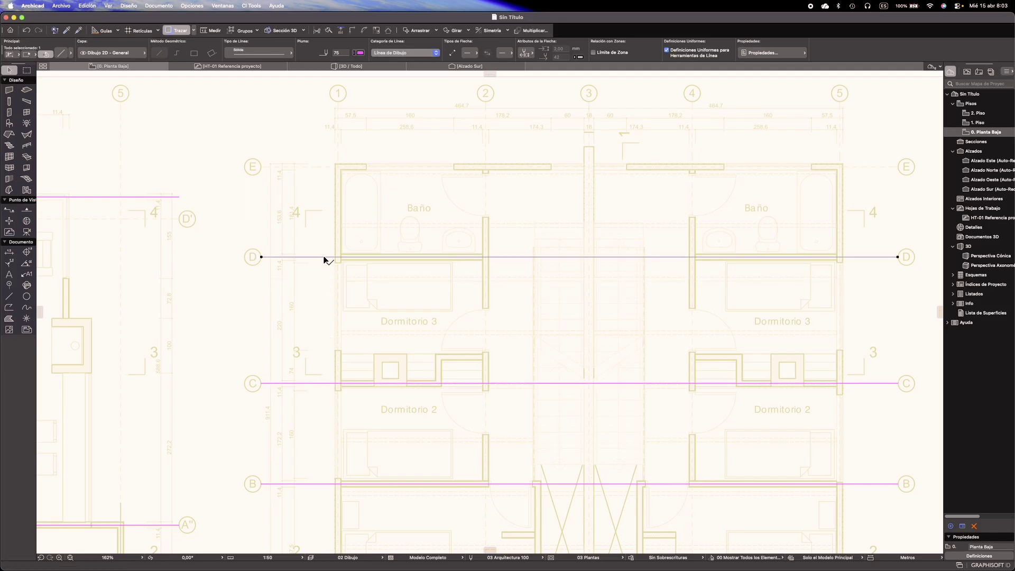
Copy the axis D line vertically up to axis E at the rear wall of the Baño rooms, using an exact distance
{"action": "scroll", "coordinate": [319, 258], "scroll_direction": "down", "scroll_amount": 3}
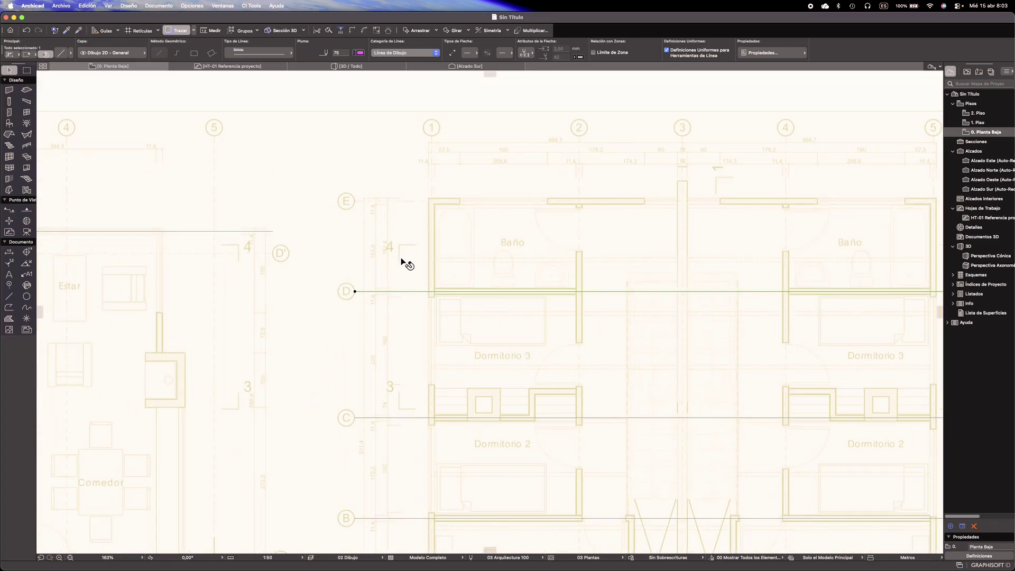
{"action": "scroll", "coordinate": [404, 264], "scroll_direction": "up", "scroll_amount": 3}
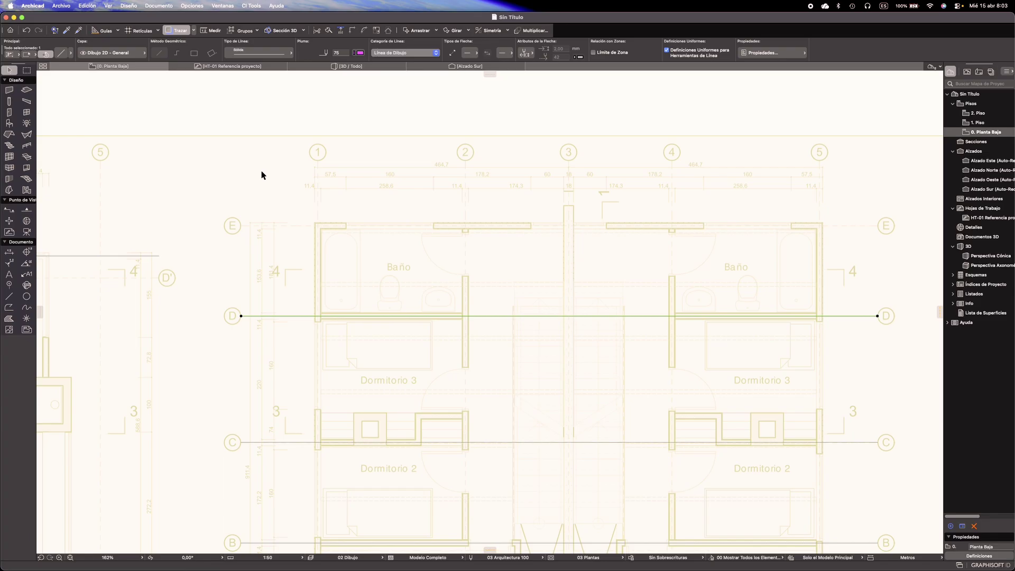
{"action": "key", "text": "super+alt+d"}
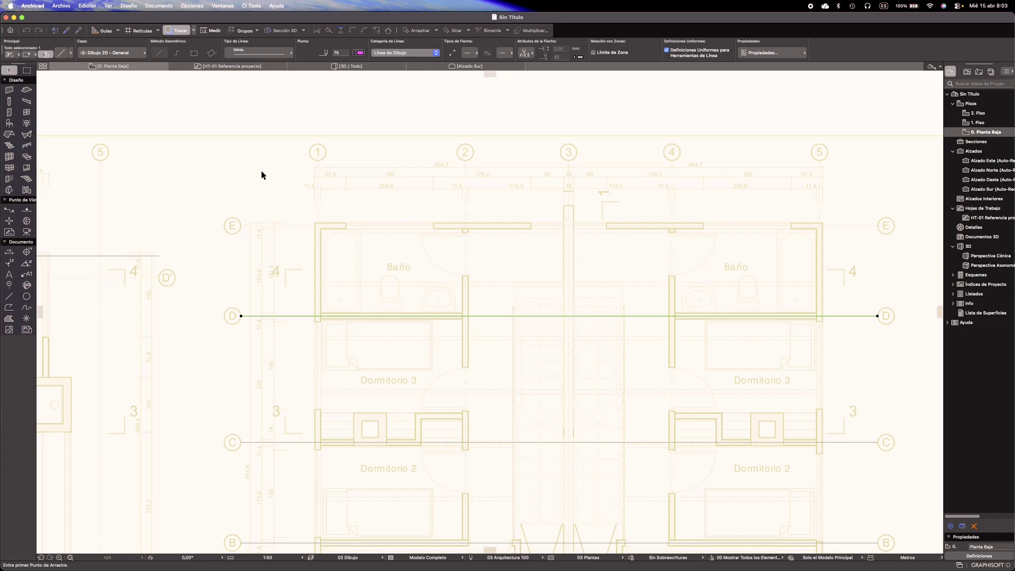
{"action": "left_click", "coordinate": [300, 302]}
{"action": "key", "text": "Tab"}
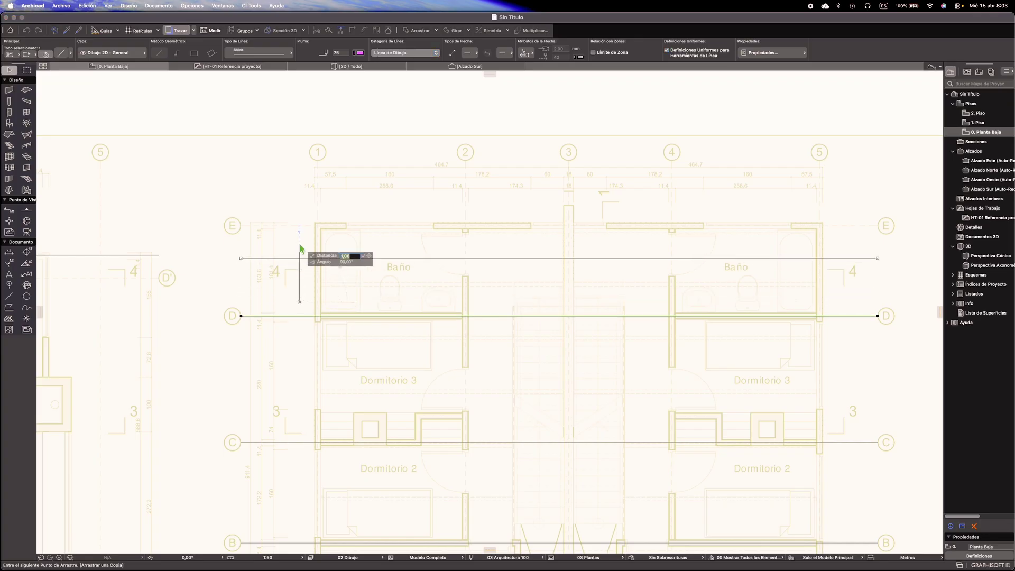
{"action": "type", "text": "1"}
{"action": "key", "text": "Return"}
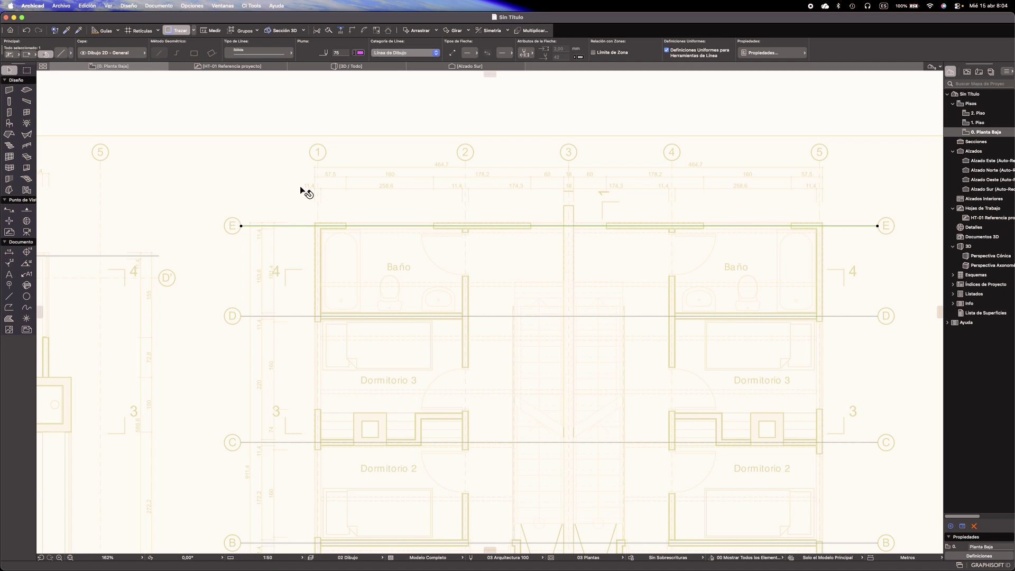
Move the five horizontal axis lines A to E from the Planta Segundo Piso onto the Planta Primer Piso, aligning their ends with its existing axis lines
{"action": "scroll", "coordinate": [301, 189], "scroll_direction": "down", "scroll_amount": 5}
{"action": "middle_click_drag", "start_coordinate": [278, 234], "coordinate": [335, 191]}
{"action": "key", "text": "Escape"}
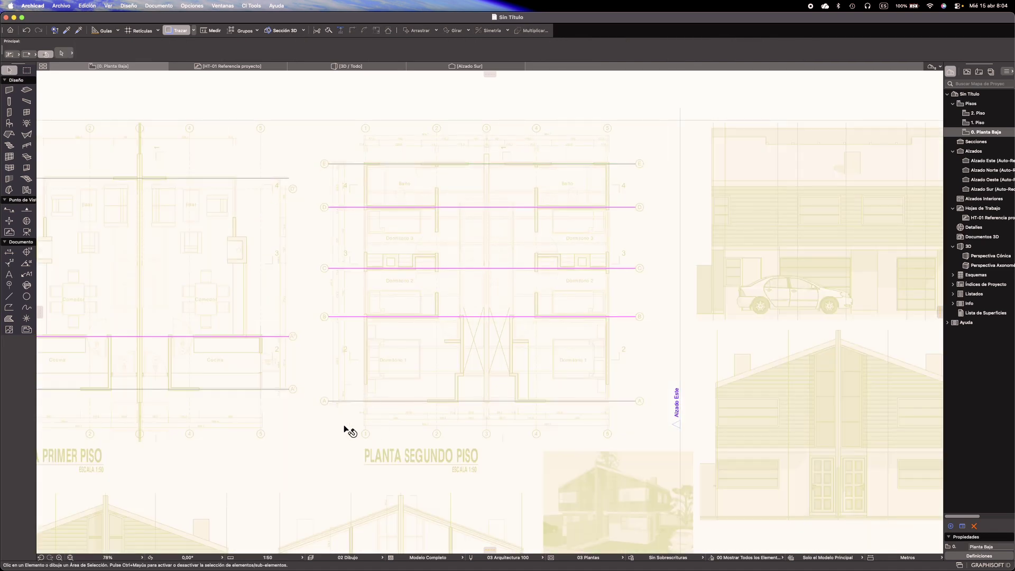
{"action": "left_click_drag", "start_coordinate": [355, 424], "coordinate": [303, 136]}
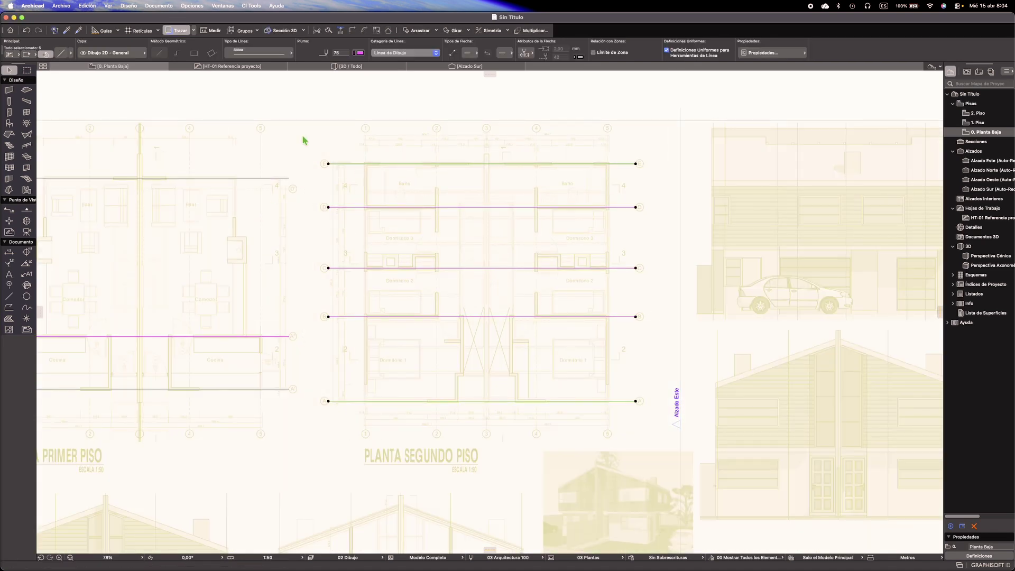
{"action": "key", "text": "super+d"}
{"action": "left_click", "coordinate": [328, 165]}
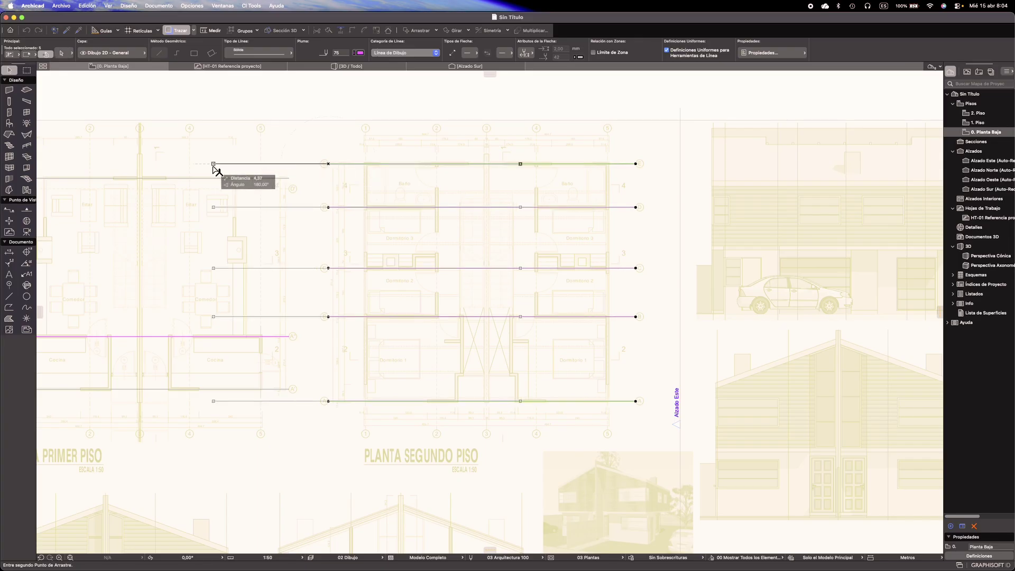
{"action": "middle_click_drag", "start_coordinate": [216, 165], "coordinate": [476, 174]}
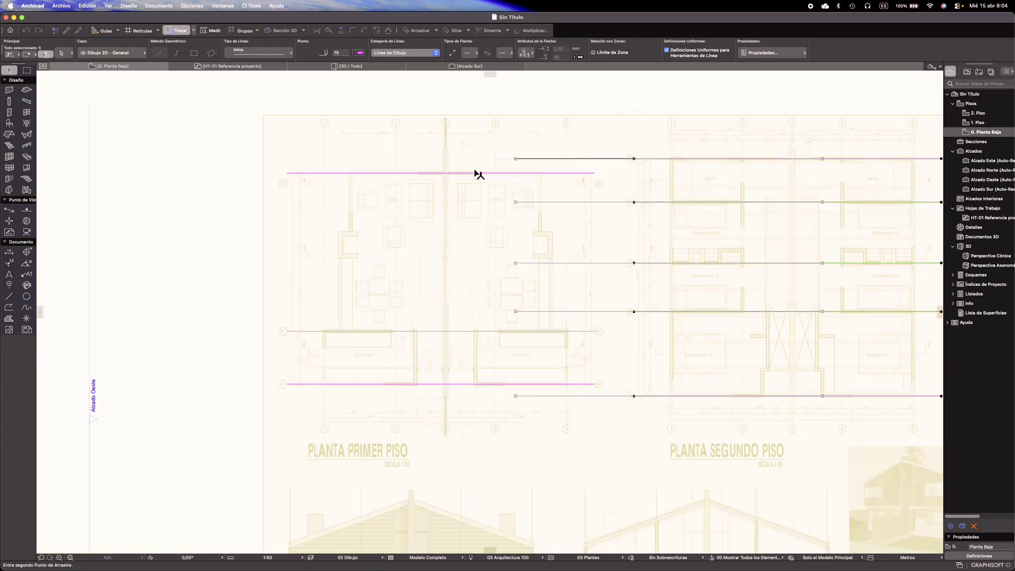
{"action": "left_click", "coordinate": [289, 175]}
{"action": "middle_click_drag", "start_coordinate": [485, 249], "coordinate": [324, 243]}
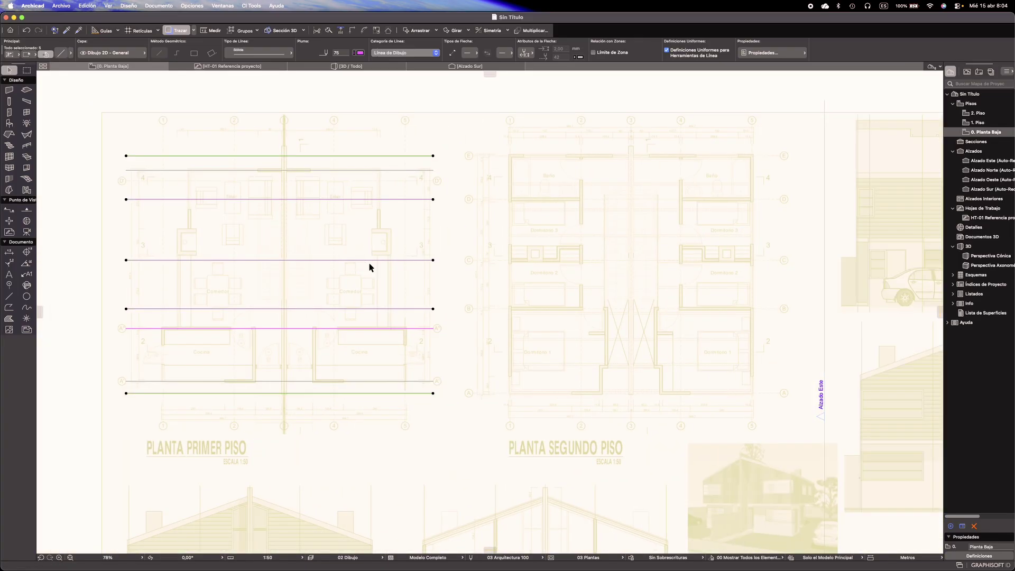
{"action": "key", "text": "Escape"}
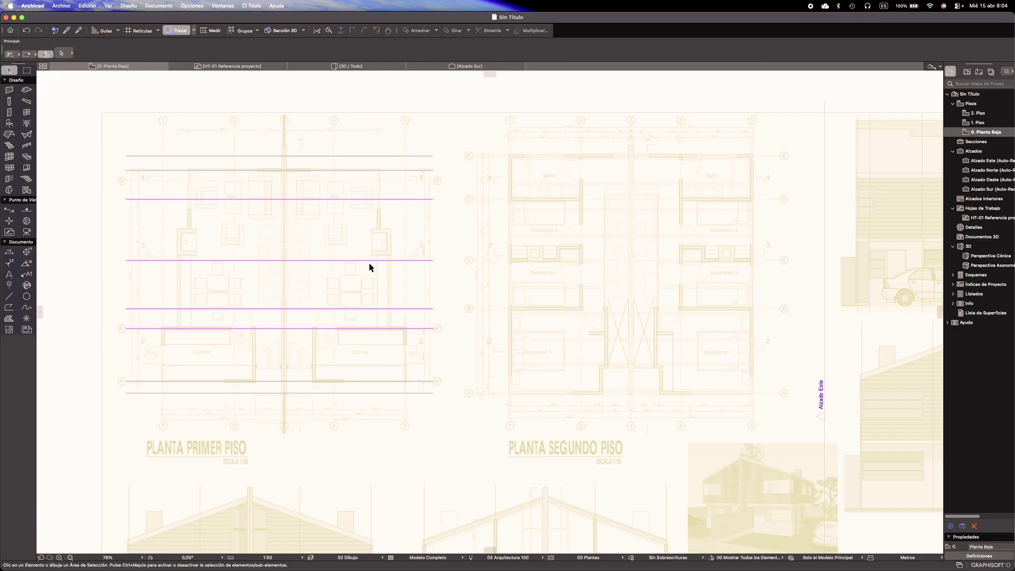
Draw a vertical line for axis 1 of the Planta Primer Piso, running between its lower and upper axis bubbles
{"action": "scroll", "coordinate": [225, 381], "scroll_direction": "up", "scroll_amount": 5}
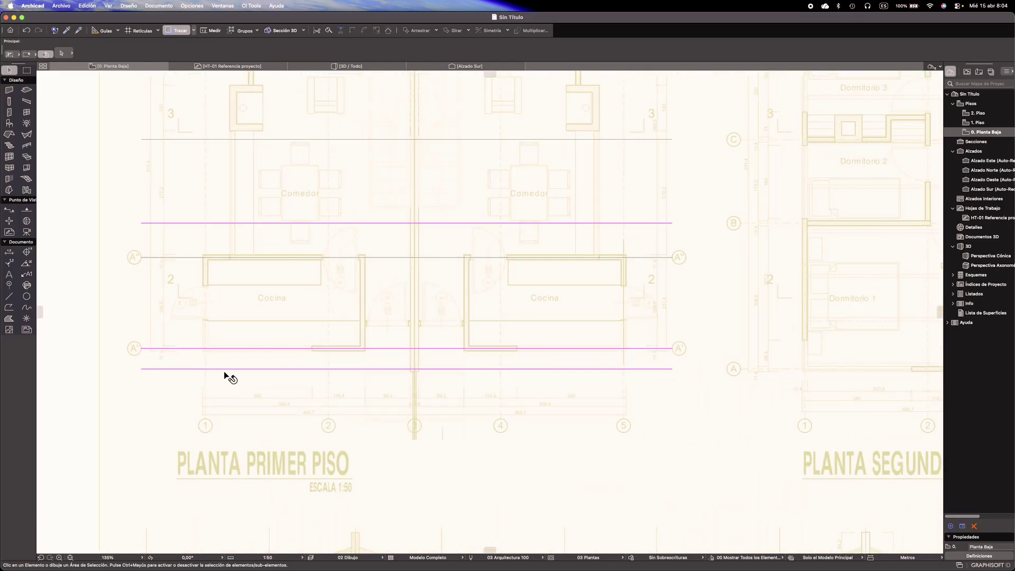
{"action": "left_click", "coordinate": [225, 369], "text": "alt"}
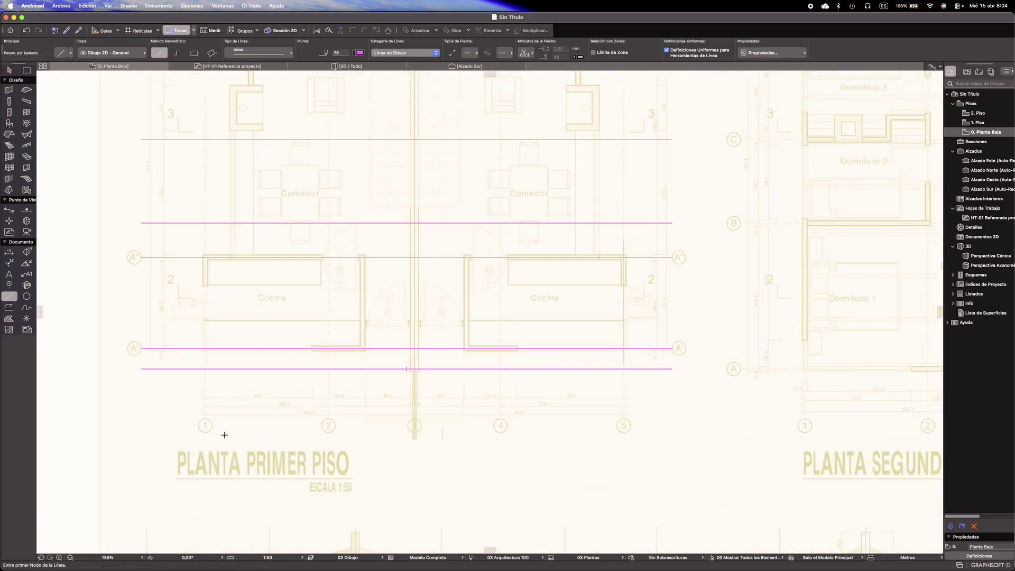
{"action": "scroll", "coordinate": [206, 418], "scroll_direction": "up", "scroll_amount": 5}
{"action": "scroll", "coordinate": [206, 419], "scroll_direction": "up", "scroll_amount": 1}
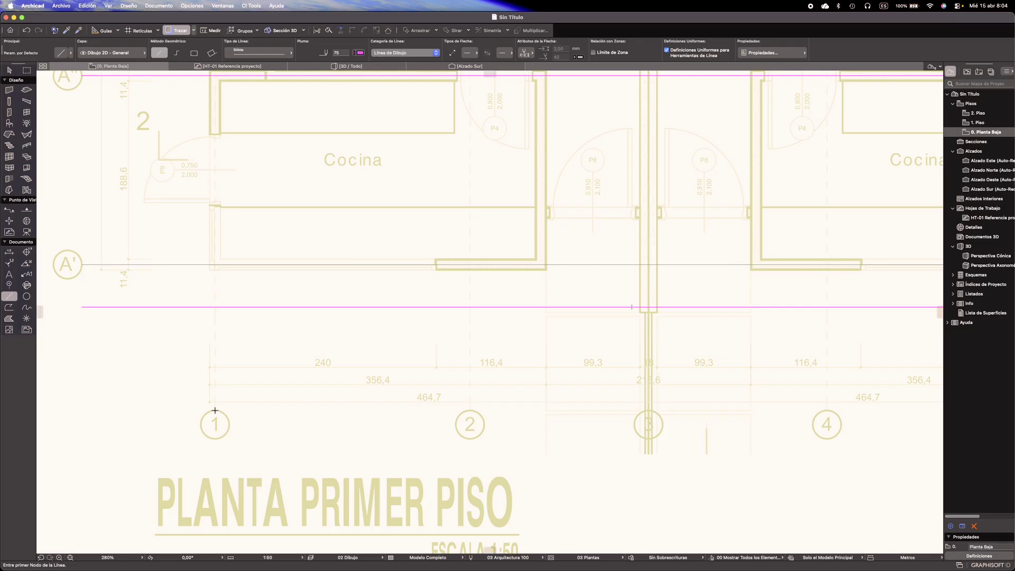
{"action": "scroll", "coordinate": [214, 410], "scroll_direction": "up", "scroll_amount": 5}
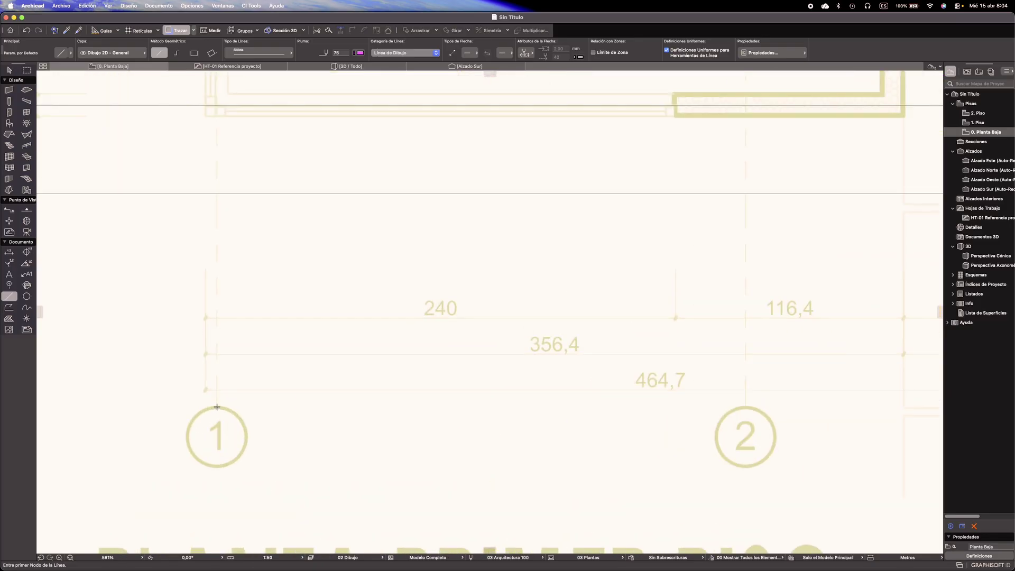
{"action": "left_click", "coordinate": [217, 406]}
{"action": "scroll", "coordinate": [231, 376], "scroll_direction": "down", "scroll_amount": 10}
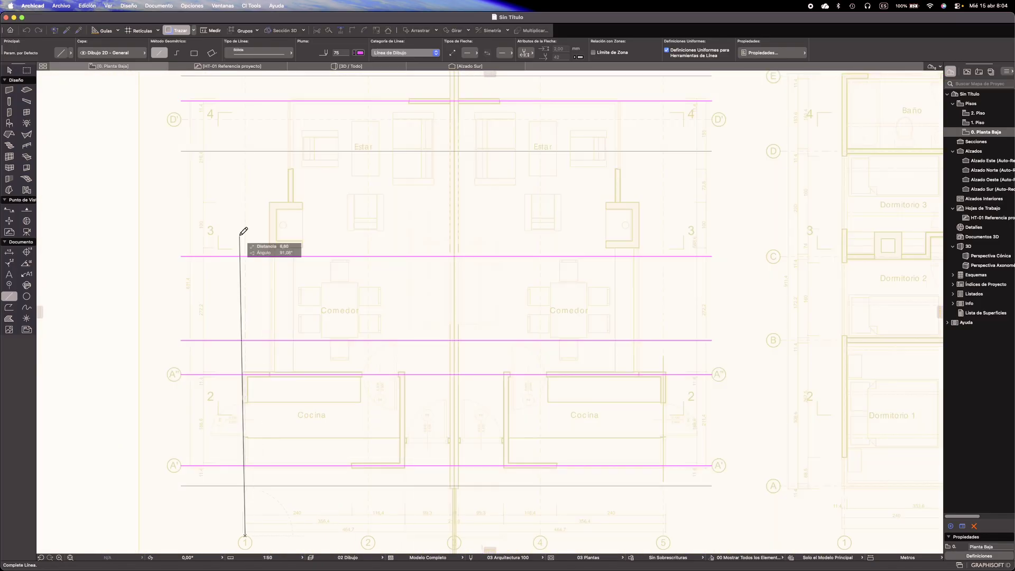
{"action": "scroll", "coordinate": [246, 249], "scroll_direction": "up", "scroll_amount": 5}
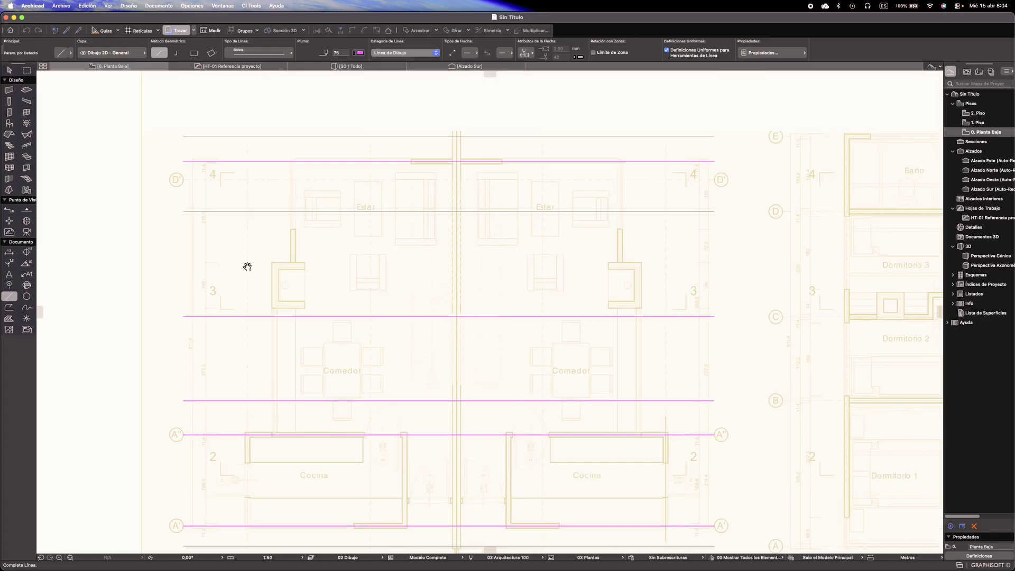
{"action": "left_click", "coordinate": [262, 176]}
{"action": "scroll", "coordinate": [284, 275], "scroll_direction": "down", "scroll_amount": 5}
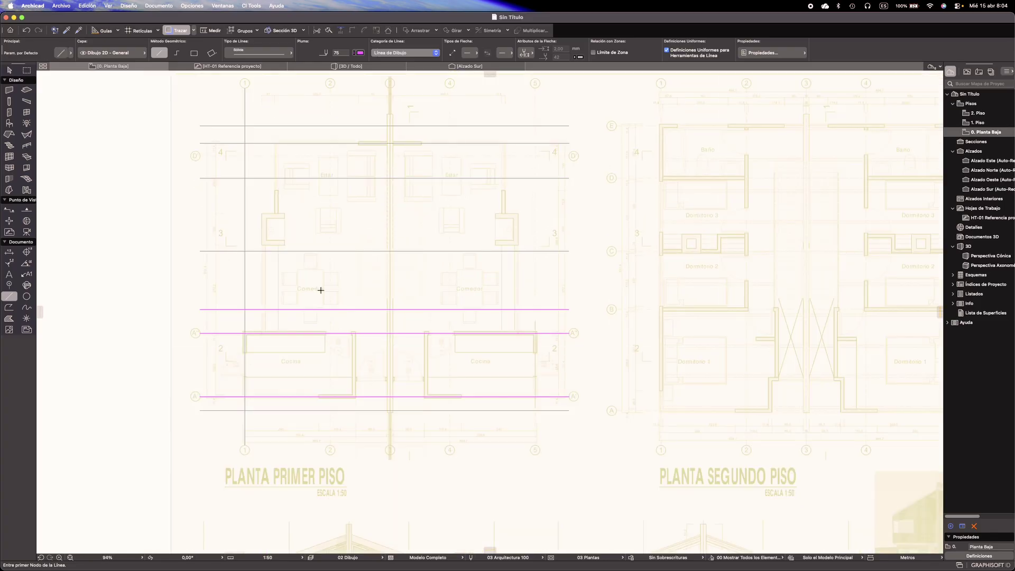
{"action": "key", "text": "Escape"}
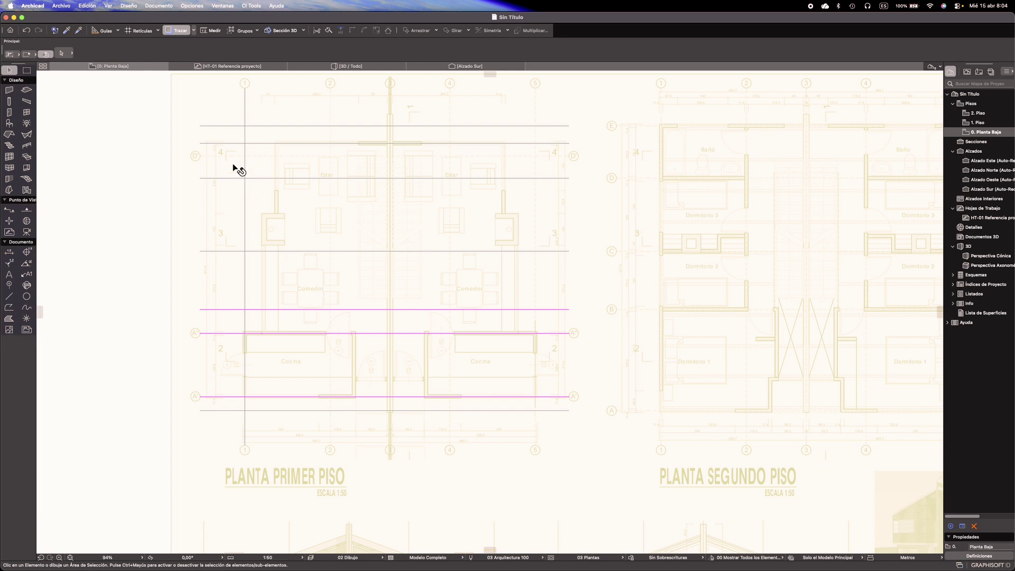
Copy the axis 1 line horizontally 4,59 m to axis 3 at the party wall
{"action": "left_click", "coordinate": [245, 100]}
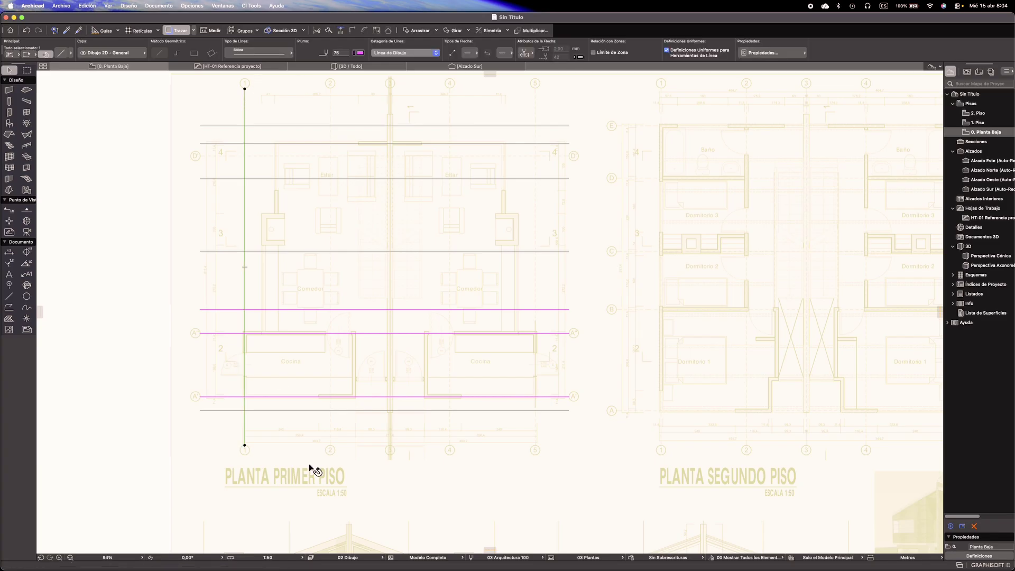
{"action": "scroll", "coordinate": [310, 465], "scroll_direction": "up", "scroll_amount": 5}
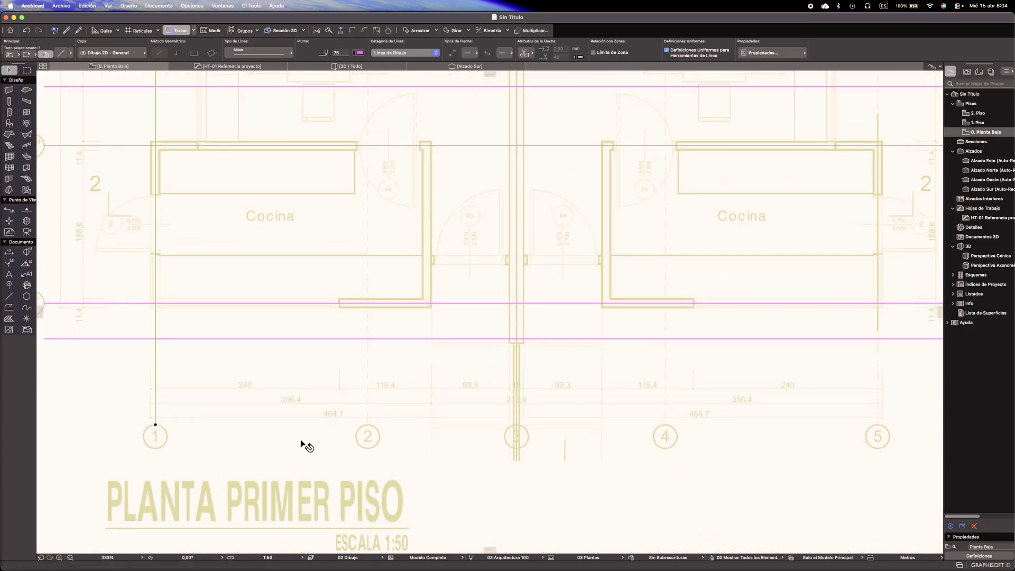
{"action": "scroll", "coordinate": [301, 442], "scroll_direction": "up", "scroll_amount": 3}
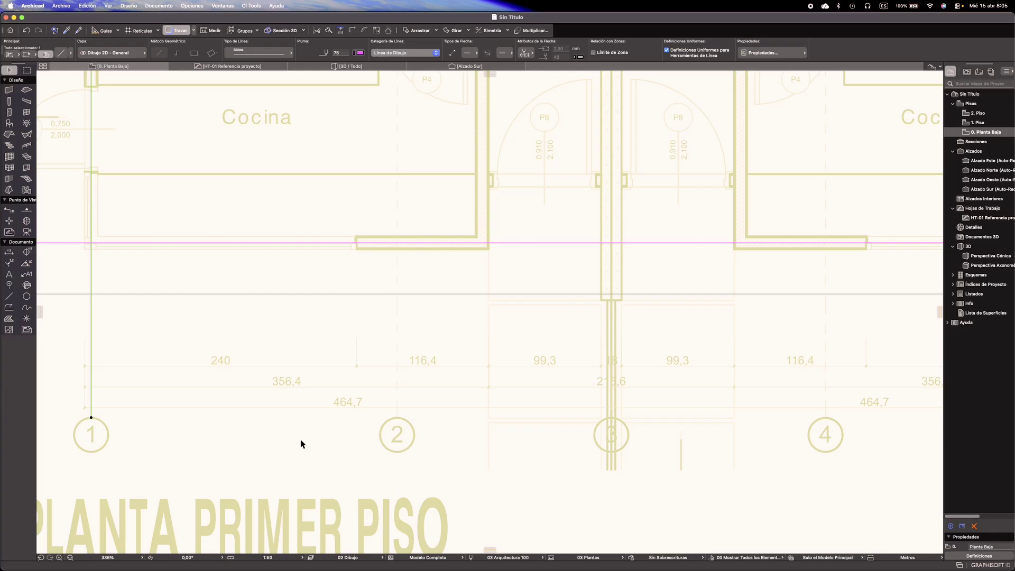
{"action": "scroll", "coordinate": [199, 304], "scroll_direction": "down", "scroll_amount": 2}
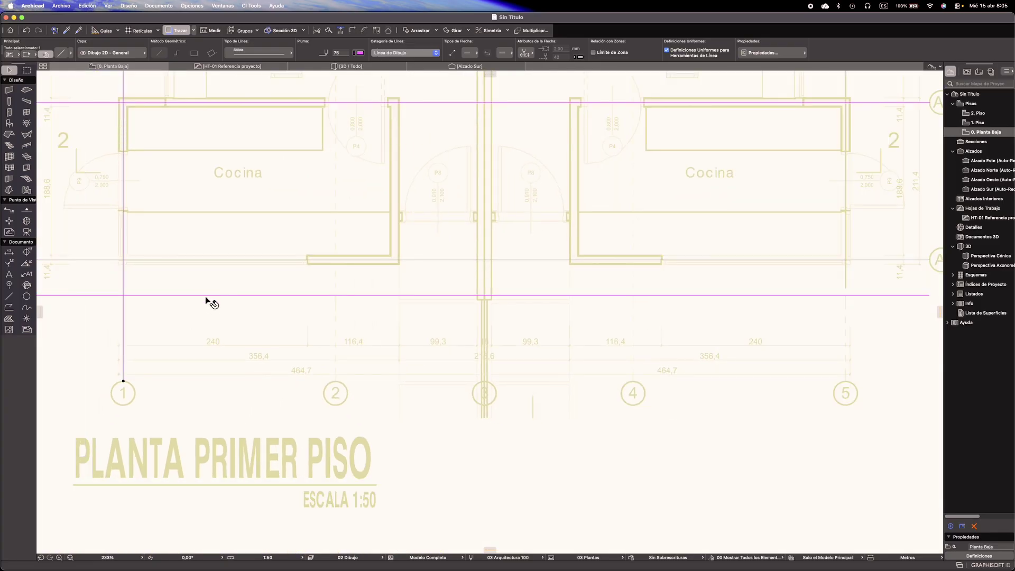
{"action": "left_click", "coordinate": [147, 313]}
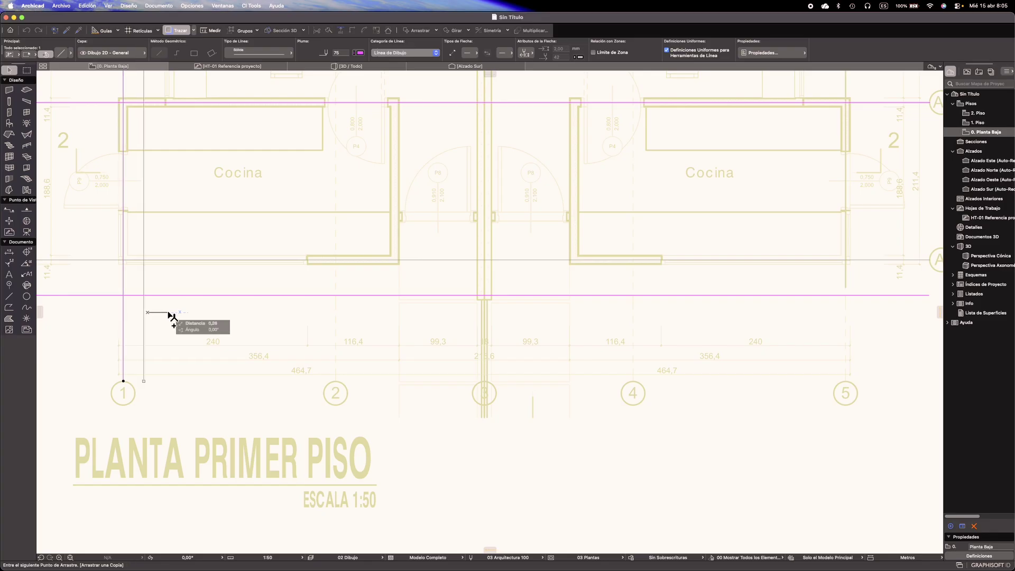
{"action": "key", "text": "Tab"}
{"action": "type", "text": "4"}
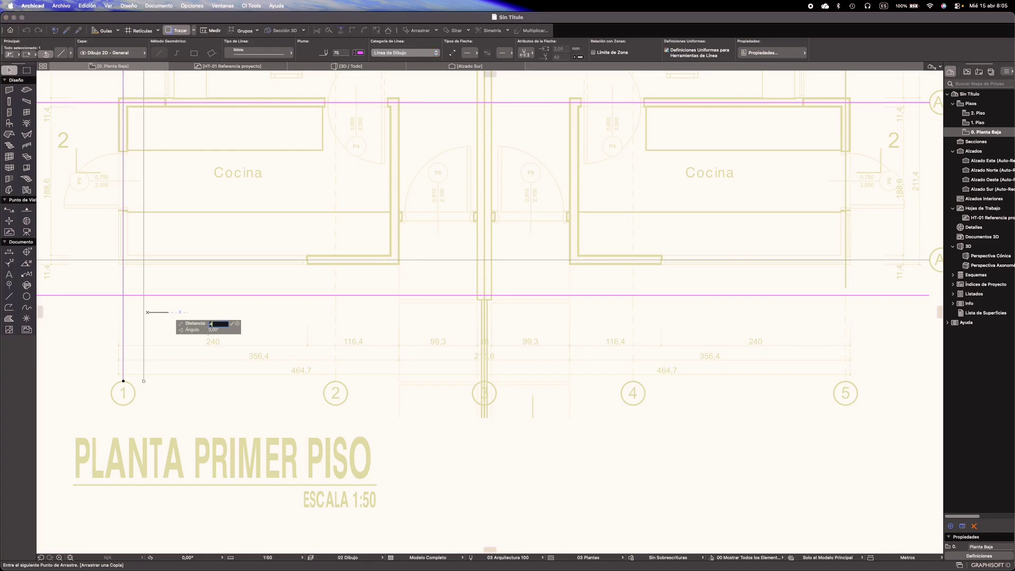
{"action": "type", "text": ",59"}
{"action": "key", "text": "Return"}
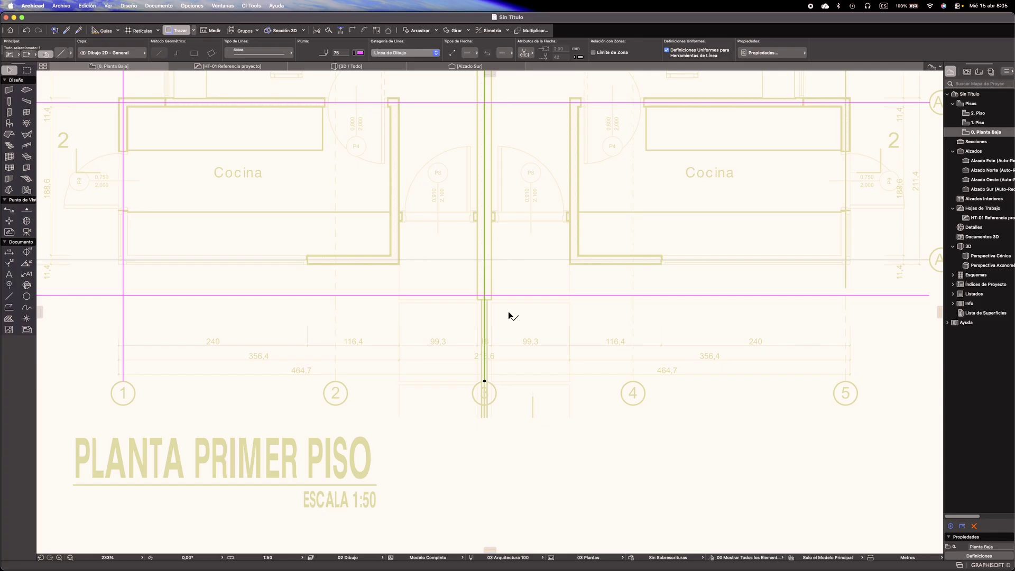
Examine the Planta Segundo Piso dimension strings for the spacing between axes 2 and 3
{"action": "scroll", "coordinate": [510, 316], "scroll_direction": "down", "scroll_amount": 6}
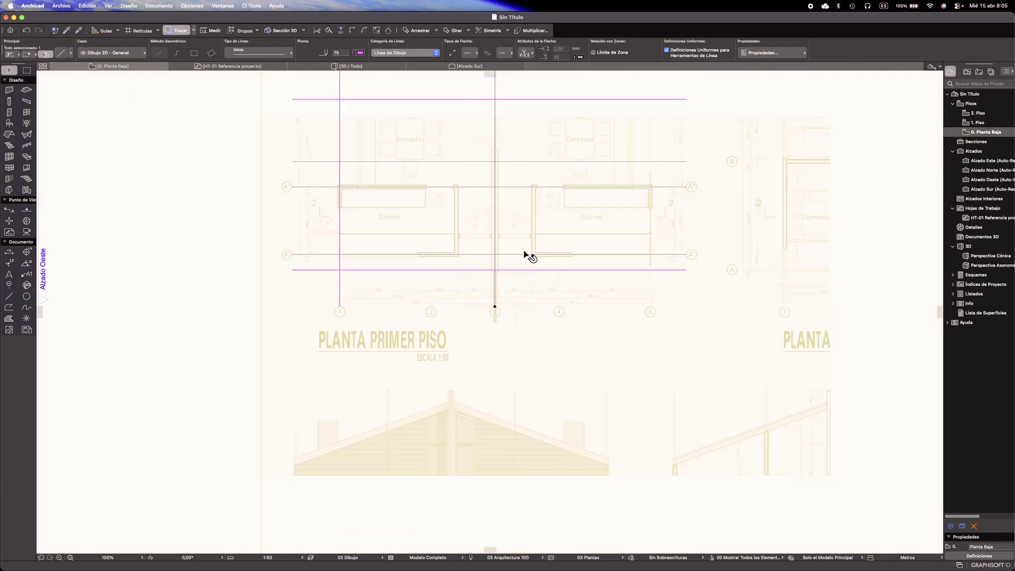
{"action": "scroll", "coordinate": [475, 297], "scroll_direction": "down", "scroll_amount": 2}
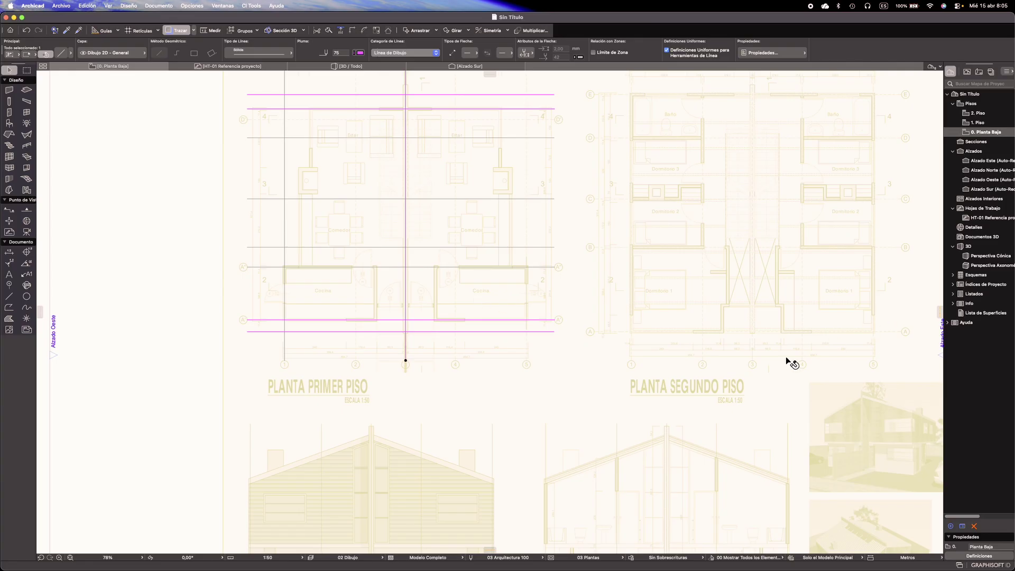
{"action": "scroll", "coordinate": [789, 358], "scroll_direction": "up", "scroll_amount": 7}
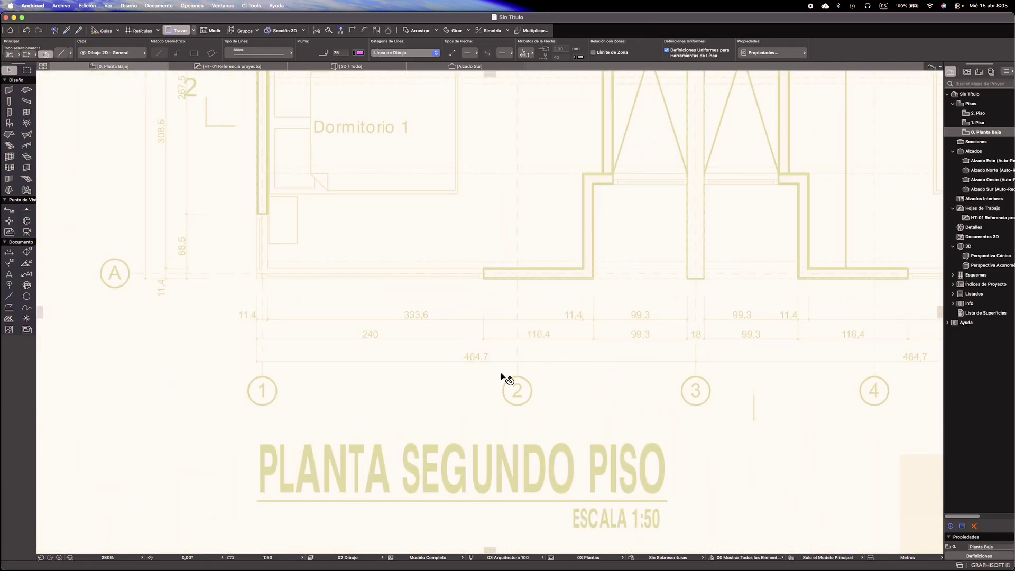
{"action": "scroll", "coordinate": [568, 379], "scroll_direction": "down", "scroll_amount": 5}
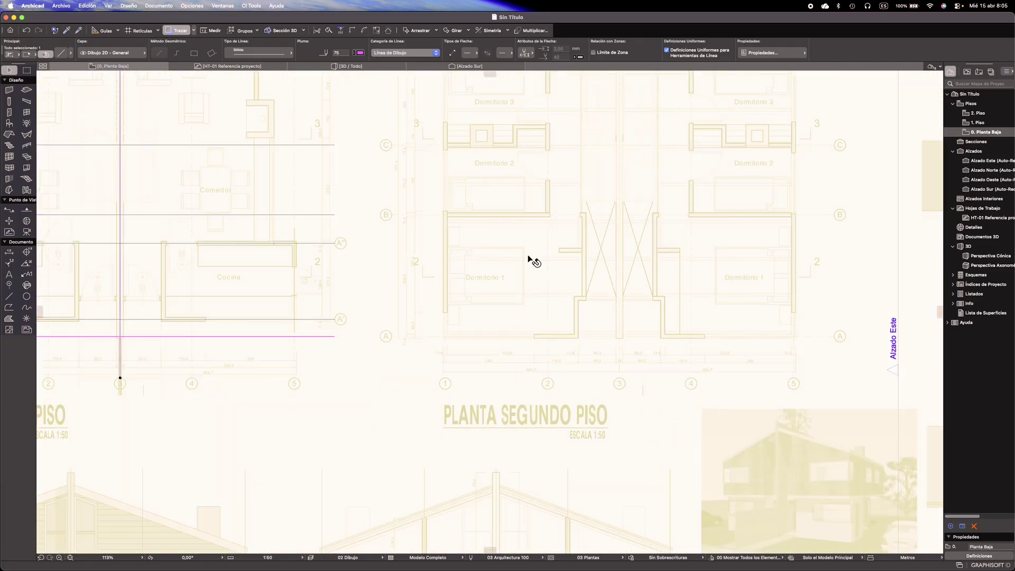
{"action": "middle_click_drag", "start_coordinate": [535, 233], "coordinate": [501, 423]}
{"action": "middle_click_drag", "start_coordinate": [516, 287], "coordinate": [515, 359]}
{"action": "scroll", "coordinate": [537, 261], "scroll_direction": "up", "scroll_amount": 5}
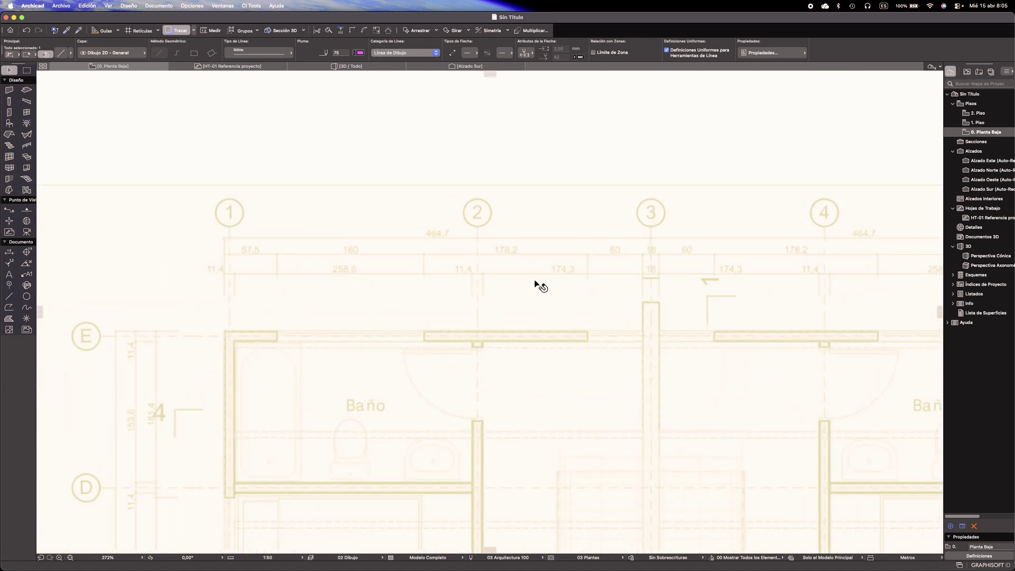
{"action": "scroll", "coordinate": [592, 283], "scroll_direction": "up", "scroll_amount": 3}
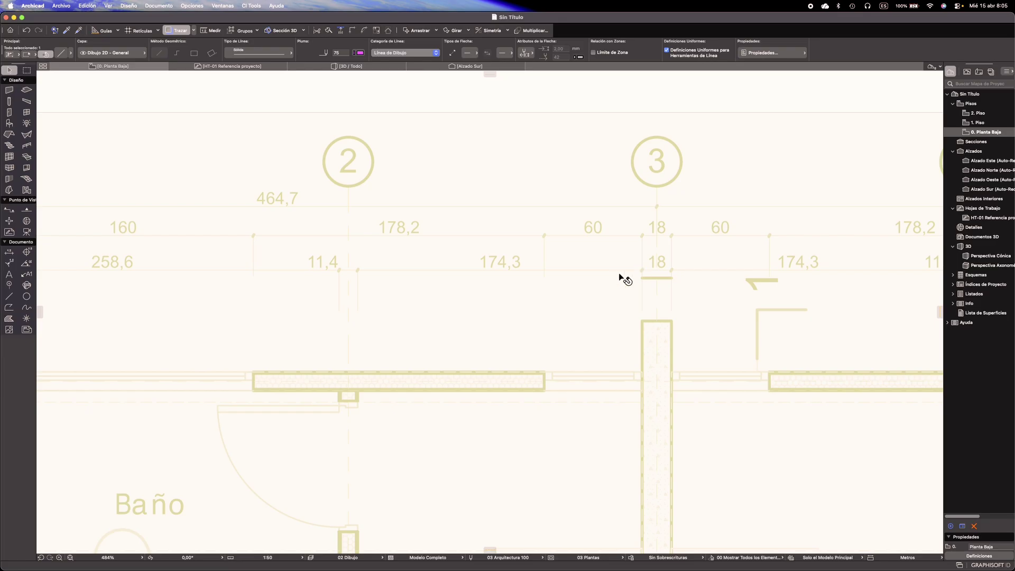
Copy the axis 3 line of the Planta Primer Piso horizontally 1,89 m back toward axis 1, onto axis 2
{"action": "scroll", "coordinate": [619, 279], "scroll_direction": "down", "scroll_amount": 10}
{"action": "scroll", "coordinate": [441, 199], "scroll_direction": "up", "scroll_amount": 5}
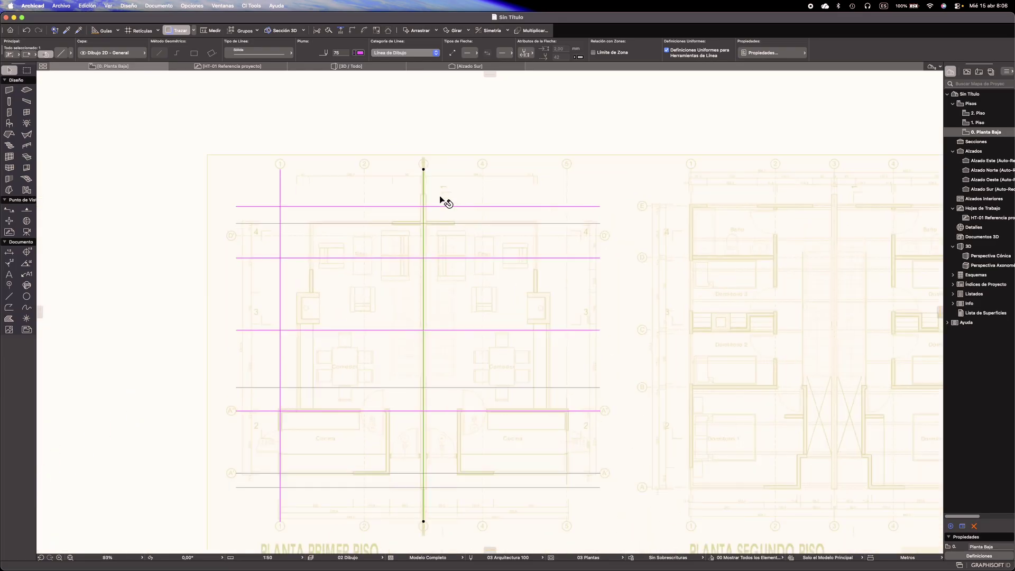
{"action": "key", "text": "ctrl+d"}
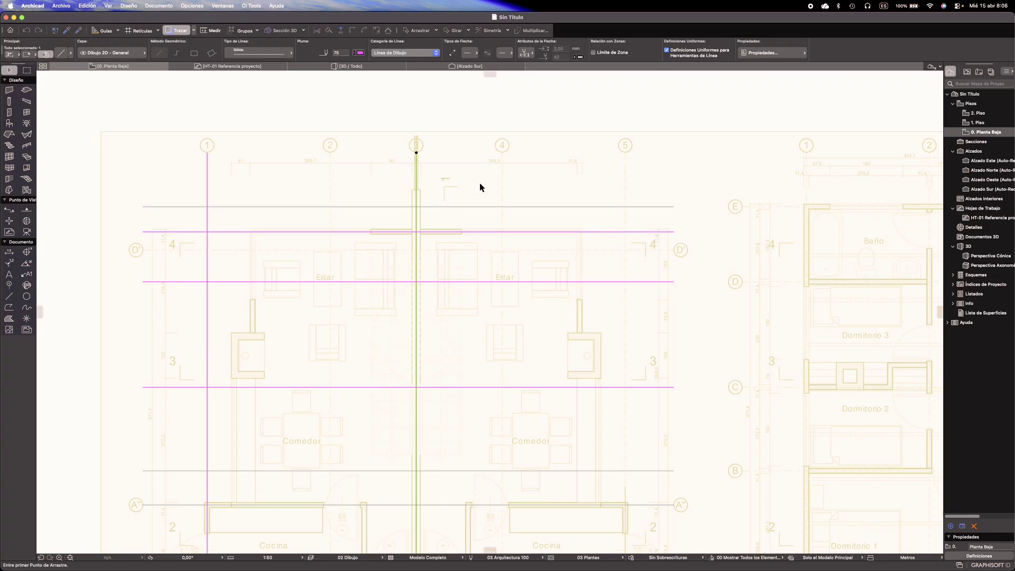
{"action": "left_click", "coordinate": [486, 183]}
{"action": "key", "text": "Tab"}
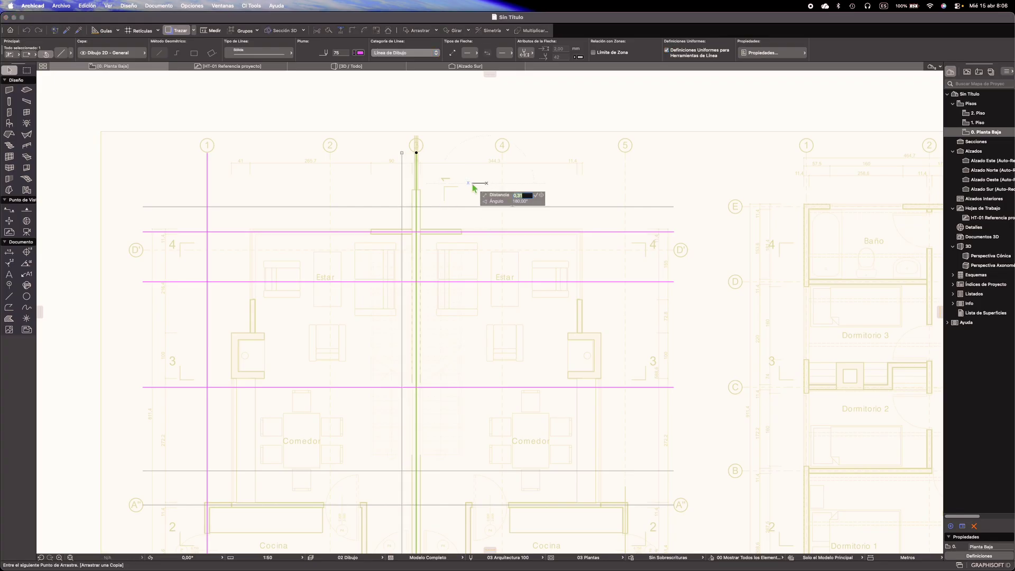
{"action": "type", "text": "1,89"}
{"action": "key", "text": "Return"}
{"action": "scroll", "coordinate": [400, 186], "scroll_direction": "down", "scroll_amount": 5}
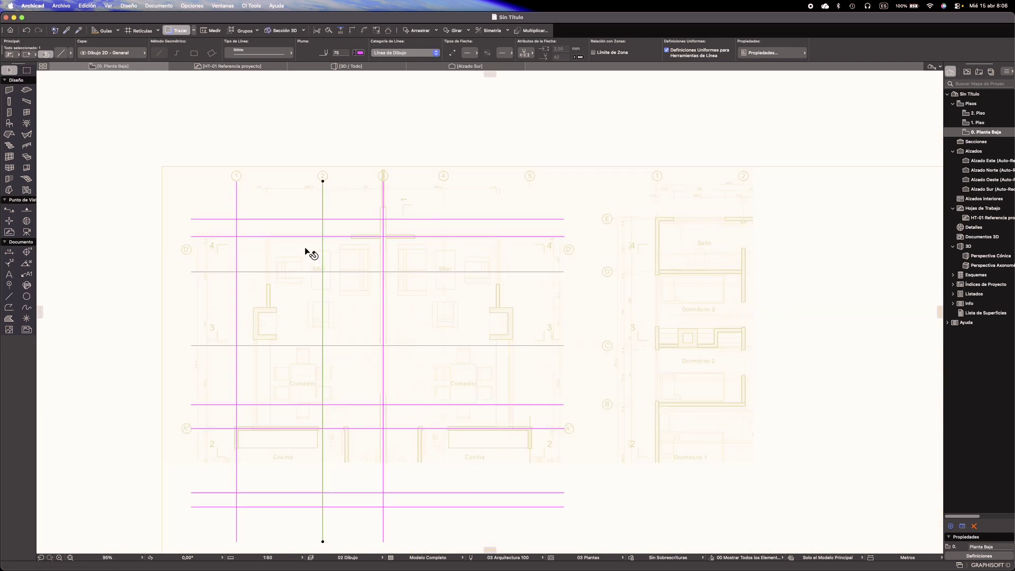
{"action": "scroll", "coordinate": [364, 363], "scroll_direction": "down", "scroll_amount": 10}
{"action": "key", "text": "Escape"}
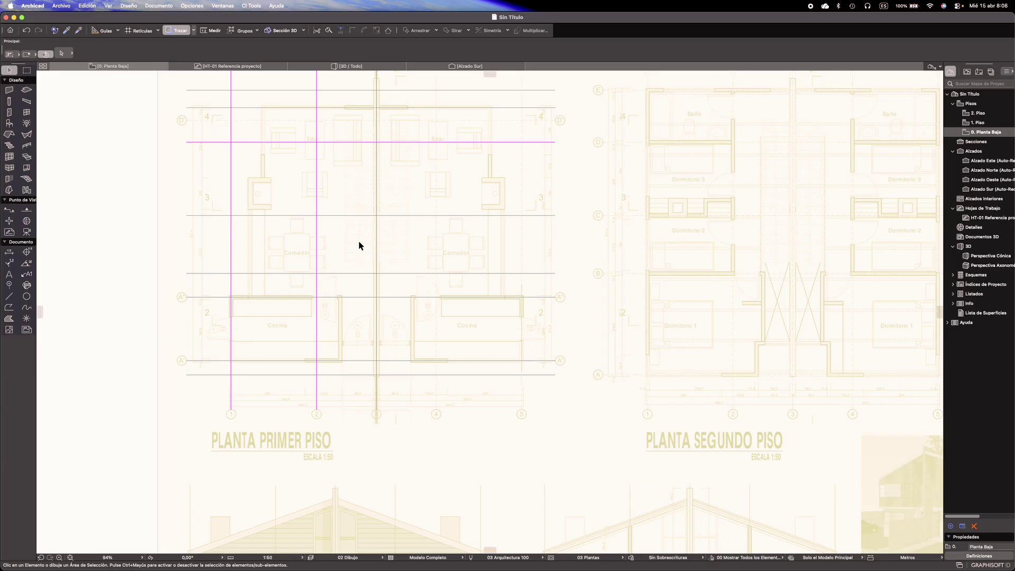
Copy the axis 2 line of the Planta Primer Piso horizontally 0,75 m toward axis 3, onto the kitchen's inner side wall
{"action": "scroll", "coordinate": [327, 343], "scroll_direction": "up", "scroll_amount": 5}
{"action": "left_click", "coordinate": [329, 335]}
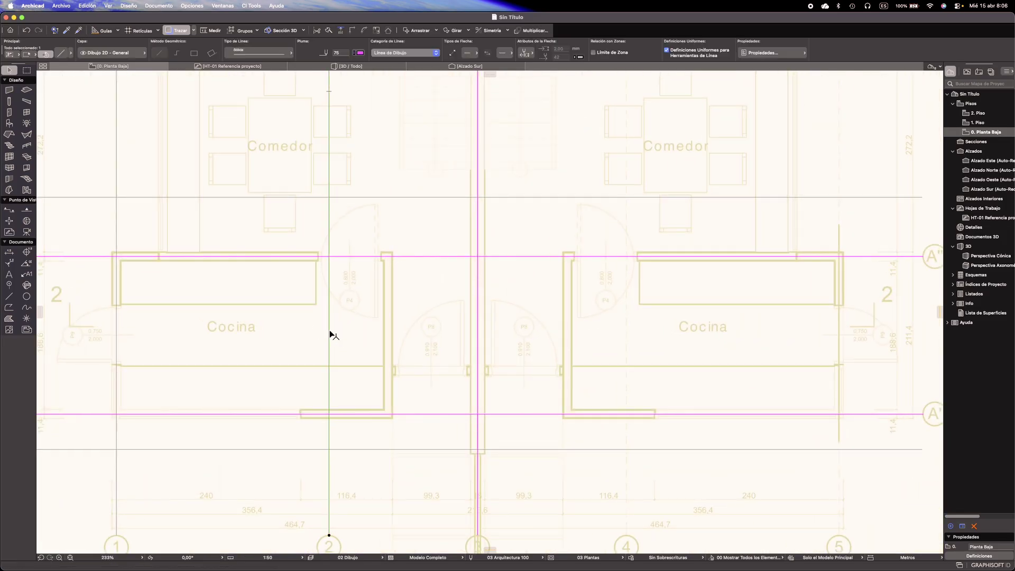
{"action": "scroll", "coordinate": [356, 347], "scroll_direction": "up", "scroll_amount": 2}
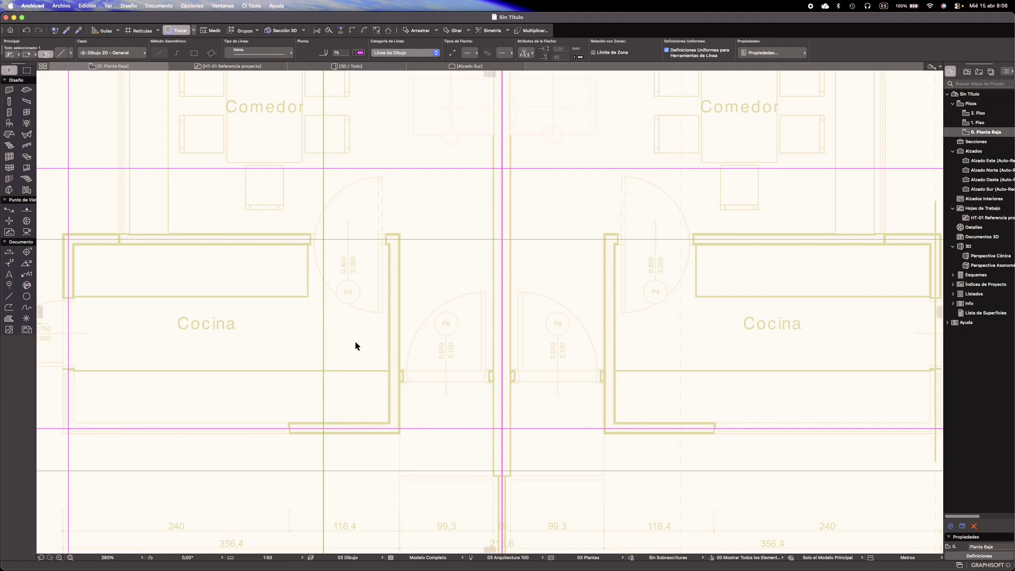
{"action": "key", "text": "super+shift+d"}
{"action": "left_click", "coordinate": [323, 339]}
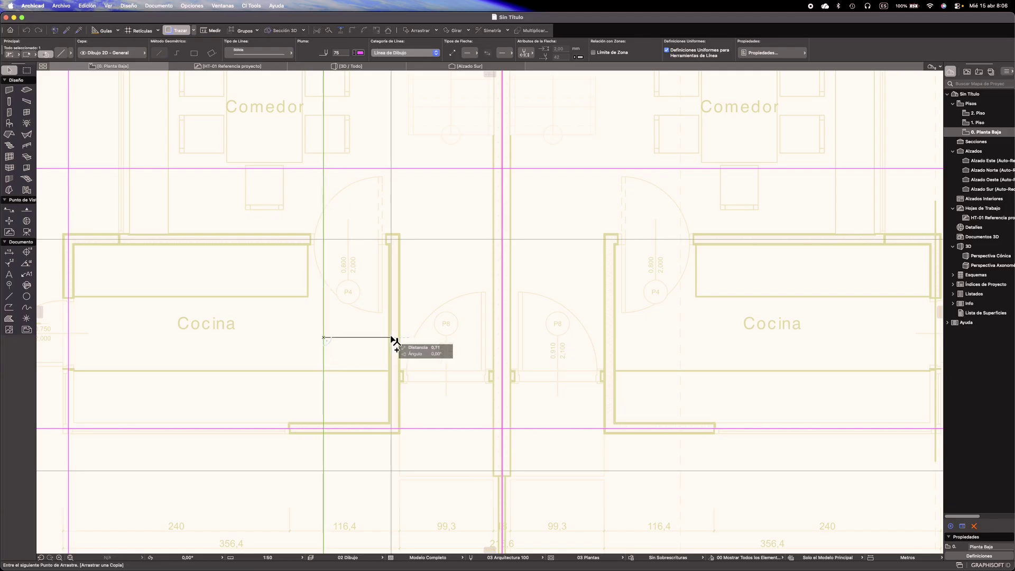
{"action": "scroll", "coordinate": [397, 338], "scroll_direction": "up", "scroll_amount": 2}
{"action": "scroll", "coordinate": [400, 344], "scroll_direction": "up", "scroll_amount": 2}
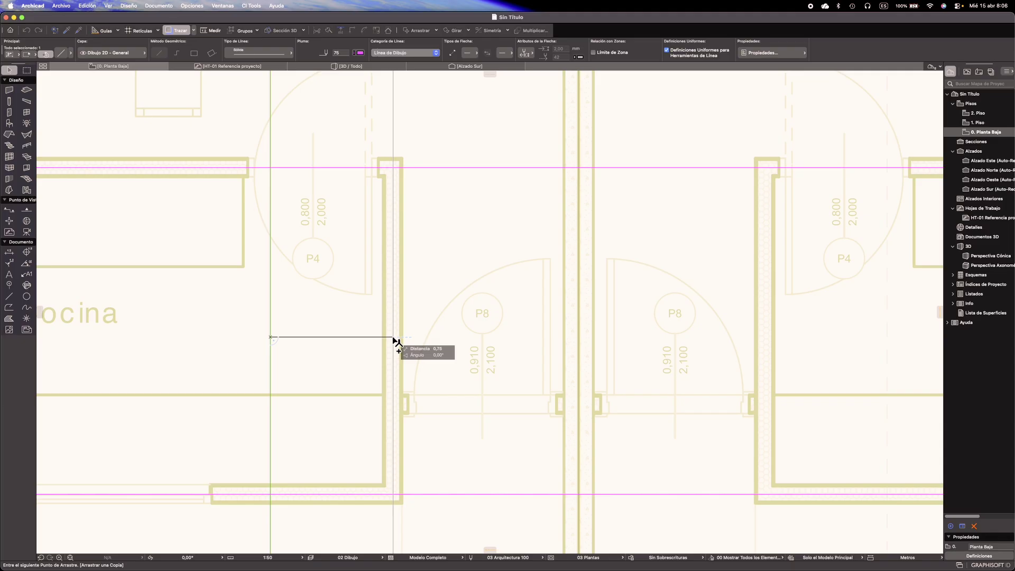
{"action": "type", "text": "0"}
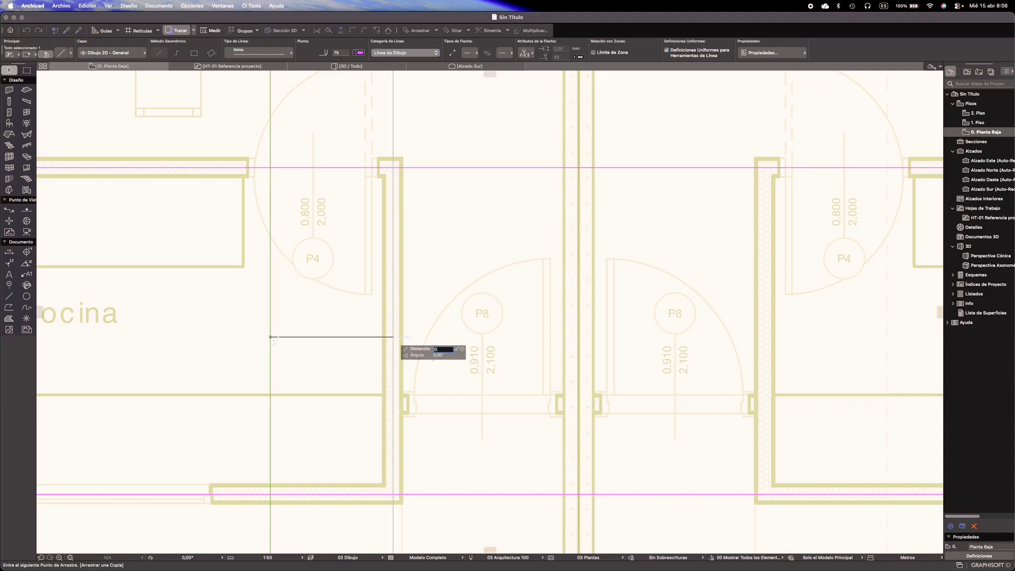
{"action": "type", "text": ",75"}
{"action": "key", "text": "Return"}
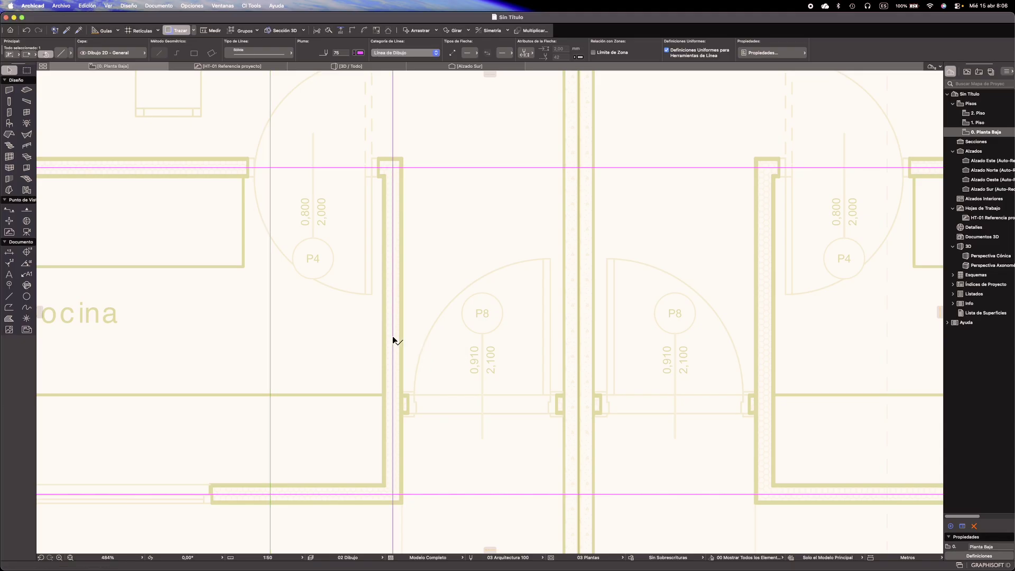
Copy the axis 1 line horizontally inward onto the outer wall beside the Comedor of the dwelling between axes 1 and 3
{"action": "scroll", "coordinate": [392, 341], "scroll_direction": "down", "scroll_amount": 5}
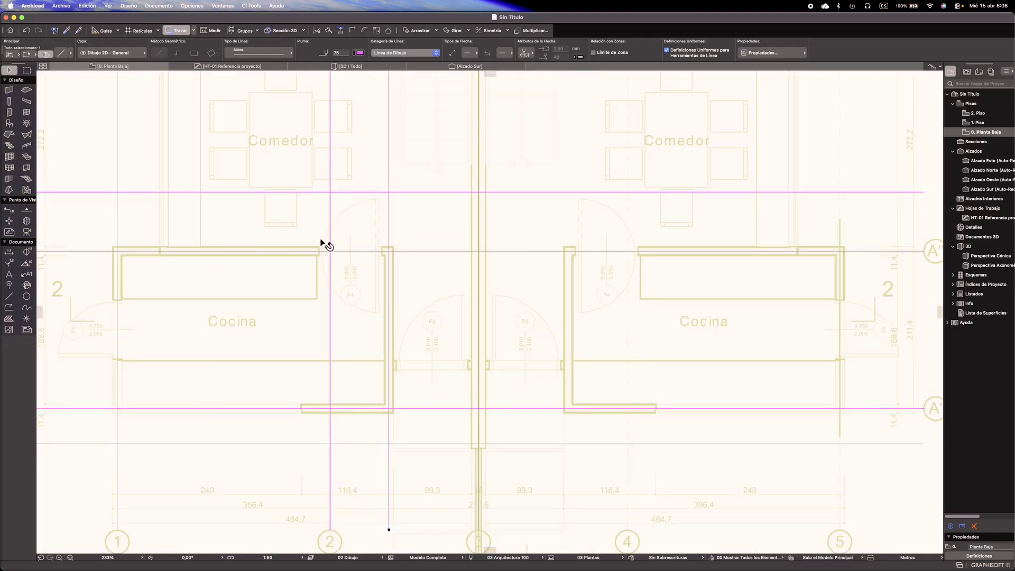
{"action": "middle_click_drag", "start_coordinate": [469, 347], "coordinate": [548, 386]}
{"action": "scroll", "coordinate": [377, 346], "scroll_direction": "up", "scroll_amount": 1}
{"action": "middle_click_drag", "start_coordinate": [342, 345], "coordinate": [325, 449]}
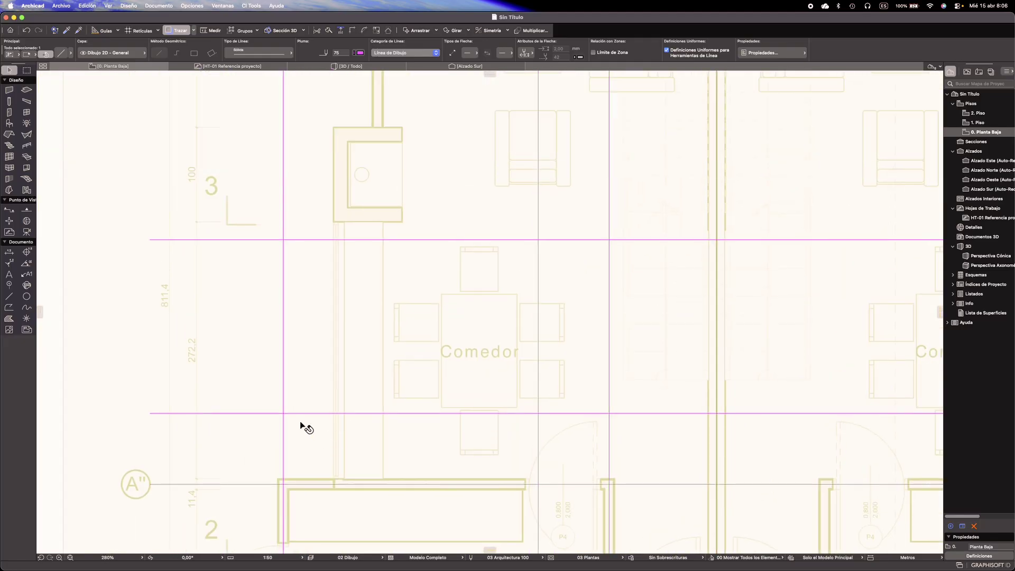
{"action": "key", "text": "super+d"}
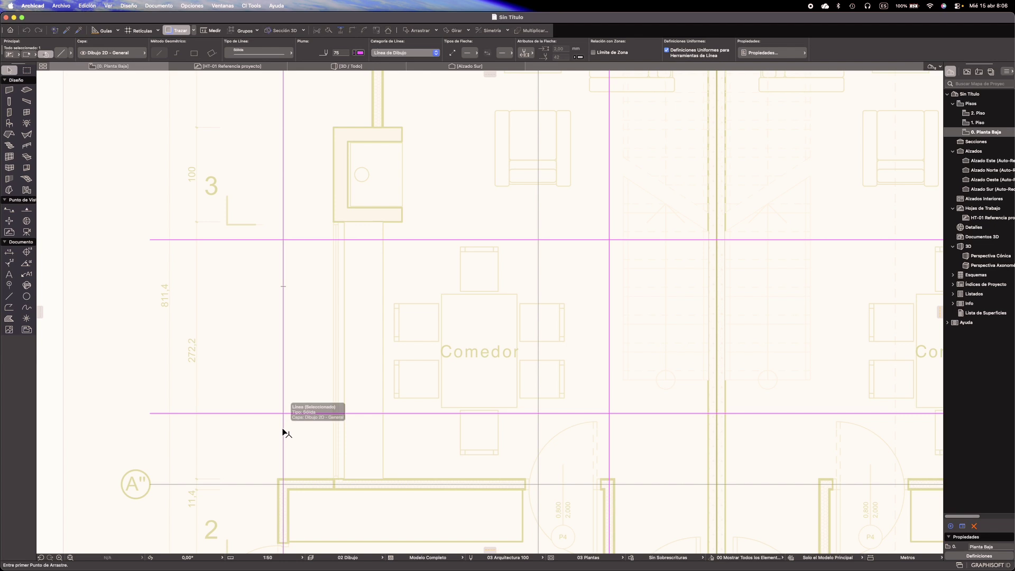
{"action": "left_click", "coordinate": [284, 439]}
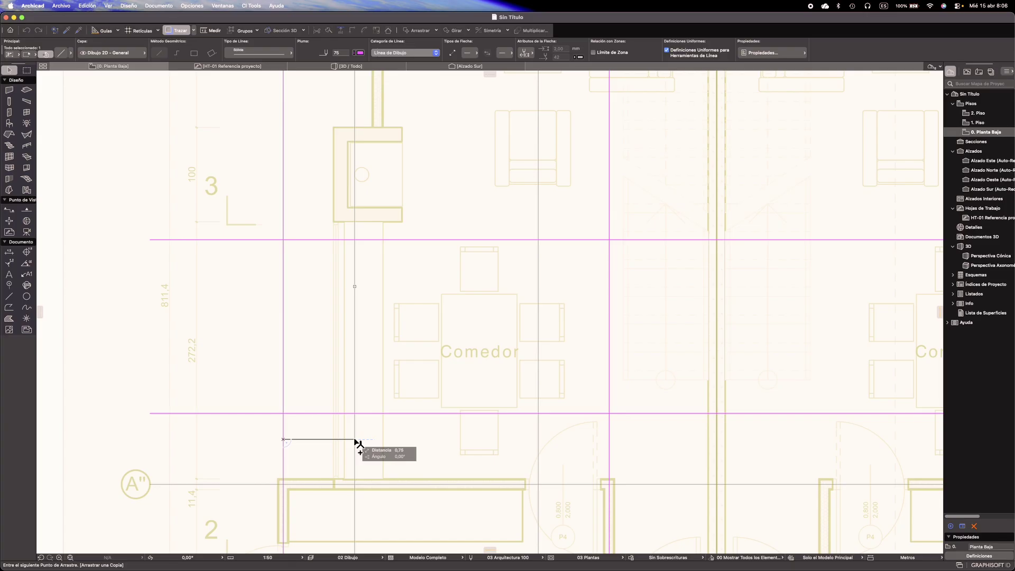
{"action": "type", "text": "0"}
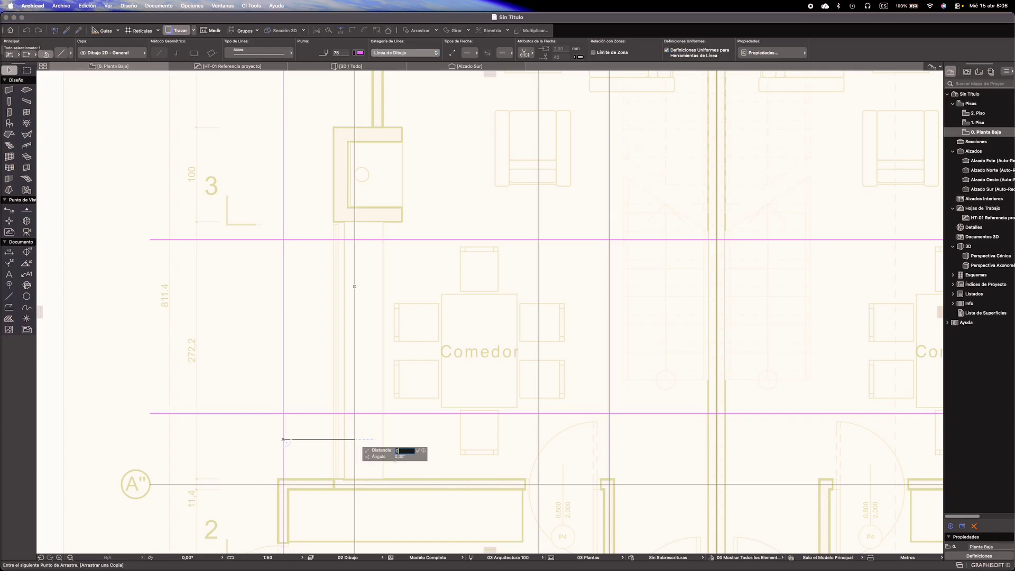
{"action": "left_click", "coordinate": [340, 443]}
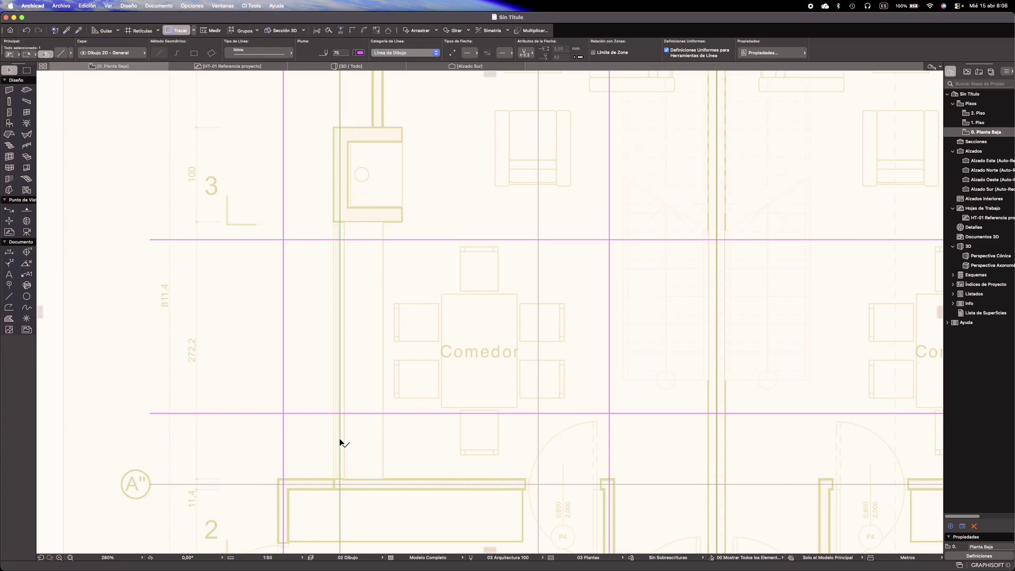
Copy the Comedor outer wall line horizontally 0,40 m inward, onto the Estar side wall above the fireplace, and clear the selection
{"action": "scroll", "coordinate": [358, 291], "scroll_direction": "down", "scroll_amount": 6}
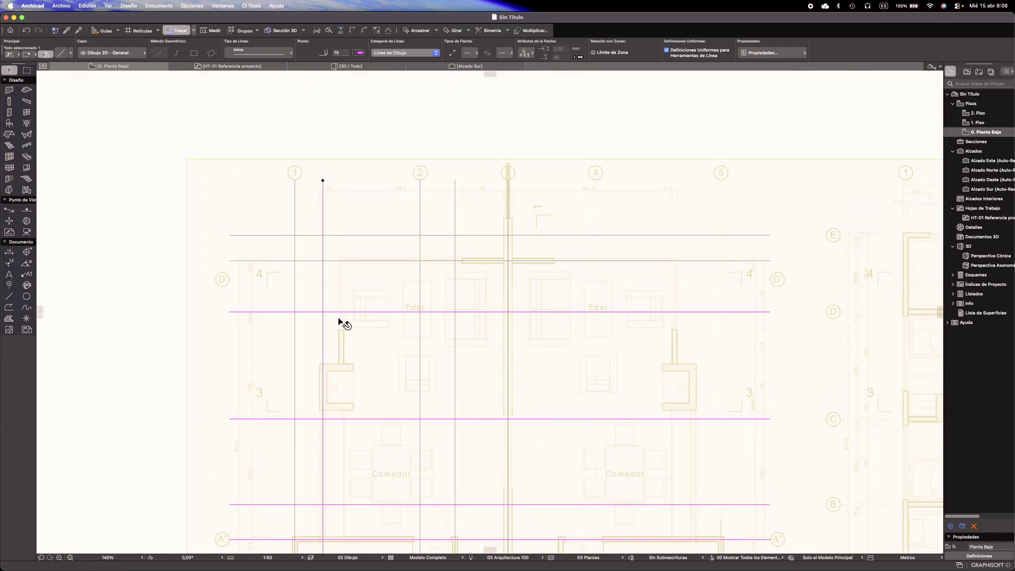
{"action": "scroll", "coordinate": [335, 342], "scroll_direction": "up", "scroll_amount": 6}
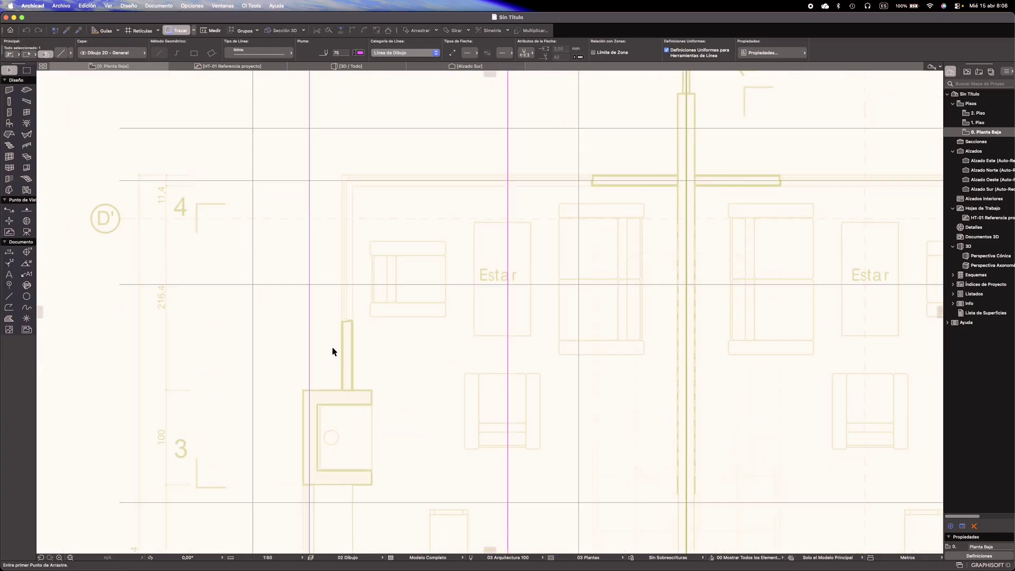
{"action": "left_click", "coordinate": [309, 350]}
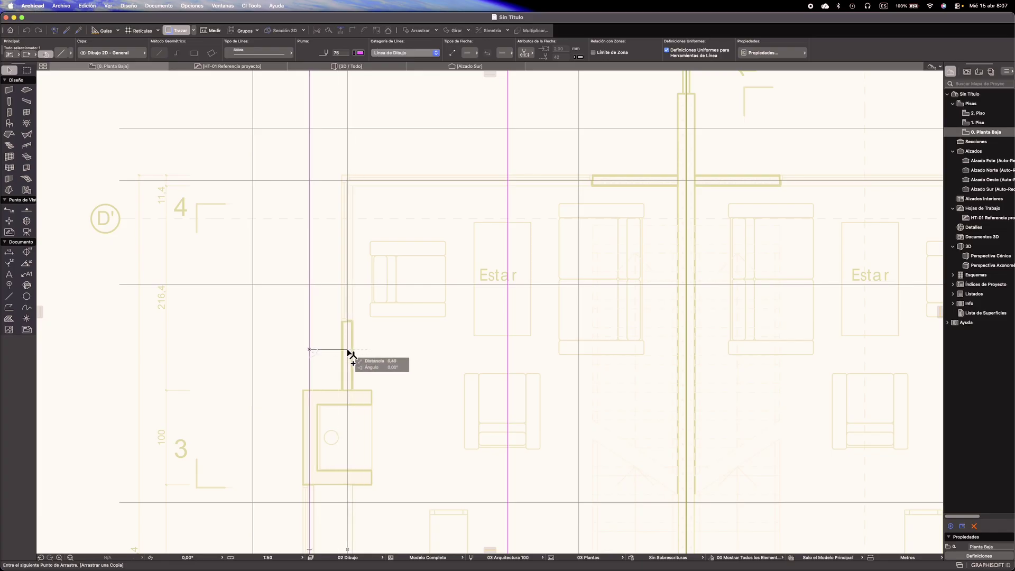
{"action": "key", "text": "Tab"}
{"action": "type", "text": "0"}
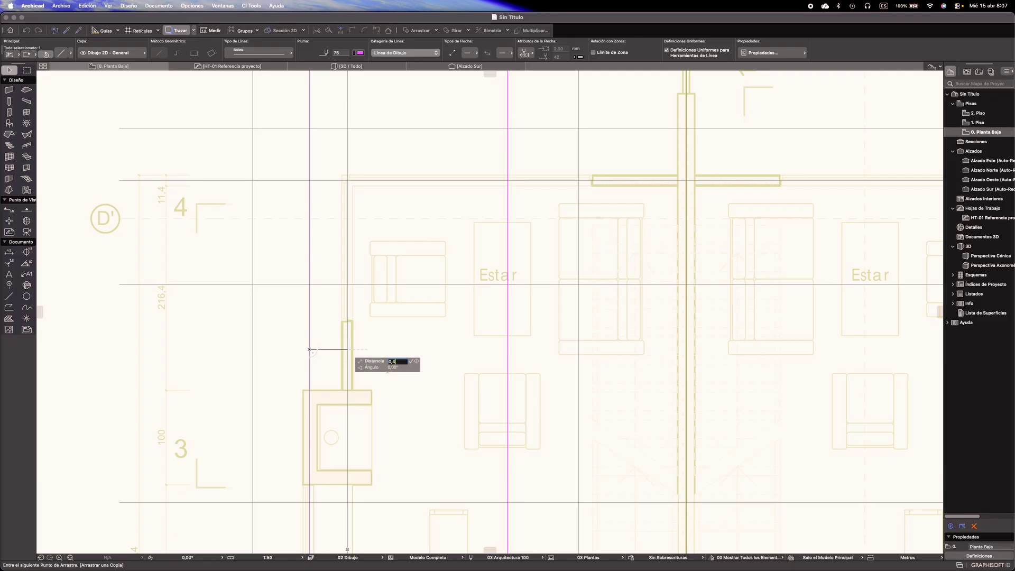
{"action": "type", "text": ",4"}
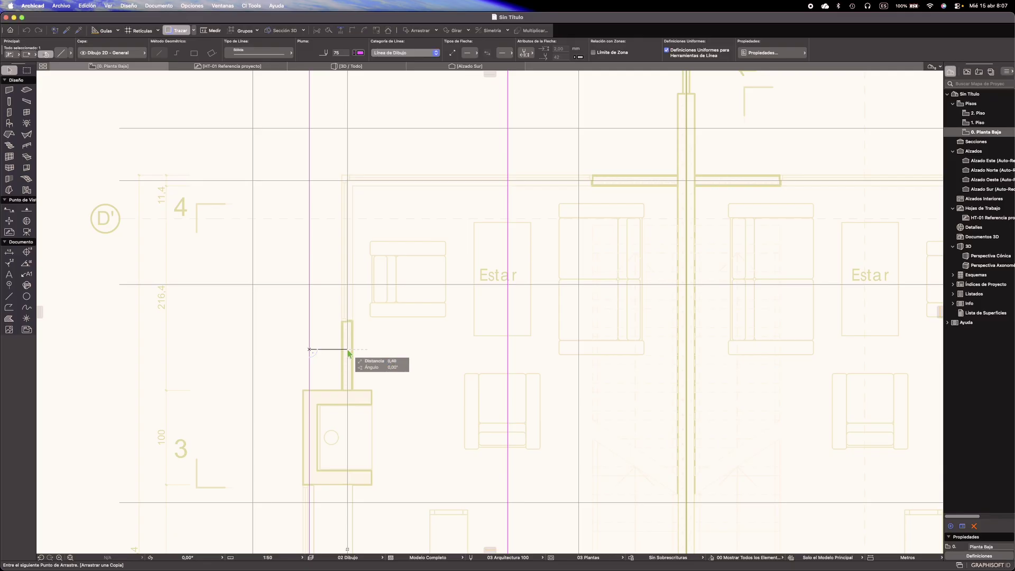
{"action": "key", "text": "Return"}
{"action": "scroll", "coordinate": [376, 291], "scroll_direction": "down", "scroll_amount": 3}
{"action": "middle_click_drag", "start_coordinate": [392, 387], "coordinate": [385, 306]}
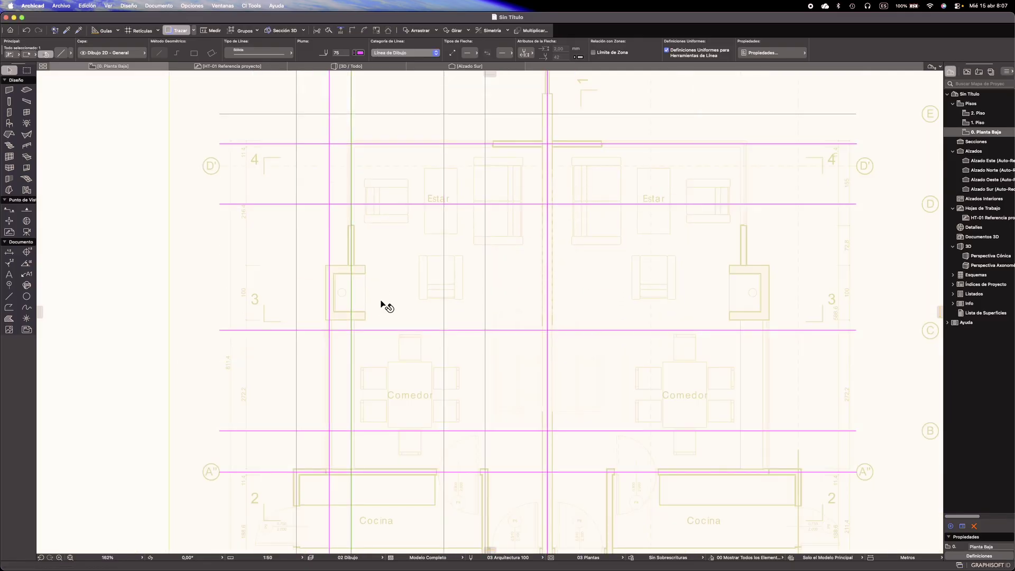
{"action": "key", "text": "Escape"}
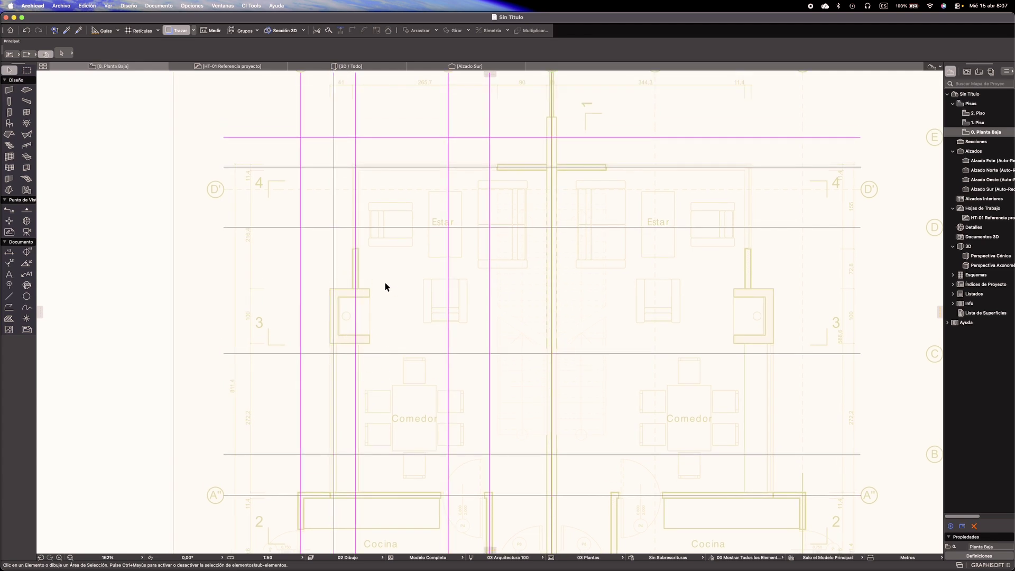
Activate the Grid Element tool with the A,B,C,... automatic naming style, starting at A
{"action": "scroll", "coordinate": [369, 240], "scroll_direction": "down", "scroll_amount": 5}
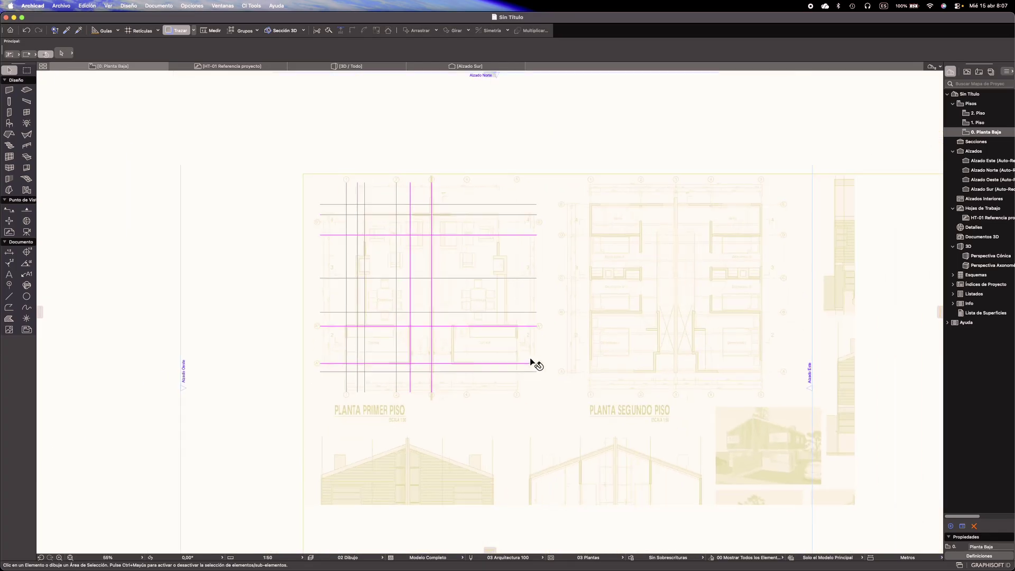
{"action": "middle_click_drag", "start_coordinate": [559, 353], "coordinate": [473, 354]}
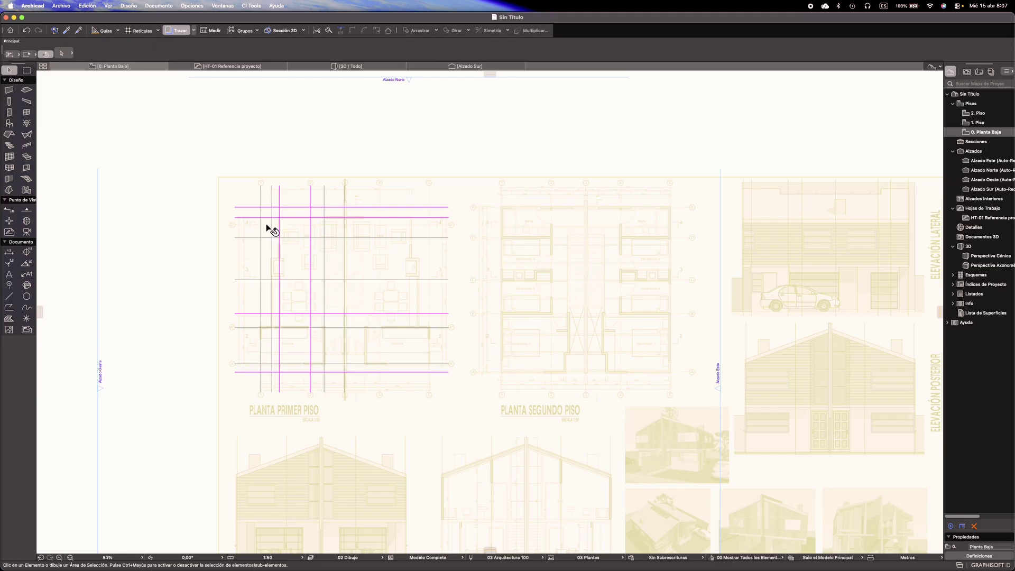
{"action": "middle_click_drag", "start_coordinate": [295, 305], "coordinate": [324, 301]}
{"action": "scroll", "coordinate": [387, 296], "scroll_direction": "up", "scroll_amount": 3}
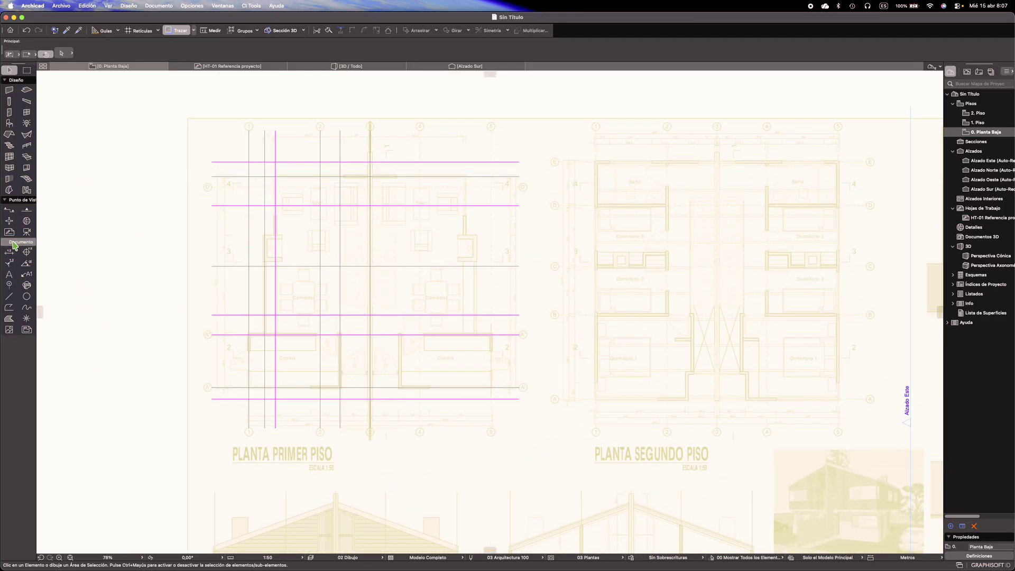
{"action": "left_click", "coordinate": [9, 287]}
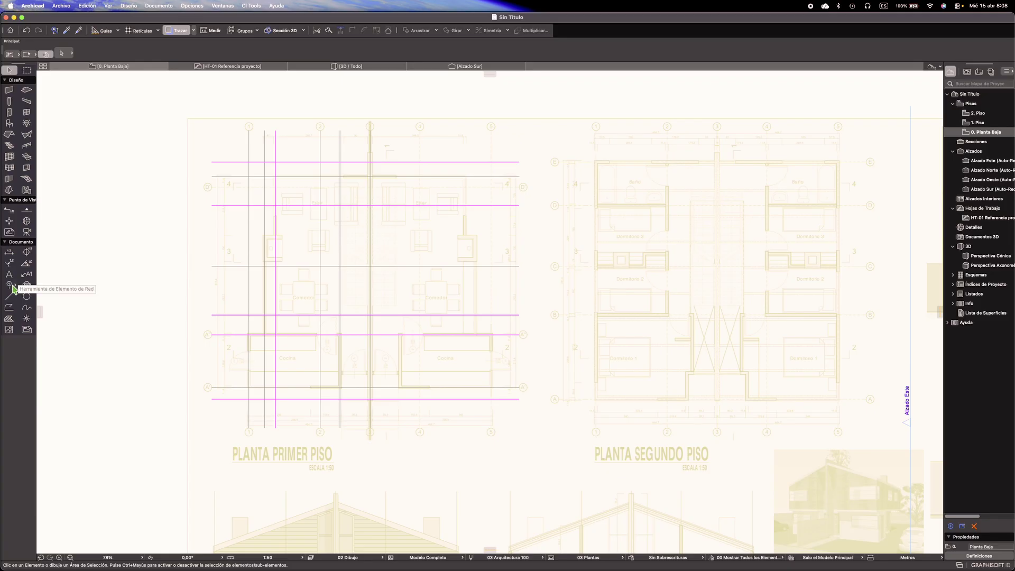
{"action": "left_click", "coordinate": [14, 285]}
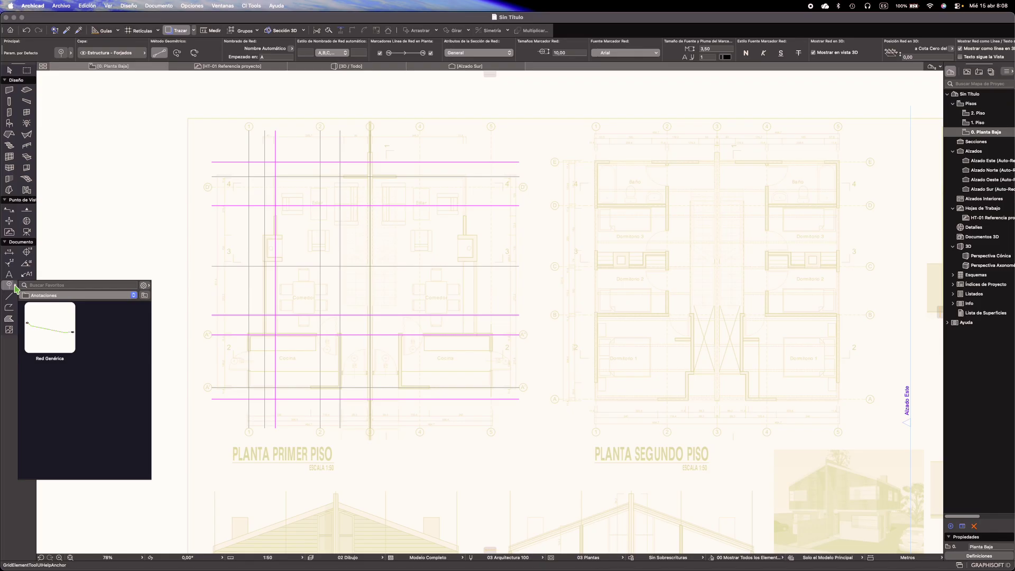
{"action": "left_click", "coordinate": [12, 286]}
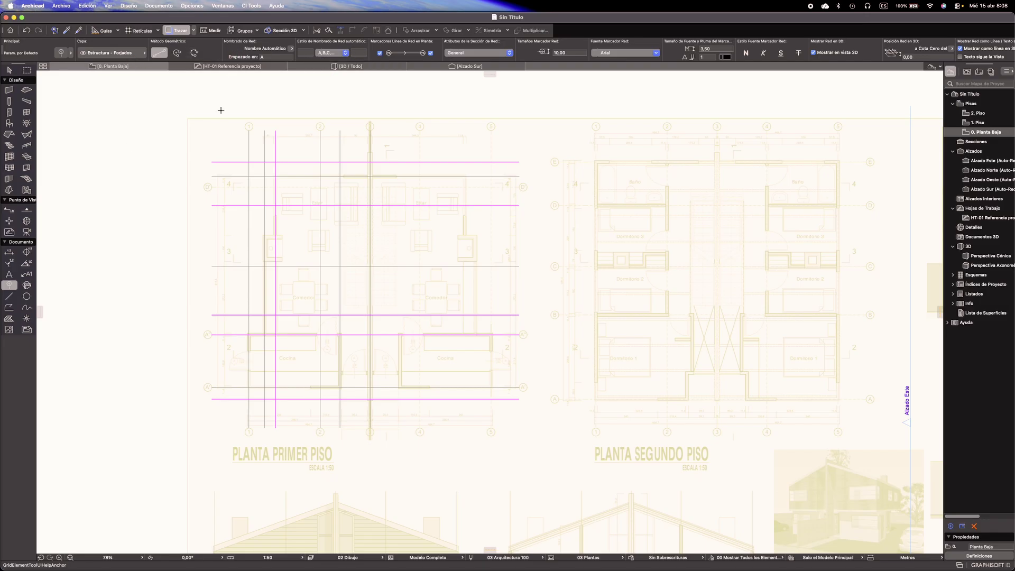
{"action": "left_click", "coordinate": [326, 53]}
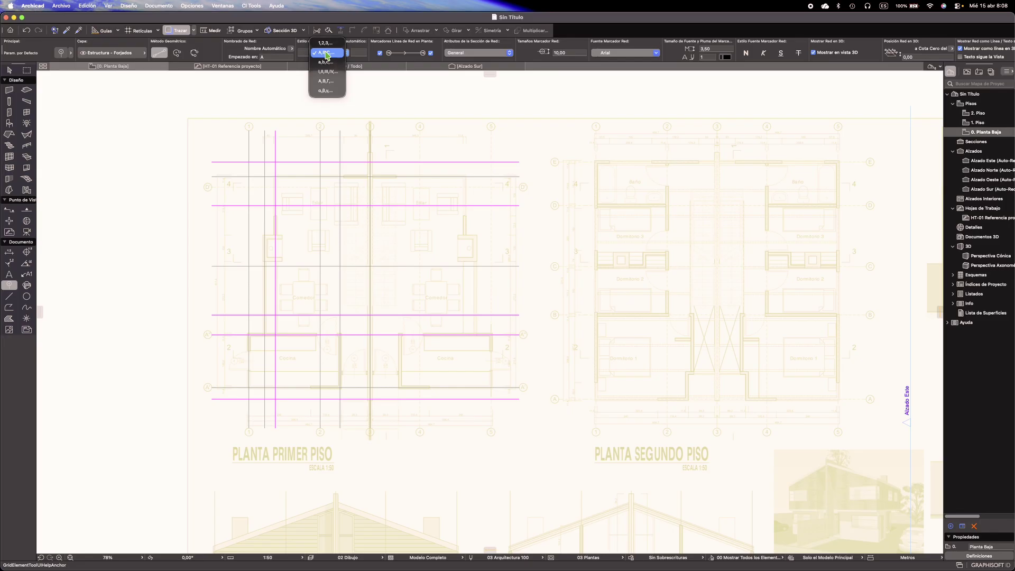
{"action": "left_click", "coordinate": [327, 54]}
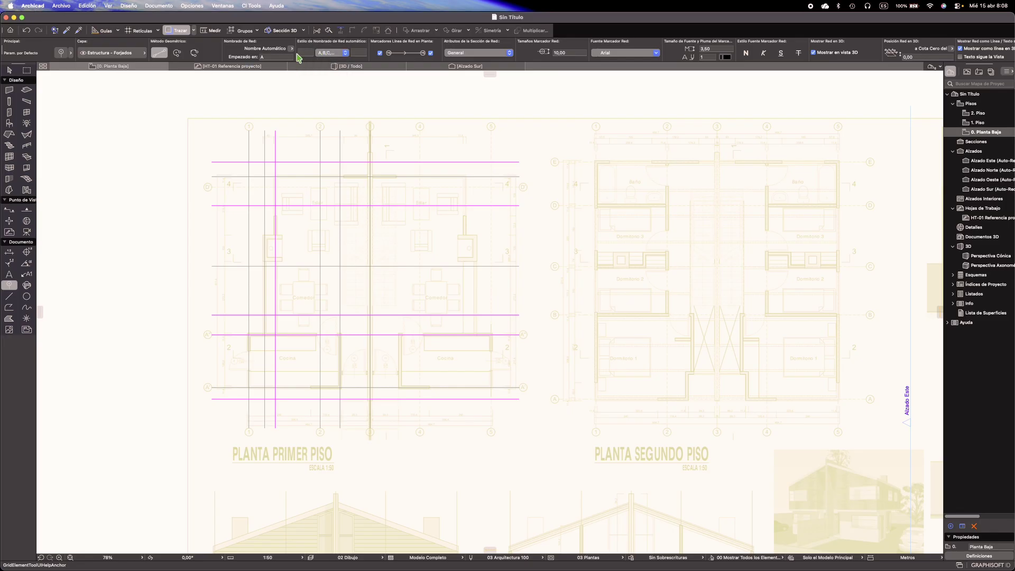
{"action": "left_click", "coordinate": [323, 55]}
{"action": "left_click", "coordinate": [323, 54]}
{"action": "mouse_move", "coordinate": [259, 67]}
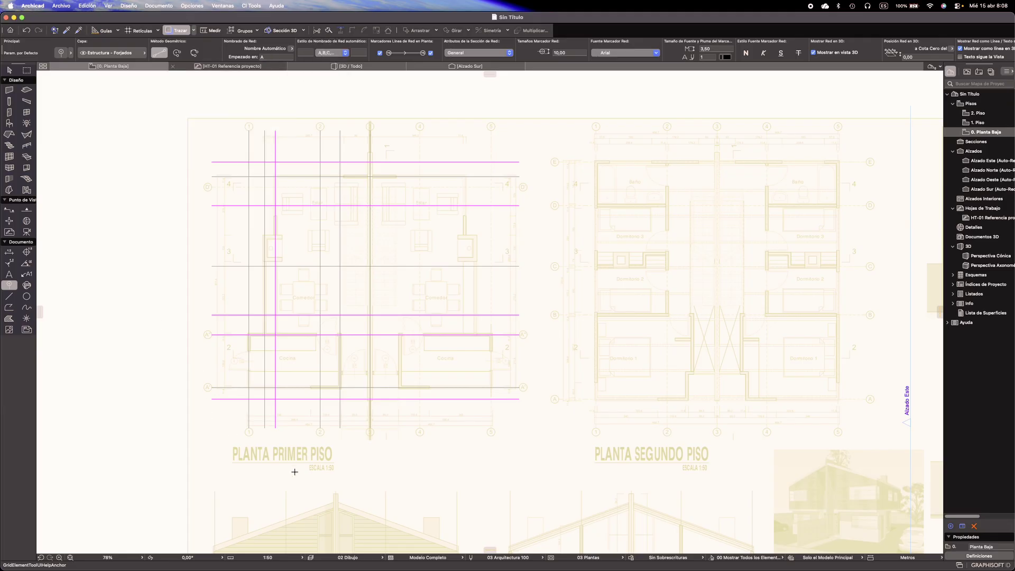
Draw grid element A along the full length of the lowest horizontal guide line of the Planta Primer Piso
{"action": "scroll", "coordinate": [201, 430], "scroll_direction": "up", "scroll_amount": 3}
{"action": "scroll", "coordinate": [201, 431], "scroll_direction": "up", "scroll_amount": 2}
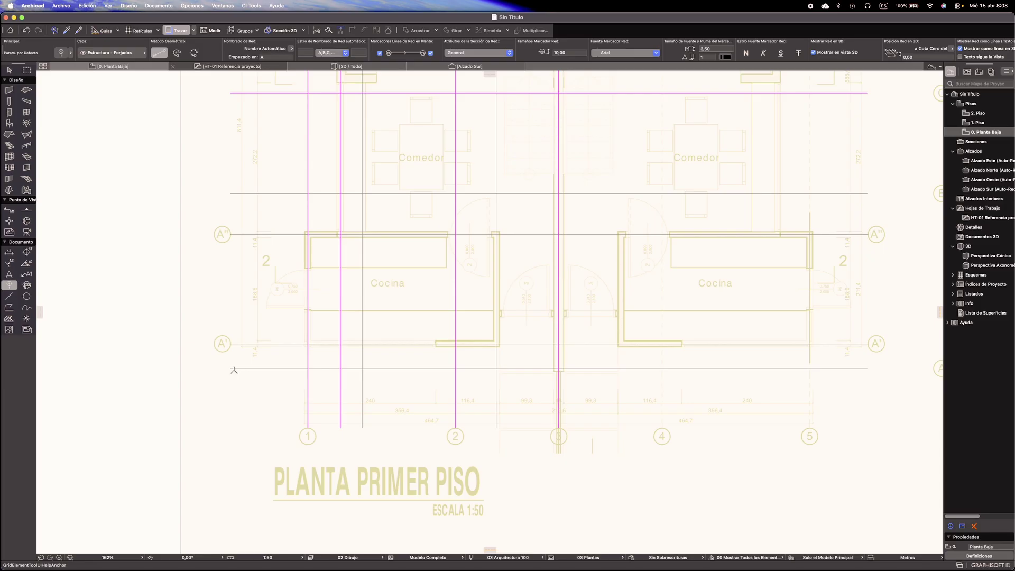
{"action": "scroll", "coordinate": [235, 369], "scroll_direction": "down", "scroll_amount": 3}
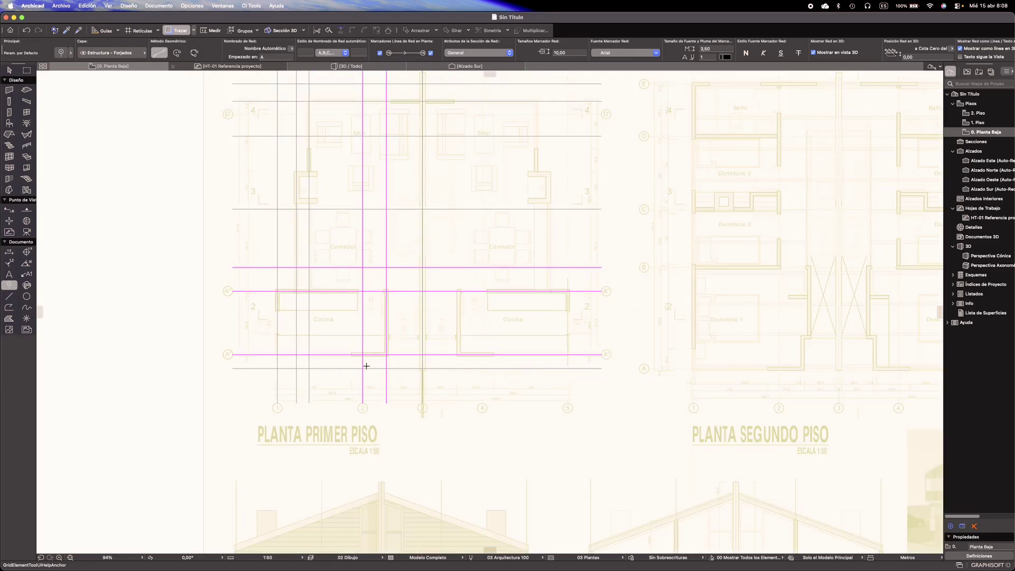
{"action": "left_click", "coordinate": [233, 367]}
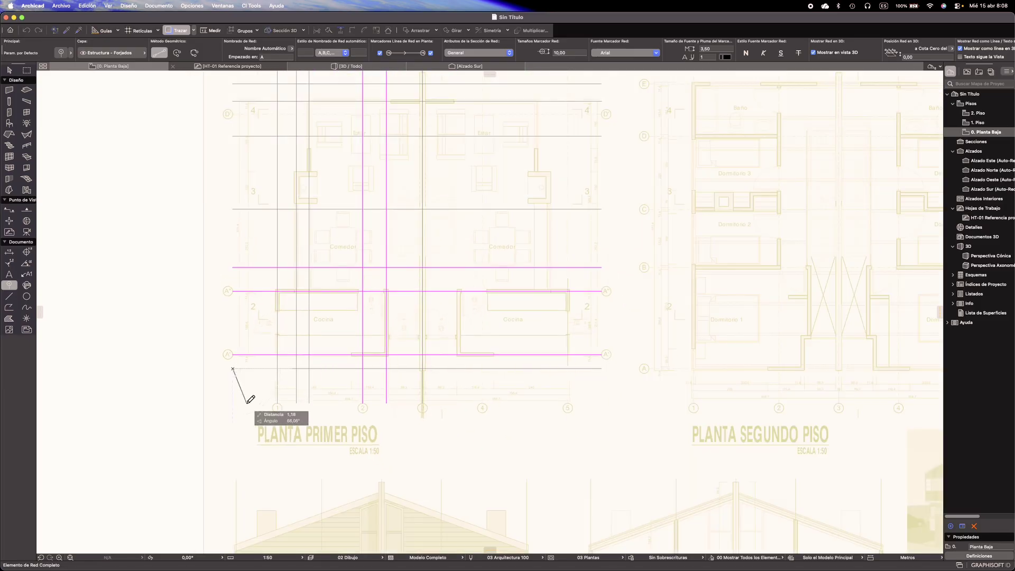
{"action": "left_click", "coordinate": [601, 369]}
{"action": "scroll", "coordinate": [571, 364], "scroll_direction": "up", "scroll_amount": 3}
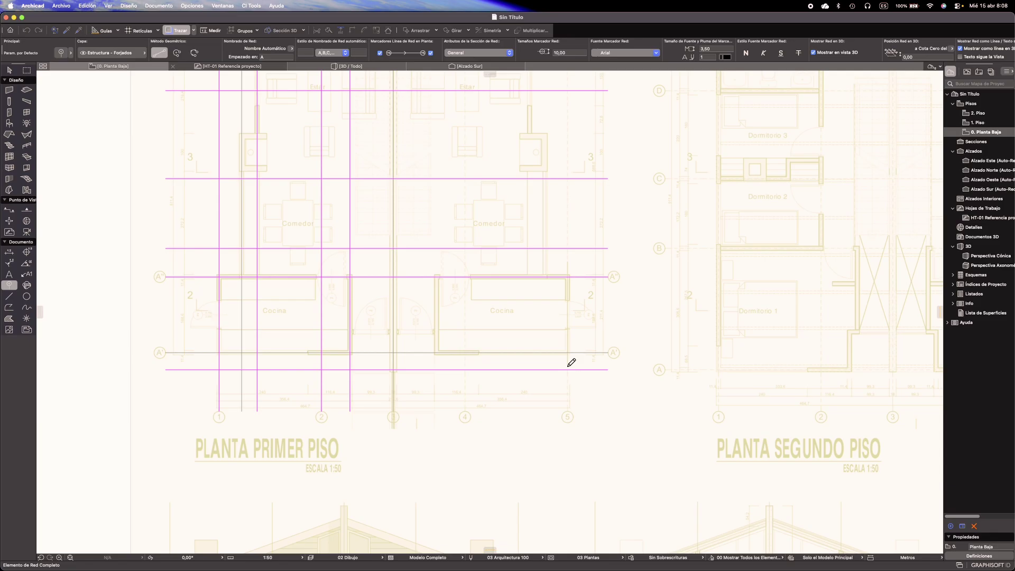
{"action": "left_click", "coordinate": [627, 370]}
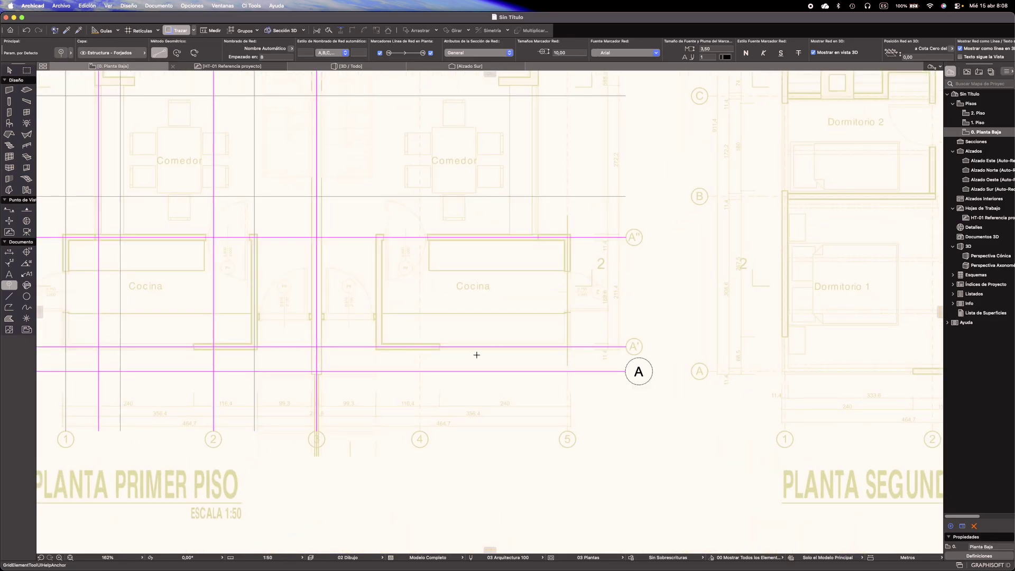
{"action": "scroll", "coordinate": [477, 355], "scroll_direction": "down", "scroll_amount": 3}
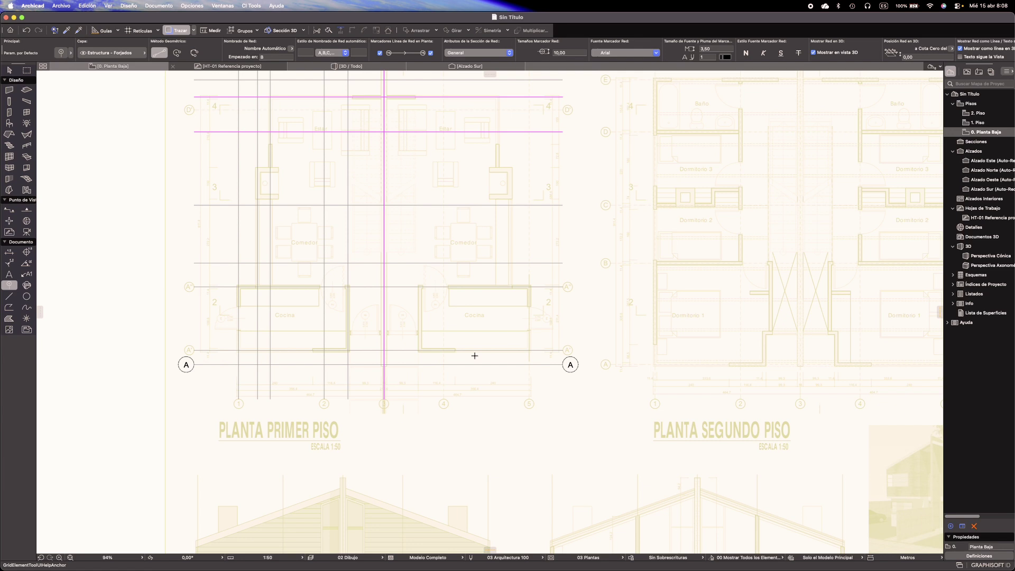
Draw grid elements B and C along the full length of the guide lines for axes B and C of the Planta Primer Piso
{"action": "left_click", "coordinate": [263, 57]}
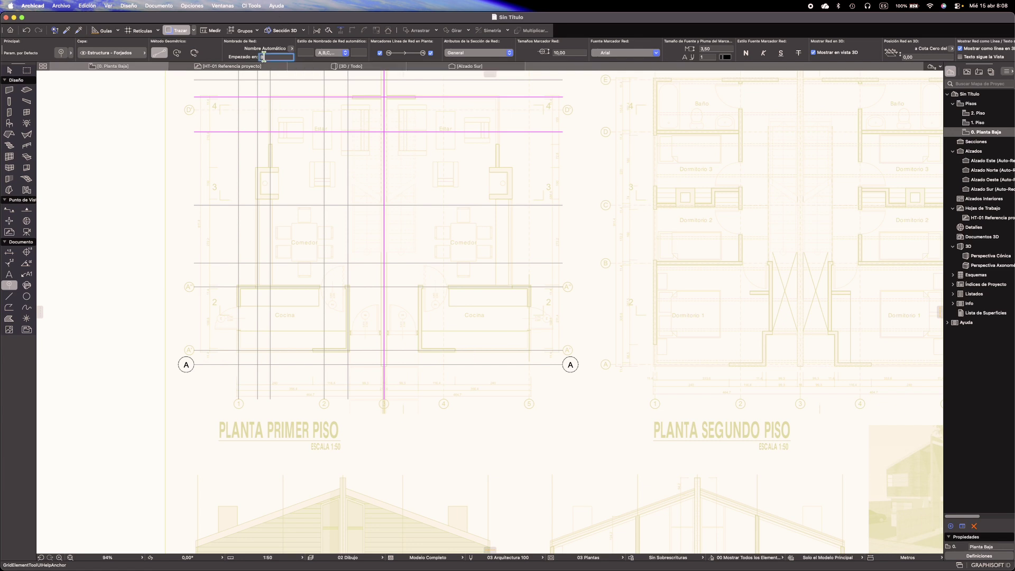
{"action": "left_click", "coordinate": [208, 16]}
{"action": "left_click", "coordinate": [194, 262]}
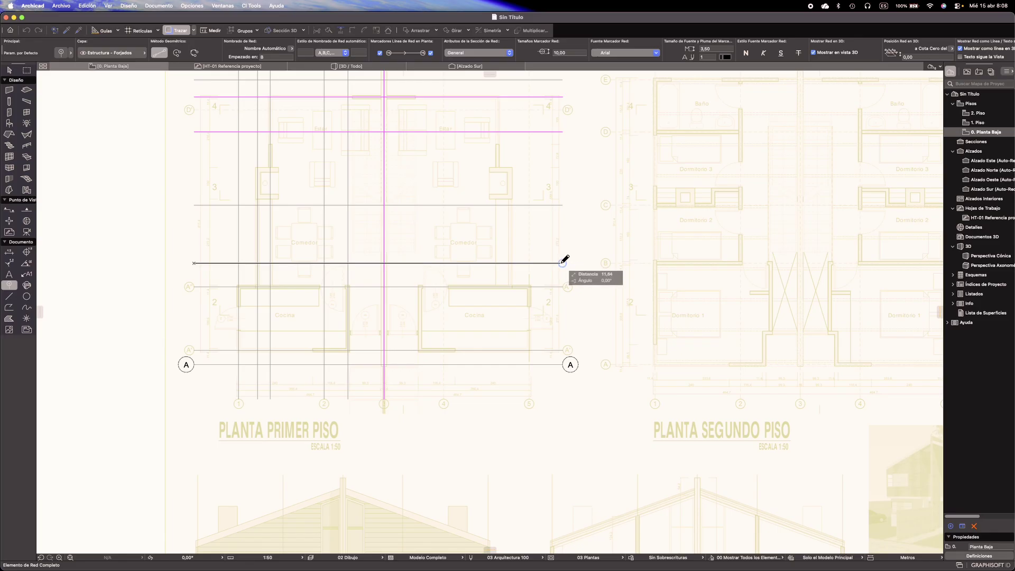
{"action": "left_click", "coordinate": [562, 263]}
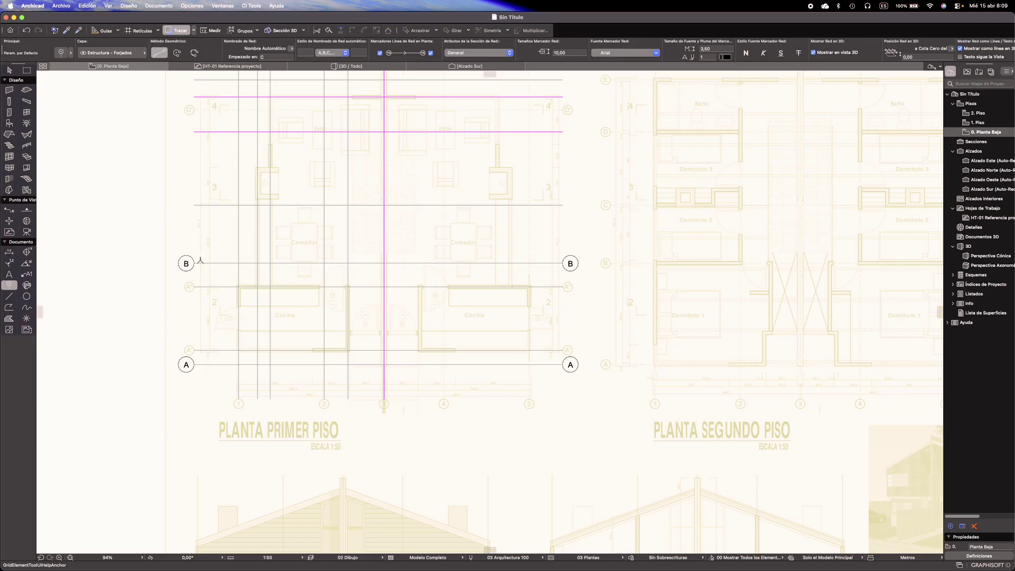
{"action": "left_click", "coordinate": [194, 204]}
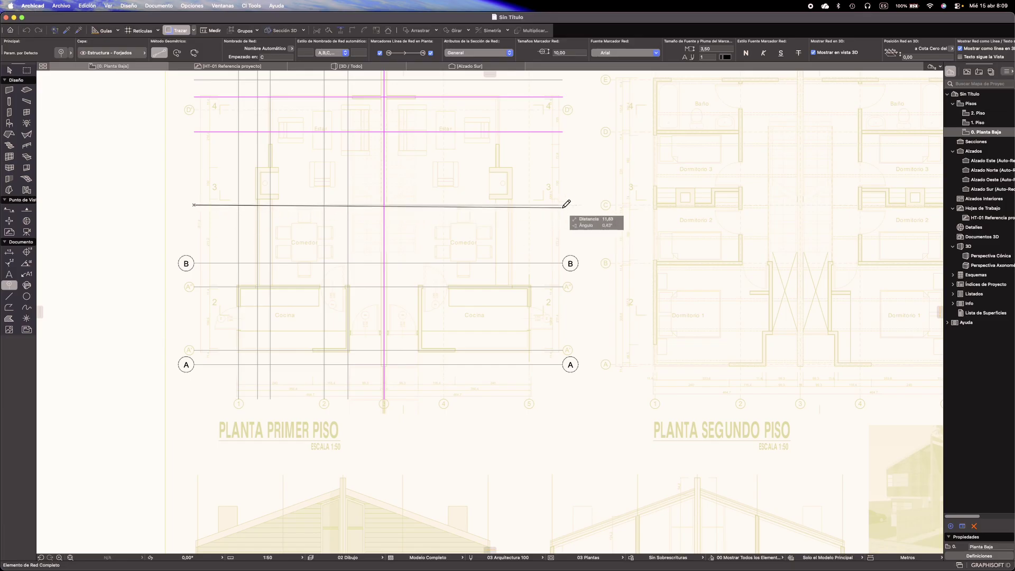
{"action": "left_click", "coordinate": [564, 205]}
Draw grid elements D and E along the guide lines for axes D and E, and end the Grid Element tool
{"action": "middle_click_drag", "start_coordinate": [352, 166], "coordinate": [363, 233]}
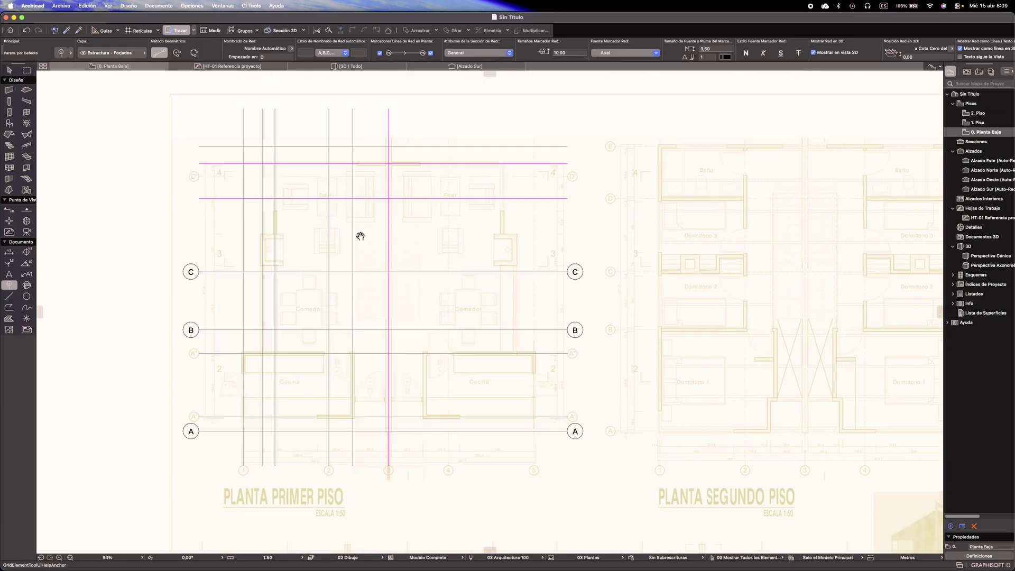
{"action": "left_click", "coordinate": [198, 199]}
{"action": "left_click", "coordinate": [568, 199]}
{"action": "left_click", "coordinate": [200, 146]}
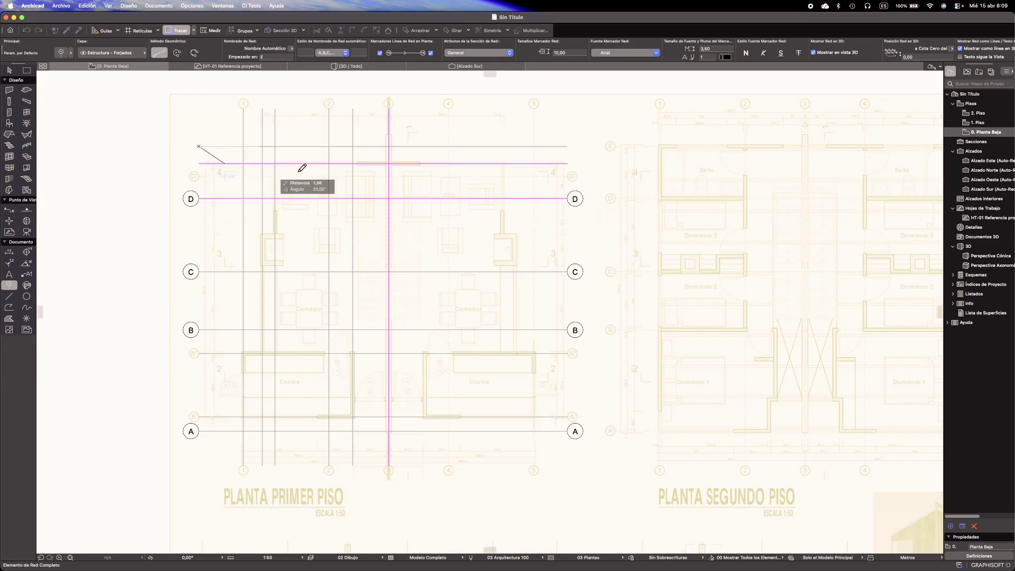
{"action": "left_click", "coordinate": [569, 146]}
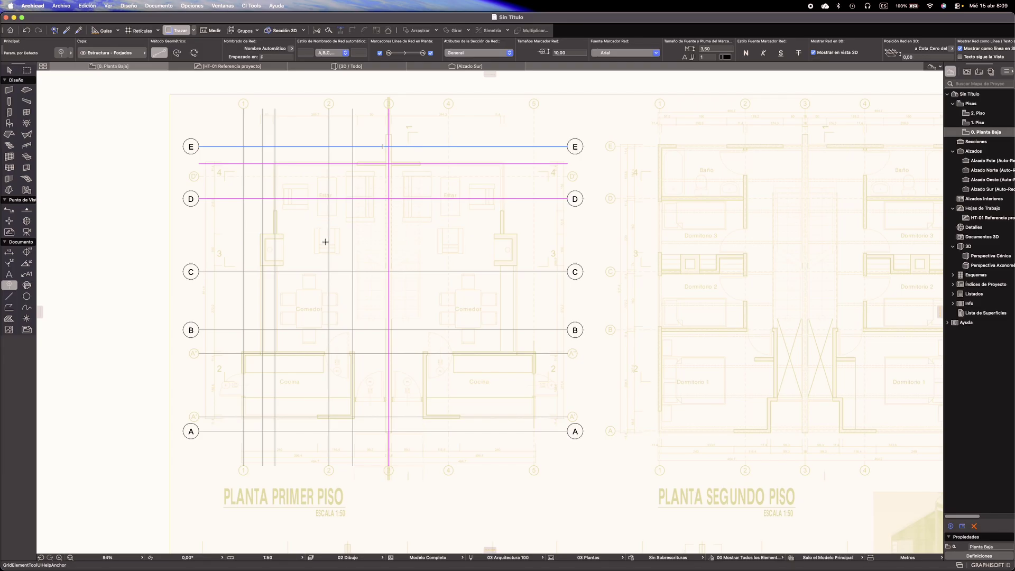
{"action": "middle_click_drag", "start_coordinate": [257, 269], "coordinate": [258, 265]}
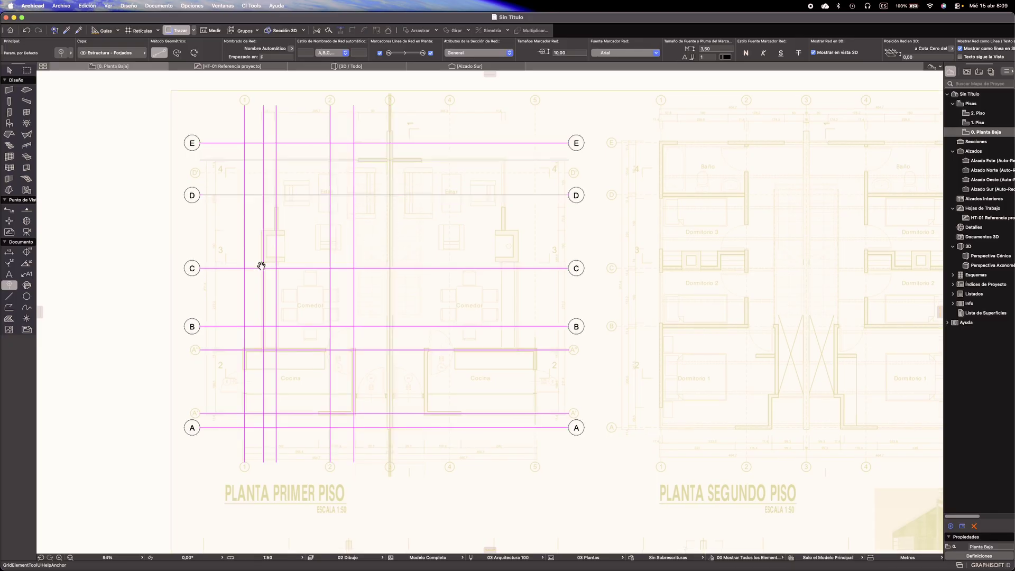
{"action": "key", "text": "Escape"}
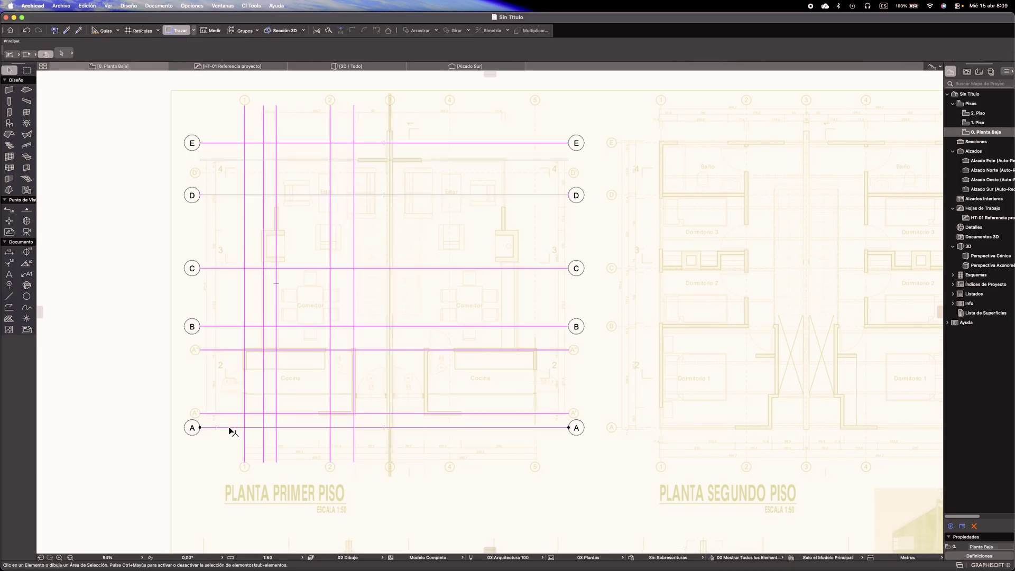
Copy grid element A vertically onto the guide line directly above it and rename the copy A'
{"action": "left_click", "coordinate": [230, 428]}
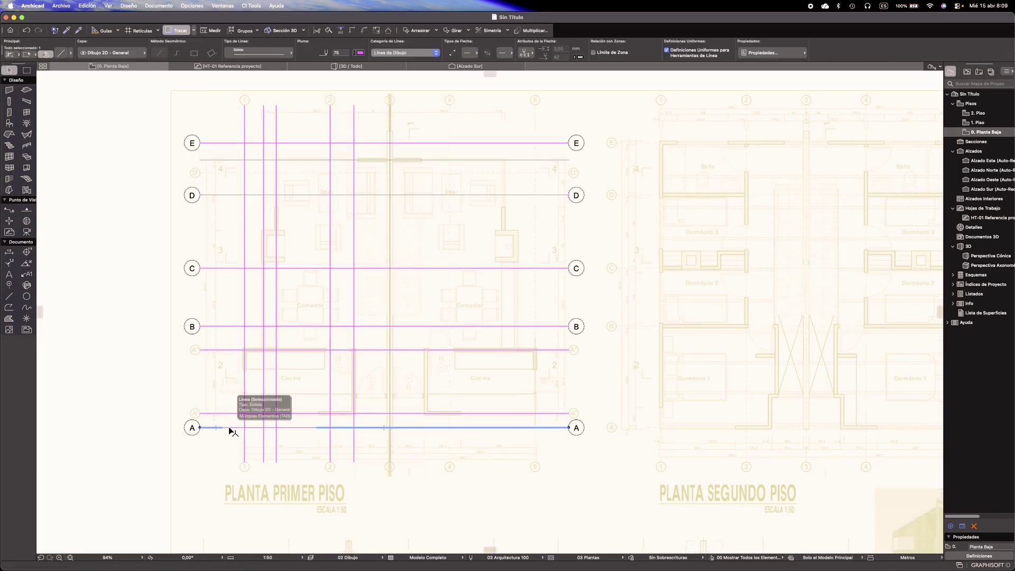
{"action": "left_click", "coordinate": [192, 428]}
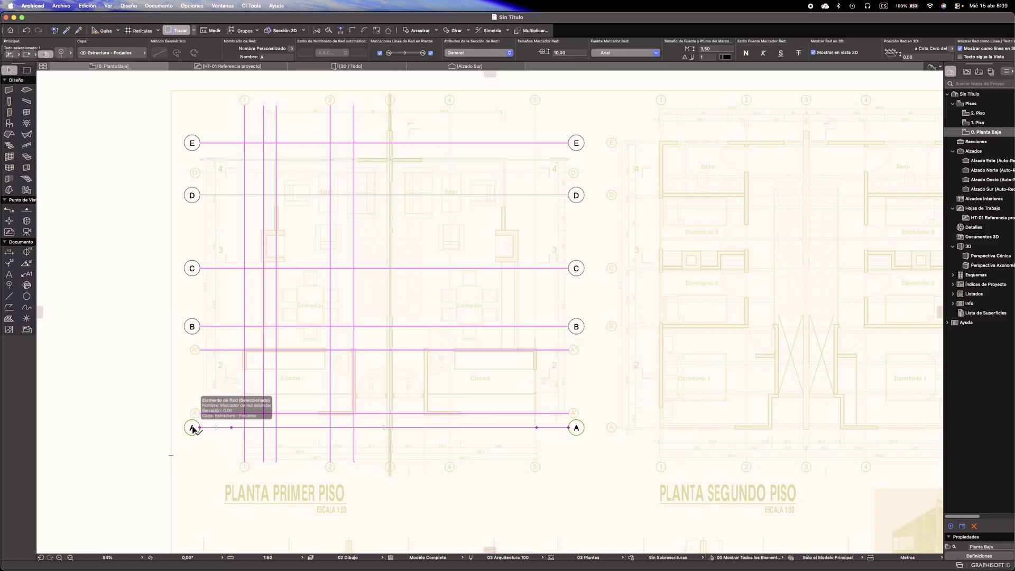
{"action": "key", "text": "super+shift+d"}
{"action": "left_click", "coordinate": [231, 428]}
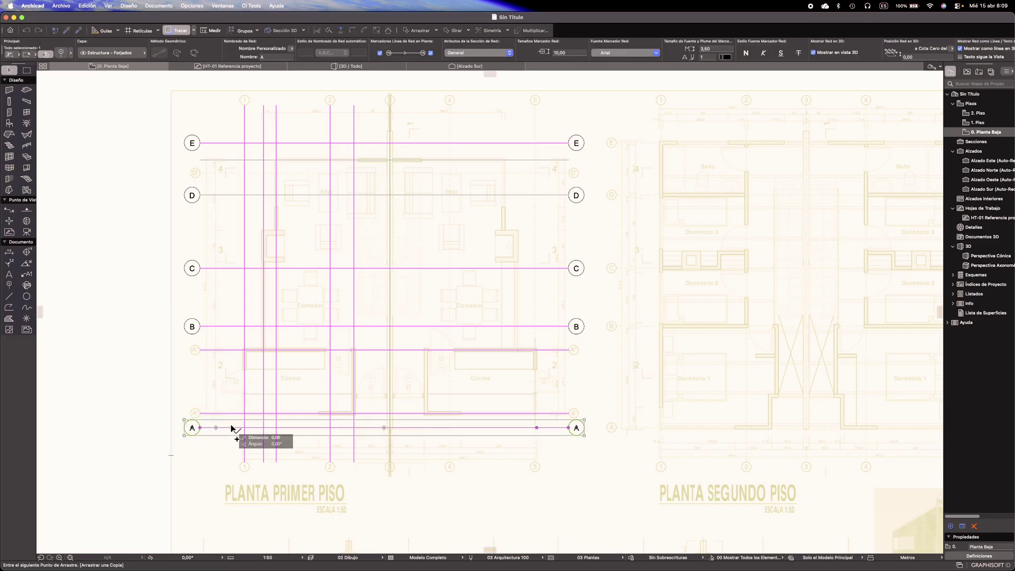
{"action": "left_click", "coordinate": [231, 414]}
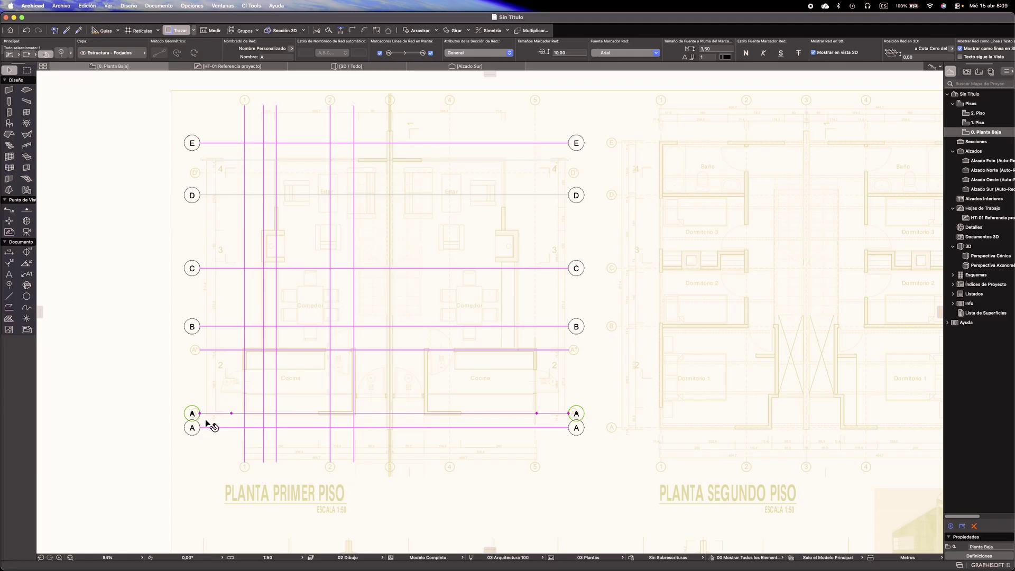
{"action": "scroll", "coordinate": [206, 426], "scroll_direction": "up", "scroll_amount": 5}
{"action": "left_click", "coordinate": [264, 57]}
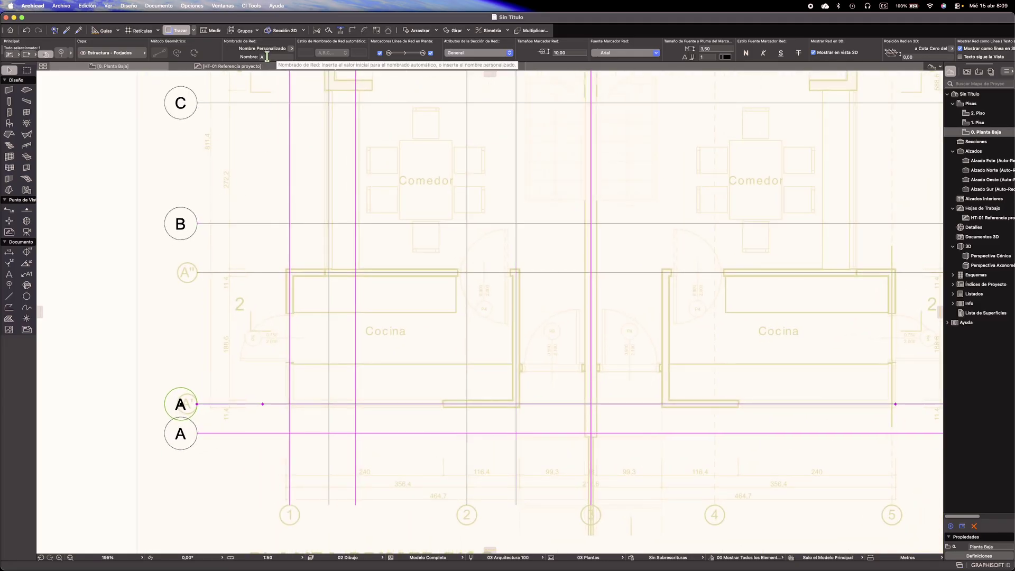
{"action": "mouse_move", "coordinate": [276, 71]}
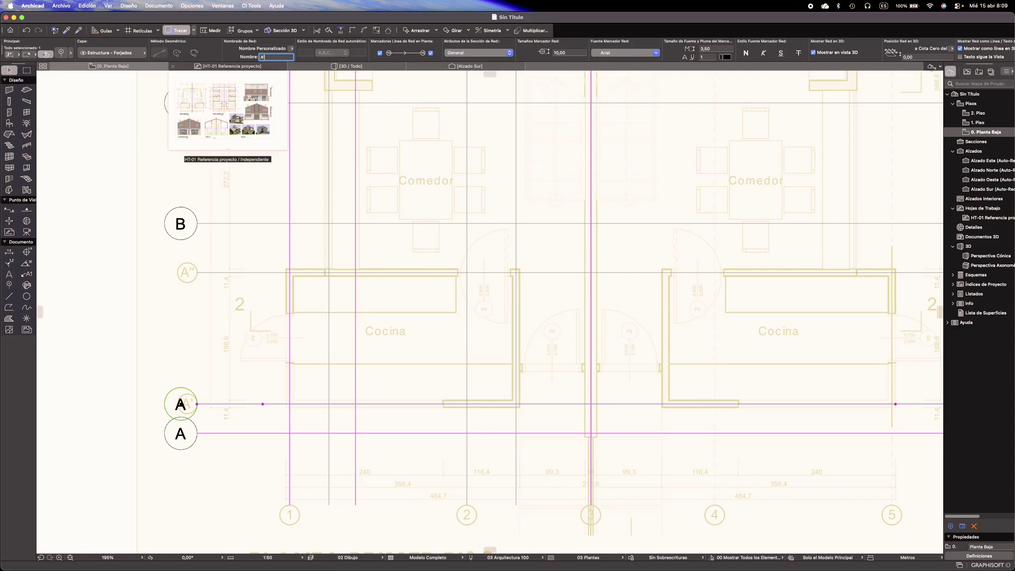
{"action": "type", "text": "'"}
Move grid element A' 2,00 m up onto the guide line at the upper wall of the Cocina and rename it A''
{"action": "scroll", "coordinate": [360, 246], "scroll_direction": "down", "scroll_amount": 5}
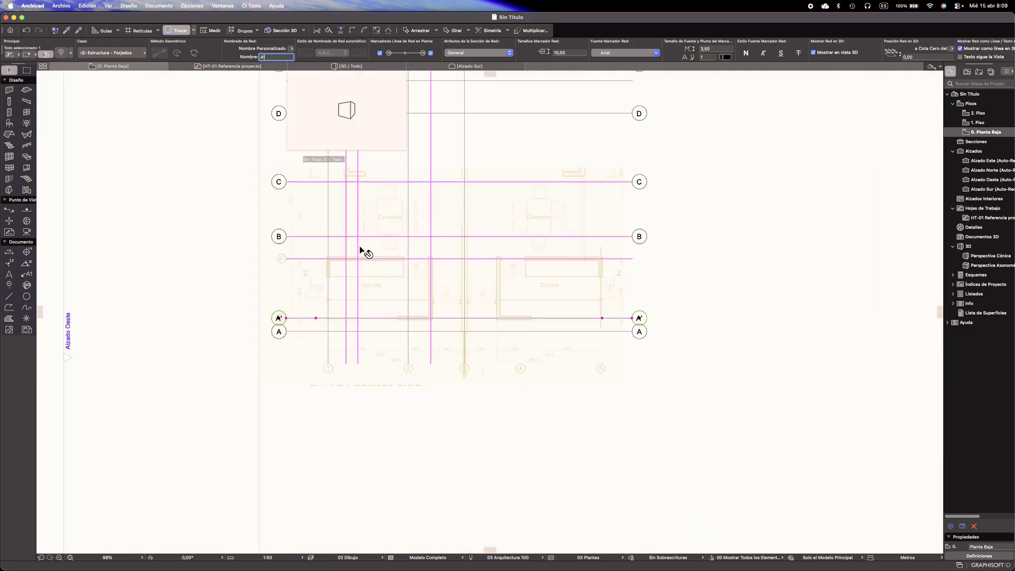
{"action": "middle_click_drag", "start_coordinate": [360, 246], "coordinate": [343, 300]}
{"action": "scroll", "coordinate": [310, 320], "scroll_direction": "up", "scroll_amount": 3}
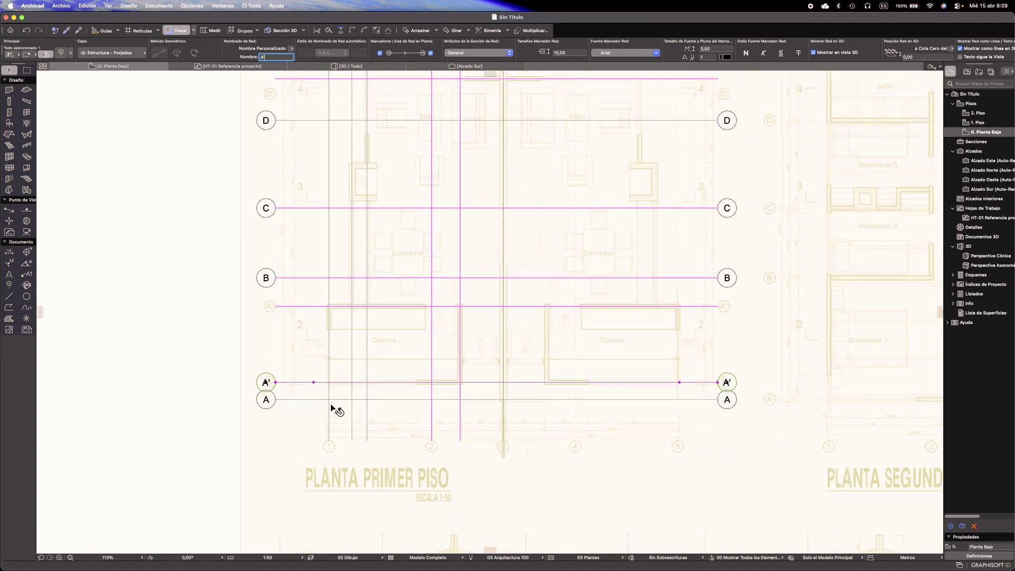
{"action": "key", "text": "super+d"}
{"action": "left_click", "coordinate": [313, 382]}
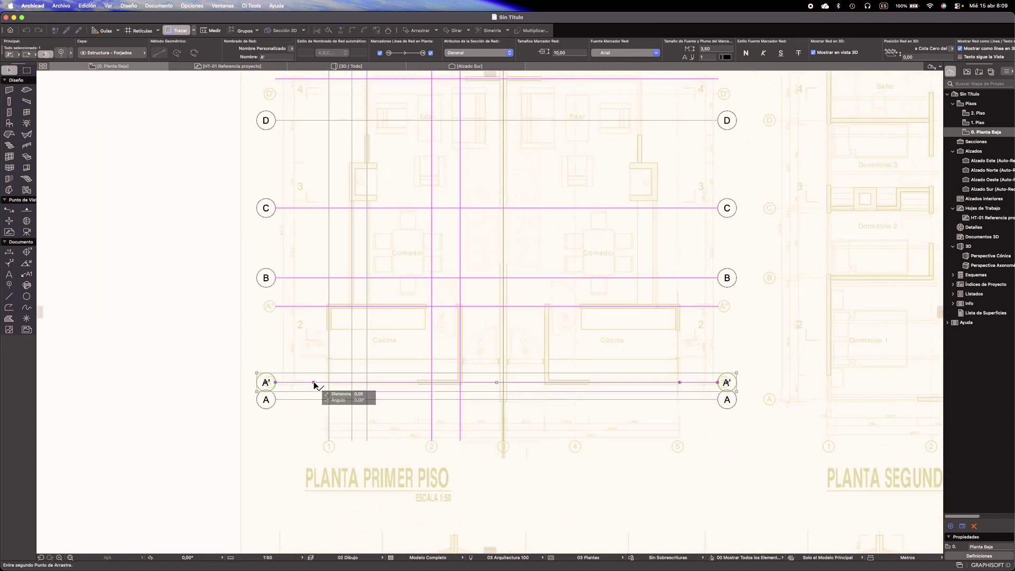
{"action": "scroll", "coordinate": [311, 318], "scroll_direction": "up", "scroll_amount": 3}
{"action": "left_click", "coordinate": [316, 299]}
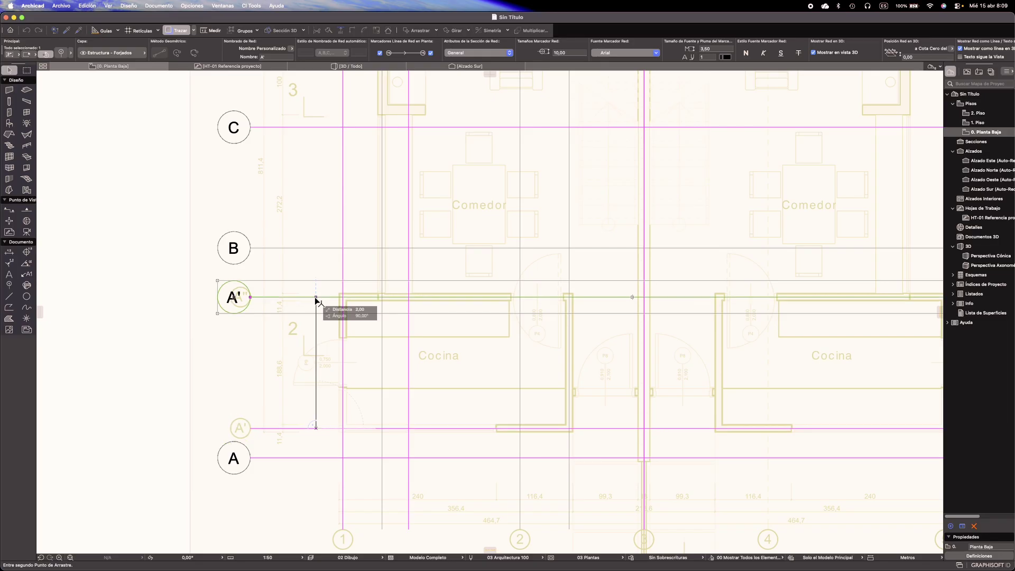
{"action": "left_click", "coordinate": [273, 57]}
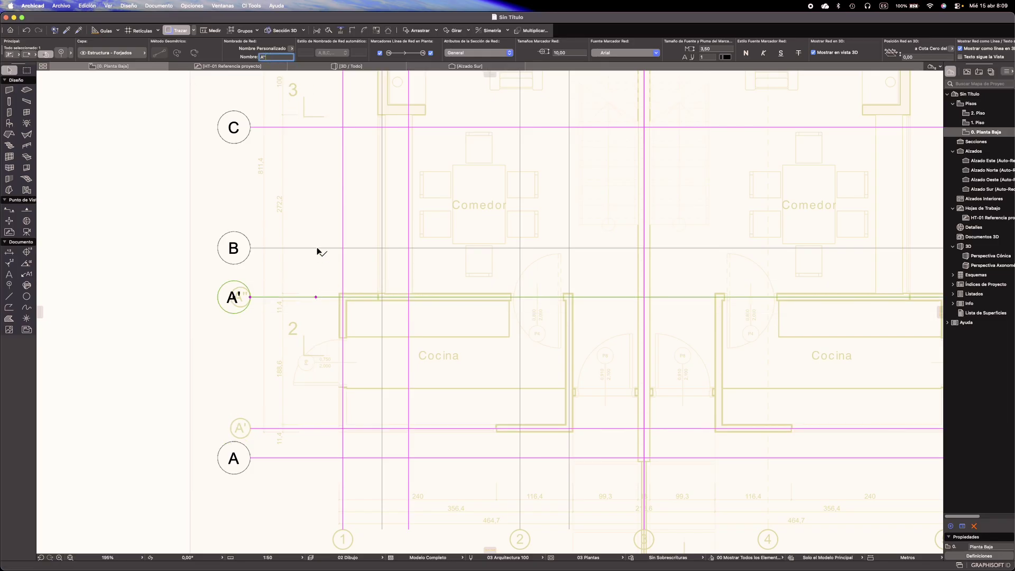
{"action": "key", "text": "Return"}
{"action": "key", "text": "Escape"}
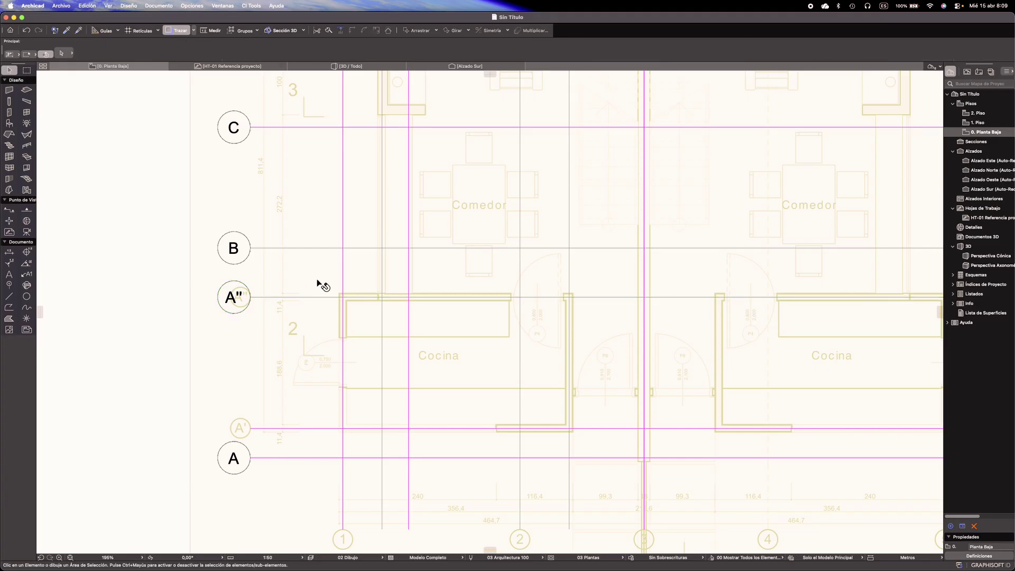
Copy grid element D vertically onto the guide line between axes D and E
{"action": "scroll", "coordinate": [316, 279], "scroll_direction": "down", "scroll_amount": 5}
{"action": "scroll", "coordinate": [316, 279], "scroll_direction": "down", "scroll_amount": 1}
{"action": "middle_click_drag", "start_coordinate": [362, 172], "coordinate": [353, 272]}
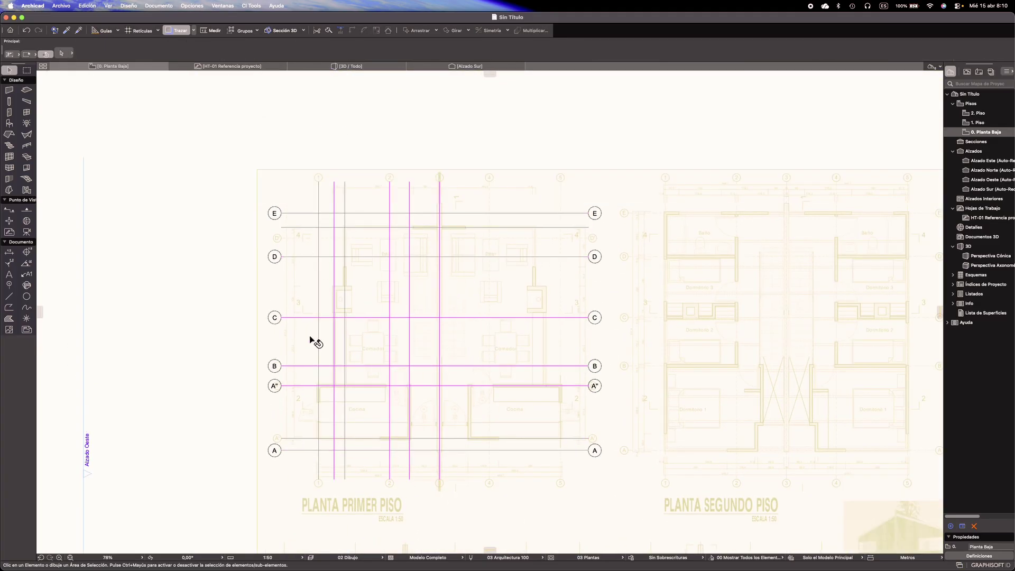
{"action": "scroll", "coordinate": [288, 252], "scroll_direction": "up", "scroll_amount": 4}
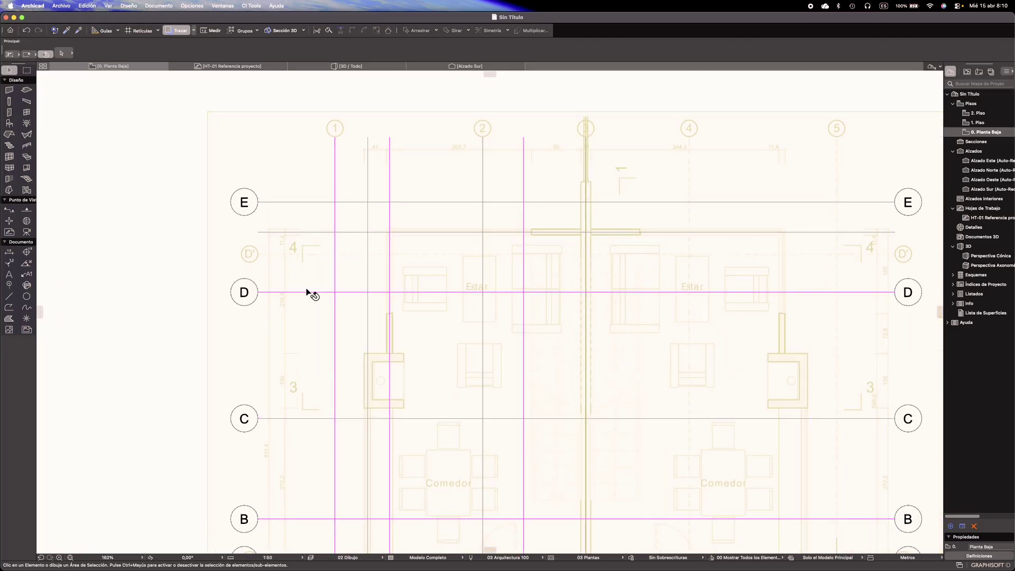
{"action": "left_click", "coordinate": [246, 292]}
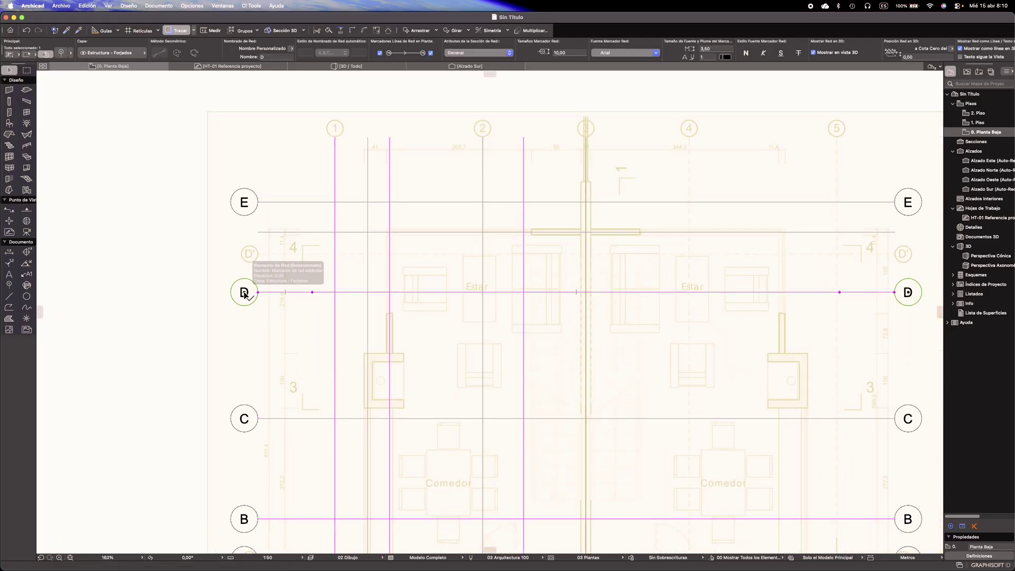
{"action": "key", "text": "super+d"}
{"action": "key", "text": "alt"}
{"action": "left_click", "coordinate": [312, 292]}
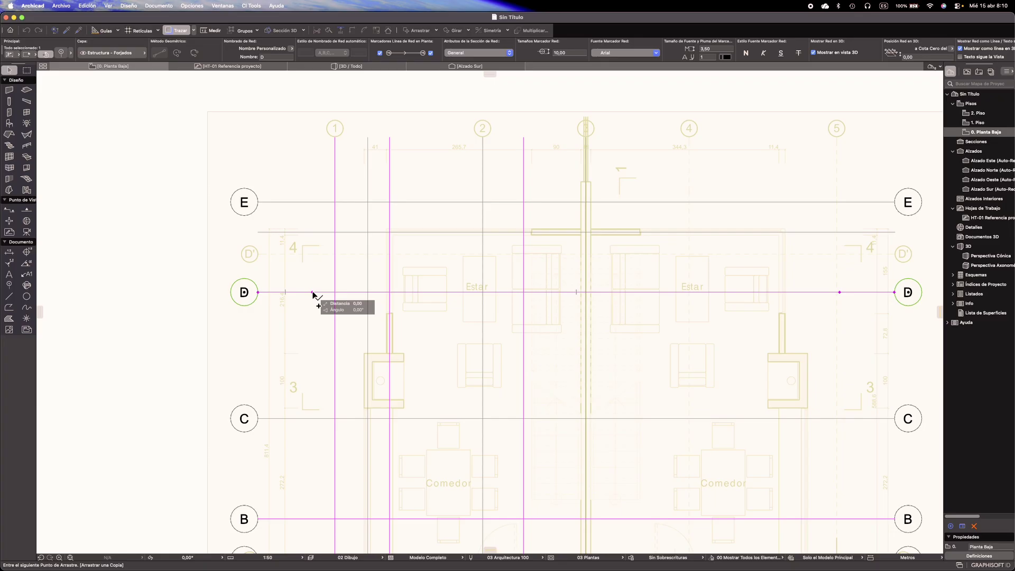
{"action": "left_click", "coordinate": [313, 232]}
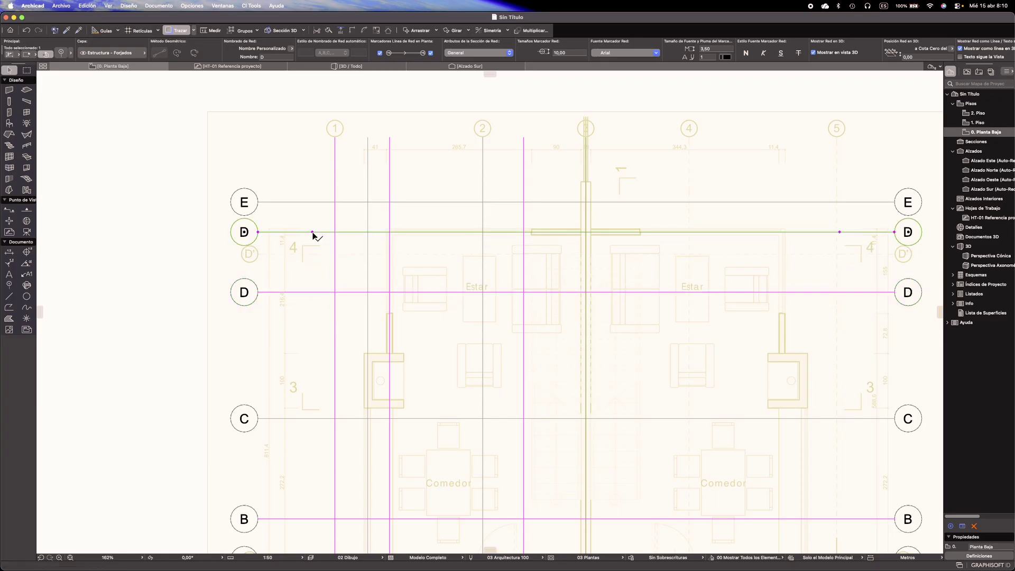
Rename the copied grid element between D and E as D' and clear the selection
{"action": "left_click", "coordinate": [274, 56]}
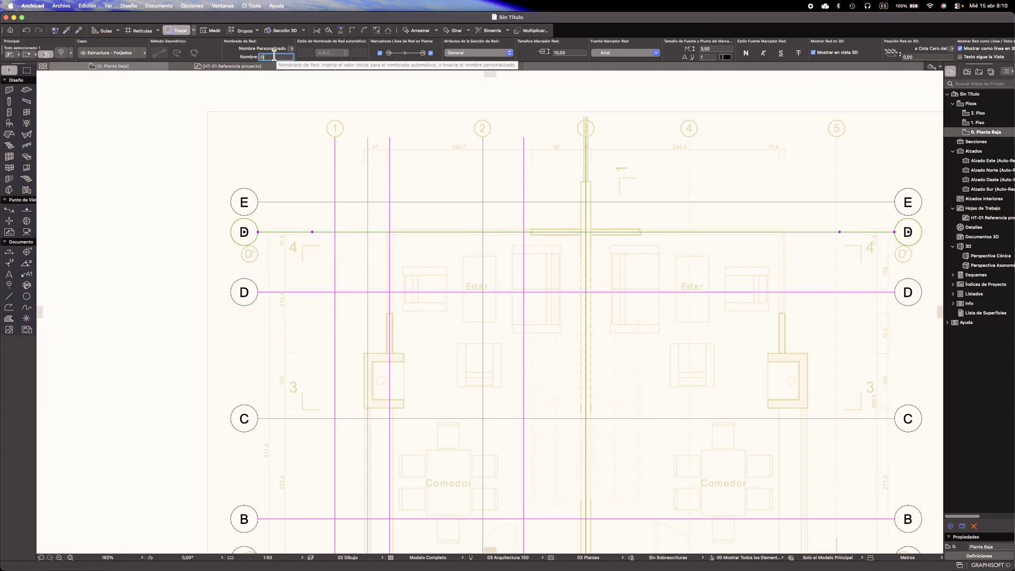
{"action": "type", "text": "D'"}
{"action": "key", "text": "Return"}
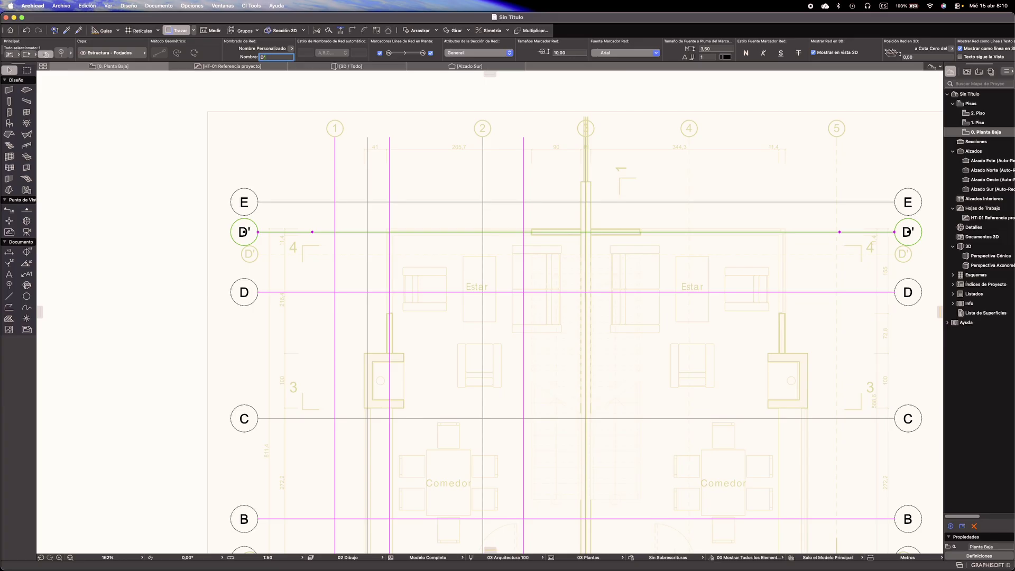
{"action": "left_click", "coordinate": [271, 144]}
Activate the Grid Element tool with the 1,2,3,... automatic naming style, starting at 1
{"action": "scroll", "coordinate": [305, 175], "scroll_direction": "down", "scroll_amount": 6}
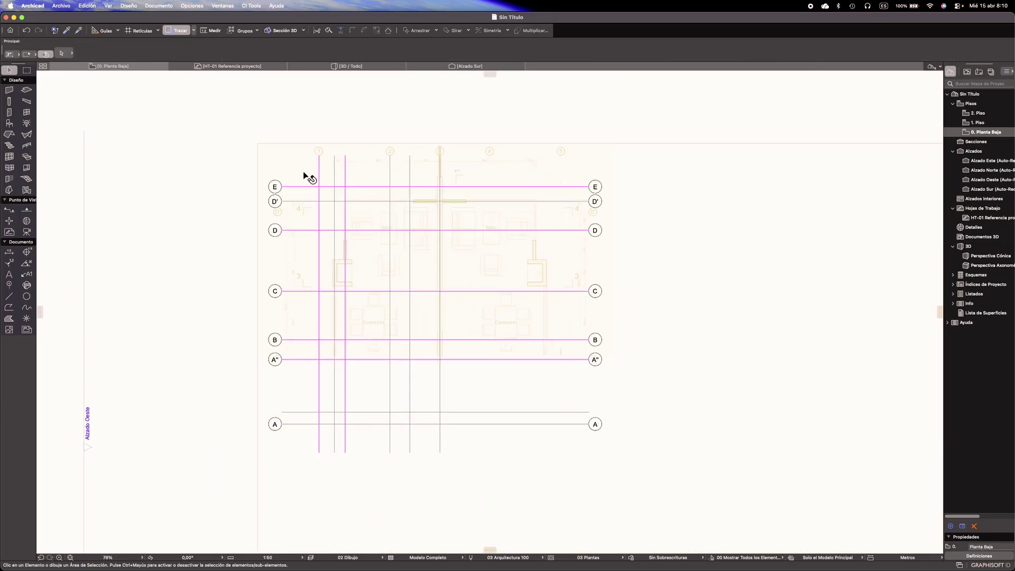
{"action": "scroll", "coordinate": [369, 228], "scroll_direction": "down", "scroll_amount": 2}
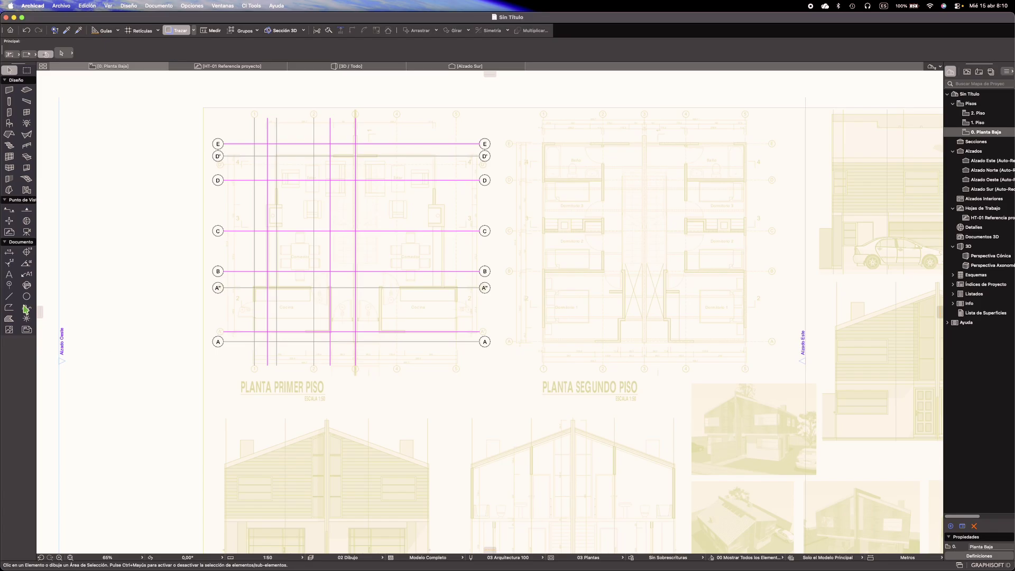
{"action": "left_click", "coordinate": [9, 286]}
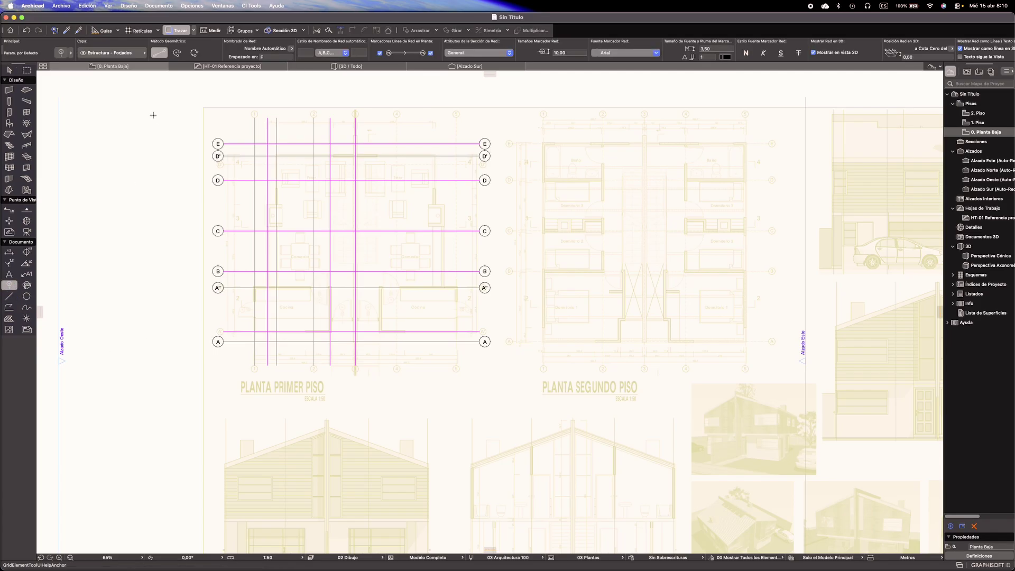
{"action": "left_click", "coordinate": [324, 52]}
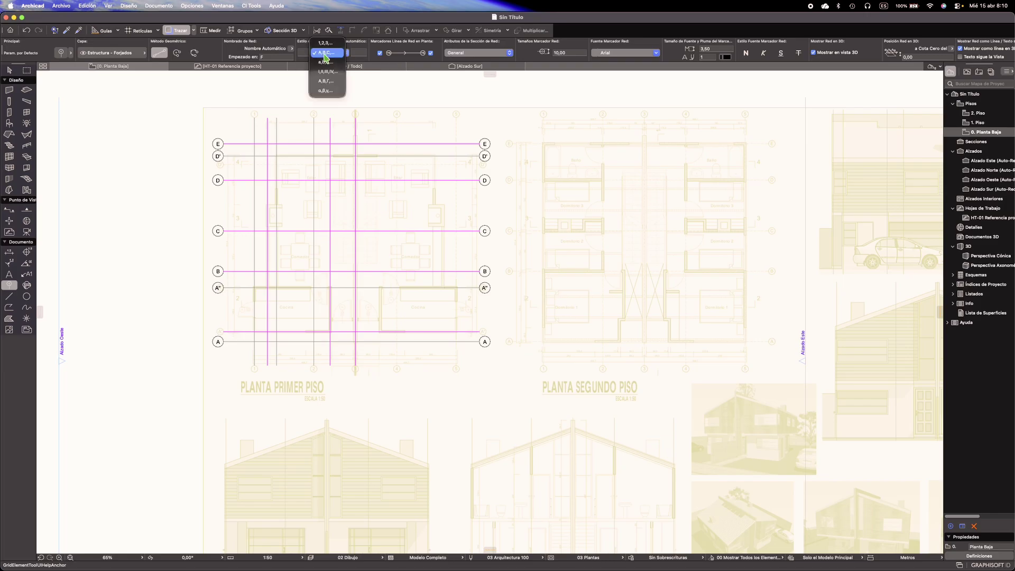
{"action": "left_click", "coordinate": [325, 43]}
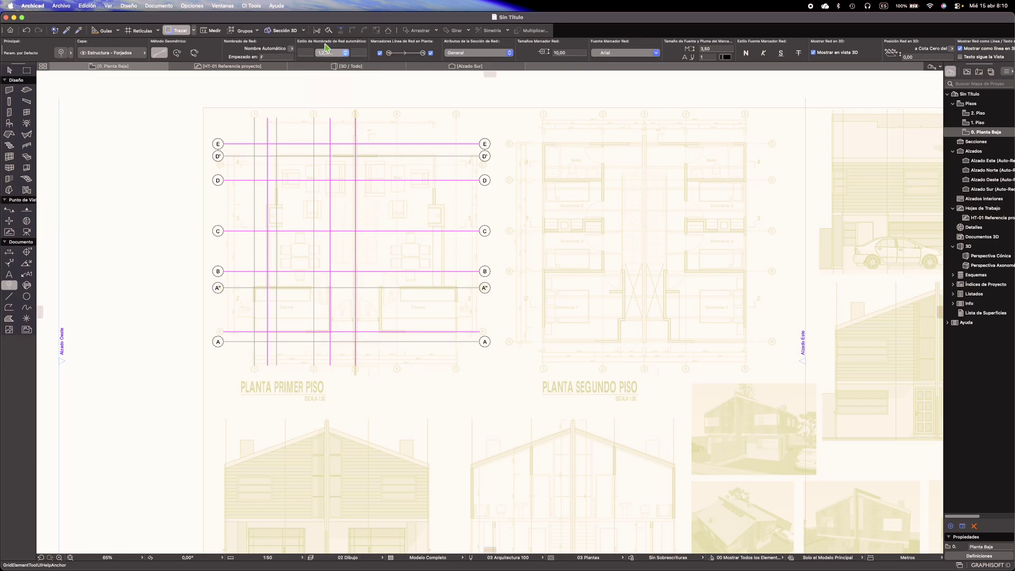
{"action": "left_click", "coordinate": [275, 57]}
{"action": "type", "text": "1"}
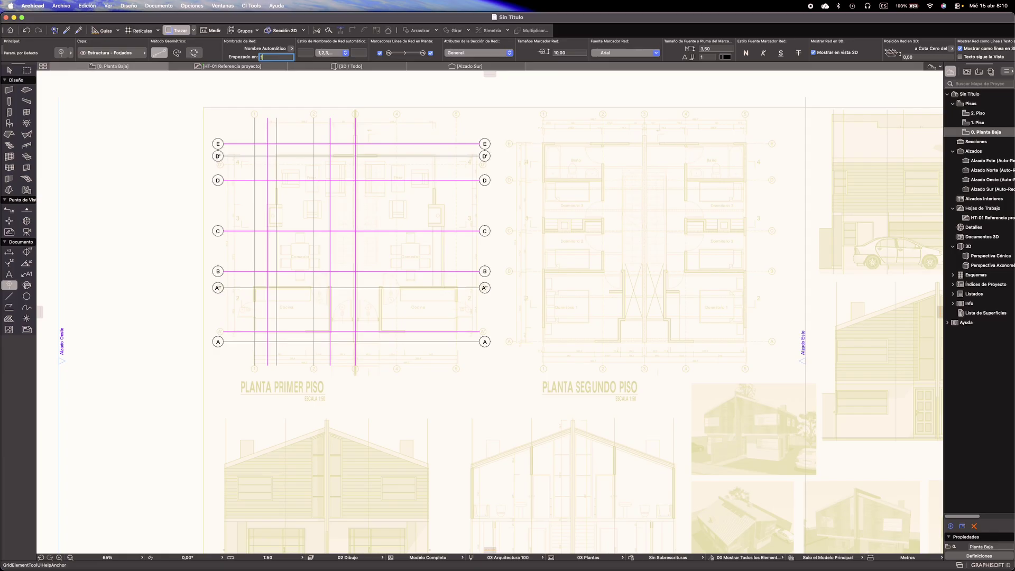
{"action": "scroll", "coordinate": [261, 344], "scroll_direction": "up", "scroll_amount": 5}
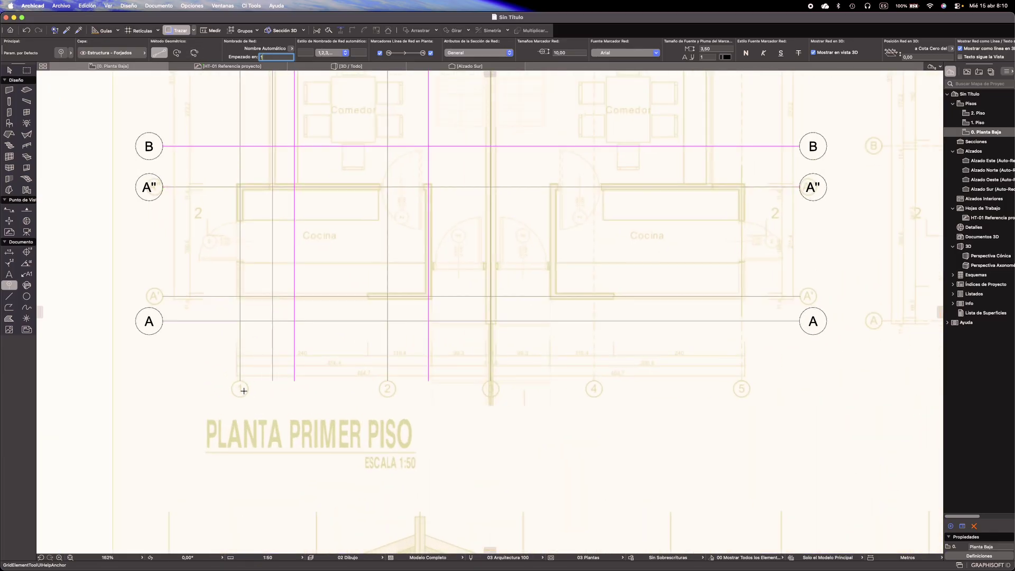
Draw vertical grid element 1 along the guide line at axis 1, from its lower end to its upper end
{"action": "left_click", "coordinate": [240, 380]}
{"action": "scroll", "coordinate": [276, 468], "scroll_direction": "down", "scroll_amount": 3}
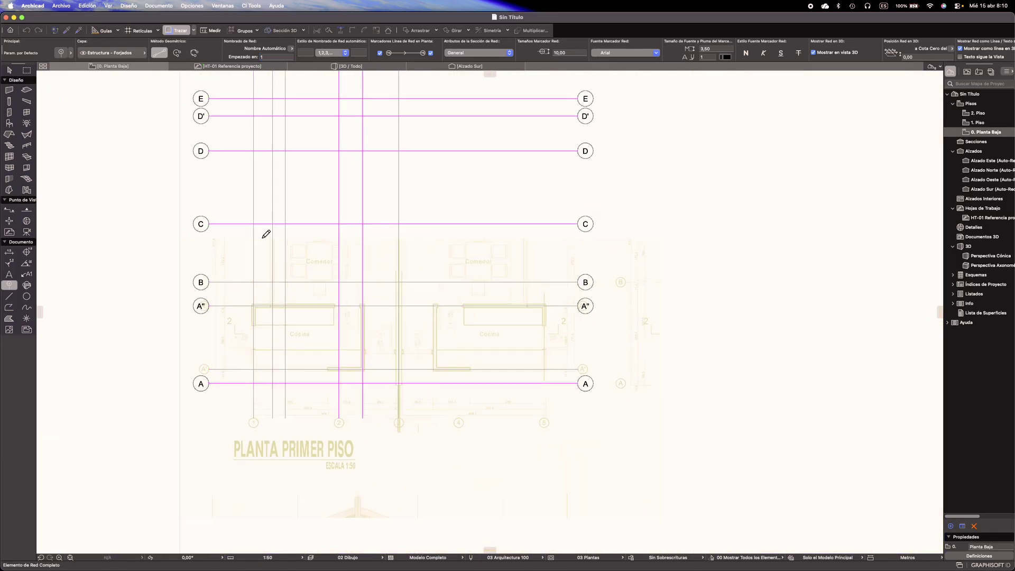
{"action": "middle_click_drag", "start_coordinate": [265, 233], "coordinate": [265, 415]}
{"action": "left_click", "coordinate": [257, 239]}
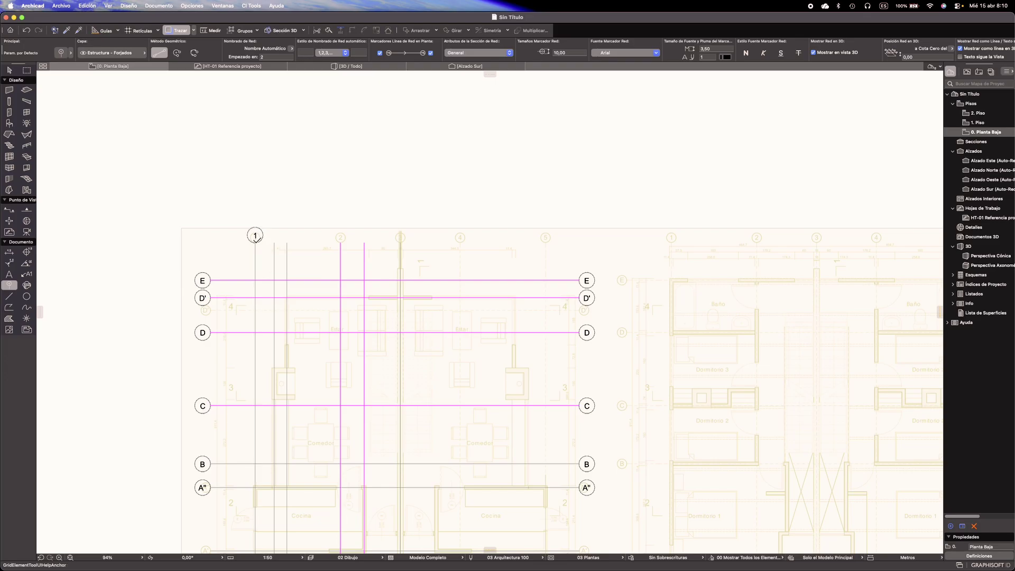
Draw vertical grid element 2 along the guide line at axis 2 of the traced plan, from bottom to top
{"action": "scroll", "coordinate": [273, 318], "scroll_direction": "down", "scroll_amount": 2}
{"action": "middle_click_drag", "start_coordinate": [278, 284], "coordinate": [277, 265]}
{"action": "scroll", "coordinate": [307, 408], "scroll_direction": "up", "scroll_amount": 4}
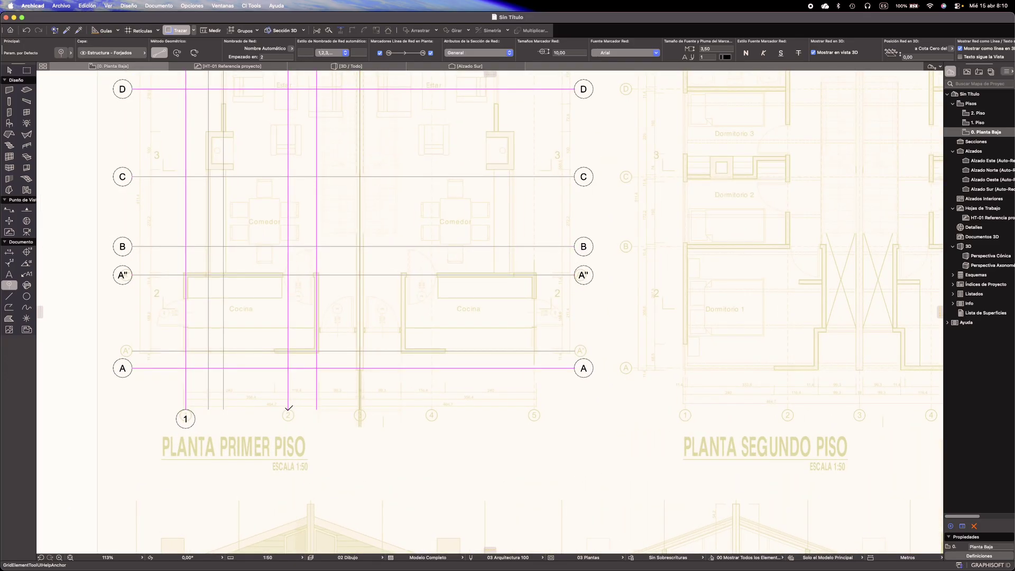
{"action": "left_click", "coordinate": [289, 407]}
{"action": "scroll", "coordinate": [283, 263], "scroll_direction": "up", "scroll_amount": 5}
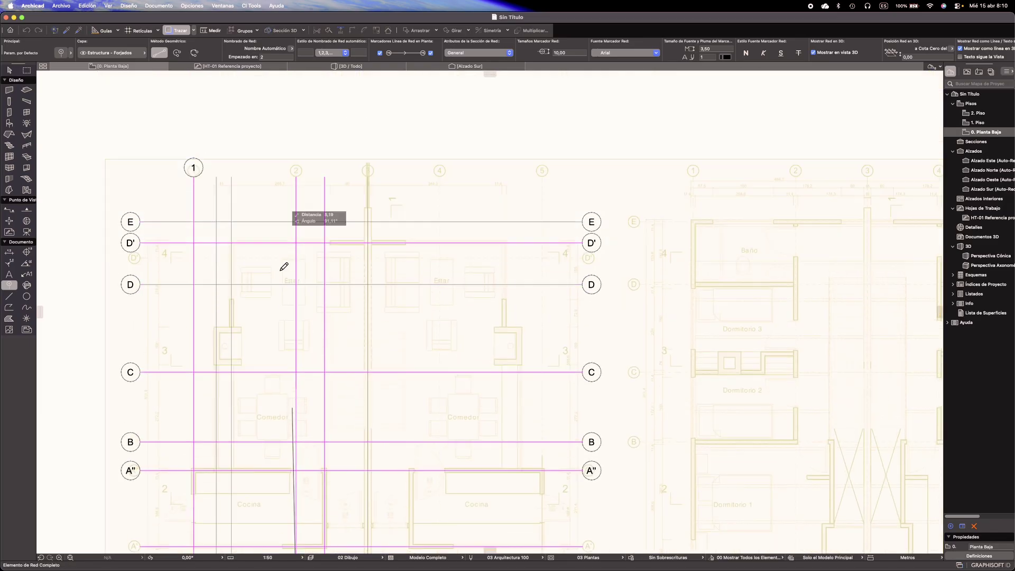
{"action": "left_click", "coordinate": [296, 170]}
Draw vertical grid element 3 along the central wall's guide line at axis 3 and leave the Grid Element tool
{"action": "scroll", "coordinate": [289, 227], "scroll_direction": "down", "scroll_amount": 3}
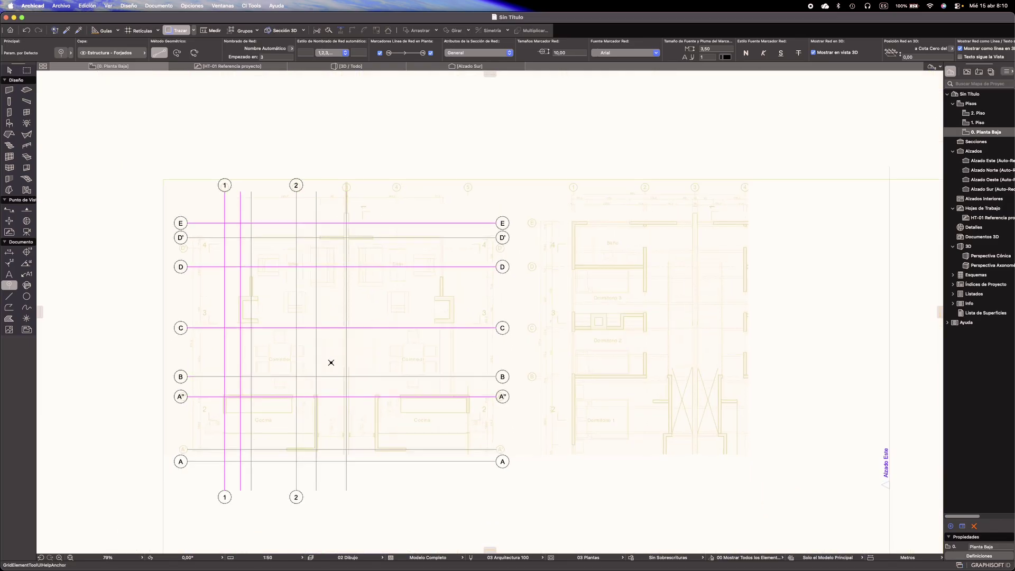
{"action": "scroll", "coordinate": [320, 381], "scroll_direction": "down", "scroll_amount": 3}
{"action": "left_click", "coordinate": [328, 395]}
{"action": "scroll", "coordinate": [325, 339], "scroll_direction": "up", "scroll_amount": 4}
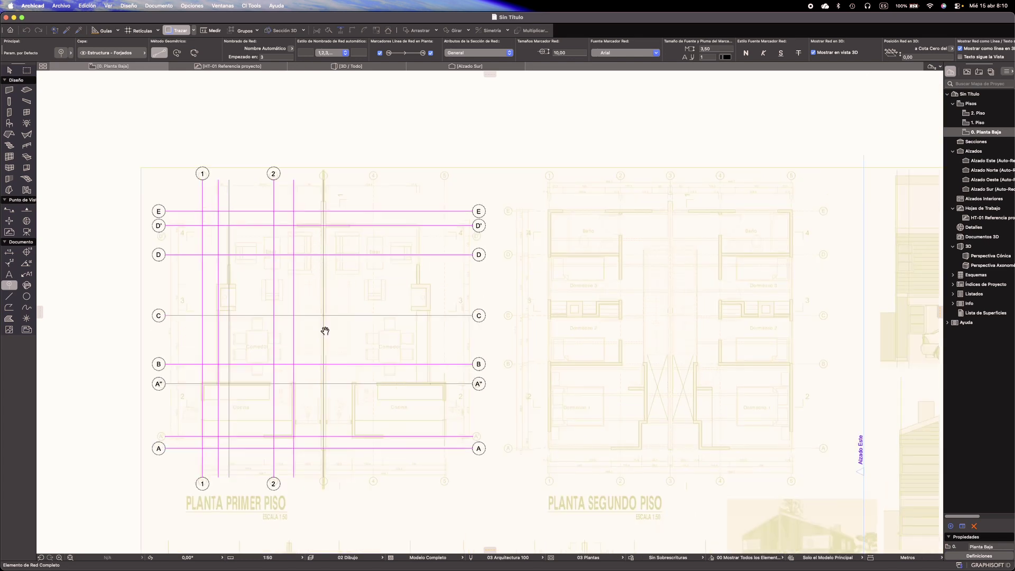
{"action": "left_click", "coordinate": [322, 244]}
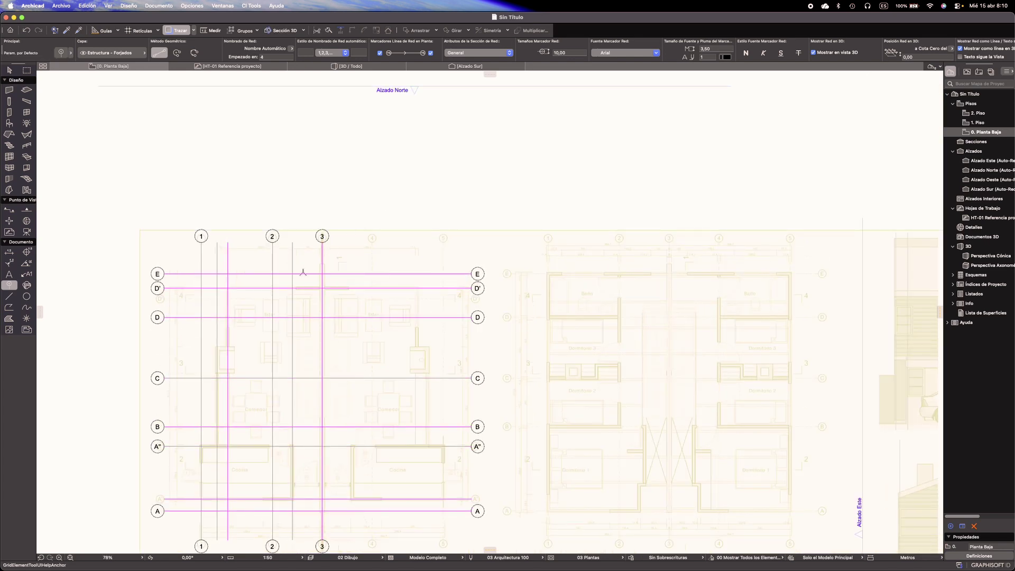
{"action": "scroll", "coordinate": [297, 238], "scroll_direction": "left", "scroll_amount": 3}
{"action": "key", "text": "Escape"}
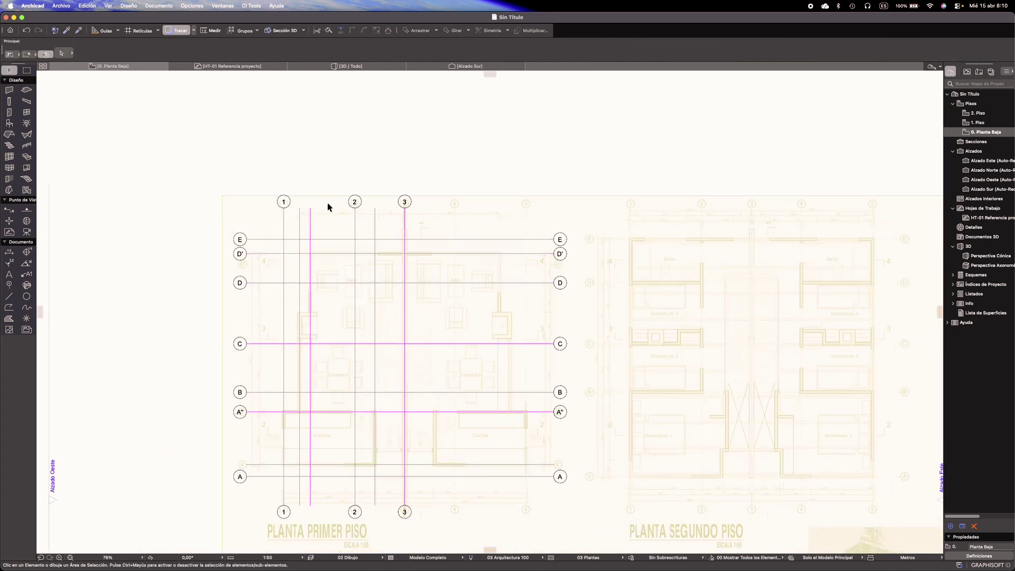
{"action": "scroll", "coordinate": [320, 212], "scroll_direction": "up", "scroll_amount": 2}
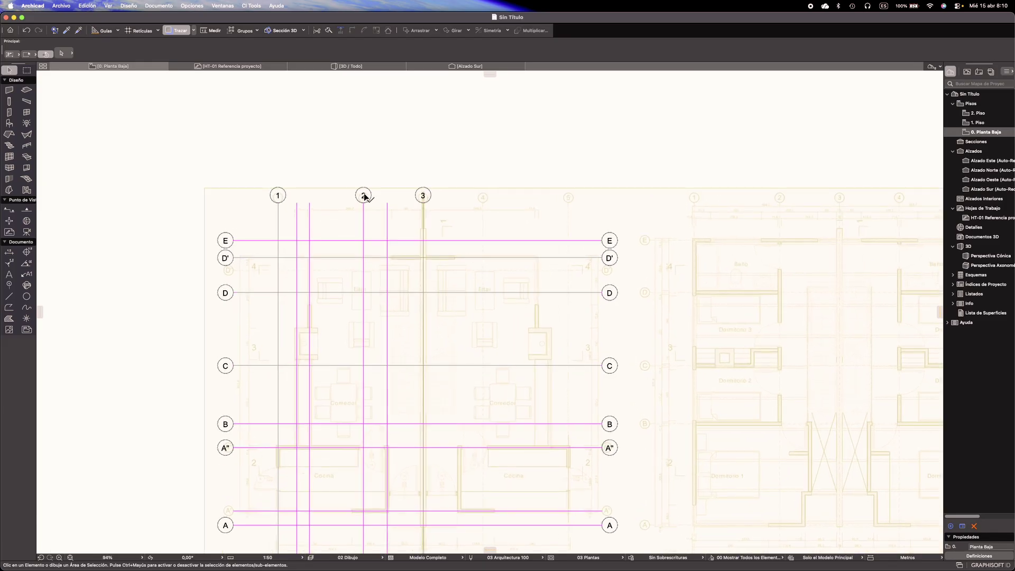
{"action": "scroll", "coordinate": [267, 356], "scroll_direction": "down", "scroll_amount": 3}
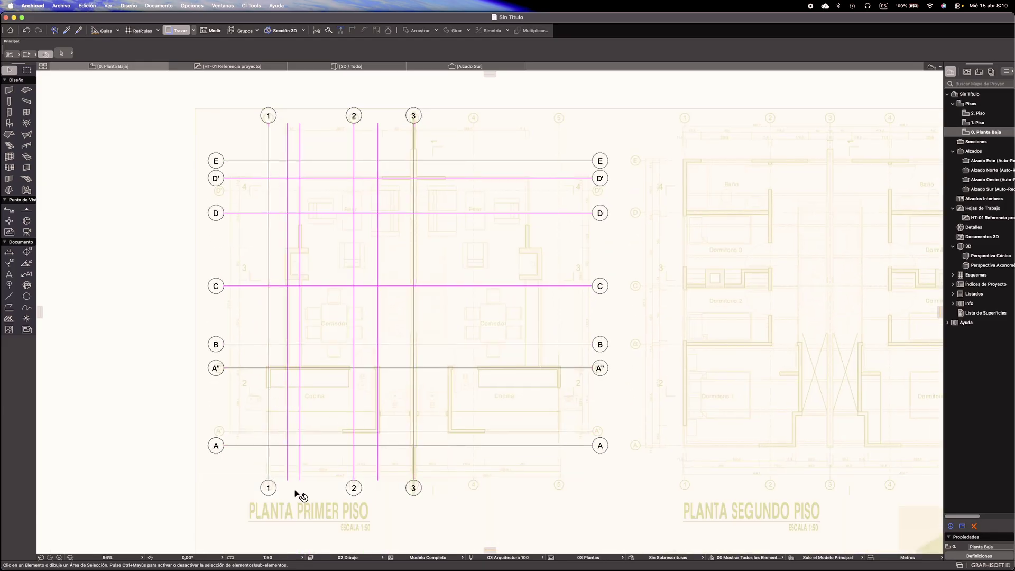
{"action": "scroll", "coordinate": [262, 426], "scroll_direction": "down", "scroll_amount": 2}
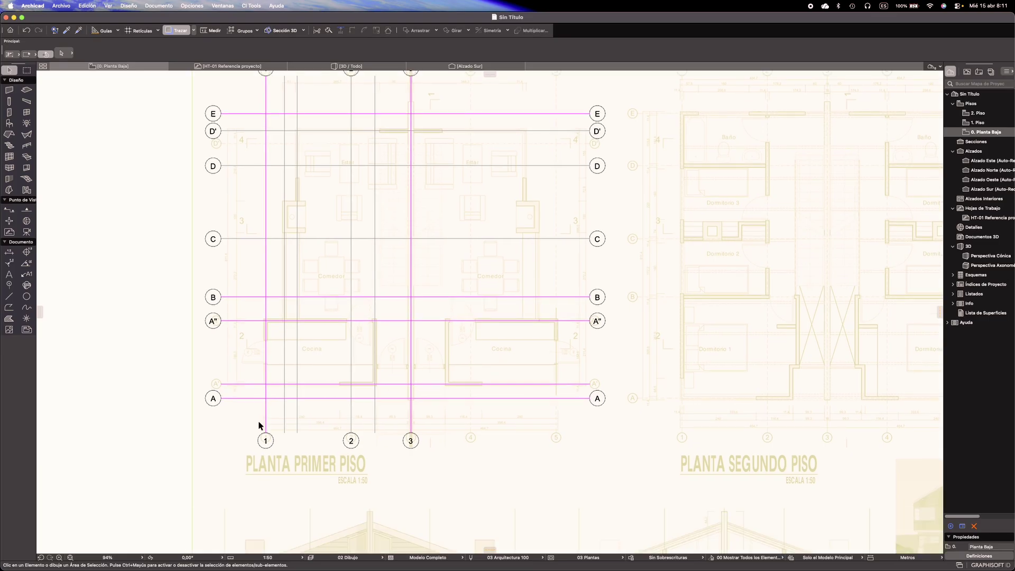
{"action": "scroll", "coordinate": [259, 426], "scroll_direction": "up", "scroll_amount": 5}
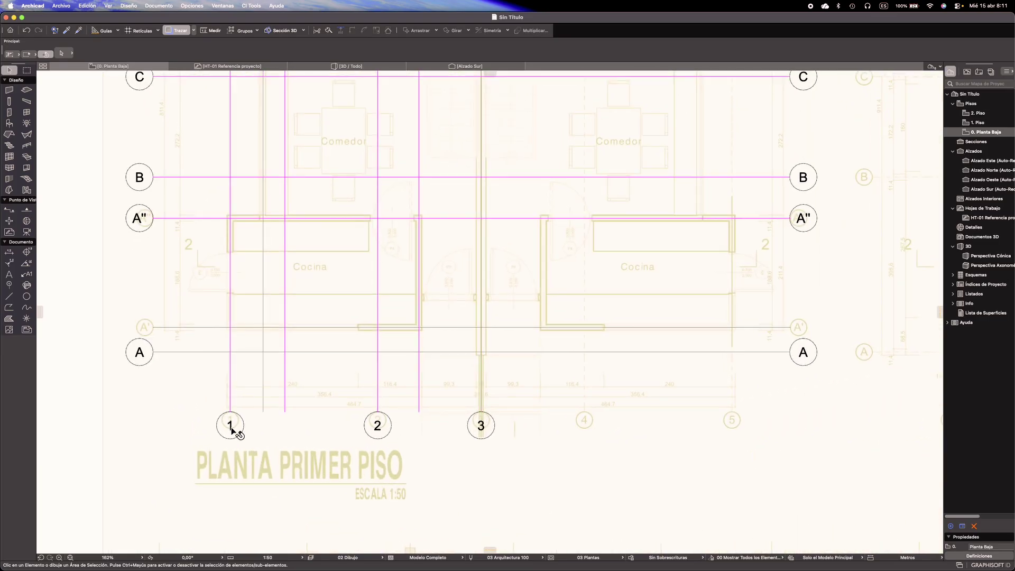
Copy grid axis 1 to the first vertical auxiliary line beside it and align the copy exactly with that line
{"action": "left_click", "coordinate": [231, 429]}
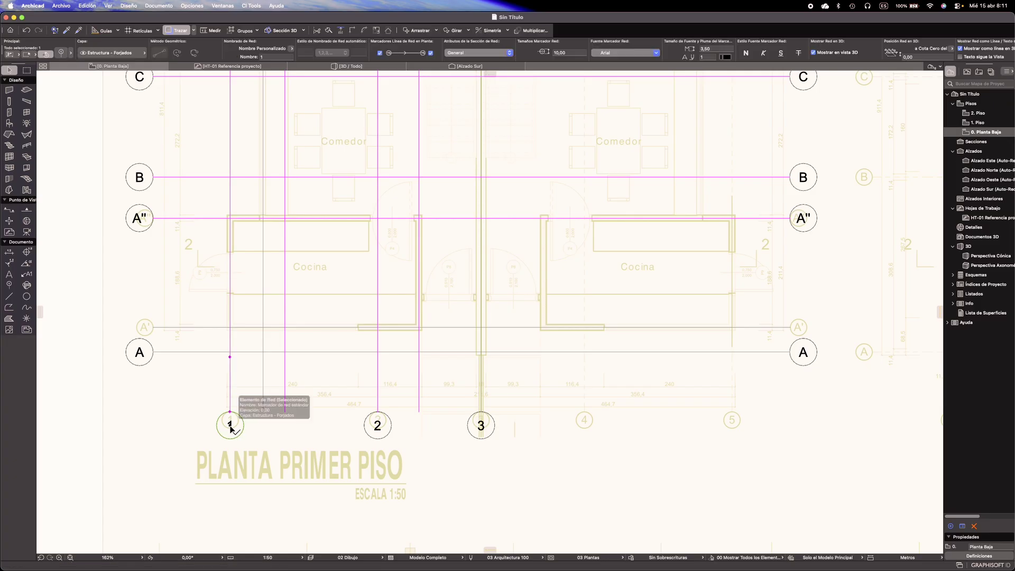
{"action": "key", "text": "super+shift+d"}
{"action": "left_click", "coordinate": [229, 425]}
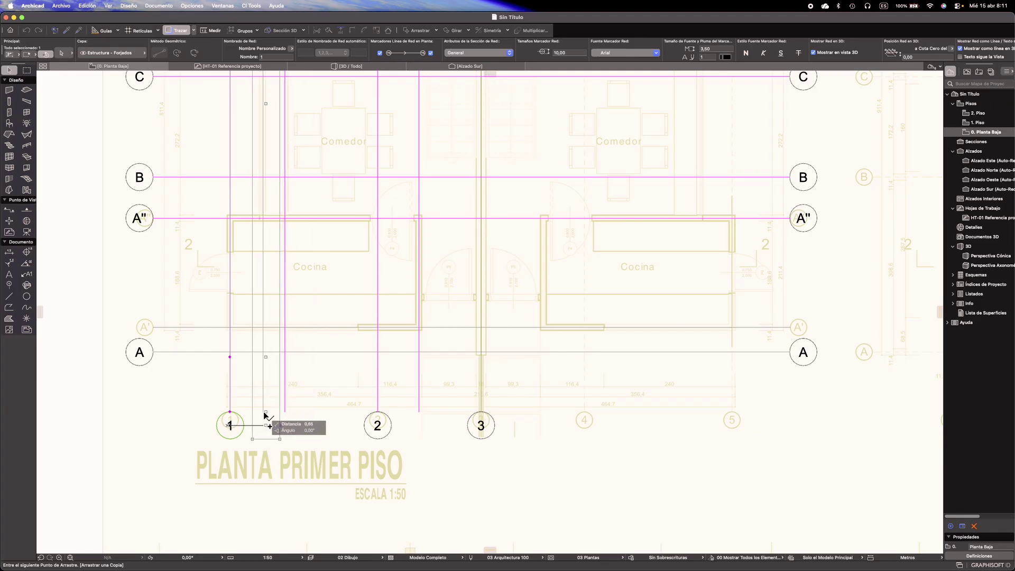
{"action": "left_click", "coordinate": [265, 413]}
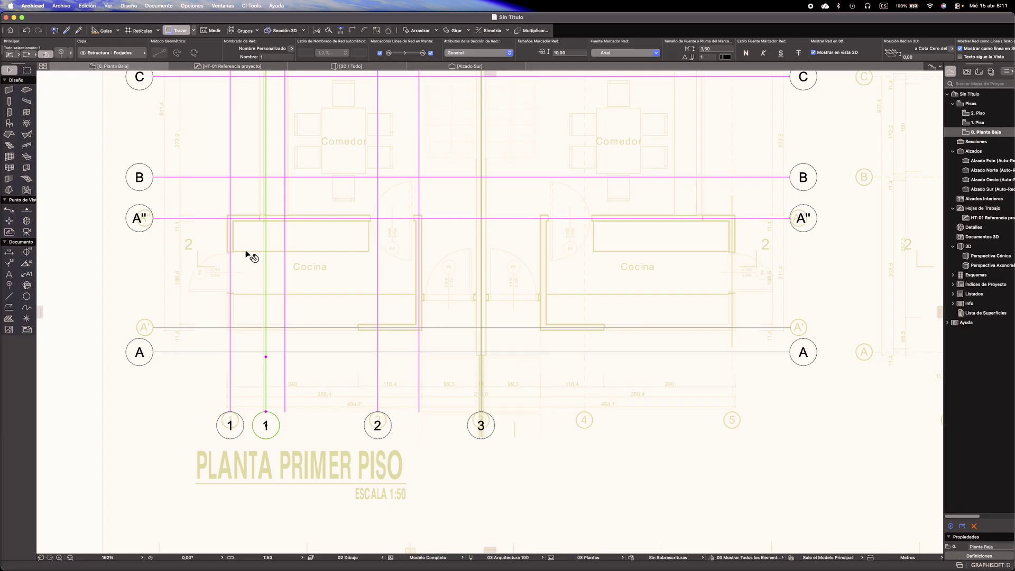
{"action": "scroll", "coordinate": [265, 380], "scroll_direction": "up", "scroll_amount": 3}
{"action": "scroll", "coordinate": [290, 422], "scroll_direction": "up", "scroll_amount": 3}
{"action": "key", "text": "super+d"}
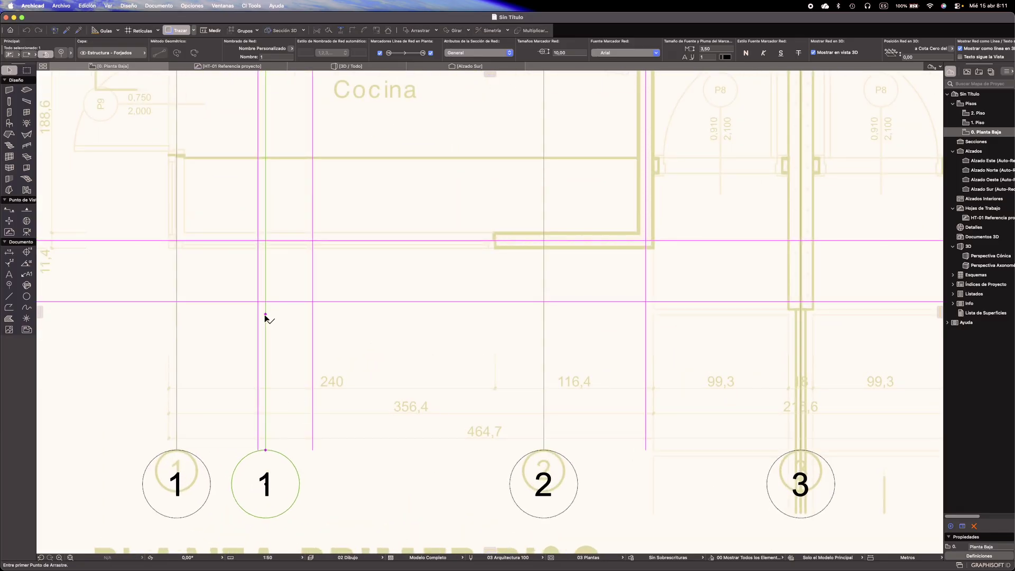
{"action": "left_click", "coordinate": [267, 318]}
{"action": "left_click", "coordinate": [260, 316]}
{"action": "scroll", "coordinate": [298, 252], "scroll_direction": "down", "scroll_amount": 4}
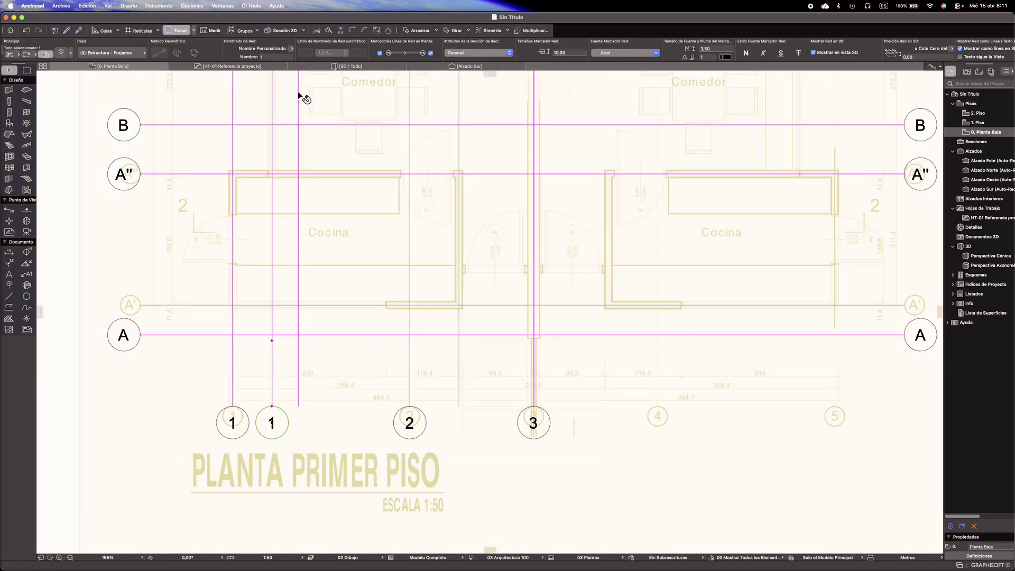
Rename the copied grid axis as 1'
{"action": "left_click", "coordinate": [278, 56]}
{"action": "type", "text": "1'"}
{"action": "scroll", "coordinate": [303, 256], "scroll_direction": "down", "scroll_amount": 2}
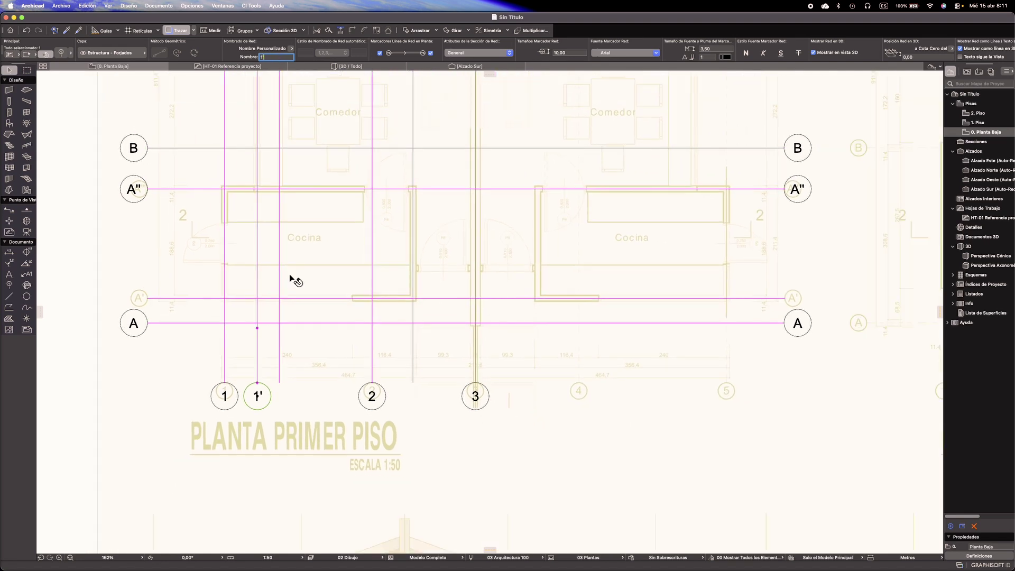
{"action": "left_click", "coordinate": [257, 328]}
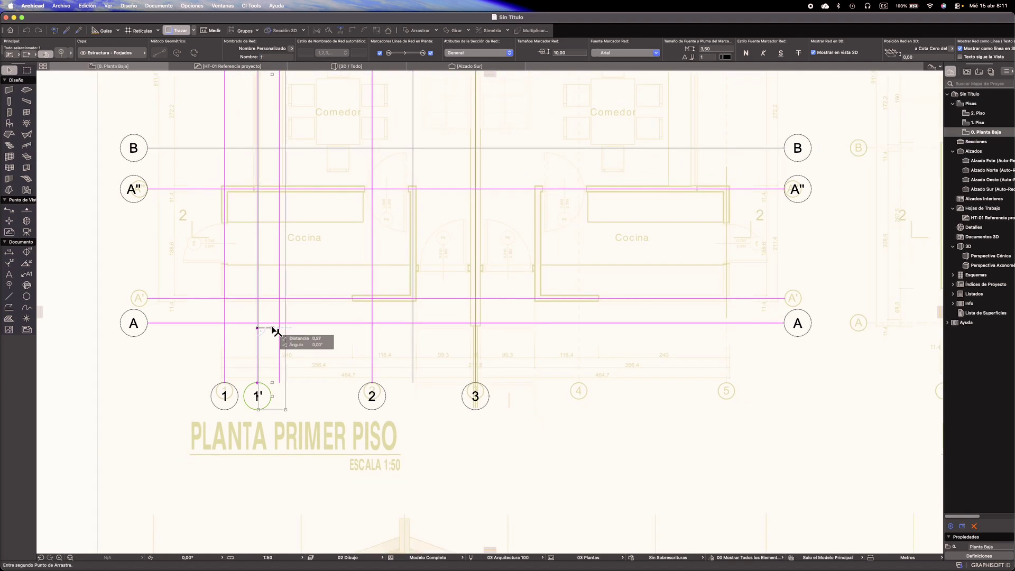
{"action": "left_click", "coordinate": [279, 328]}
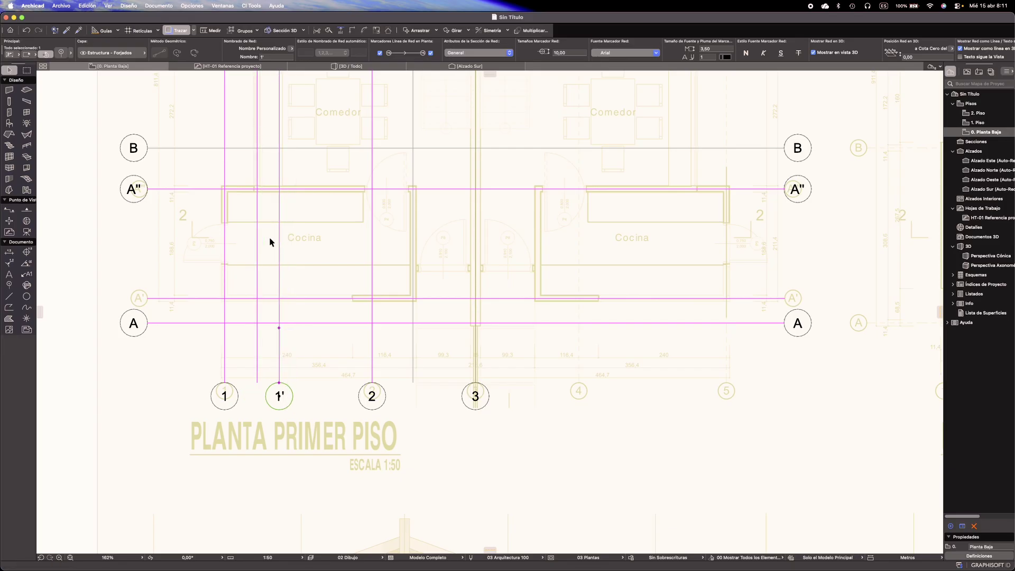
{"action": "key", "text": "ctrl+z"}
Copy axis 1' onto the next vertical auxiliary line toward axis 2 and name the copy 1"
{"action": "key", "text": "ctrl+d"}
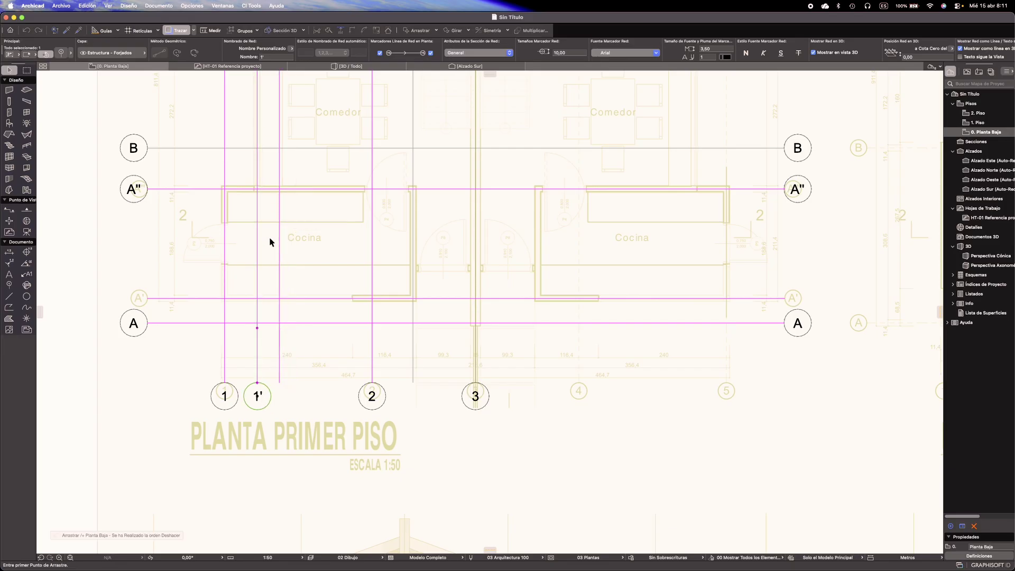
{"action": "left_click", "coordinate": [258, 328]}
{"action": "left_click", "coordinate": [279, 329]}
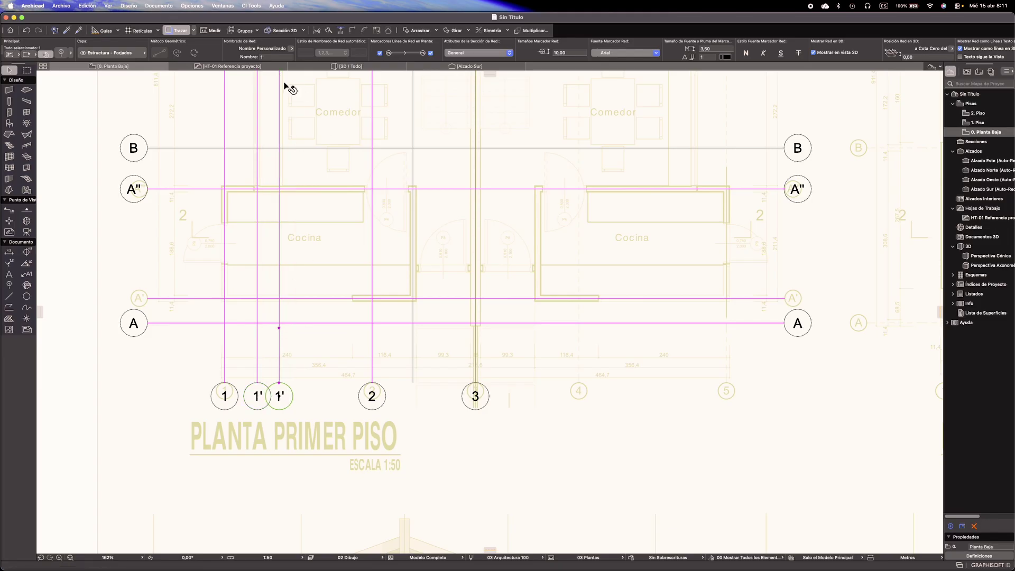
{"action": "left_click", "coordinate": [274, 57]}
Copy grid axis 2 onto the vertical auxiliary line between axes 2 and 3
{"action": "scroll", "coordinate": [401, 279], "scroll_direction": "down", "scroll_amount": 2}
{"action": "middle_click_drag", "start_coordinate": [379, 293], "coordinate": [245, 285]}
{"action": "scroll", "coordinate": [263, 372], "scroll_direction": "up", "scroll_amount": 5}
{"action": "left_click", "coordinate": [233, 376]}
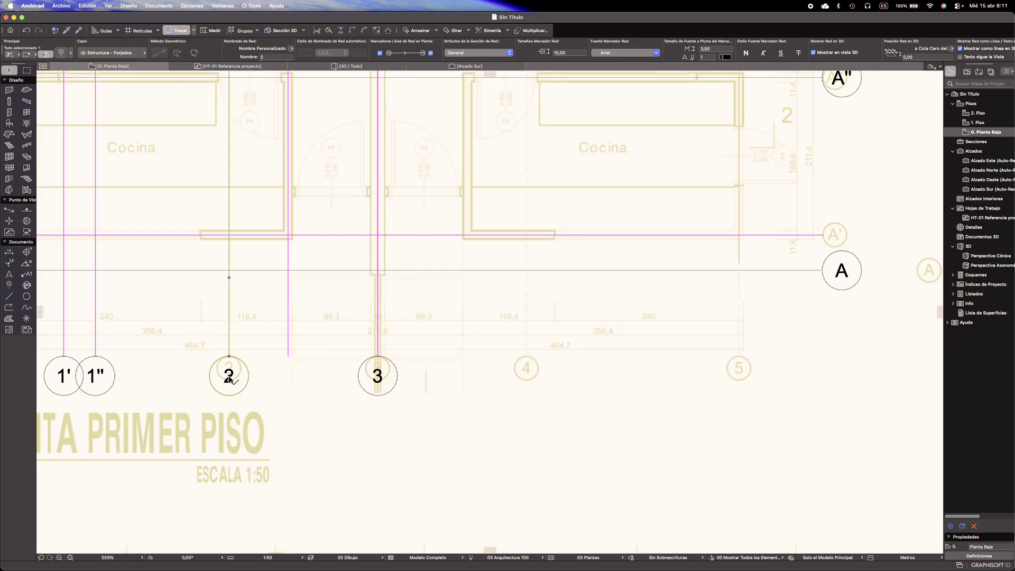
{"action": "left_click", "coordinate": [229, 376]}
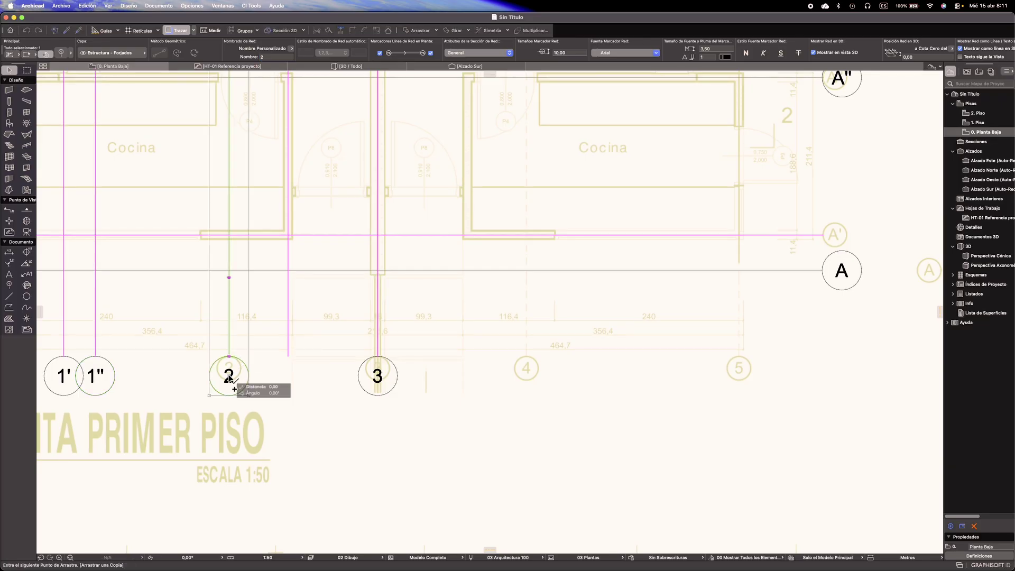
{"action": "key", "text": "alt"}
{"action": "left_click", "coordinate": [290, 357]}
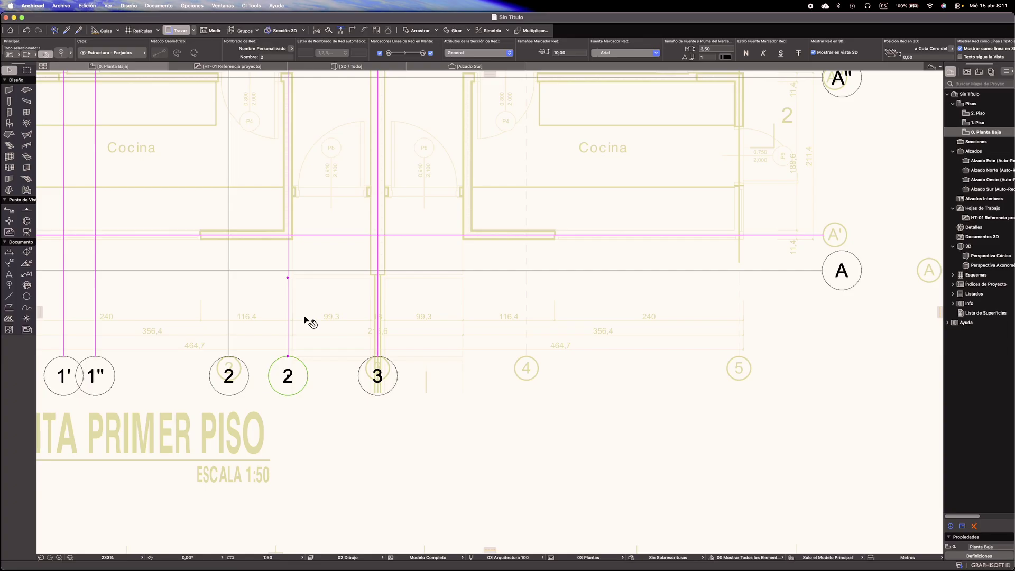
Rename the copy of axis 2 as 2' and deselect it
{"action": "left_click", "coordinate": [267, 57]}
{"action": "type", "text": "'"}
{"action": "scroll", "coordinate": [324, 229], "scroll_direction": "down", "scroll_amount": 5}
{"action": "middle_click_drag", "start_coordinate": [499, 270], "coordinate": [388, 400]}
{"action": "key", "text": "Escape"}
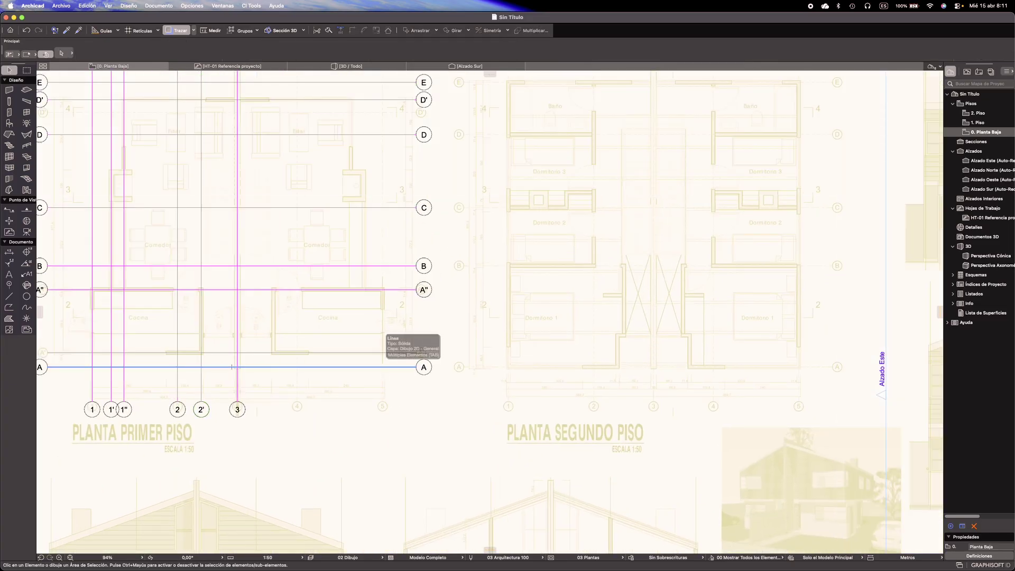
Select all auxiliary 2D lines over the ground floor plan at once and delete them
{"action": "scroll", "coordinate": [376, 366], "scroll_direction": "down", "scroll_amount": 2}
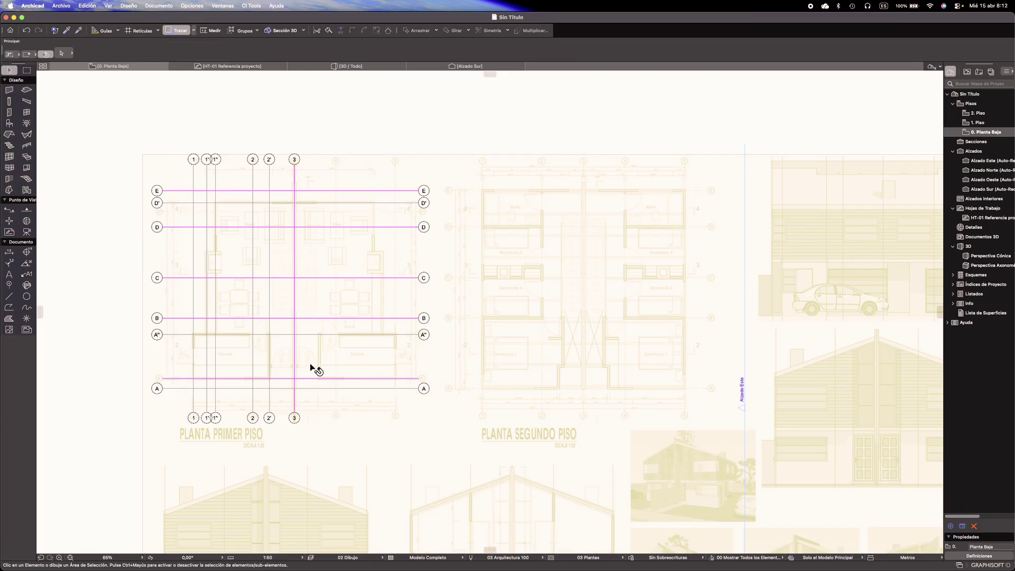
{"action": "scroll", "coordinate": [332, 266], "scroll_direction": "left", "scroll_amount": 2}
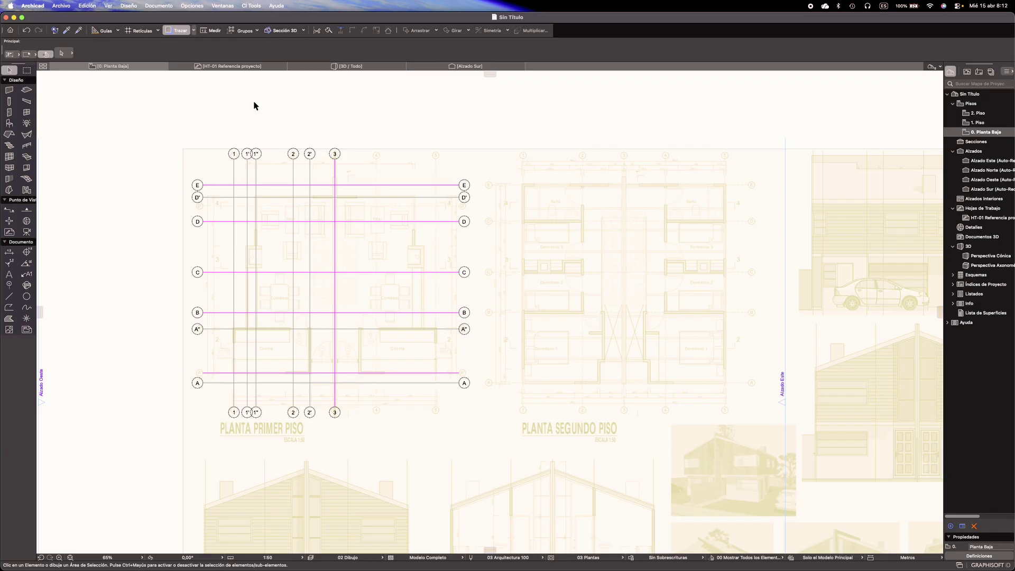
{"action": "left_click", "coordinate": [11, 298]}
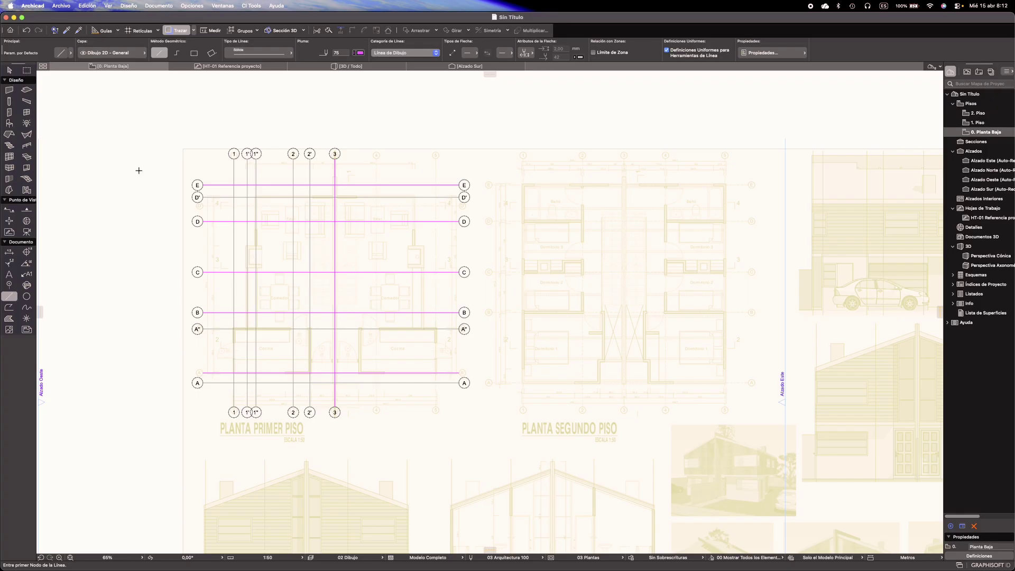
{"action": "key", "text": "super+a"}
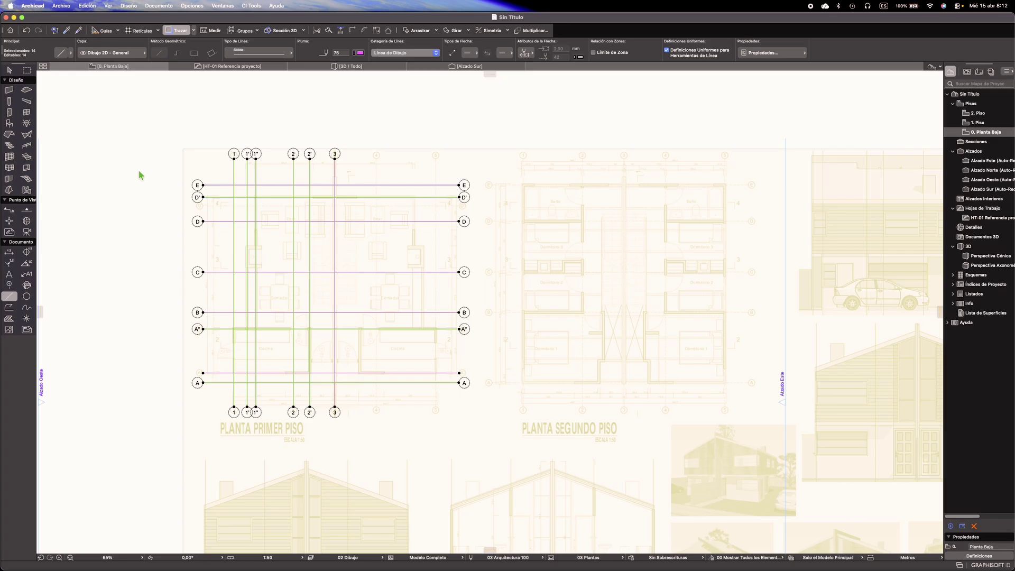
{"action": "key", "text": "Escape"}
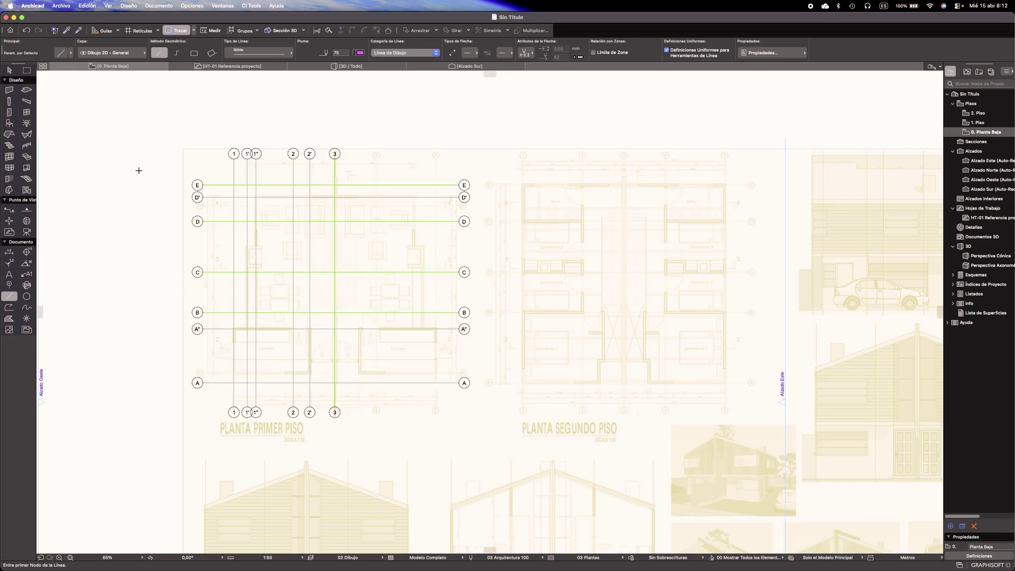
{"action": "key", "text": "Escape"}
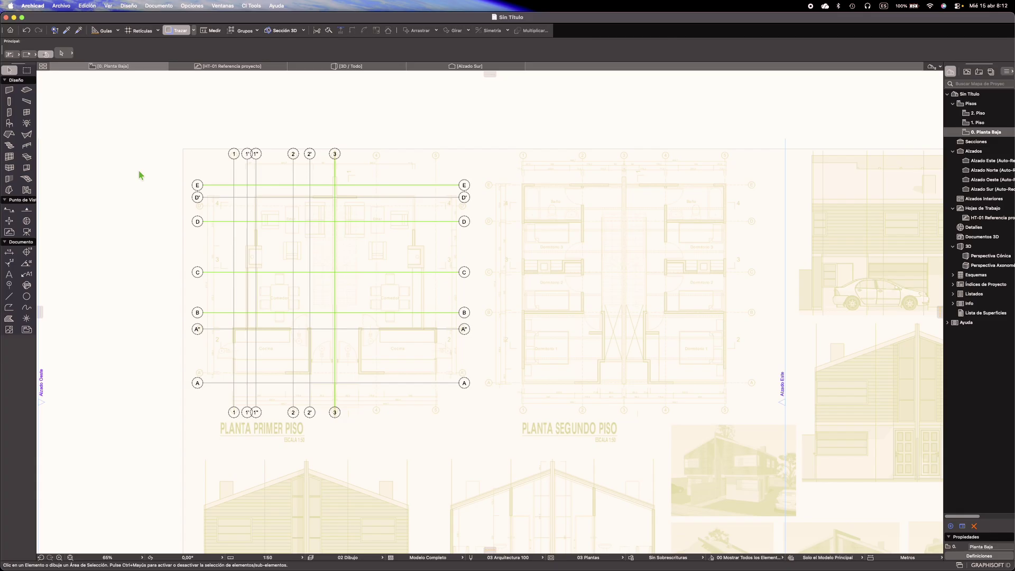
{"action": "left_click", "coordinate": [13, 90]}
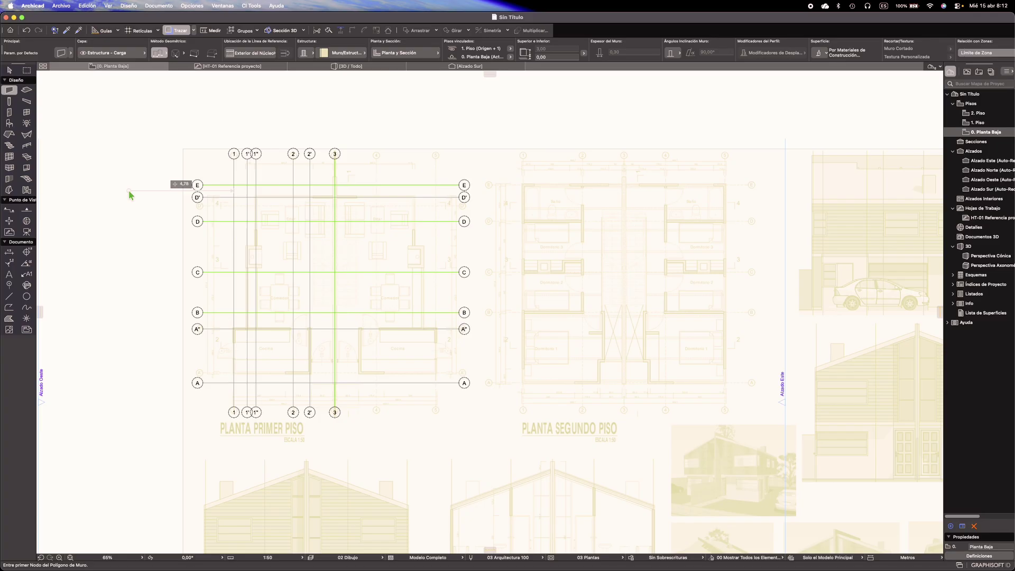
{"action": "key", "text": "Escape"}
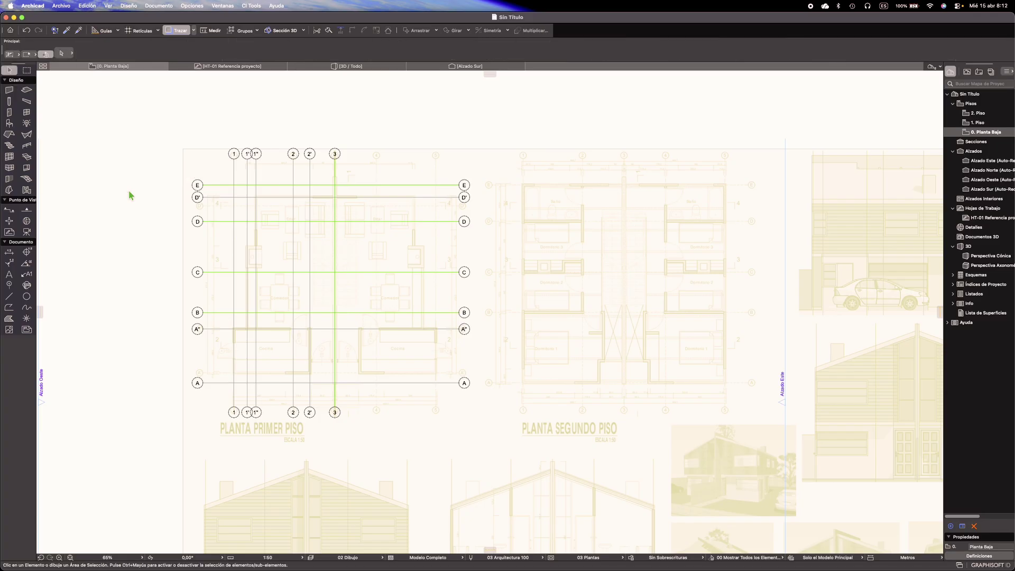
{"action": "left_click", "coordinate": [9, 286]}
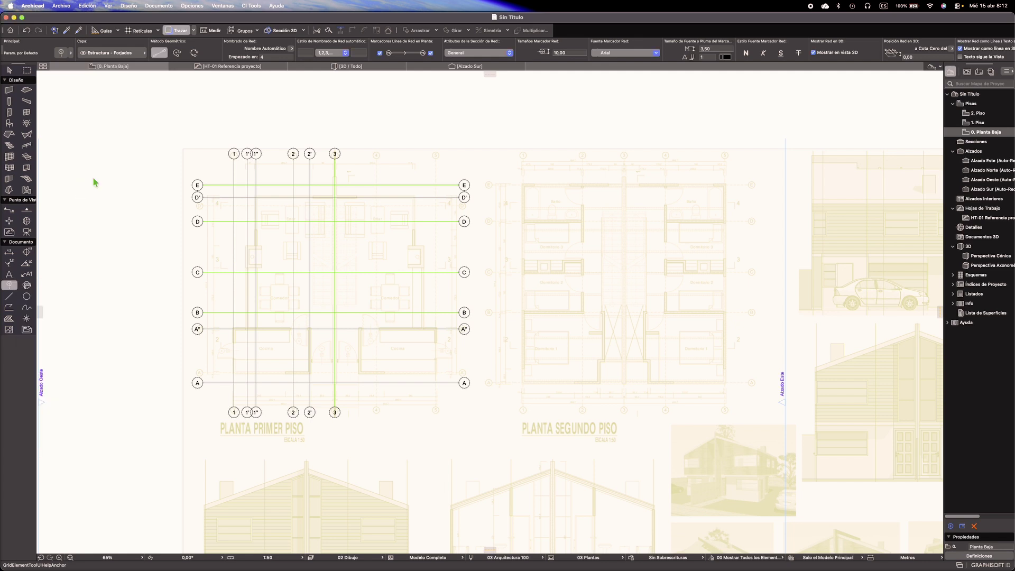
{"action": "key", "text": "super+a"}
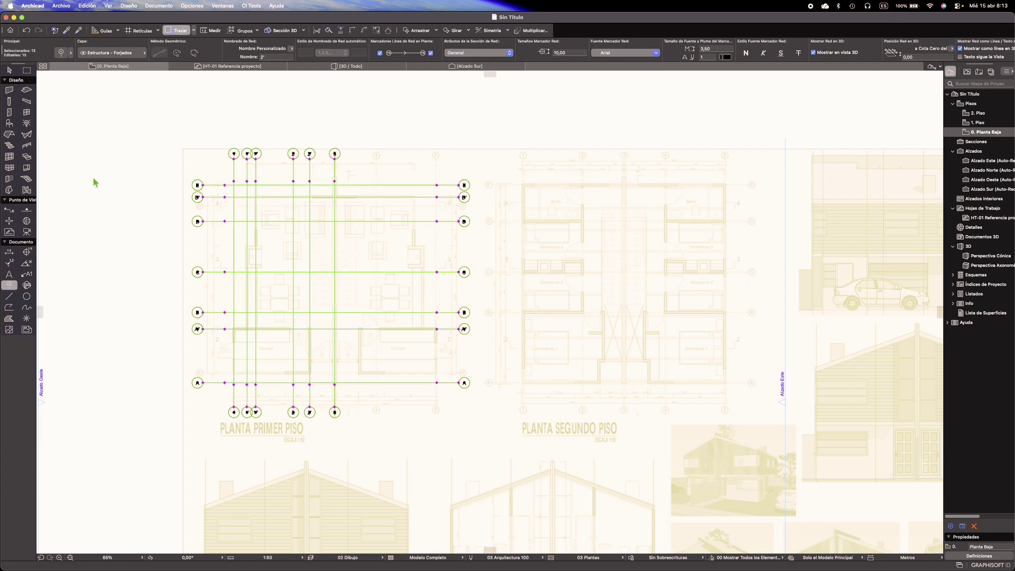
{"action": "key", "text": "Escape"}
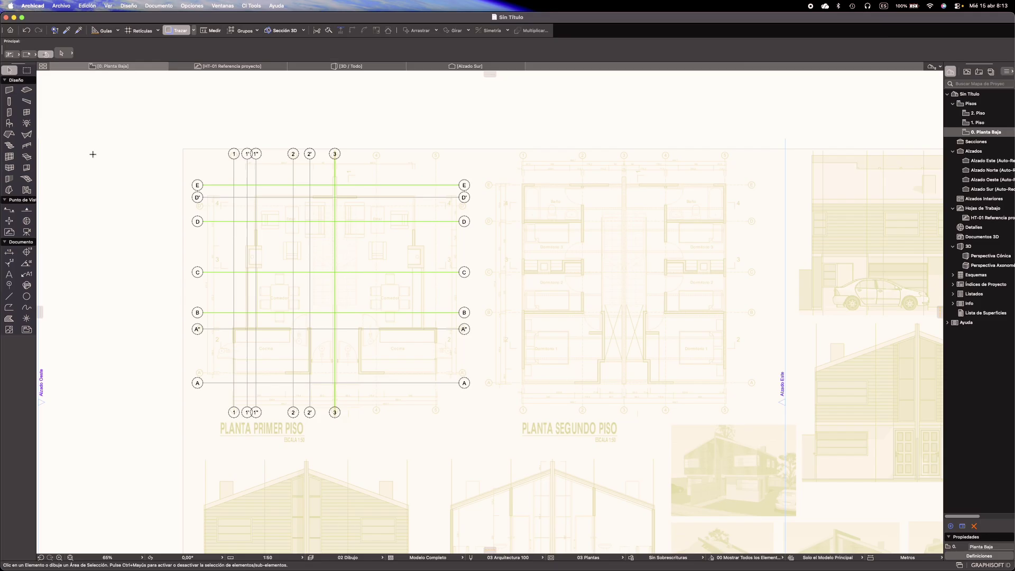
Select all grid elements and set their floor plan line type to Punto & Rayas in the selection settings
{"action": "left_click", "coordinate": [9, 286]}
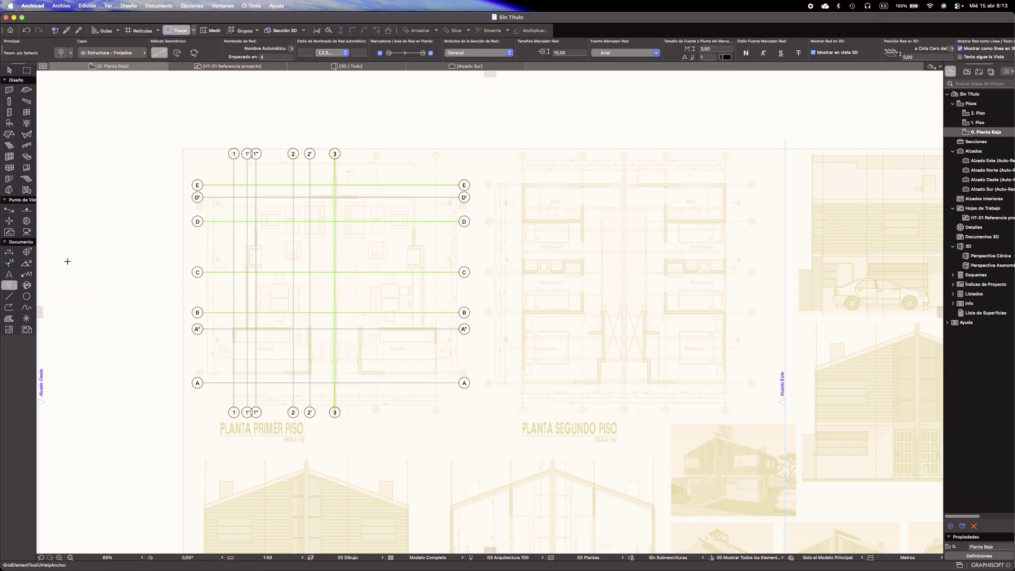
{"action": "key", "text": "super+a"}
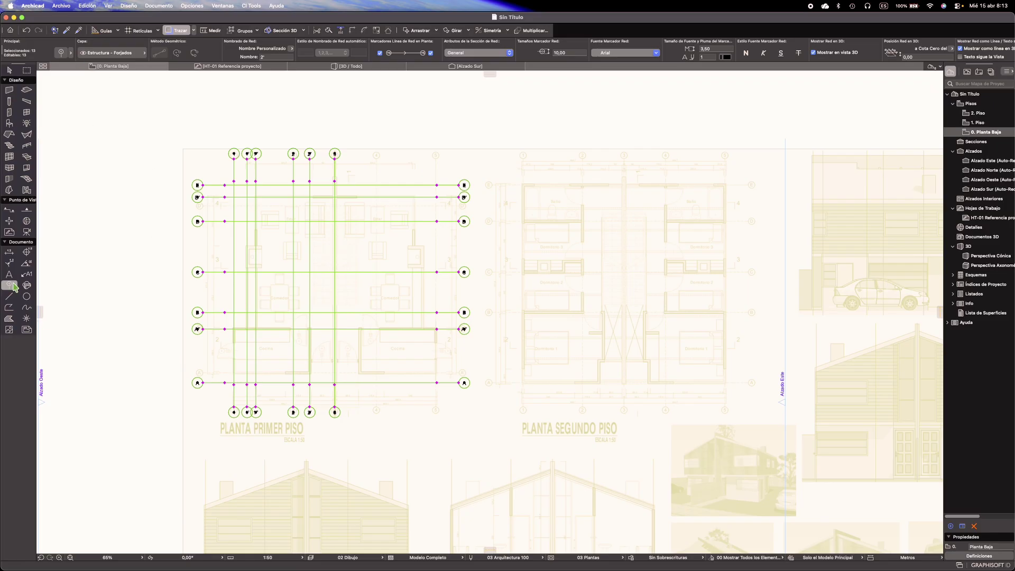
{"action": "left_click", "coordinate": [61, 52]}
{"action": "left_click_drag", "start_coordinate": [503, 48], "coordinate": [428, 68]}
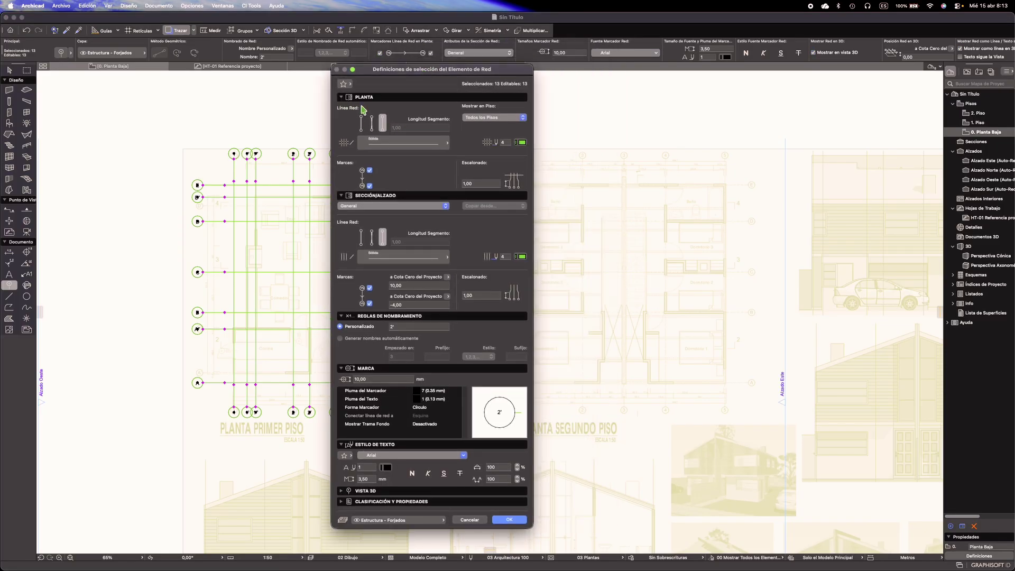
{"action": "left_click", "coordinate": [399, 146]}
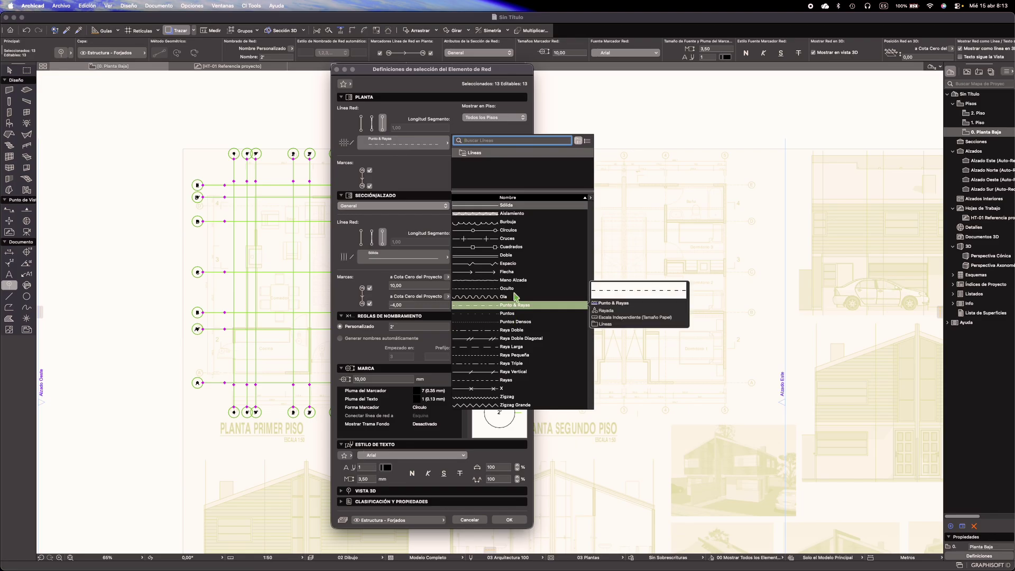
{"action": "left_click", "coordinate": [523, 306]}
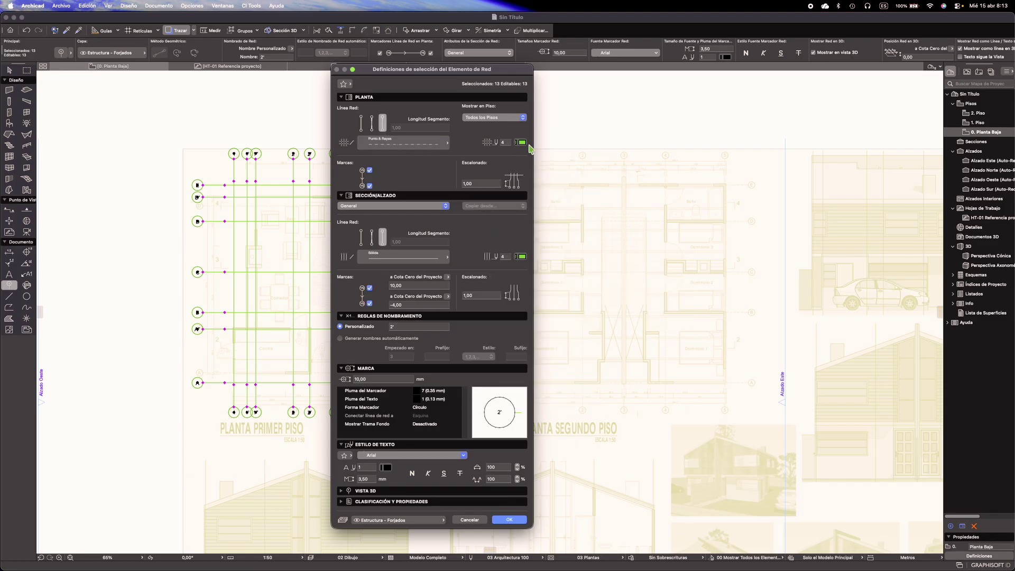
Set the floor plan line pen of the selected grid elements to 62, apply the settings and deselect
{"action": "left_click", "coordinate": [521, 143]}
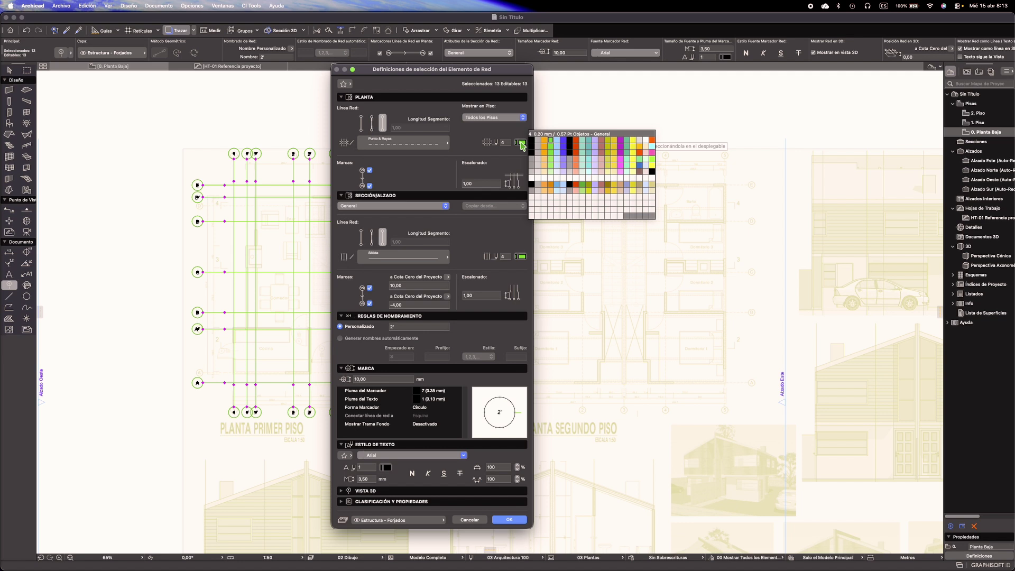
{"action": "left_click", "coordinate": [539, 162]}
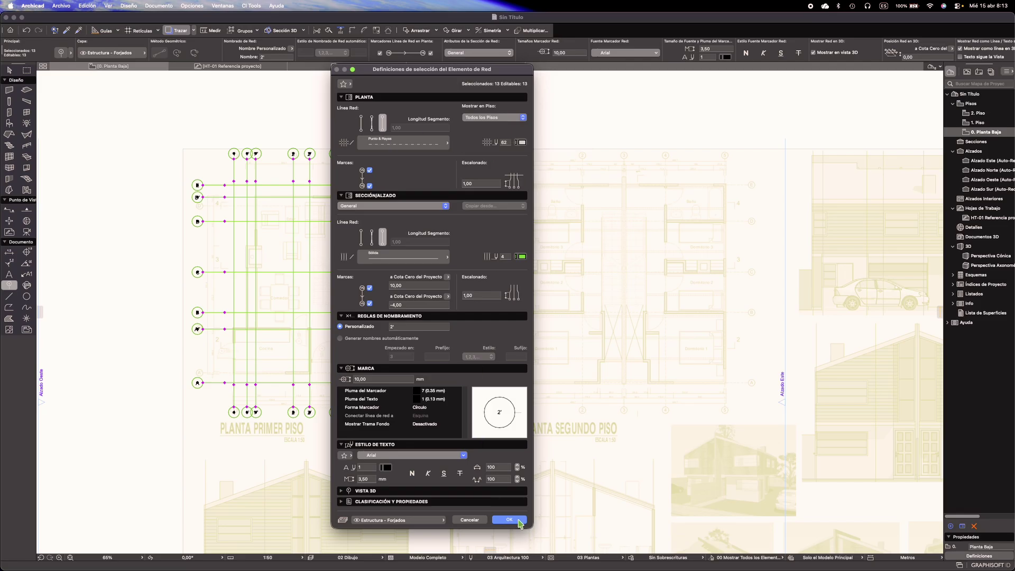
{"action": "left_click", "coordinate": [509, 520]}
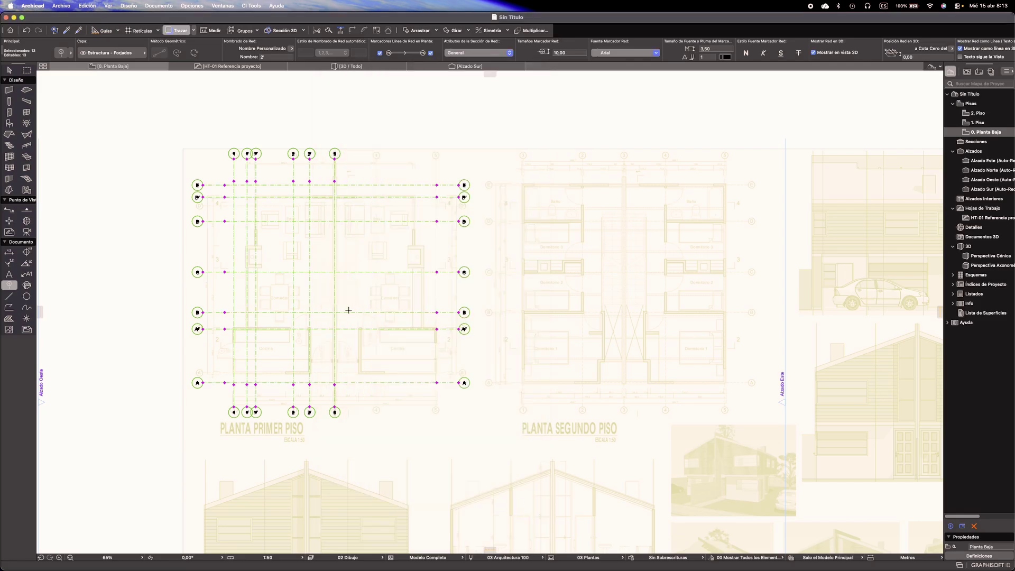
{"action": "scroll", "coordinate": [244, 231], "scroll_direction": "up", "scroll_amount": 5}
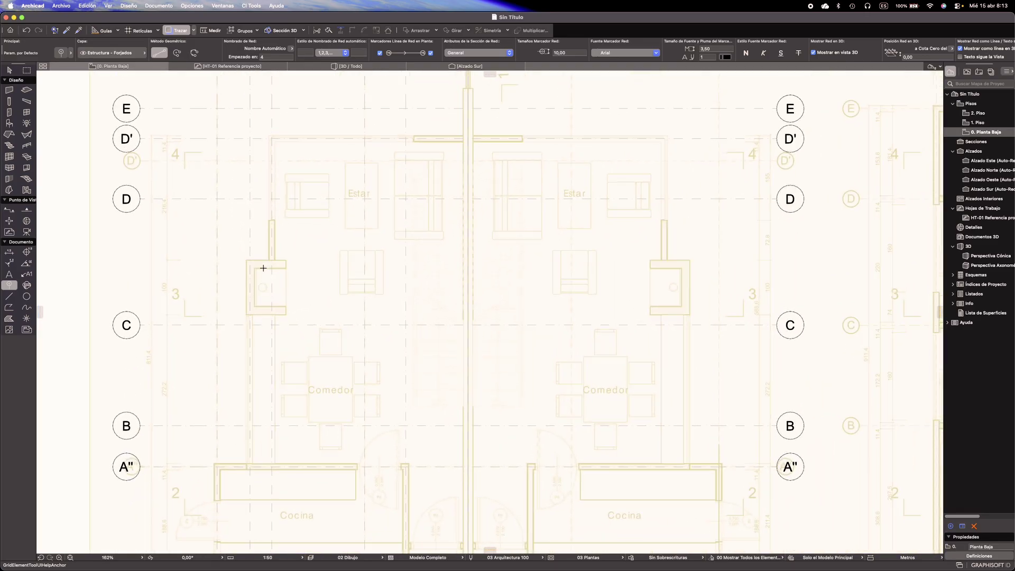
{"action": "scroll", "coordinate": [261, 267], "scroll_direction": "down", "scroll_amount": 5}
{"action": "key", "text": "Escape"}
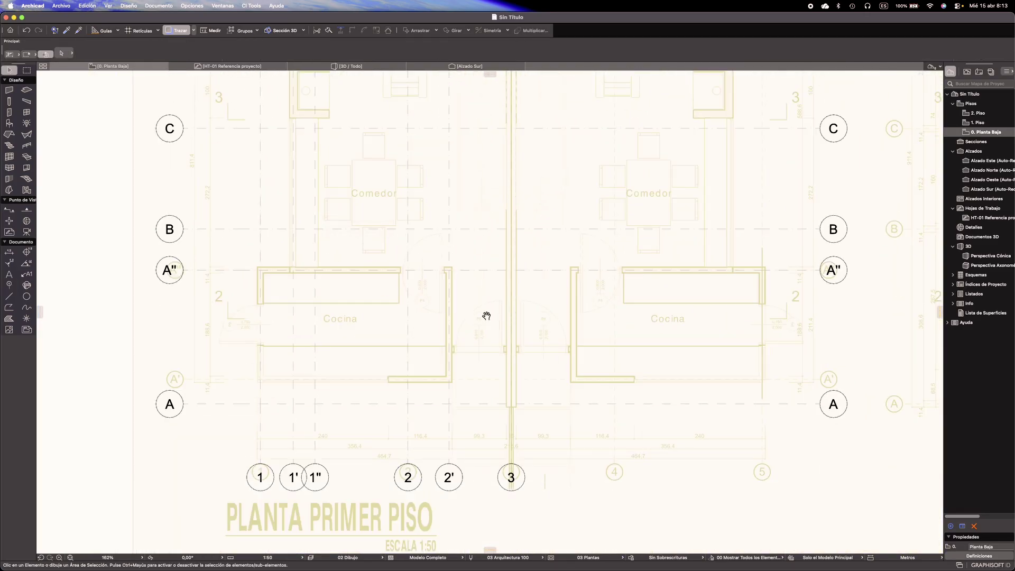
Show the structural grid in the 3D perspective, set the view scale to 1:50 and inspect the axes from above
{"action": "middle_click_drag", "start_coordinate": [487, 316], "coordinate": [362, 283]}
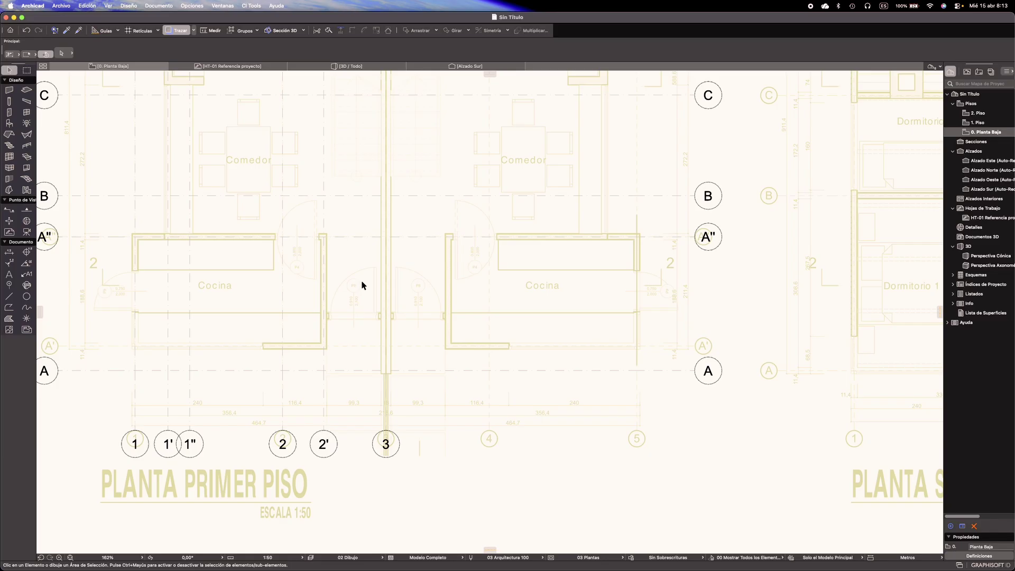
{"action": "scroll", "coordinate": [365, 285], "scroll_direction": "down", "scroll_amount": 3}
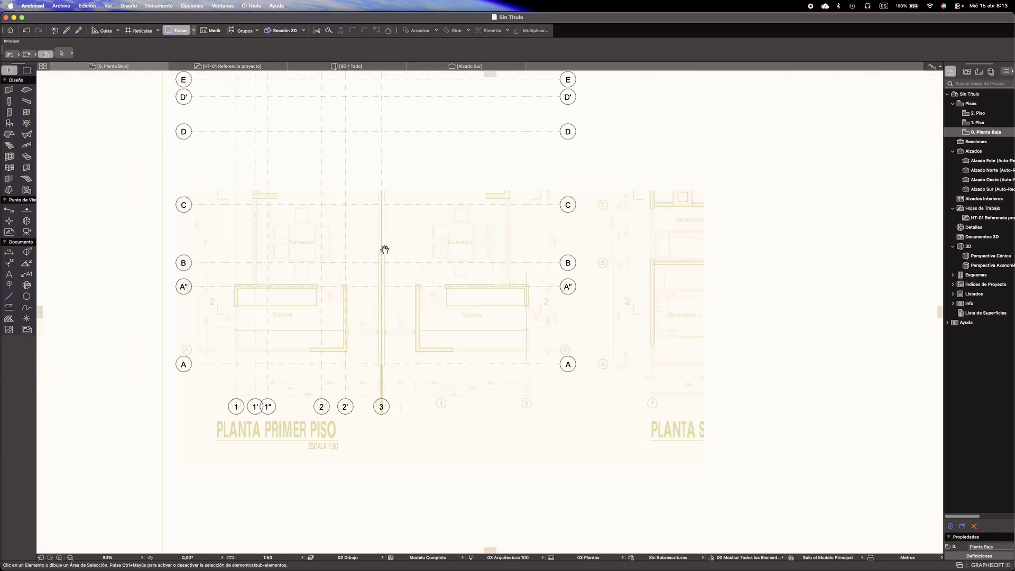
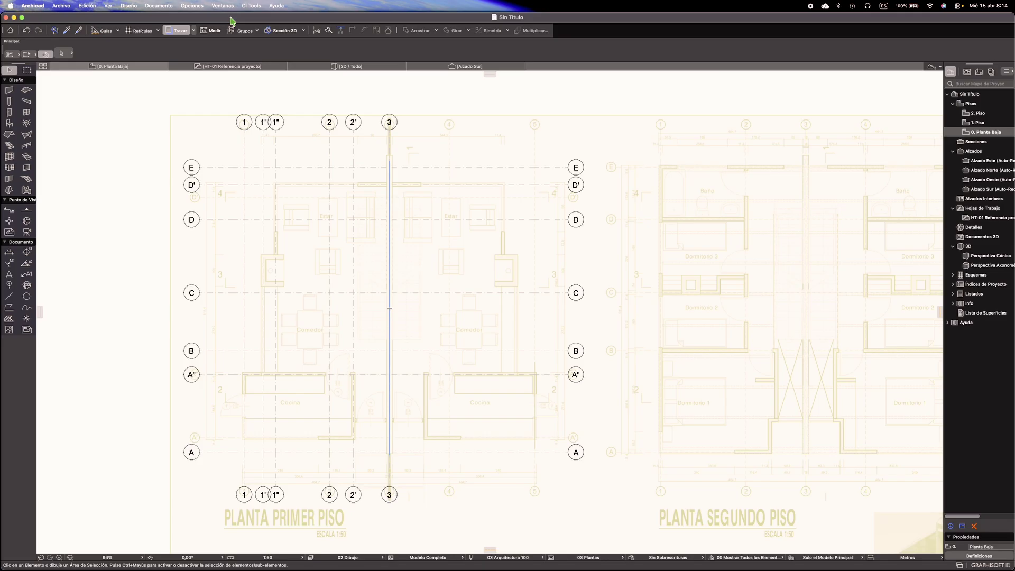
{"action": "key", "text": "F3"}
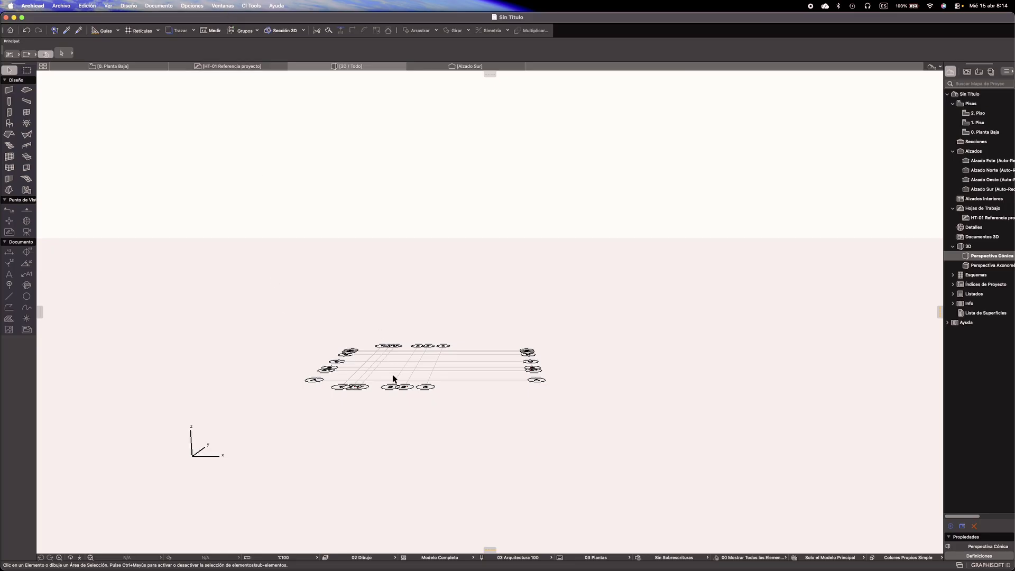
{"action": "left_click", "coordinate": [274, 559]}
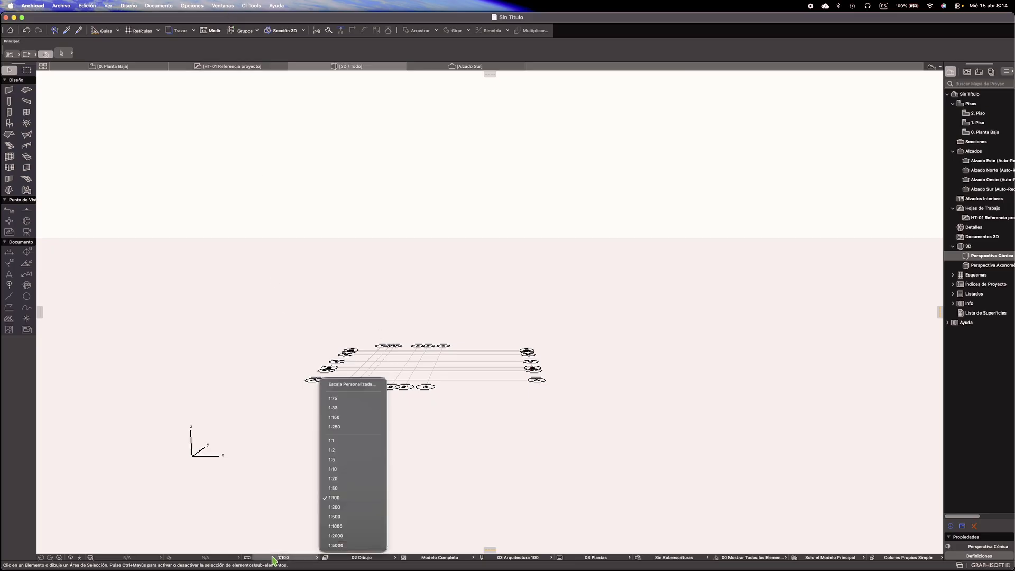
{"action": "left_click", "coordinate": [354, 491]}
{"action": "scroll", "coordinate": [415, 375], "scroll_direction": "up", "scroll_amount": 5}
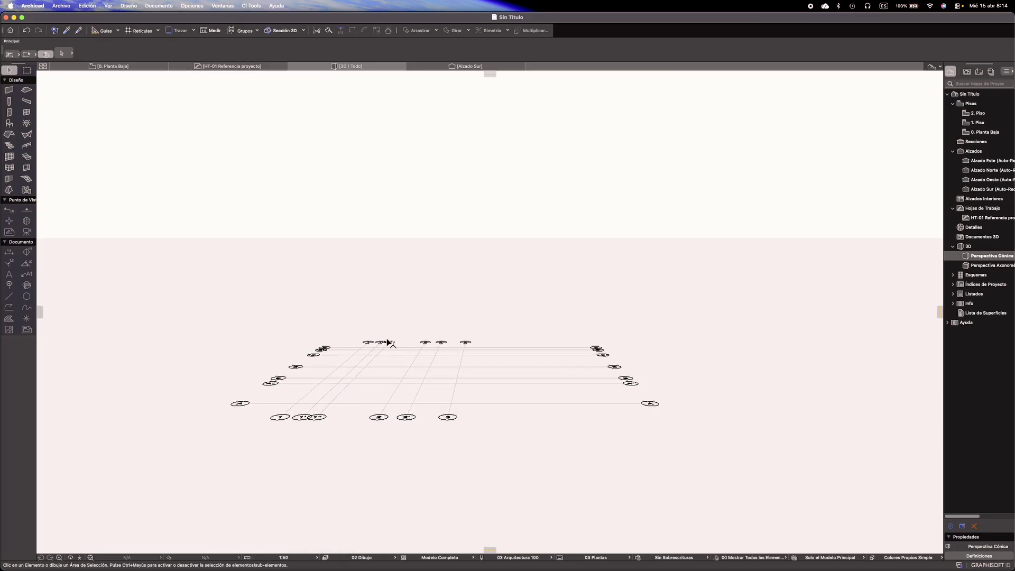
{"action": "middle_click_drag", "start_coordinate": [415, 375], "coordinate": [418, 345], "text": "shift"}
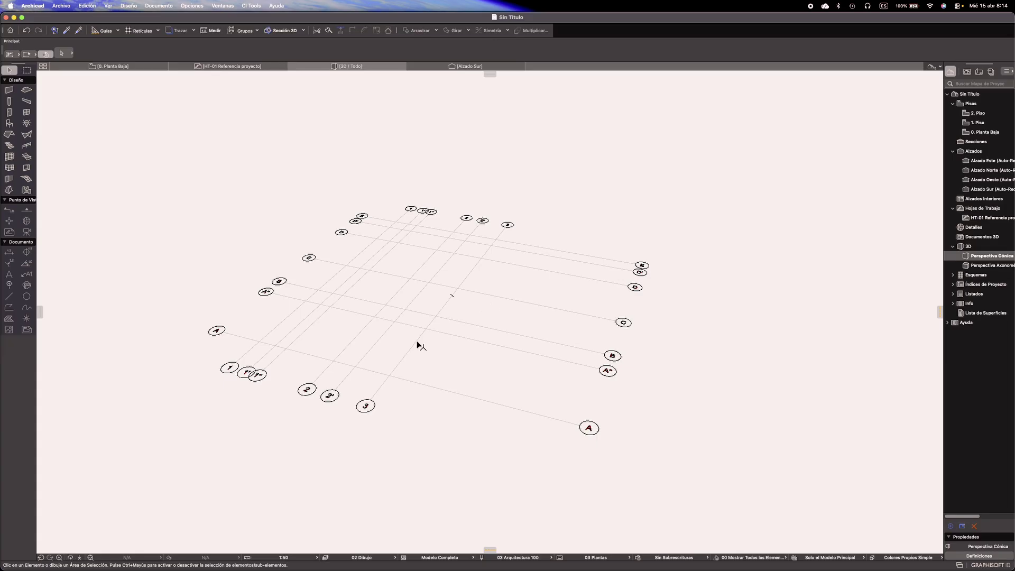
Return to the floor plan and measure the first floor's height in section CORTE 4-4 with a temporary vertical line
{"action": "key", "text": "F2"}
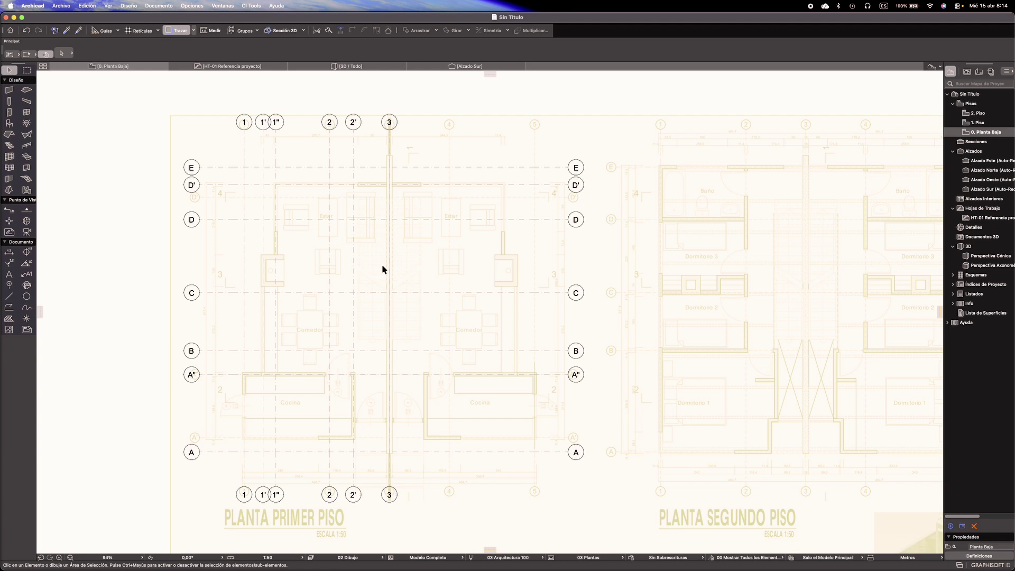
{"action": "scroll", "coordinate": [365, 195], "scroll_direction": "down", "scroll_amount": 10}
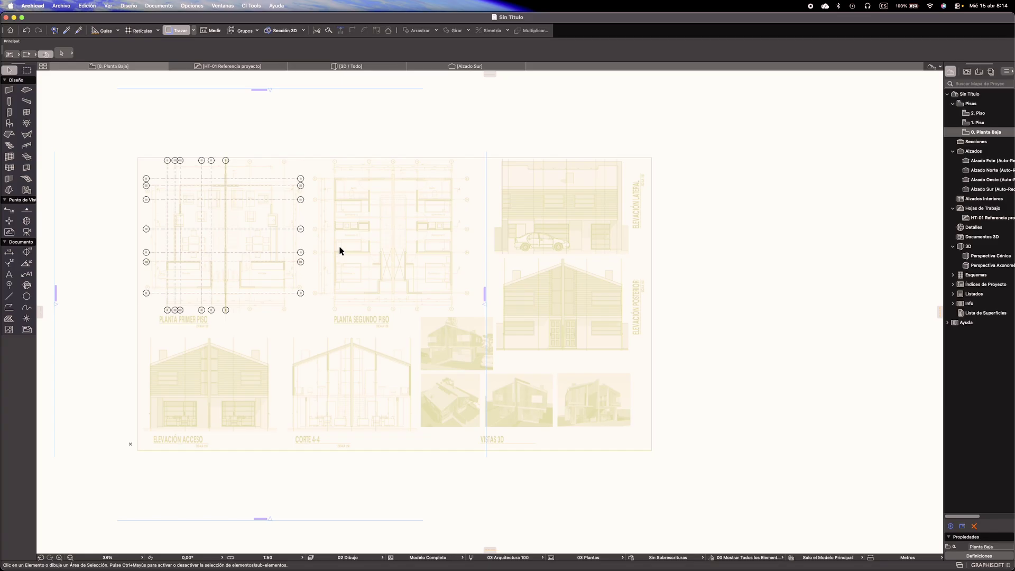
{"action": "scroll", "coordinate": [317, 429], "scroll_direction": "up", "scroll_amount": 10}
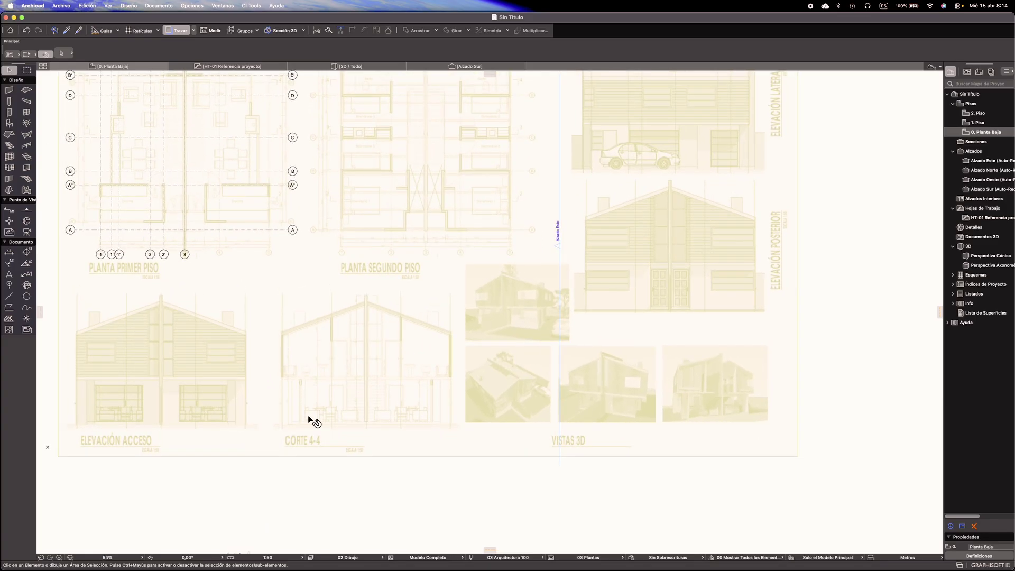
{"action": "scroll", "coordinate": [316, 429], "scroll_direction": "up", "scroll_amount": 5}
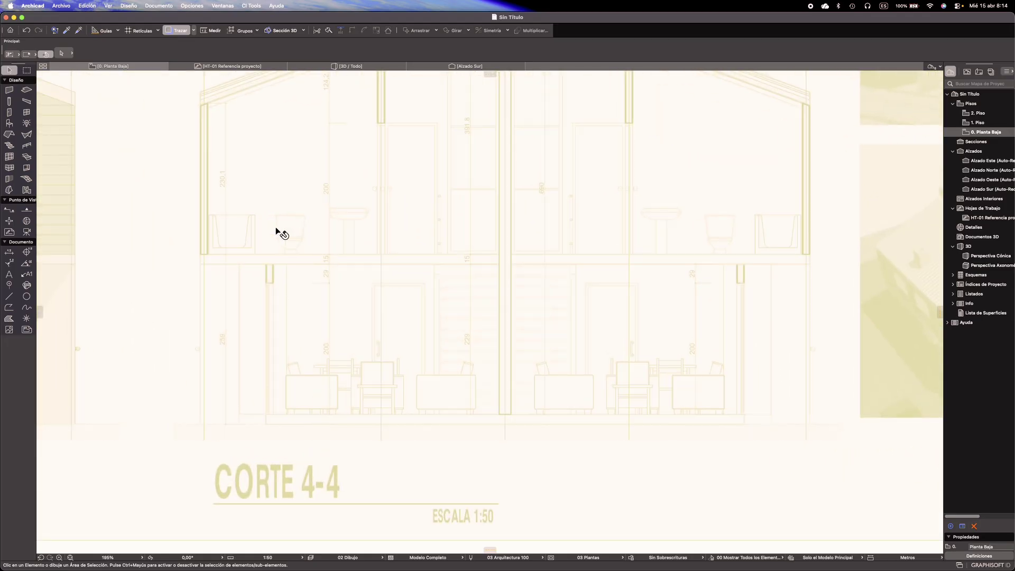
{"action": "left_click", "coordinate": [10, 298]}
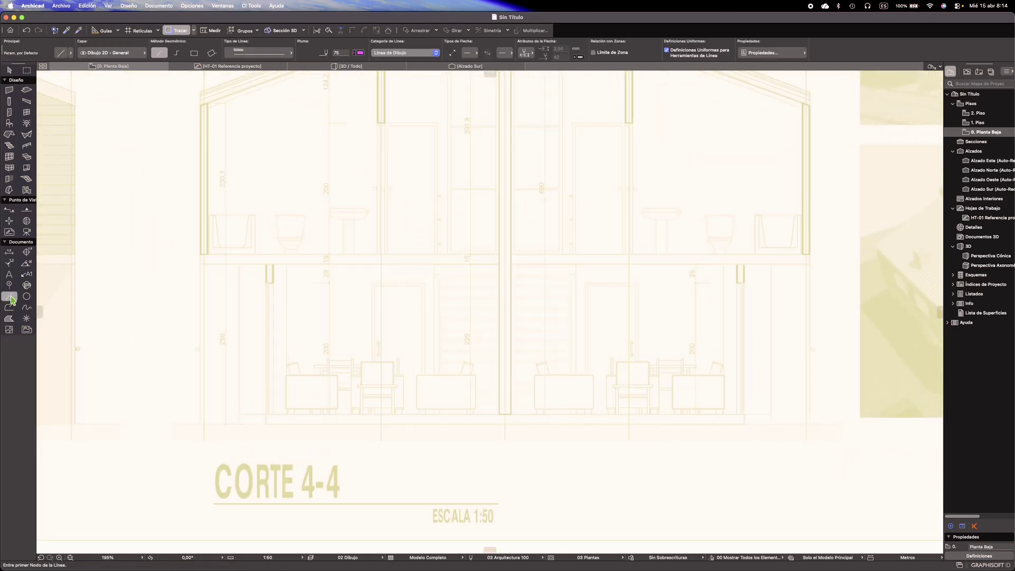
{"action": "left_click", "coordinate": [343, 414]}
{"action": "scroll", "coordinate": [346, 254], "scroll_direction": "up", "scroll_amount": 5}
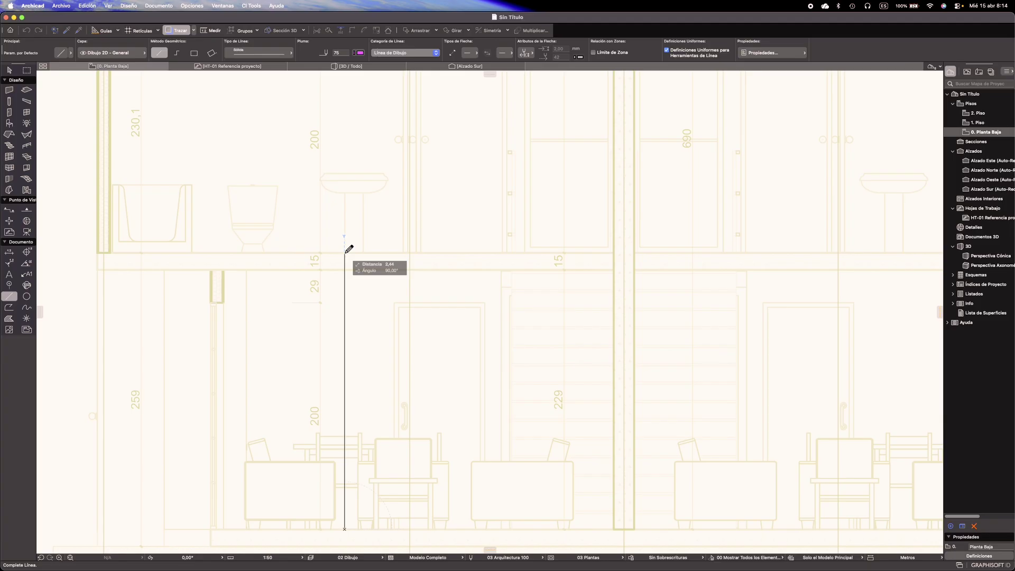
{"action": "scroll", "coordinate": [349, 249], "scroll_direction": "down", "scroll_amount": 3}
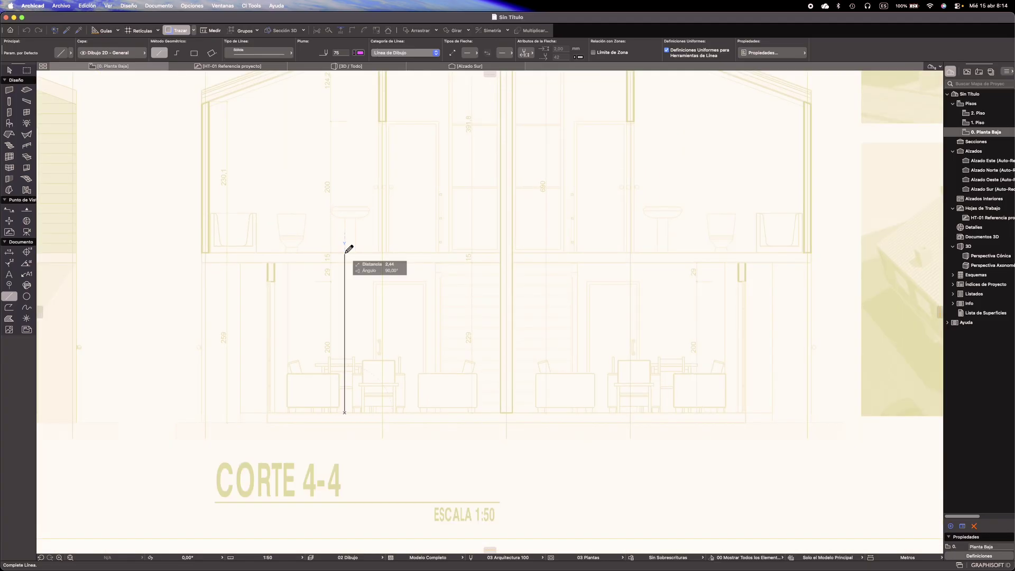
{"action": "key", "text": "Escape"}
{"action": "key", "text": "Escape"}
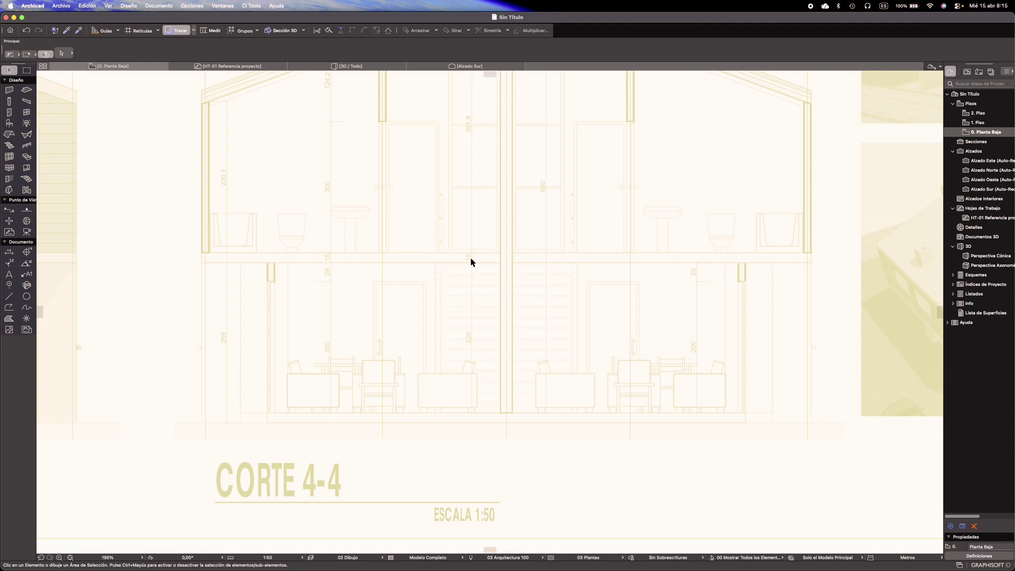
Measure the height from the second floor's level to the top of the central wall in section CORTE 4-4
{"action": "mouse_move", "coordinate": [451, 256]}
{"action": "middle_mouse_down"}
{"action": "mouse_move", "coordinate": [365, 354]}
{"action": "mouse_move", "coordinate": [357, 386]}
{"action": "middle_mouse_up"}
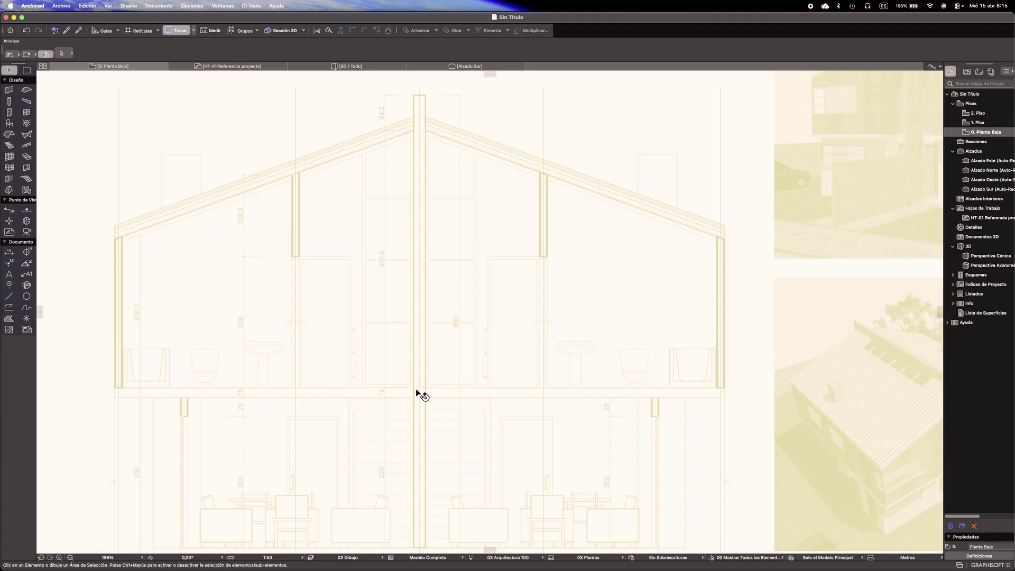
{"action": "key", "text": "m"}
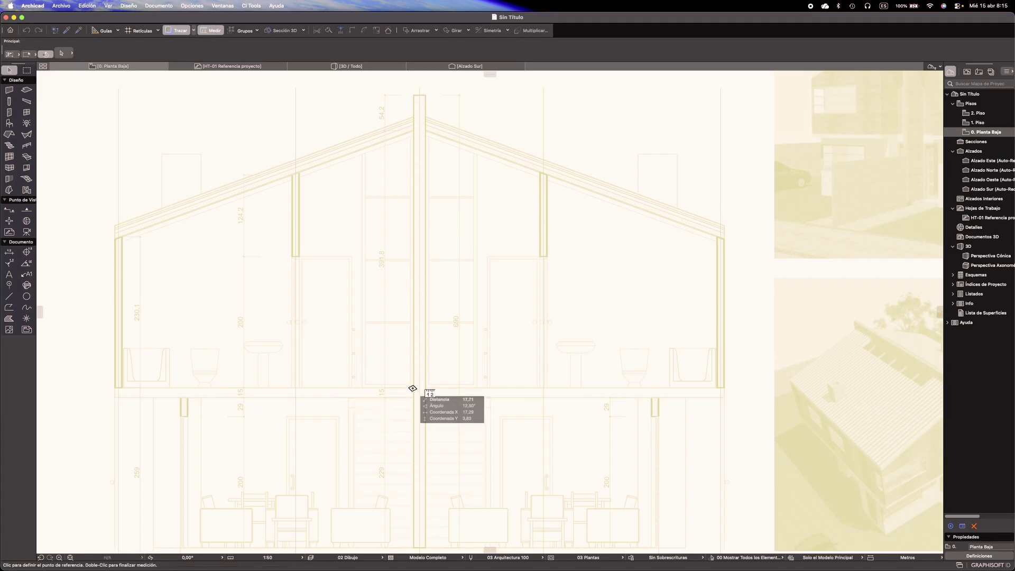
{"action": "left_click", "coordinate": [413, 389]}
{"action": "scroll", "coordinate": [414, 265], "scroll_direction": "up", "scroll_amount": 2}
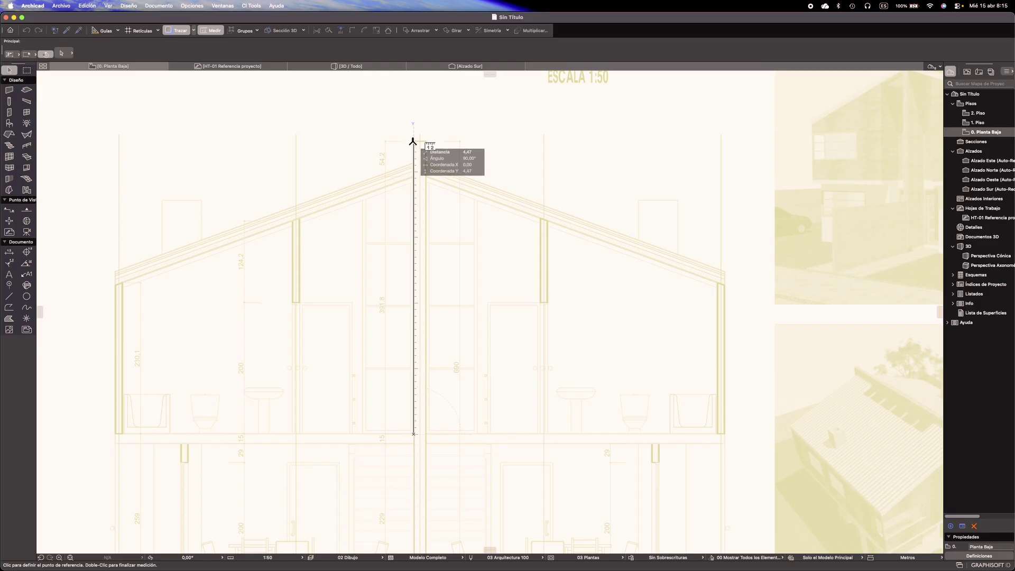
{"action": "key", "text": "Escape"}
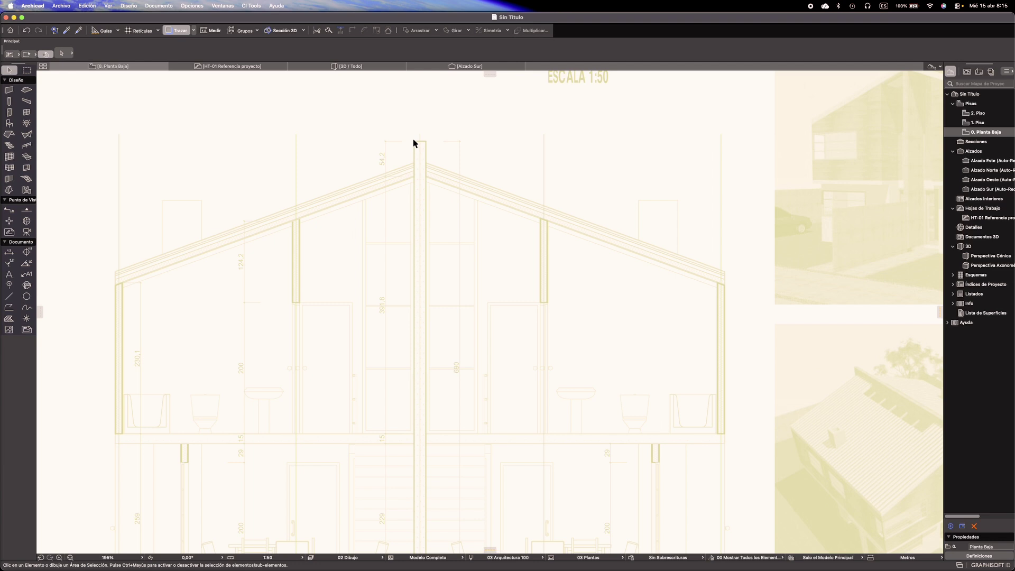
Open the story settings, rename story 0 as Primer piso and set its height to 2,5 m
{"action": "scroll", "coordinate": [406, 152], "scroll_direction": "down", "scroll_amount": 6}
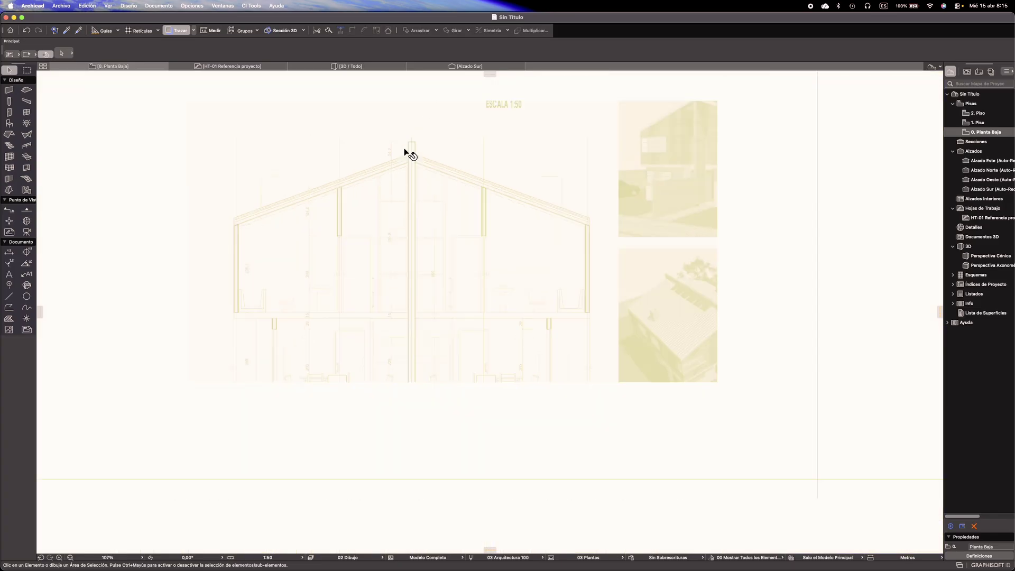
{"action": "middle_click_drag", "start_coordinate": [497, 193], "coordinate": [464, 411]}
{"action": "middle_click_drag", "start_coordinate": [374, 226], "coordinate": [387, 285]}
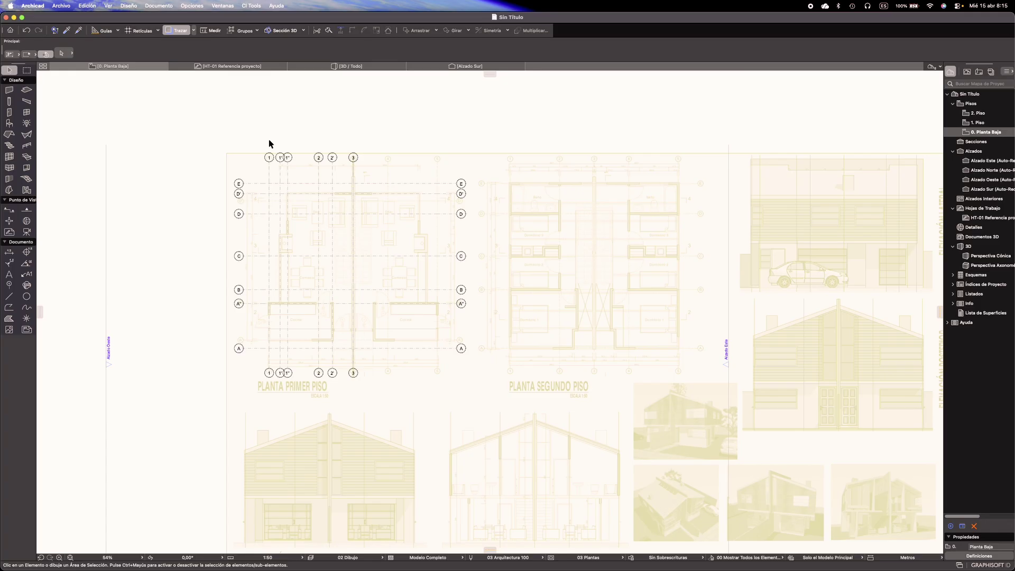
{"action": "key", "text": "super+7"}
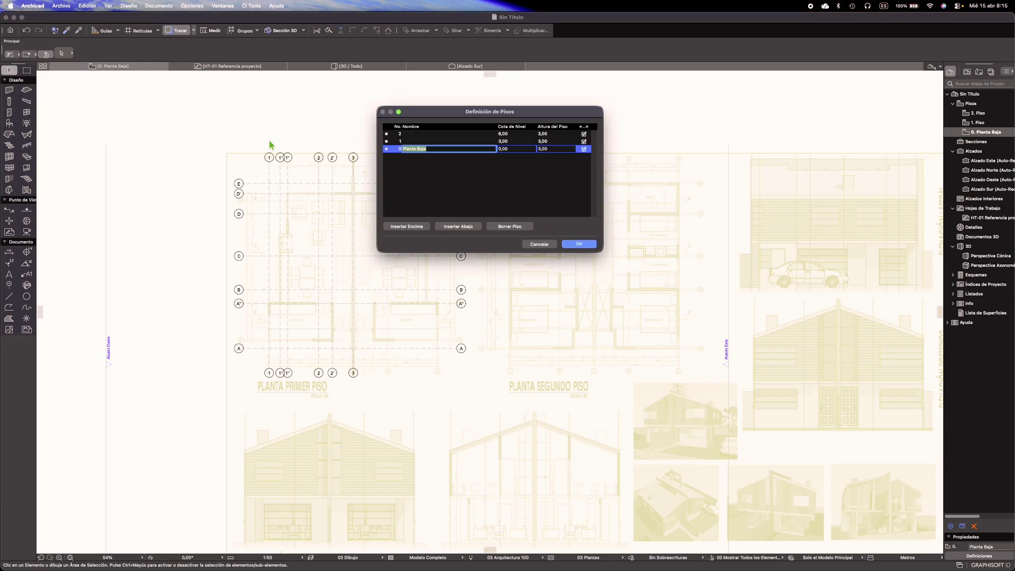
{"action": "type", "text": "Primer piso"}
{"action": "key", "text": "Tab"}
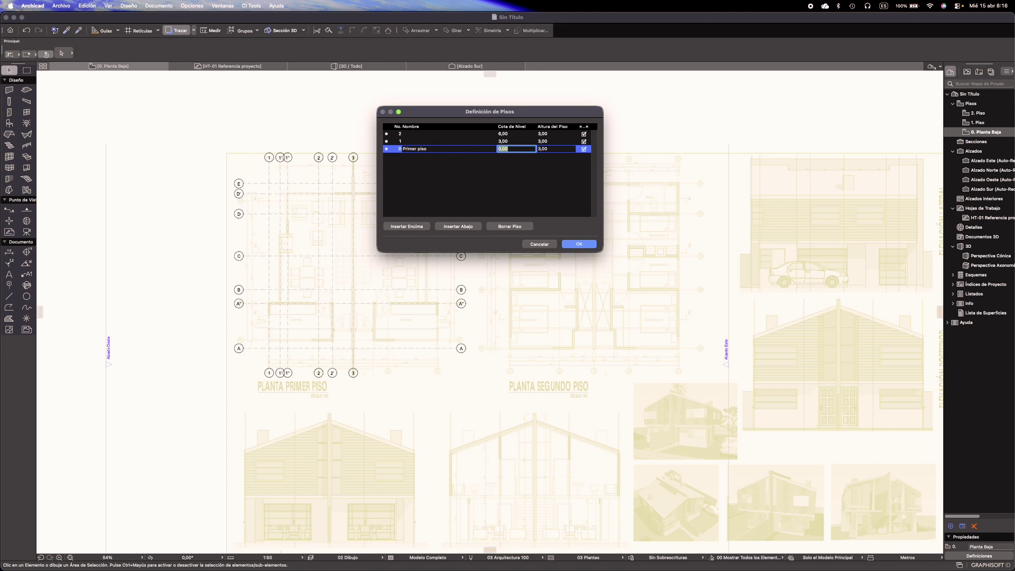
{"action": "key", "text": "Tab"}
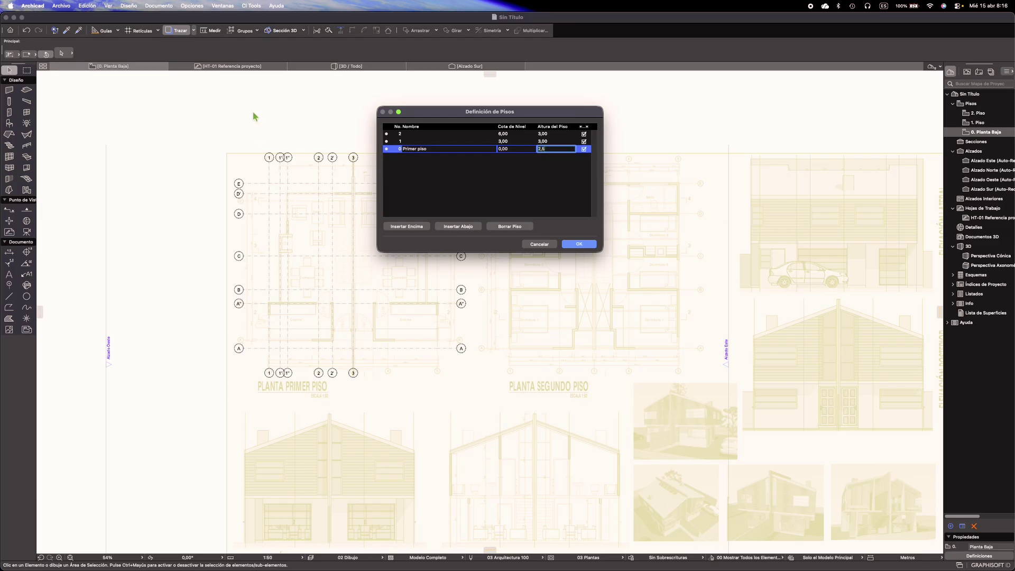
{"action": "key", "text": "Return"}
Rename story 1 as Segundo piso and set its height to 4,5 m
{"action": "left_click", "coordinate": [426, 142]}
{"action": "type", "text": "Segundo piso"}
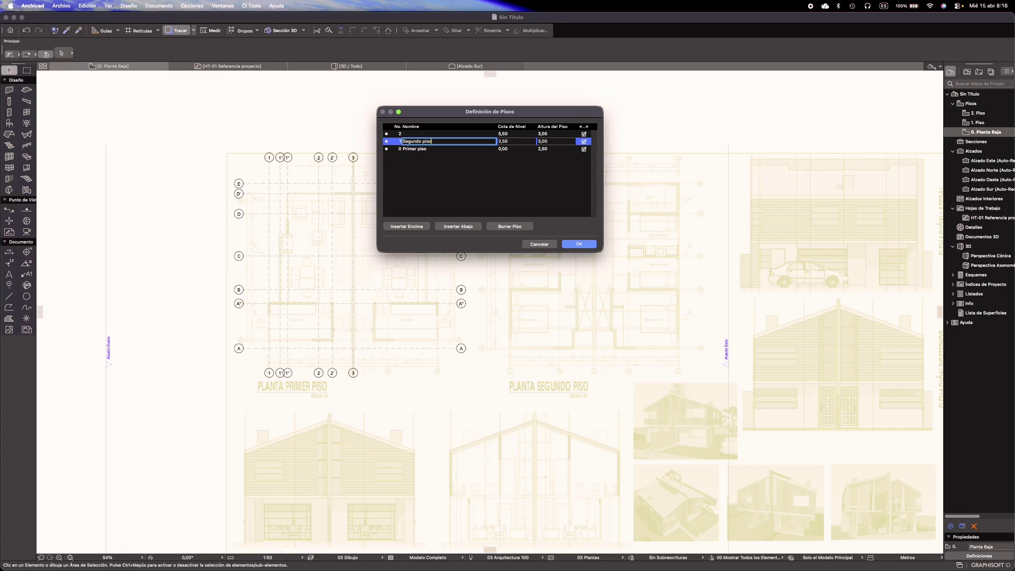
{"action": "key", "text": "Tab"}
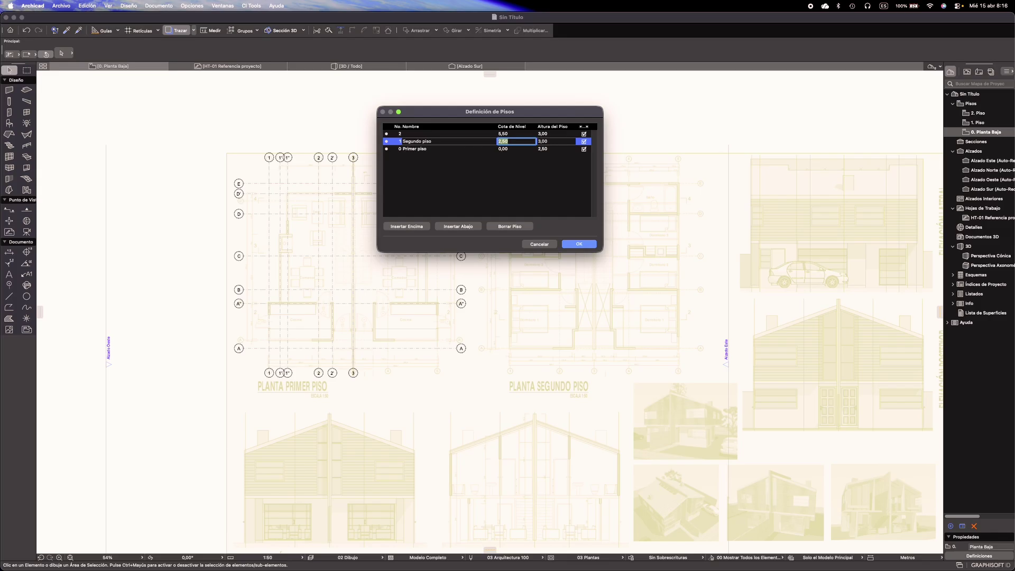
{"action": "key", "text": "Tab"}
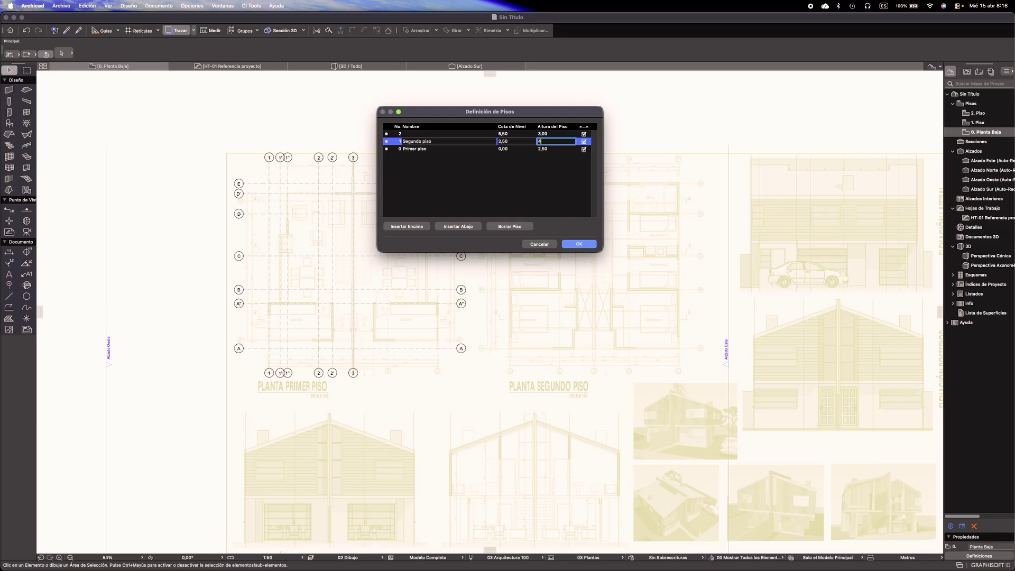
{"action": "type", "text": "4,5"}
Delete story 2, apply the story settings and accept the irreversible deletion
{"action": "left_click", "coordinate": [412, 134]}
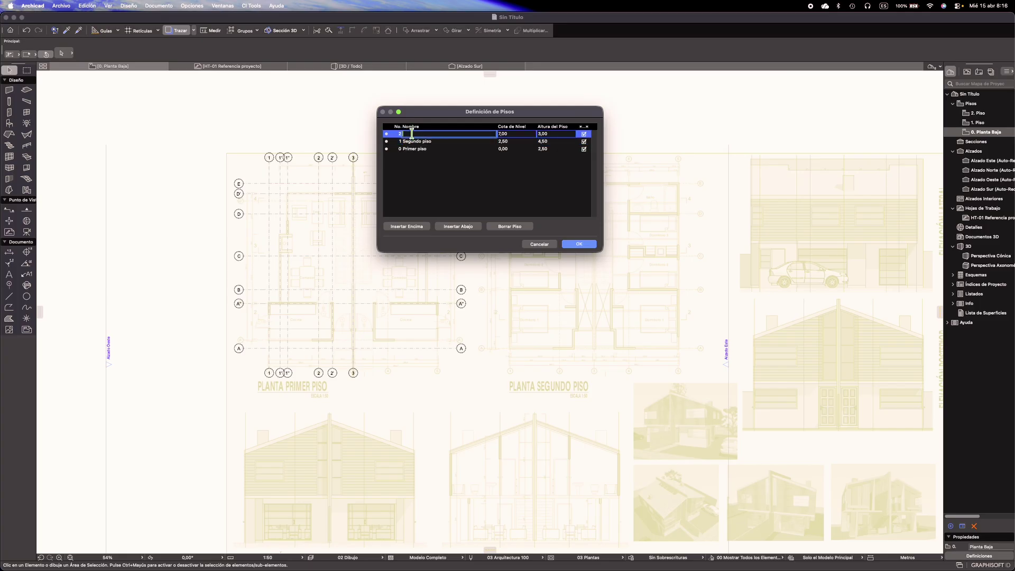
{"action": "left_click", "coordinate": [505, 228]}
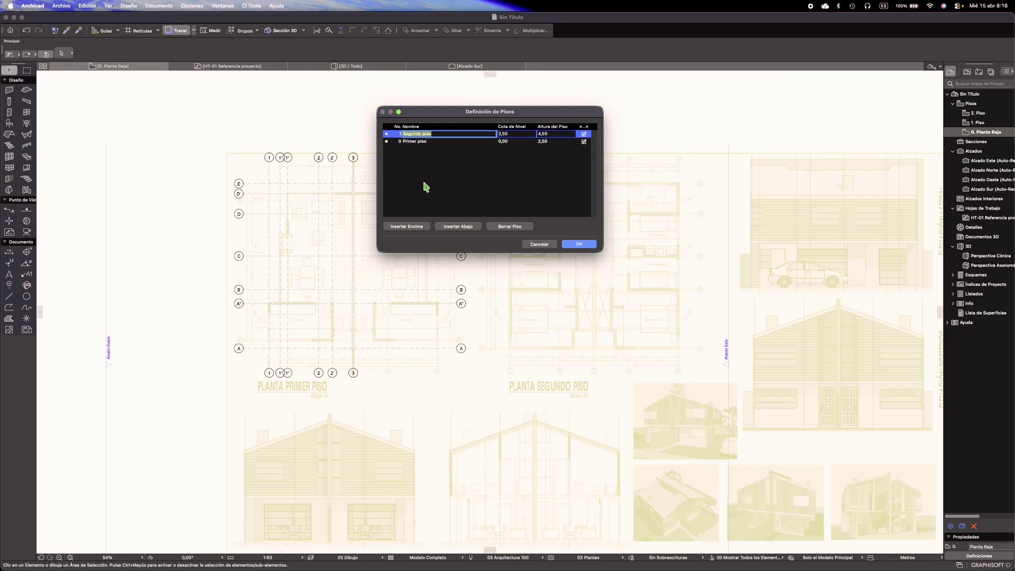
{"action": "left_click", "coordinate": [407, 141]}
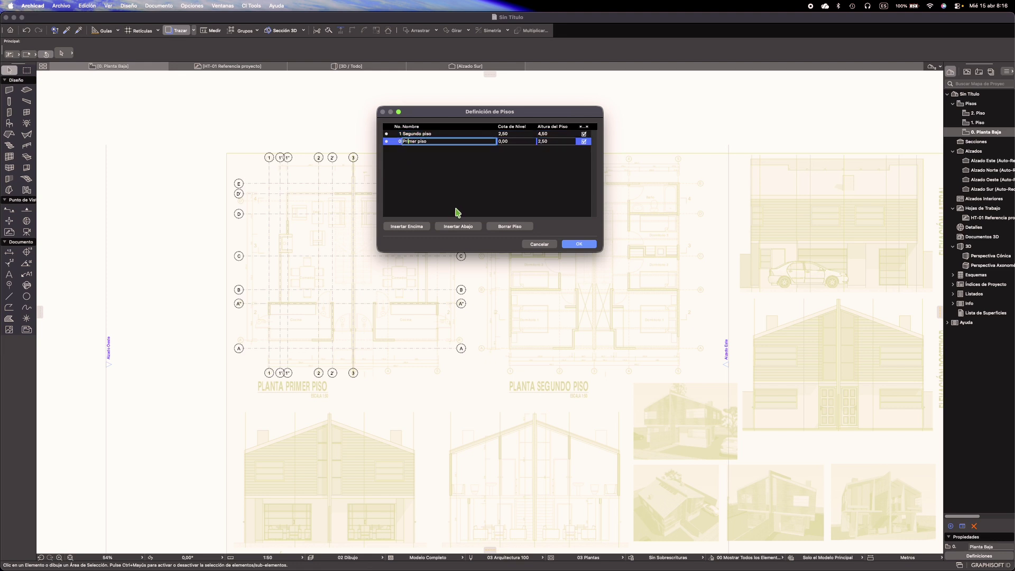
{"action": "left_click", "coordinate": [581, 244]}
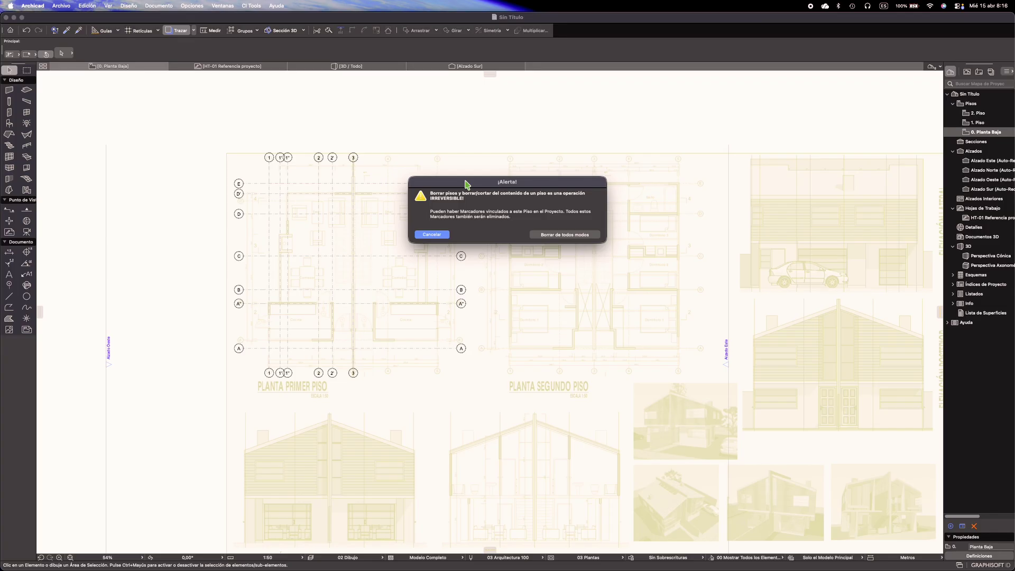
{"action": "left_click", "coordinate": [547, 235]}
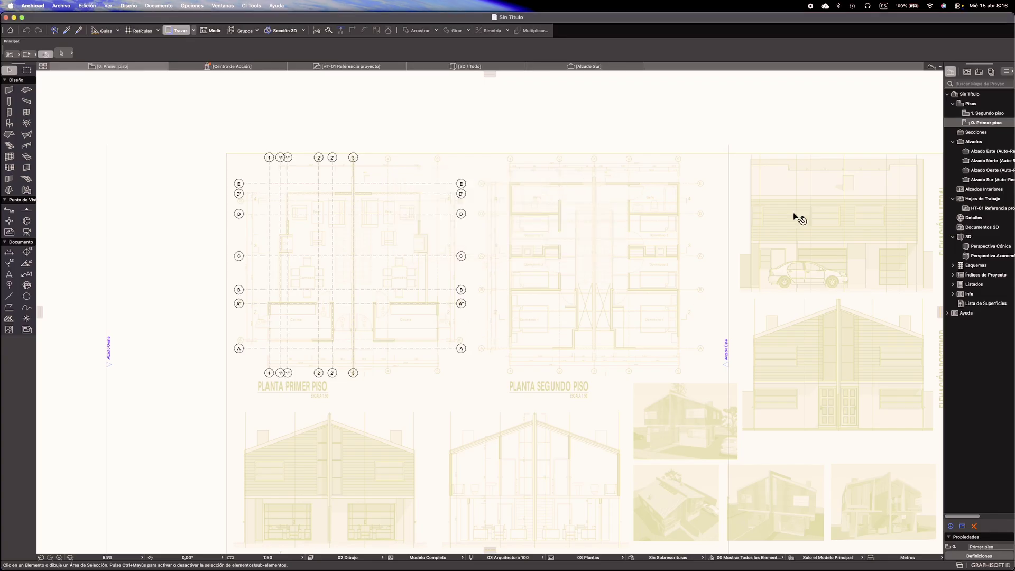
Open the floor plan of the Primer piso story from the project map
{"action": "left_click", "coordinate": [988, 114]}
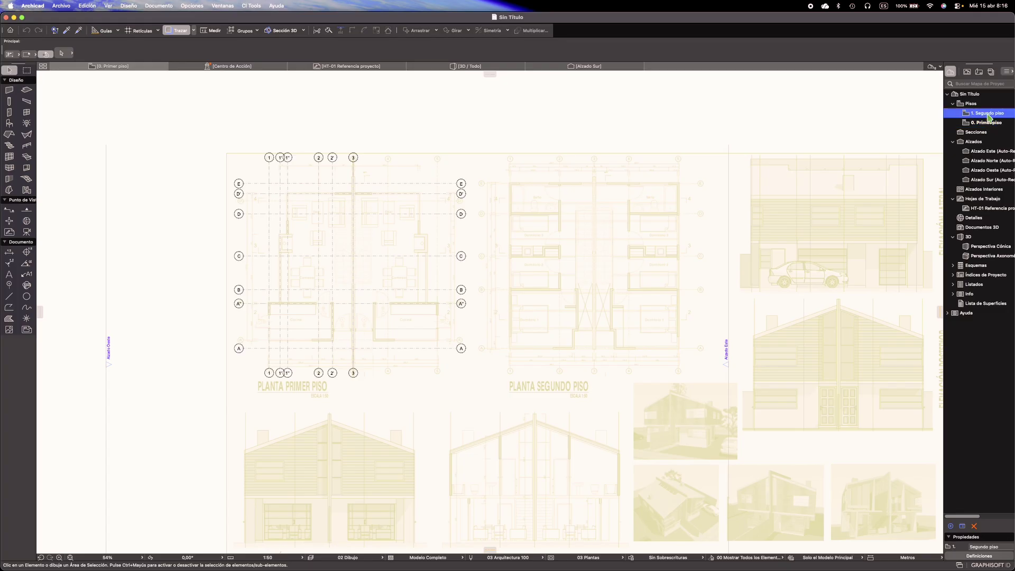
{"action": "double_click", "coordinate": [987, 123]}
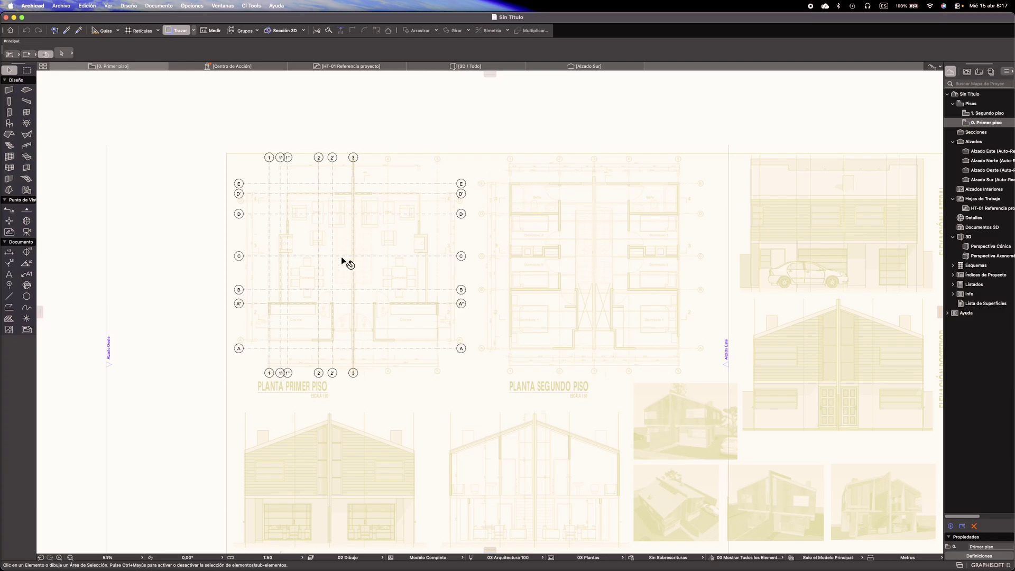
{"action": "scroll", "coordinate": [348, 218], "scroll_direction": "up", "scroll_amount": 5}
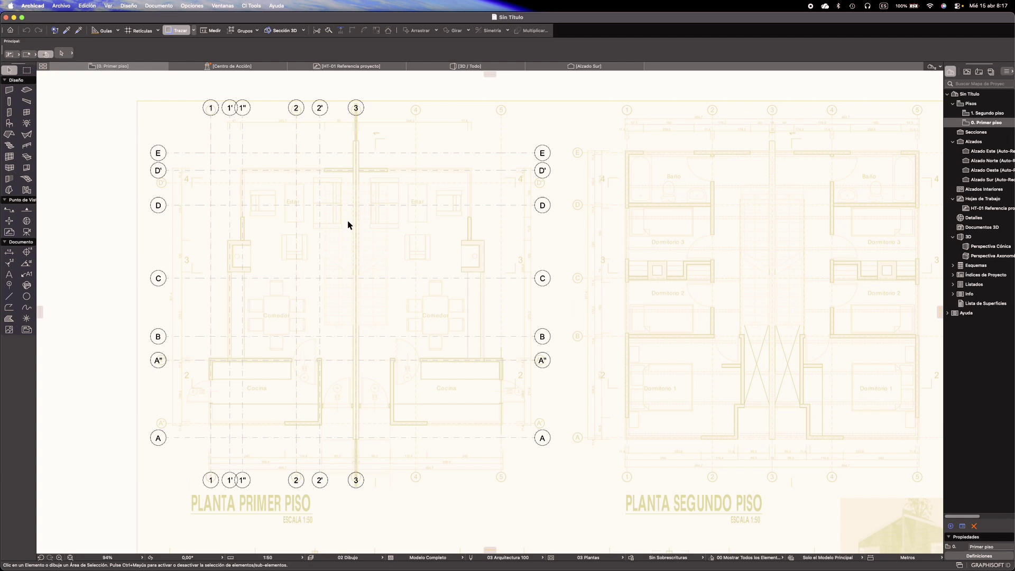
Set the wall defaults to a basic GENÉRICO - ESTRUCTURAL structure, 0,18 m thick, with the reference line at Centro
{"action": "double_click", "coordinate": [8, 88]}
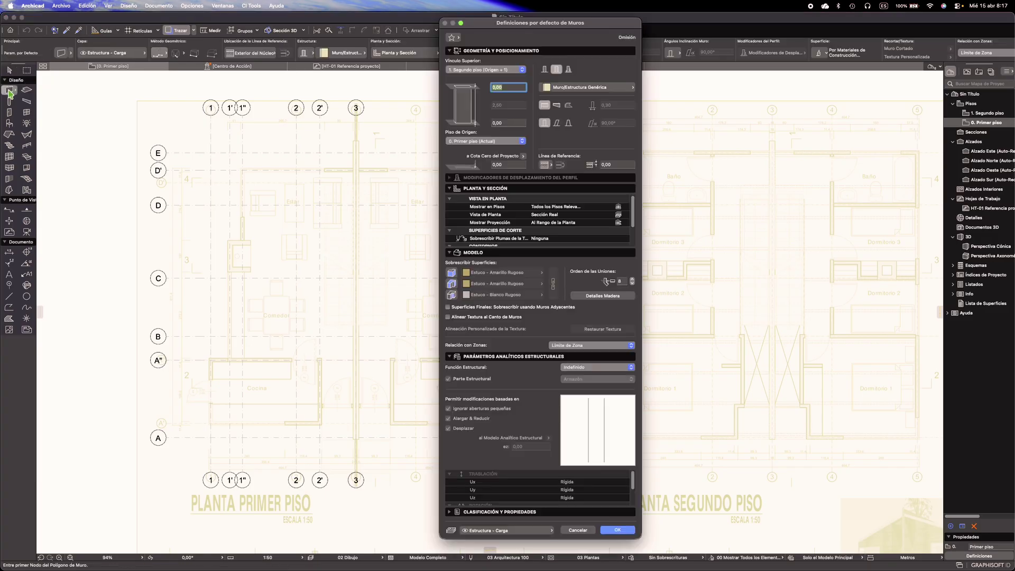
{"action": "left_click", "coordinate": [545, 70]}
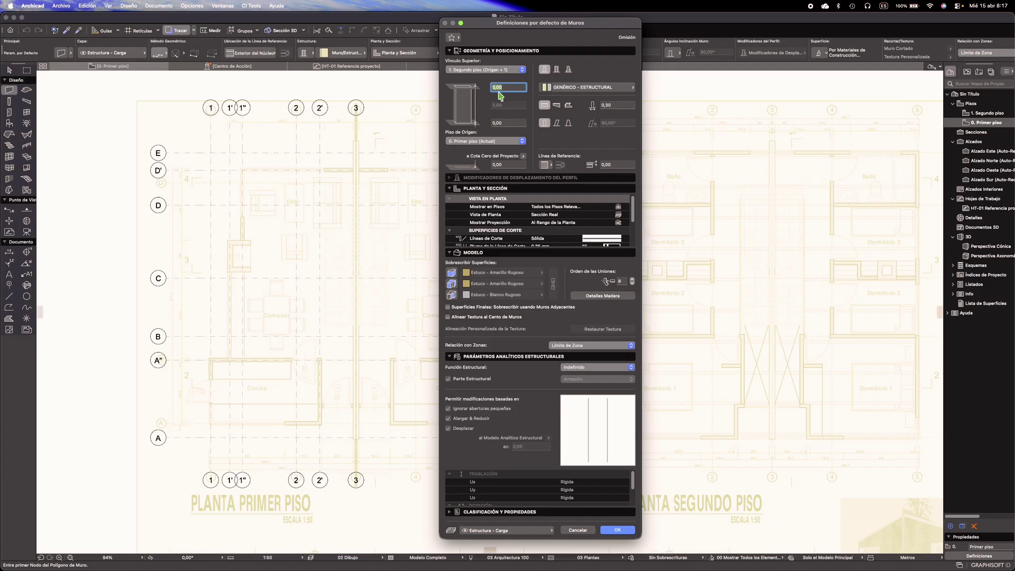
{"action": "left_click", "coordinate": [615, 106]}
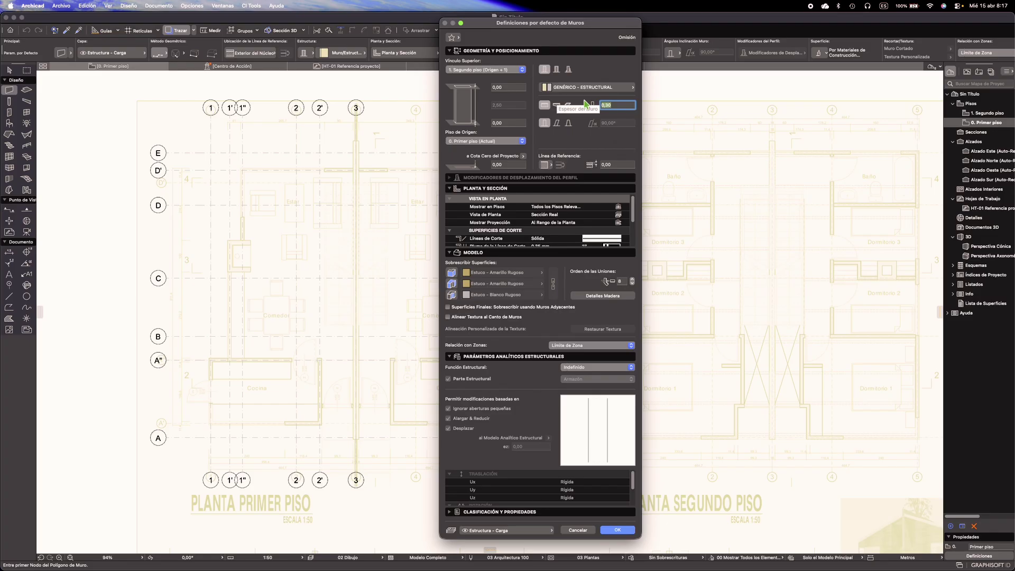
{"action": "type", "text": "0"}
{"action": "left_click", "coordinate": [550, 166]}
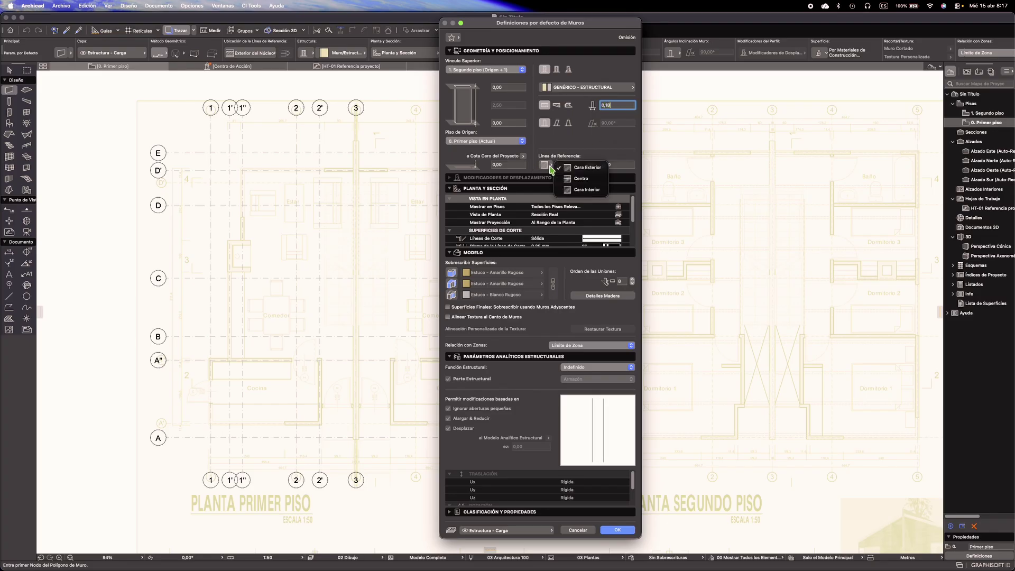
{"action": "left_click", "coordinate": [571, 179]}
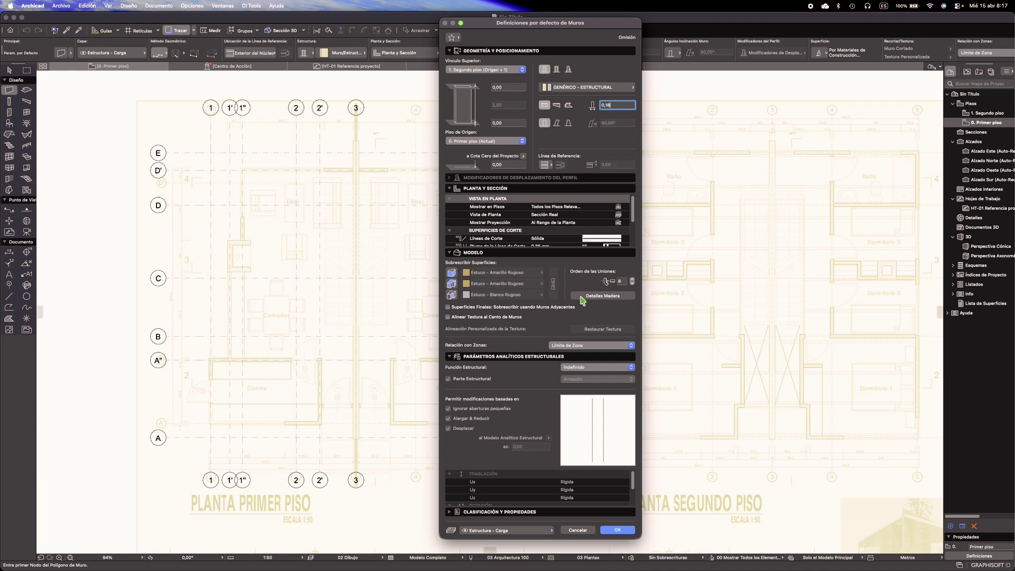
{"action": "left_click", "coordinate": [615, 531]}
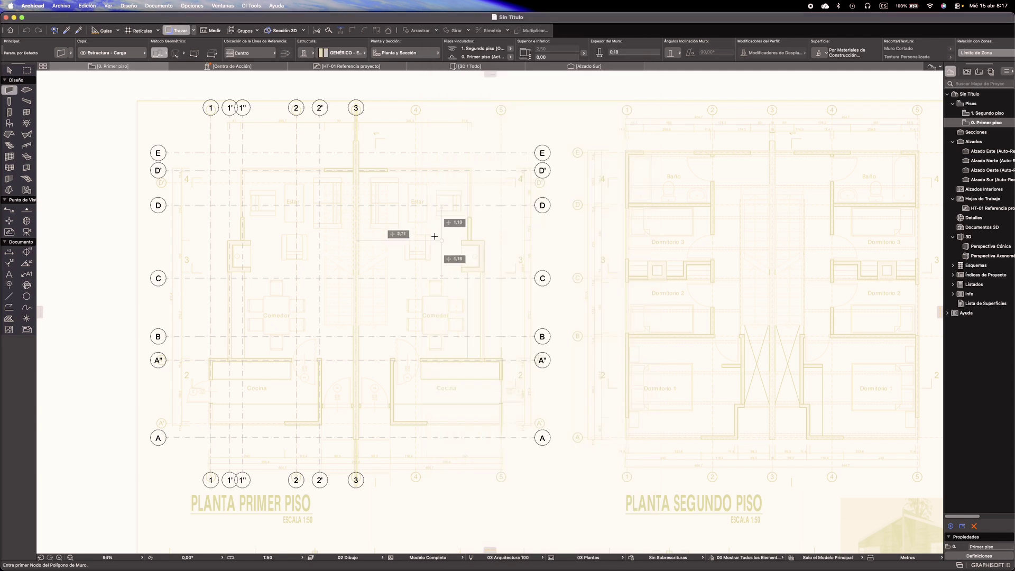
Draw the dividing wall along axis 3, from the upper end of the traced wall to its lower end near axis A
{"action": "scroll", "coordinate": [357, 142], "scroll_direction": "up", "scroll_amount": 10}
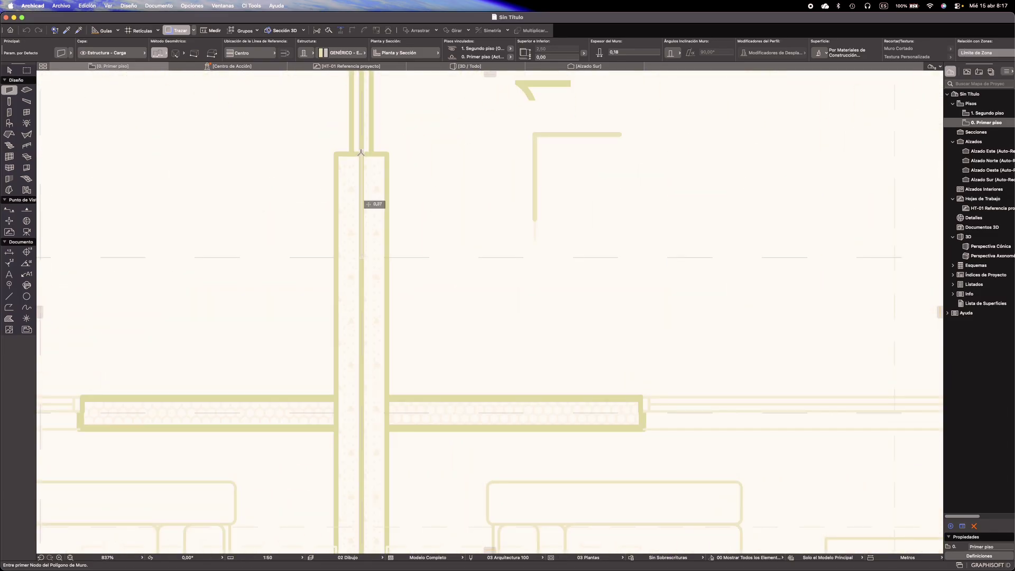
{"action": "left_click", "coordinate": [362, 153]}
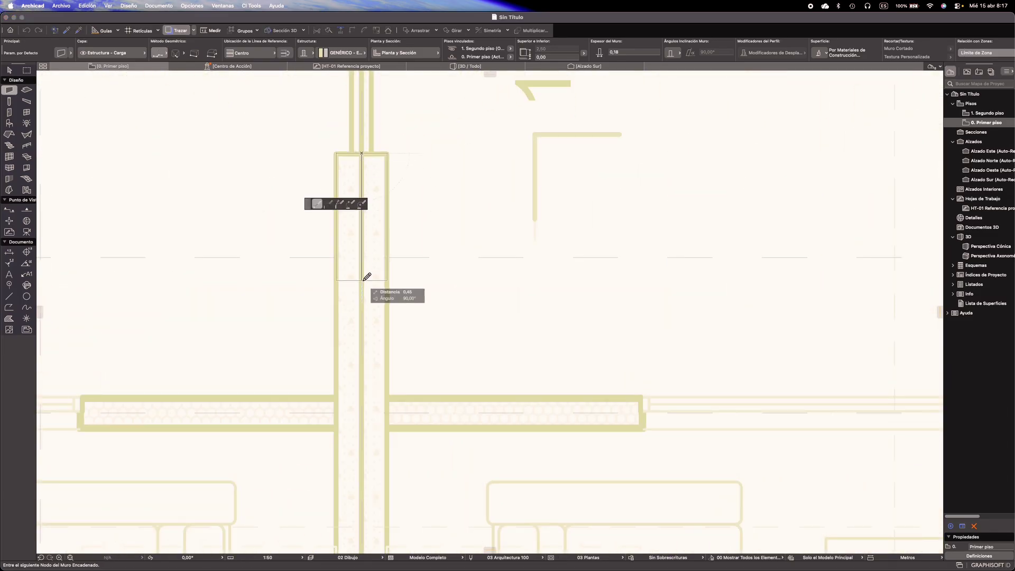
{"action": "scroll", "coordinate": [365, 279], "scroll_direction": "down", "scroll_amount": 10}
{"action": "middle_click_drag", "start_coordinate": [352, 375], "coordinate": [415, 222]}
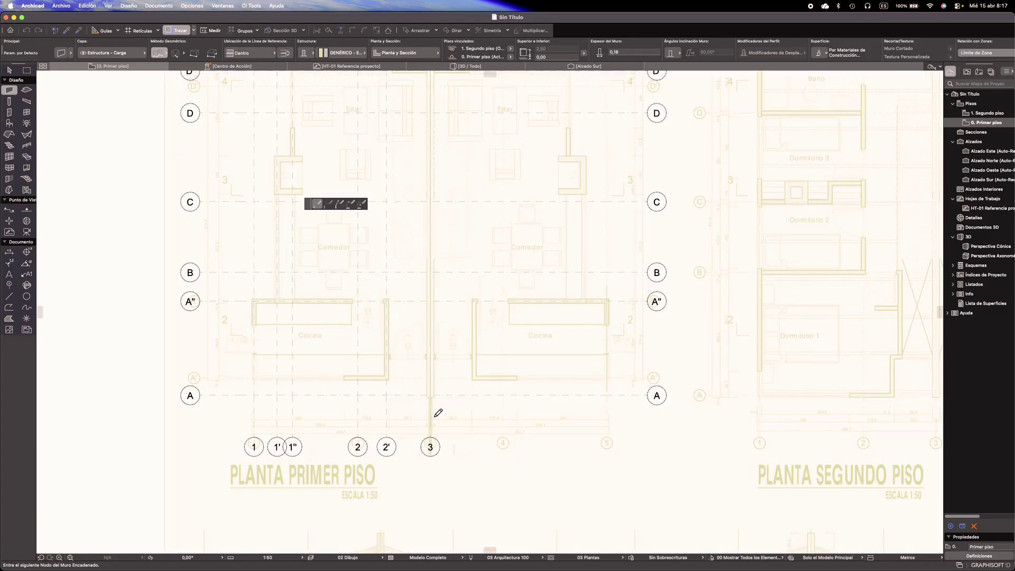
{"action": "scroll", "coordinate": [434, 402], "scroll_direction": "up", "scroll_amount": 10}
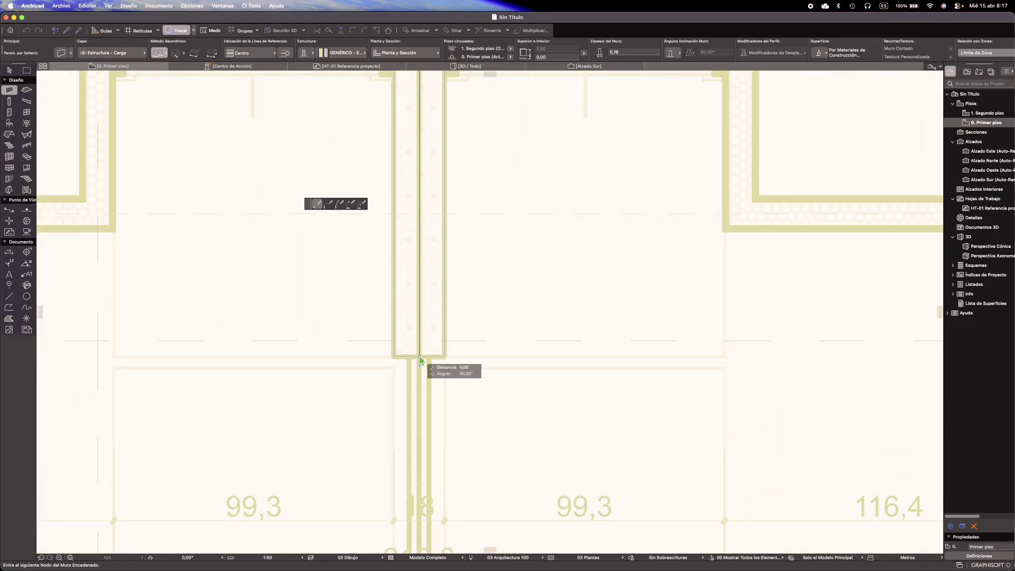
{"action": "left_click", "coordinate": [420, 356]}
Set the wall thickness to 0,12 m and start a chained wall along axis D' from axis 3 to axis 1''
{"action": "scroll", "coordinate": [388, 314], "scroll_direction": "down", "scroll_amount": 6}
{"action": "scroll", "coordinate": [370, 204], "scroll_direction": "down", "scroll_amount": 2}
{"action": "middle_click_drag", "start_coordinate": [351, 203], "coordinate": [374, 395]}
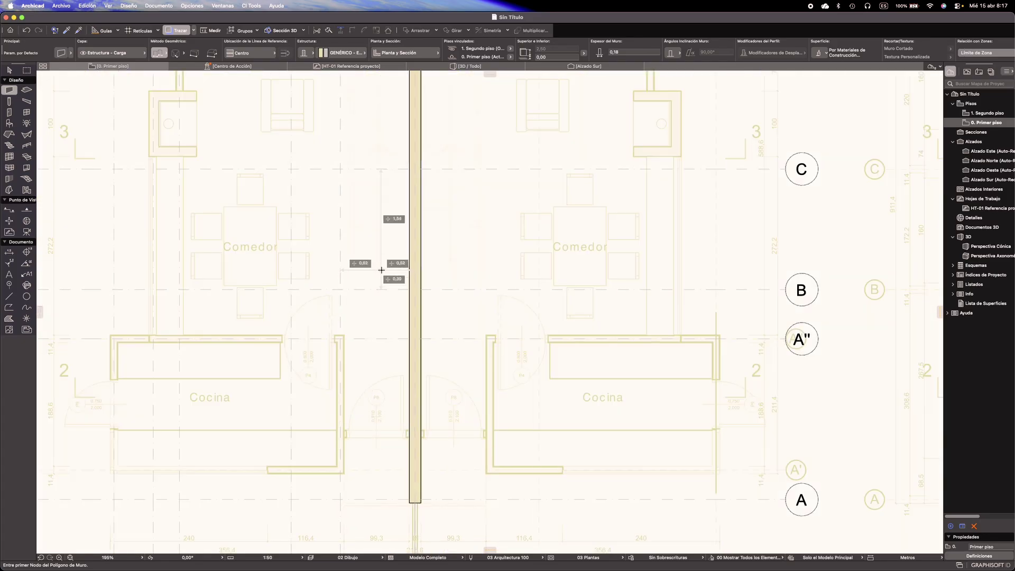
{"action": "scroll", "coordinate": [371, 185], "scroll_direction": "down", "scroll_amount": 2}
{"action": "middle_click_drag", "start_coordinate": [367, 159], "coordinate": [393, 378]}
{"action": "middle_click_drag", "start_coordinate": [393, 312], "coordinate": [438, 270]}
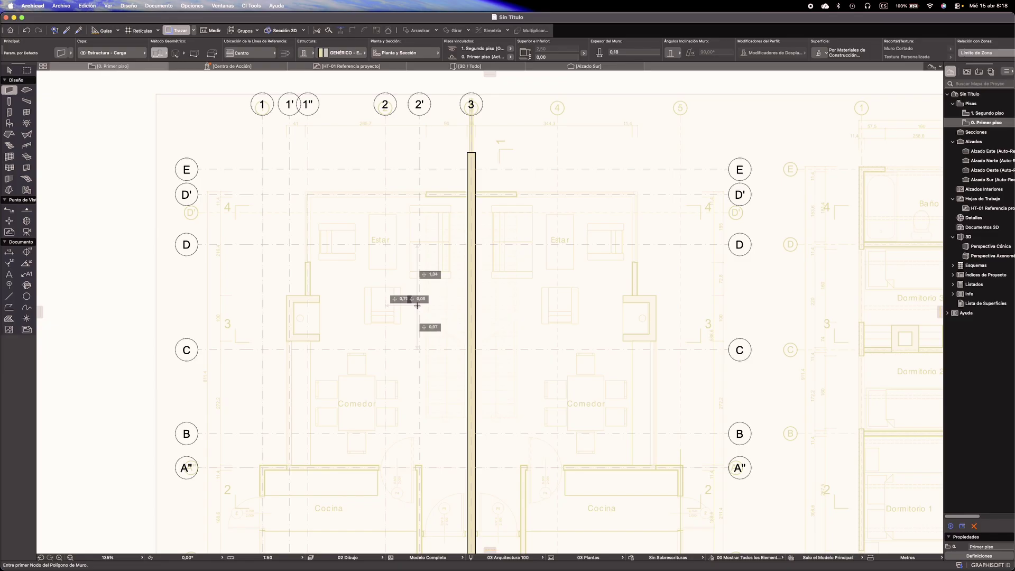
{"action": "scroll", "coordinate": [379, 245], "scroll_direction": "up", "scroll_amount": 2}
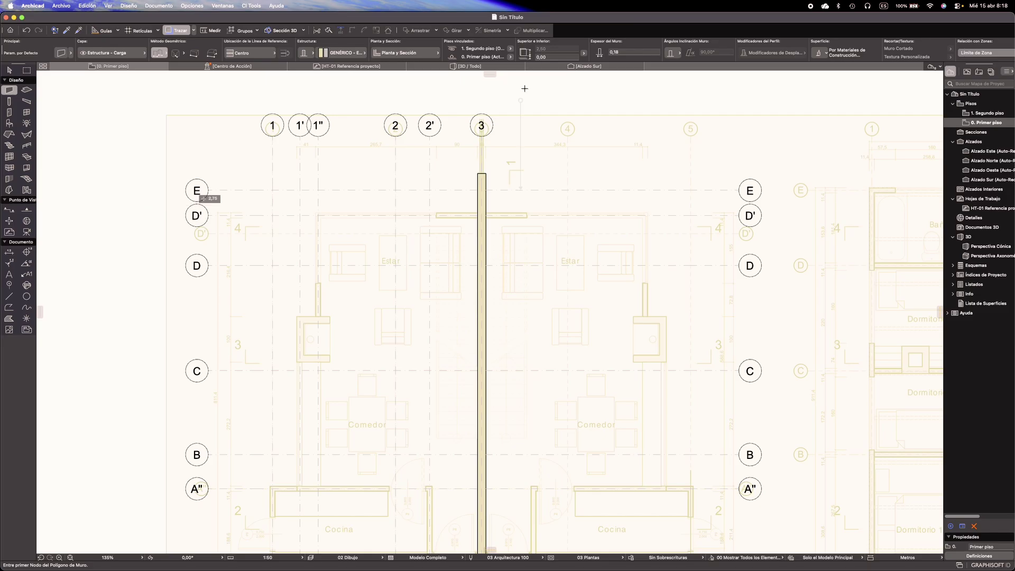
{"action": "left_click", "coordinate": [623, 50]}
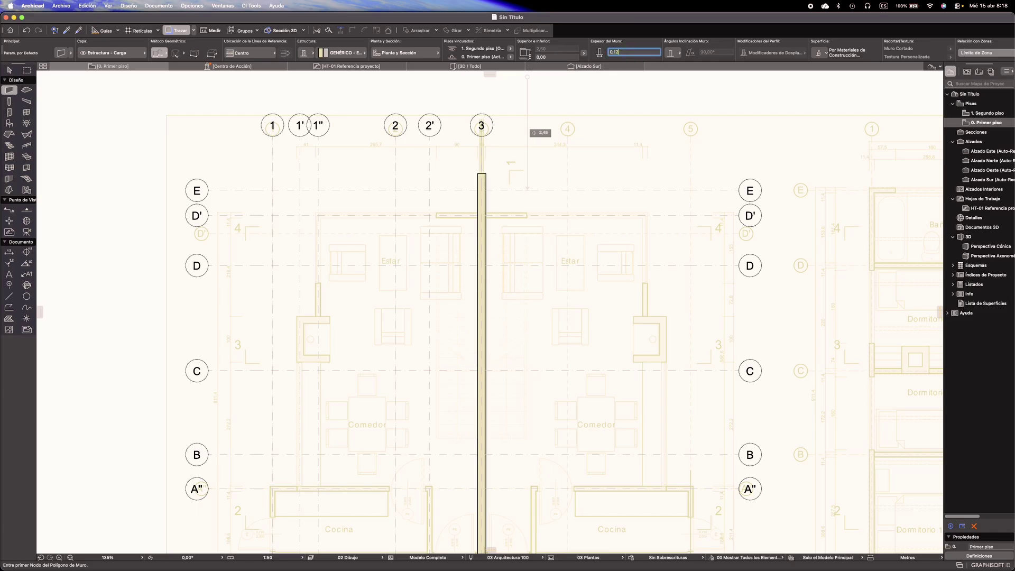
{"action": "scroll", "coordinate": [452, 228], "scroll_direction": "up", "scroll_amount": 5}
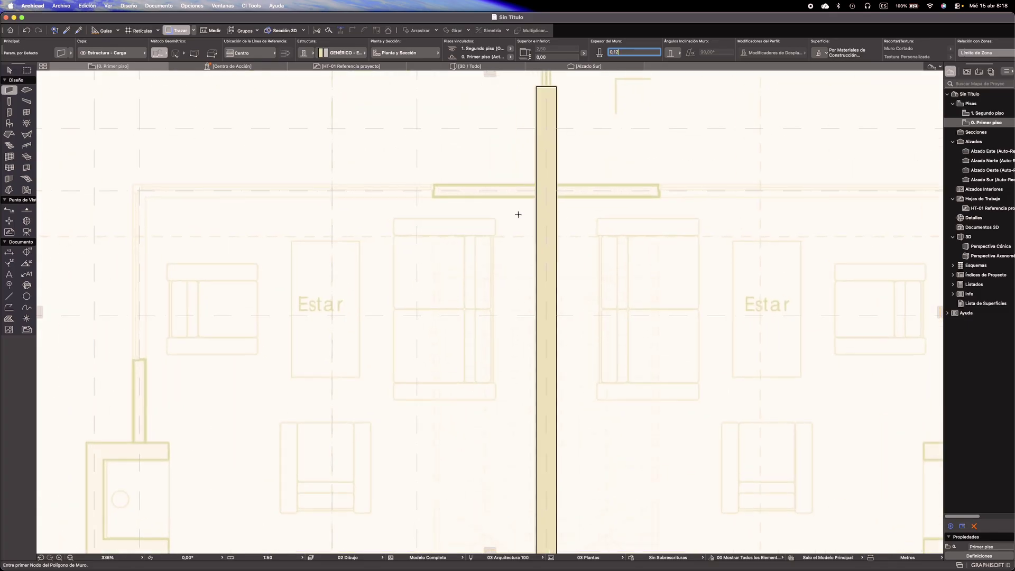
{"action": "left_click", "coordinate": [559, 181]}
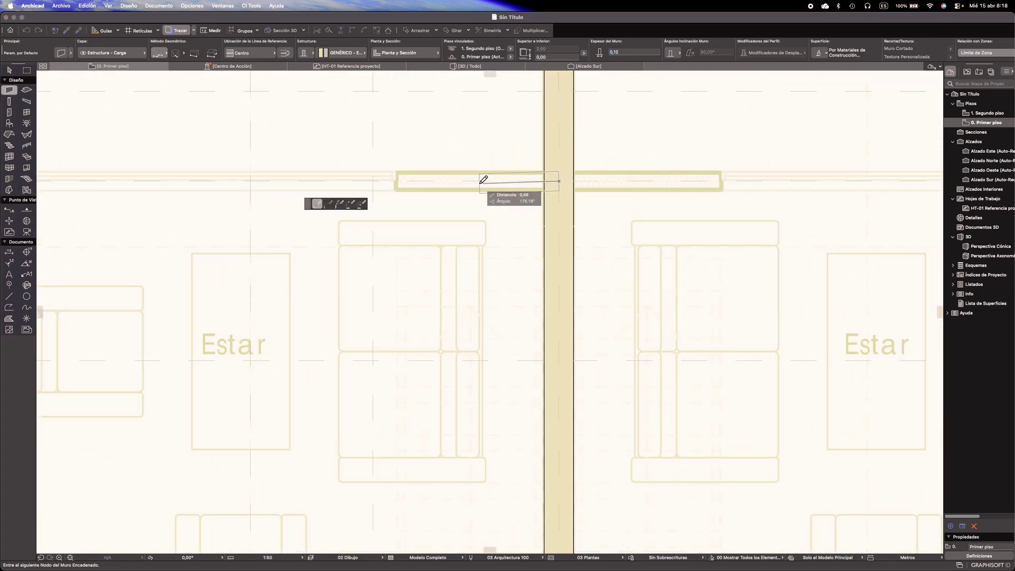
{"action": "scroll", "coordinate": [407, 198], "scroll_direction": "down", "scroll_amount": 2}
{"action": "middle_click_drag", "start_coordinate": [407, 197], "coordinate": [637, 187]}
{"action": "middle_click_drag", "start_coordinate": [569, 184], "coordinate": [593, 181]}
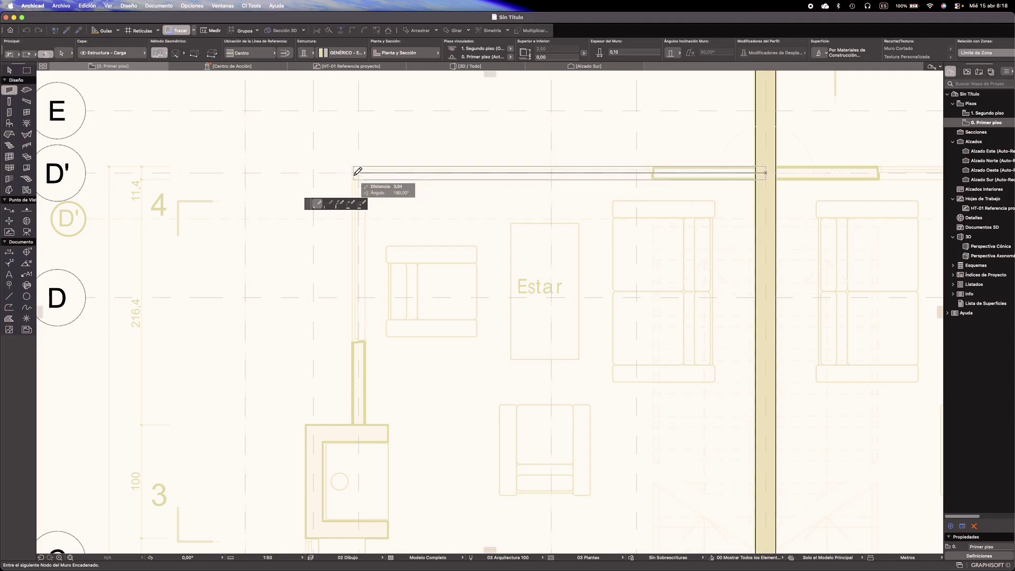
{"action": "scroll", "coordinate": [371, 167], "scroll_direction": "up", "scroll_amount": 2}
{"action": "scroll", "coordinate": [371, 167], "scroll_direction": "up", "scroll_amount": 2}
{"action": "left_click", "coordinate": [339, 180]}
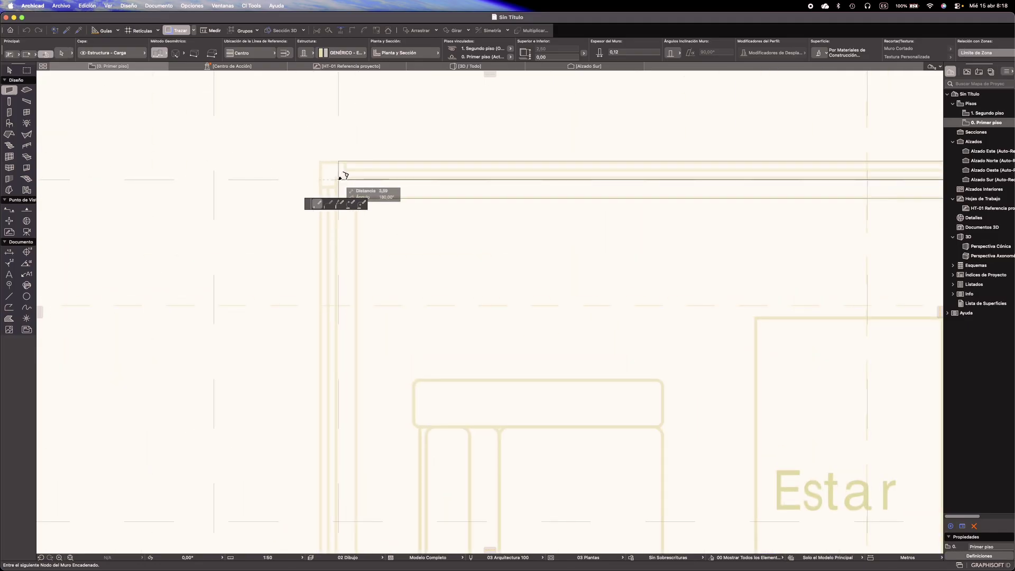
Continue the chained wall along axis 1'' down into the traced fireplace niche and finish it there
{"action": "scroll", "coordinate": [355, 272], "scroll_direction": "down", "scroll_amount": 5}
{"action": "mouse_move", "coordinate": [327, 366]}
{"action": "middle_mouse_down"}
{"action": "mouse_move", "coordinate": [424, 232]}
{"action": "mouse_move", "coordinate": [434, 197]}
{"action": "middle_mouse_up"}
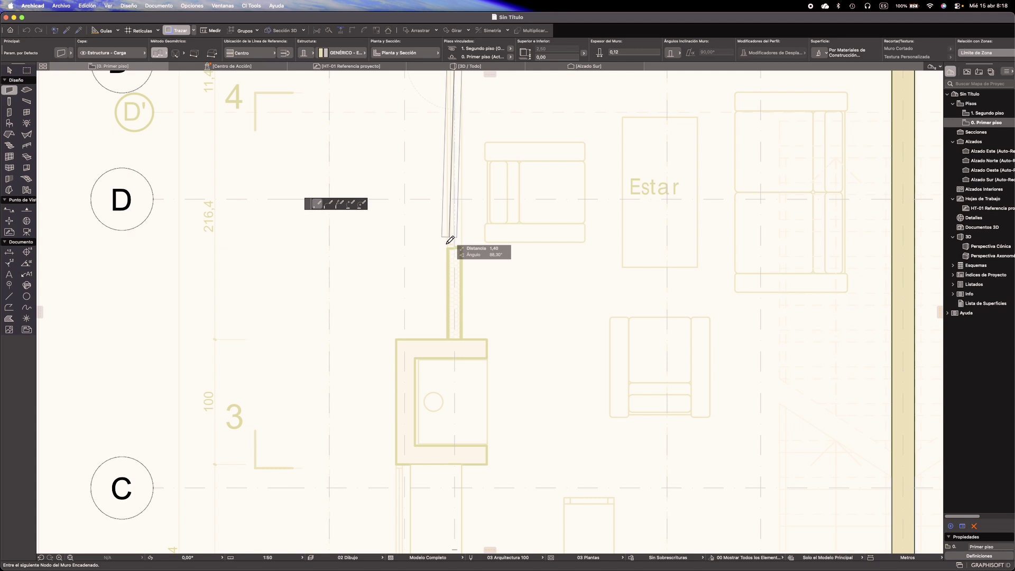
{"action": "scroll", "coordinate": [449, 266], "scroll_direction": "up", "scroll_amount": 3}
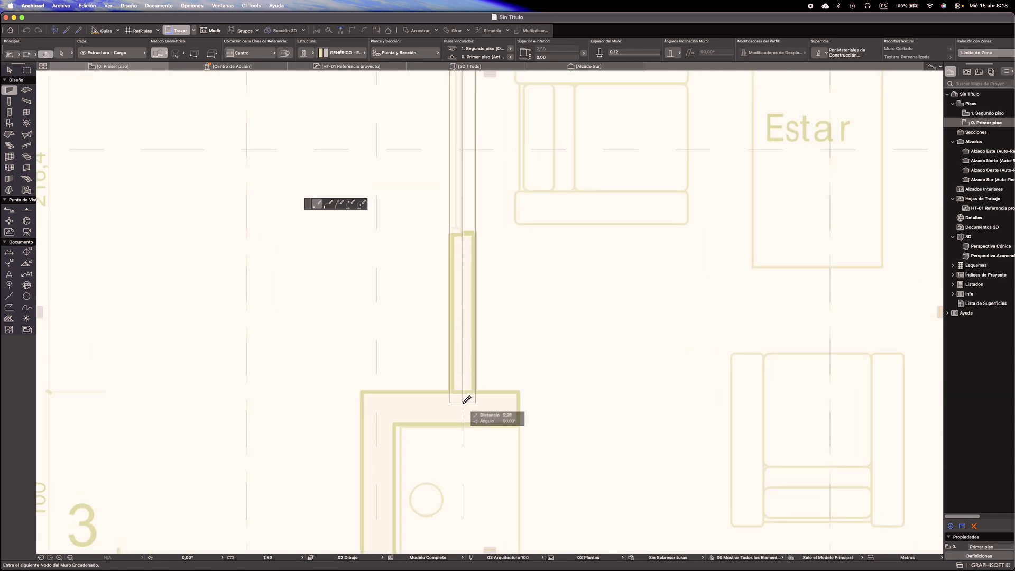
{"action": "double_click", "coordinate": [465, 405]}
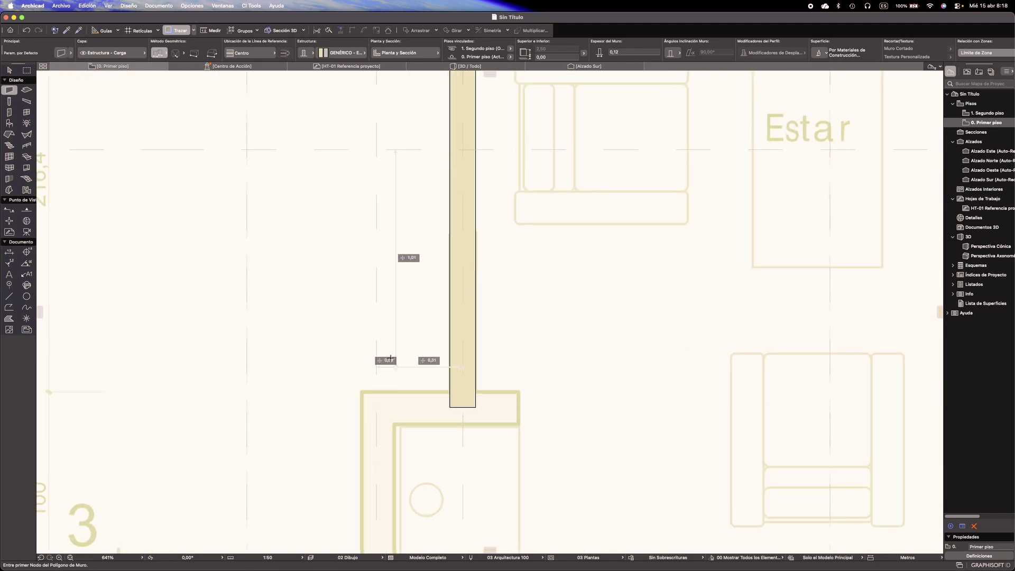
{"action": "scroll", "coordinate": [406, 466], "scroll_direction": "down", "scroll_amount": 3}
{"action": "middle_click_drag", "start_coordinate": [407, 466], "coordinate": [429, 314]}
{"action": "mouse_move", "coordinate": [433, 375]}
{"action": "middle_mouse_down"}
{"action": "mouse_move", "coordinate": [421, 324]}
{"action": "mouse_move", "coordinate": [430, 290]}
{"action": "mouse_move", "coordinate": [445, 288]}
{"action": "middle_mouse_up"}
{"action": "mouse_move", "coordinate": [450, 404]}
{"action": "middle_mouse_down"}
{"action": "mouse_move", "coordinate": [431, 365]}
{"action": "mouse_move", "coordinate": [429, 210]}
{"action": "middle_mouse_up"}
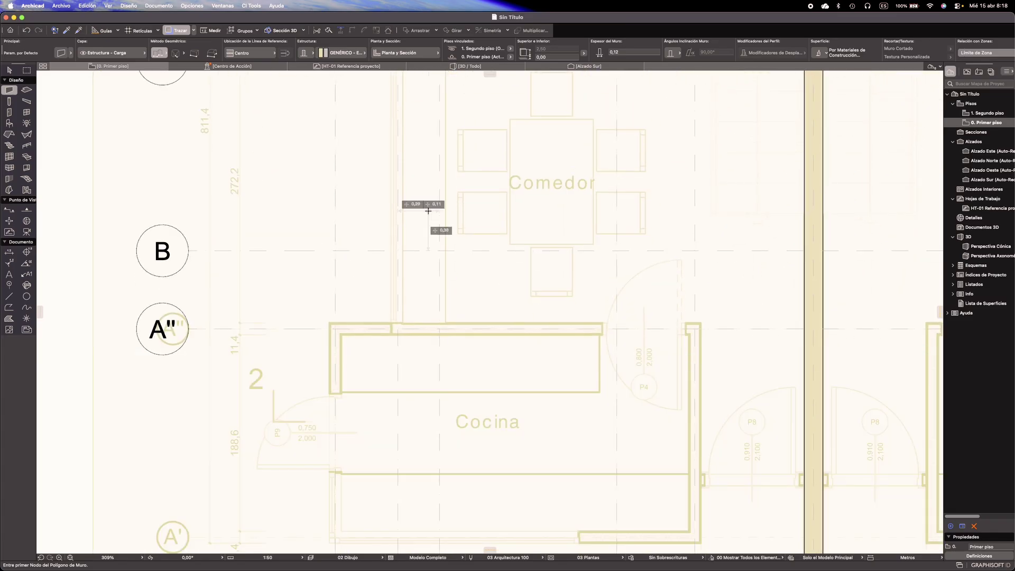
{"action": "middle_click_drag", "start_coordinate": [552, 353], "coordinate": [349, 235]}
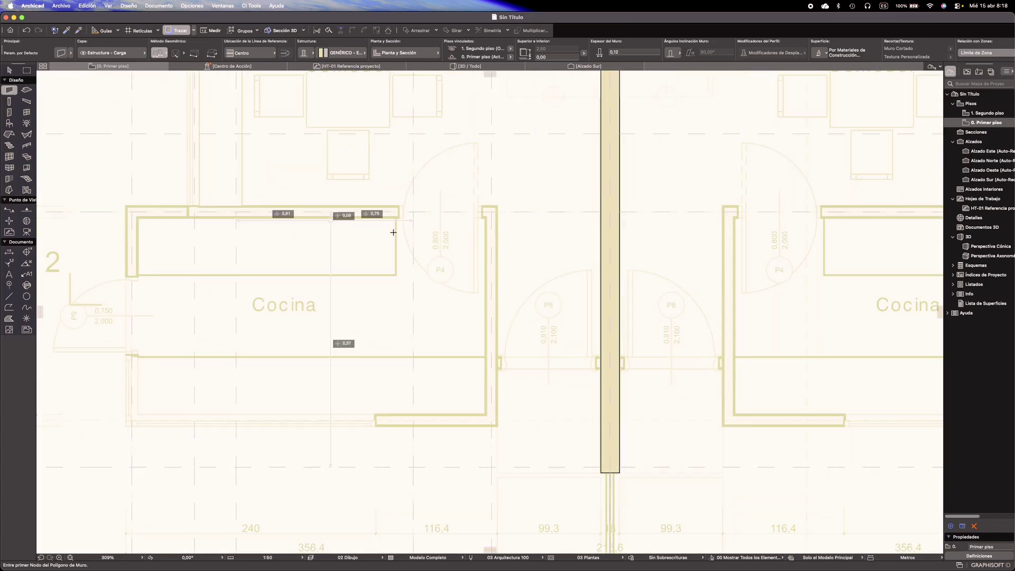
{"action": "left_click", "coordinate": [492, 212]}
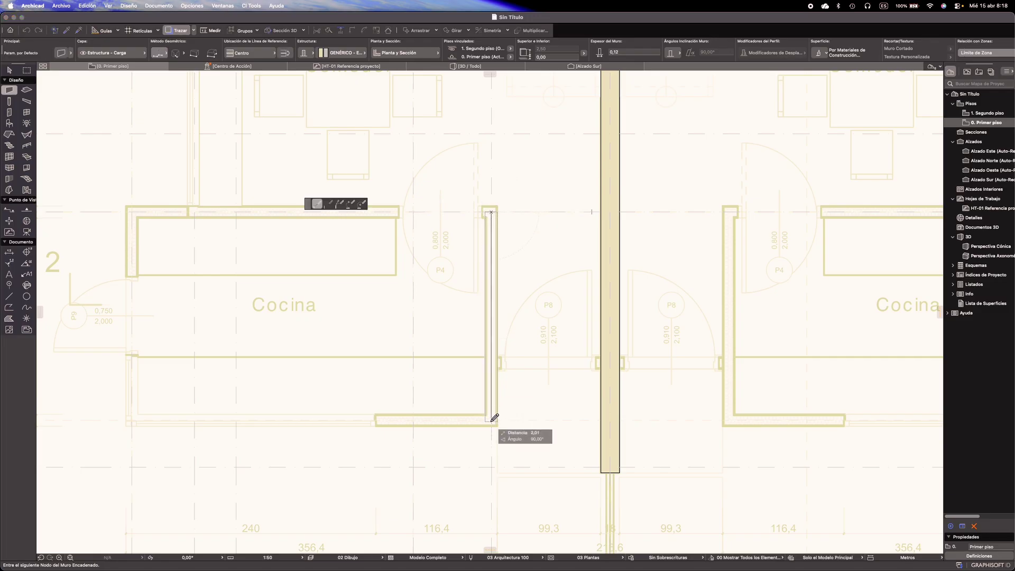
{"action": "scroll", "coordinate": [492, 416], "scroll_direction": "down", "scroll_amount": 3}
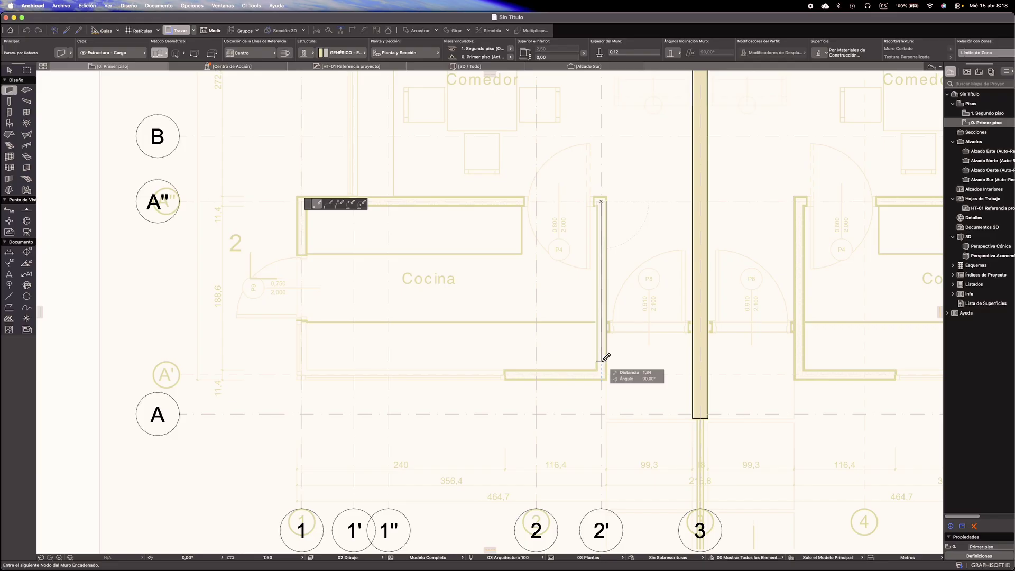
{"action": "double_click", "coordinate": [602, 378]}
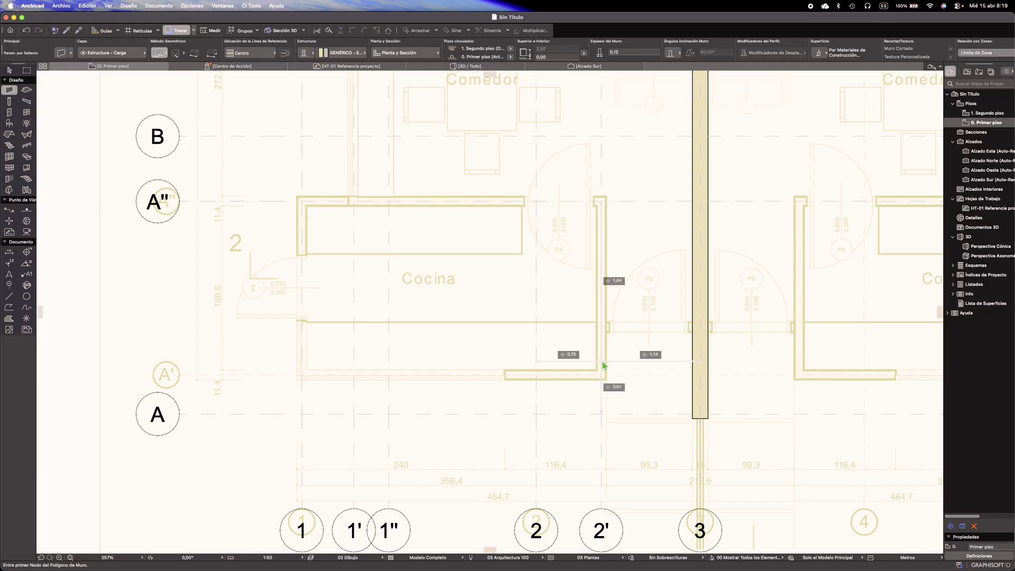
{"action": "scroll", "coordinate": [438, 329], "scroll_direction": "down", "scroll_amount": 5}
{"action": "scroll", "coordinate": [431, 363], "scroll_direction": "up", "scroll_amount": 4}
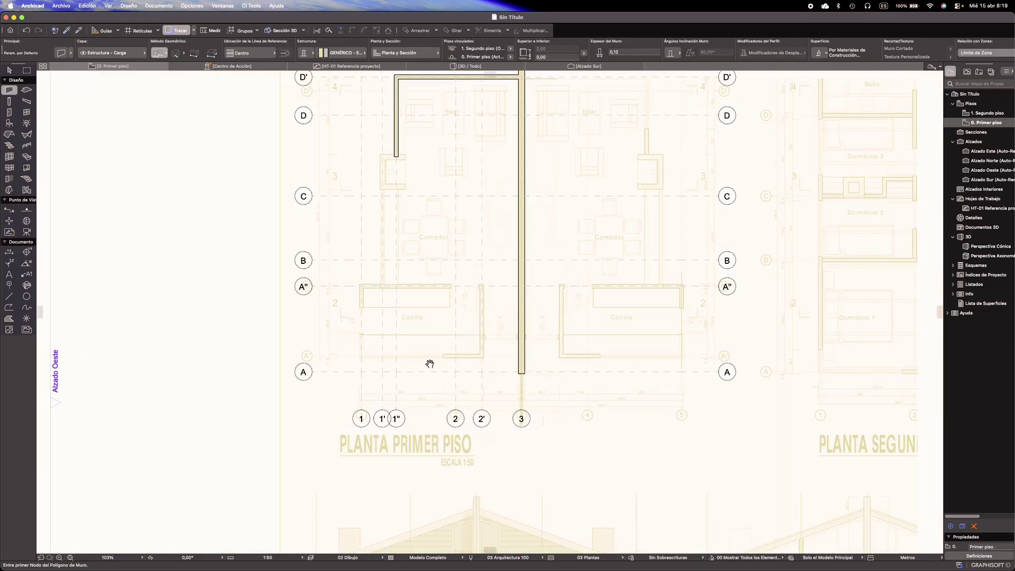
{"action": "scroll", "coordinate": [339, 365], "scroll_direction": "up", "scroll_amount": 1}
{"action": "key", "text": "Escape"}
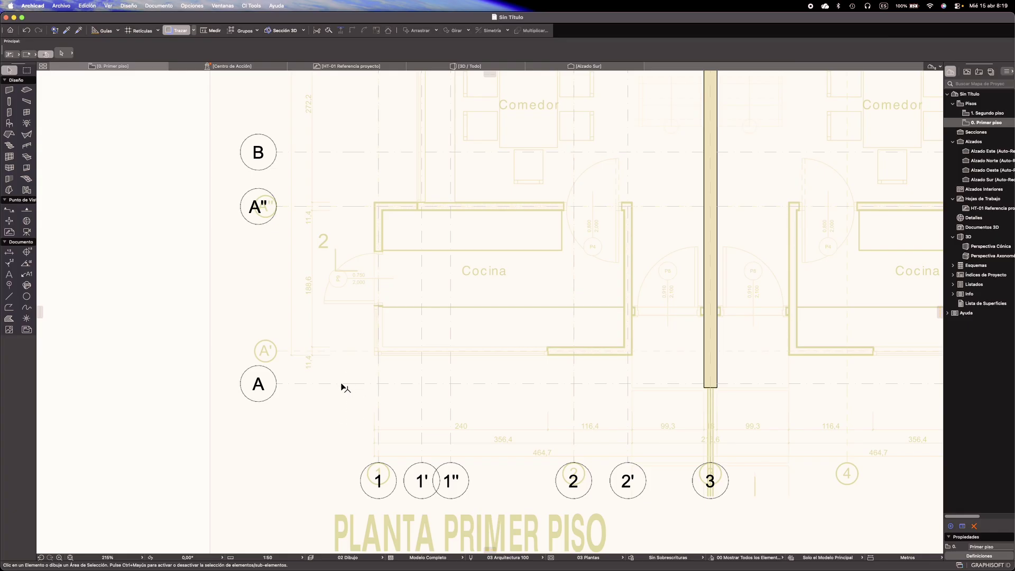
Copy grid axis A up to the traced A' axis, along the kitchen's lower wall
{"action": "left_click", "coordinate": [342, 385]}
{"action": "key", "text": "super+d"}
{"action": "key", "text": "alt"}
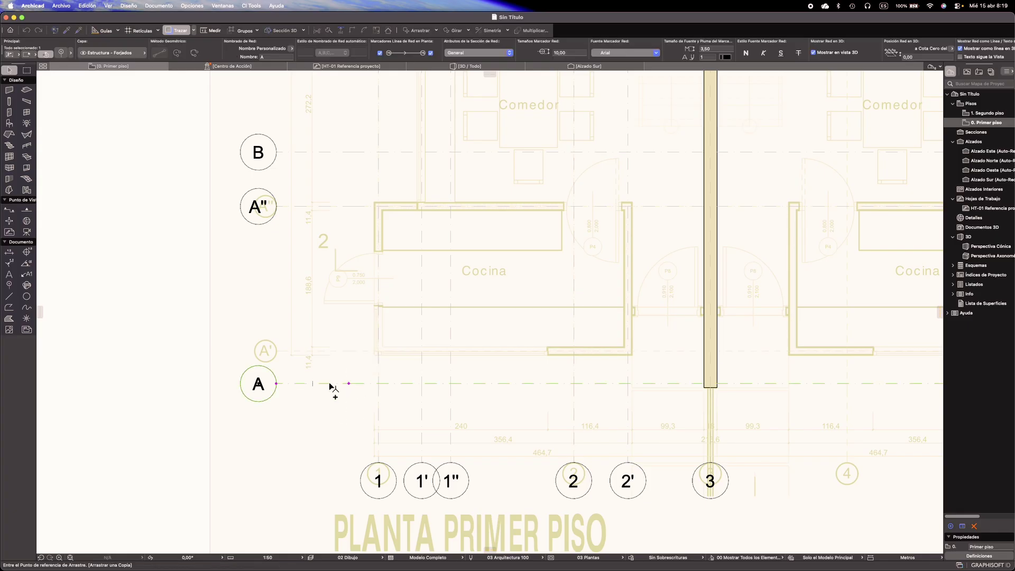
{"action": "left_click", "coordinate": [329, 384]}
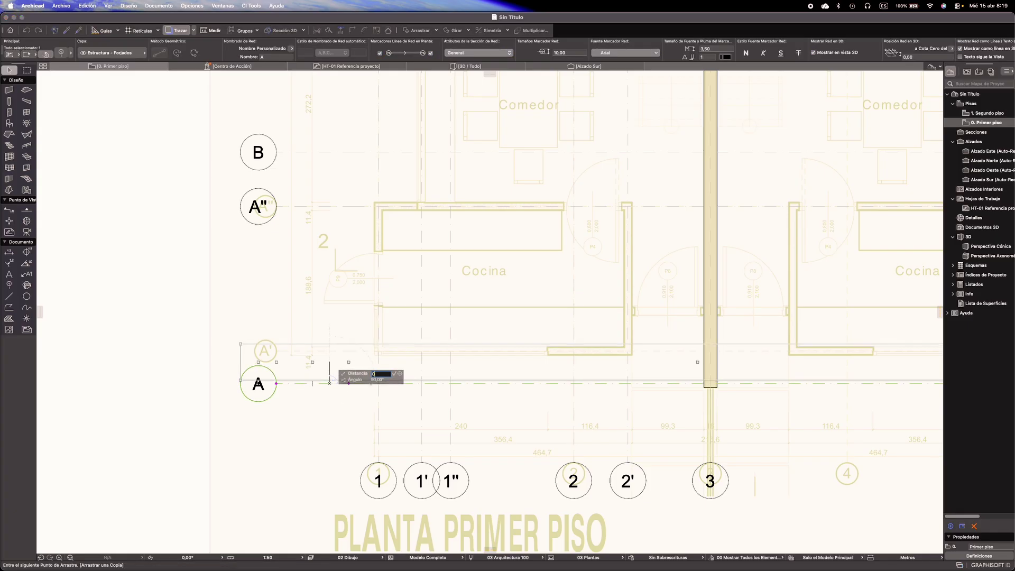
{"action": "left_click", "coordinate": [334, 354]}
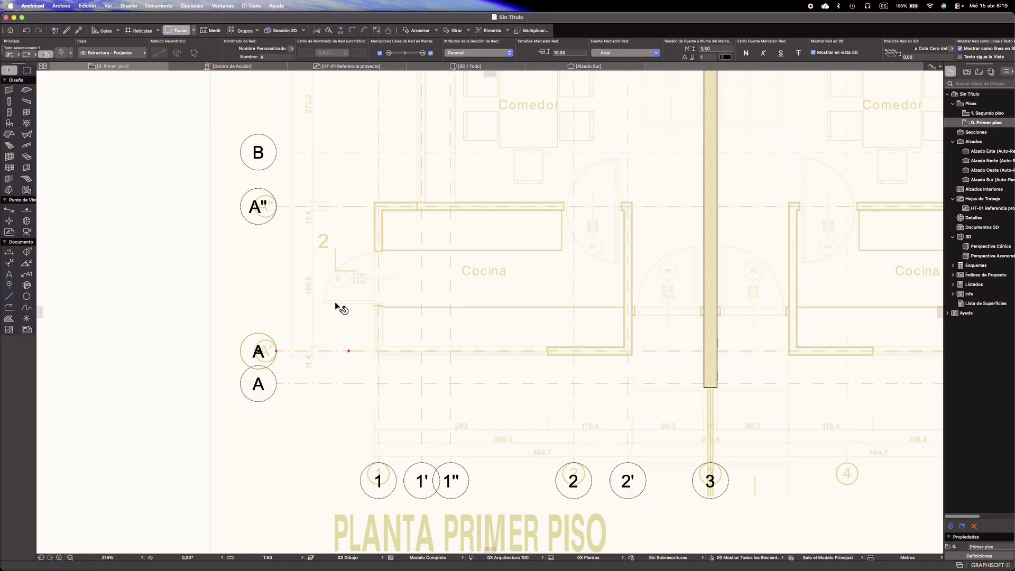
Rename the copied grid axis as A' and deselect it
{"action": "left_click", "coordinate": [271, 57]}
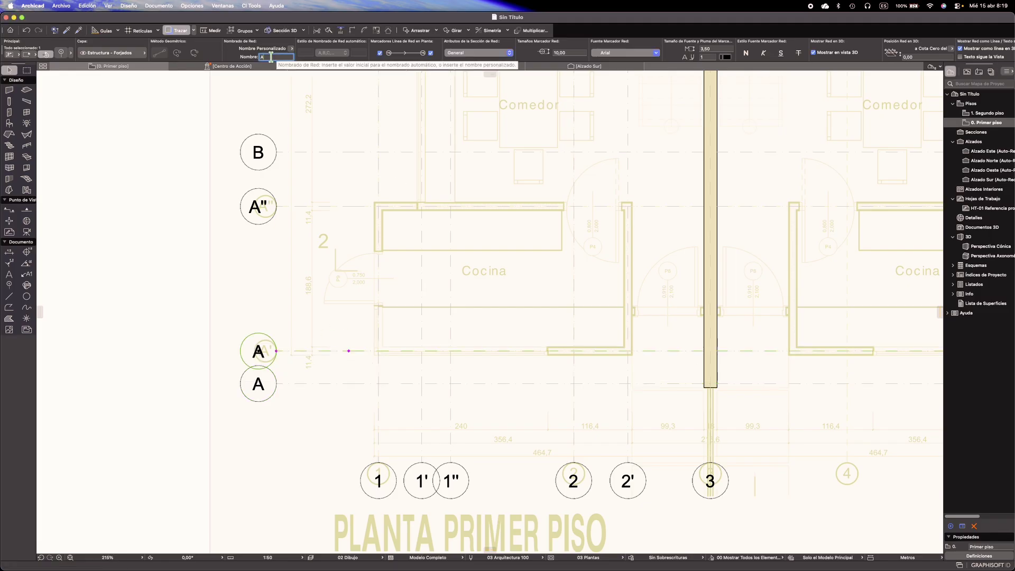
{"action": "type", "text": "'"}
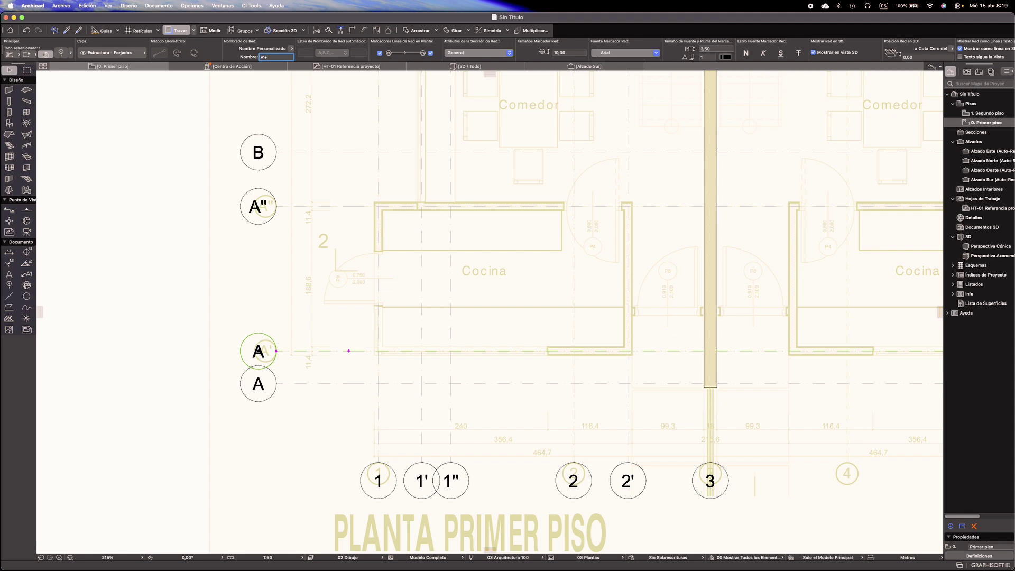
{"action": "type", "text": "+"}
{"action": "key", "text": "BackSpace"}
{"action": "key", "text": "Escape"}
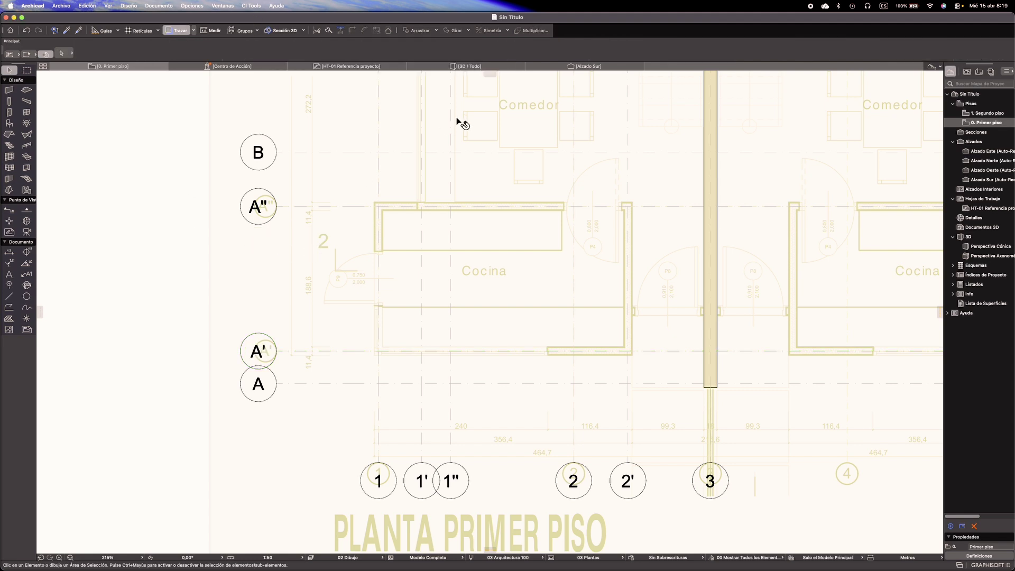
Pick up the settings of the axis D' wall and start a chained wall from the A''–2' intersection down axis 2' to A'
{"action": "scroll", "coordinate": [456, 192], "scroll_direction": "down", "scroll_amount": 2}
{"action": "middle_click_drag", "start_coordinate": [558, 186], "coordinate": [405, 431]}
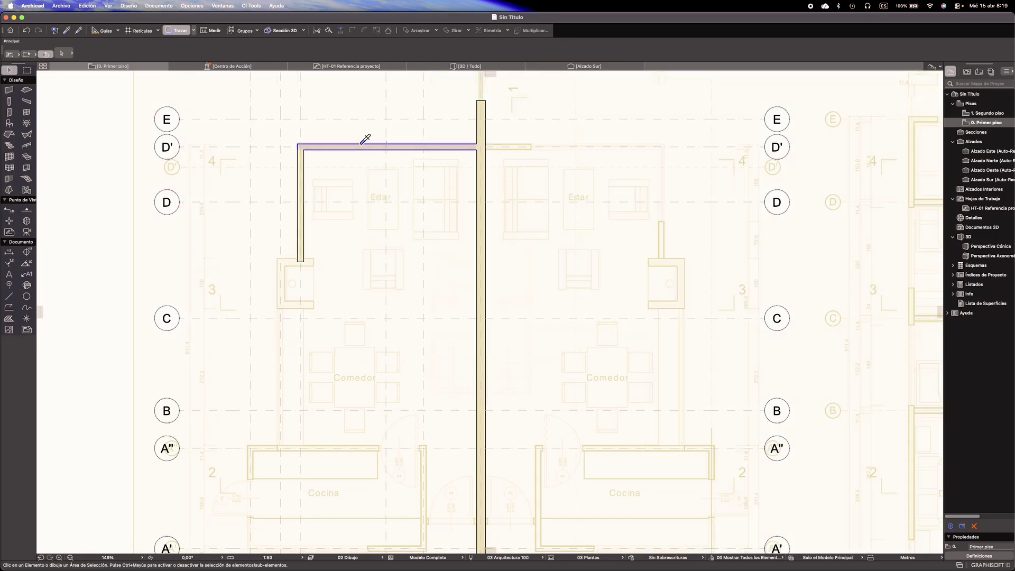
{"action": "left_click", "coordinate": [363, 147], "text": "alt"}
{"action": "middle_click_drag", "start_coordinate": [395, 367], "coordinate": [417, 158]}
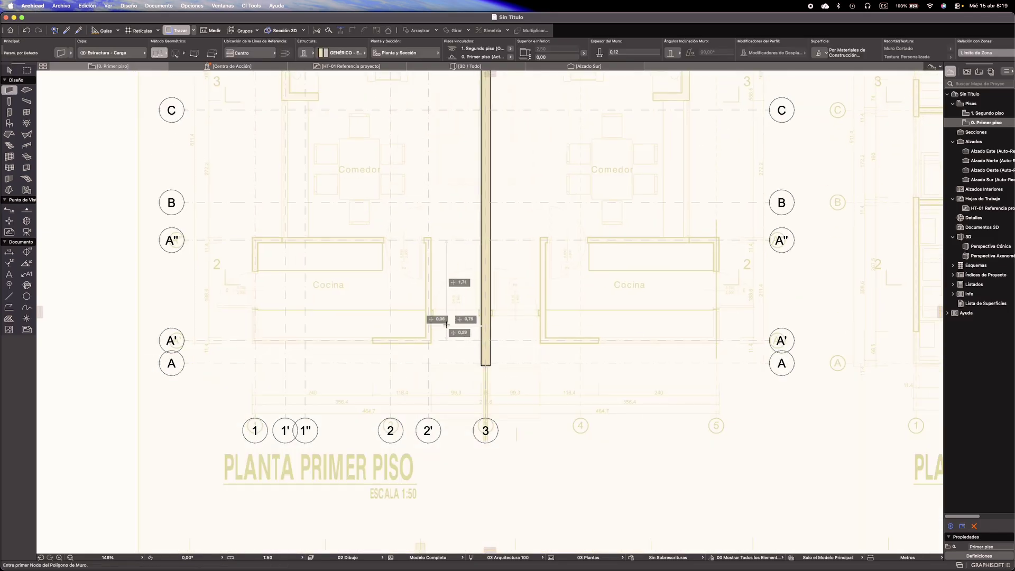
{"action": "scroll", "coordinate": [423, 174], "scroll_direction": "up", "scroll_amount": 8}
{"action": "left_click", "coordinate": [394, 196]}
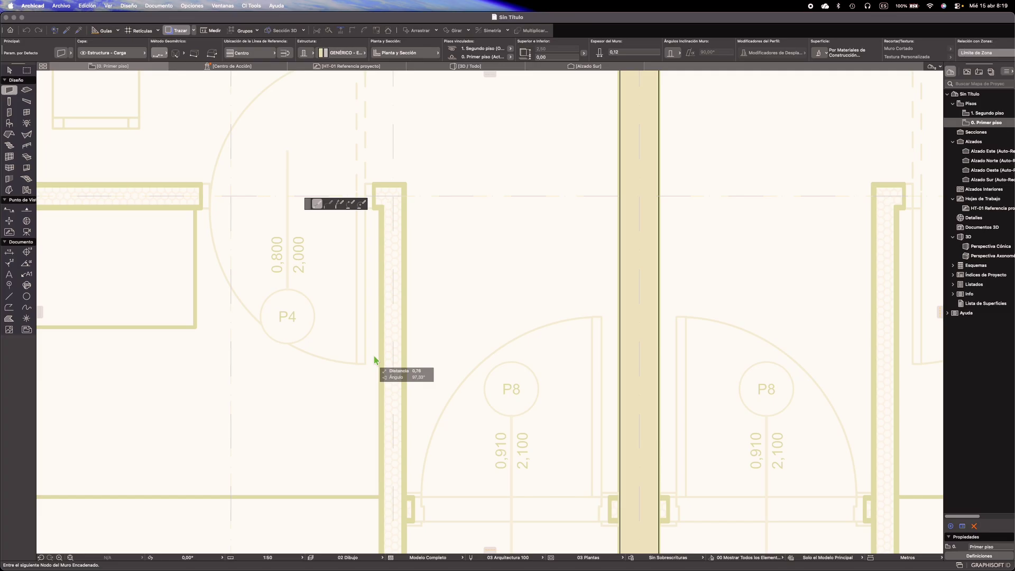
{"action": "scroll", "coordinate": [397, 357], "scroll_direction": "down", "scroll_amount": 5}
{"action": "left_click", "coordinate": [418, 429]}
Continue the chained wall along A' to axis 1, up to A'' and back to 2', closing the kitchen outline
{"action": "scroll", "coordinate": [418, 429], "scroll_direction": "down", "scroll_amount": 5}
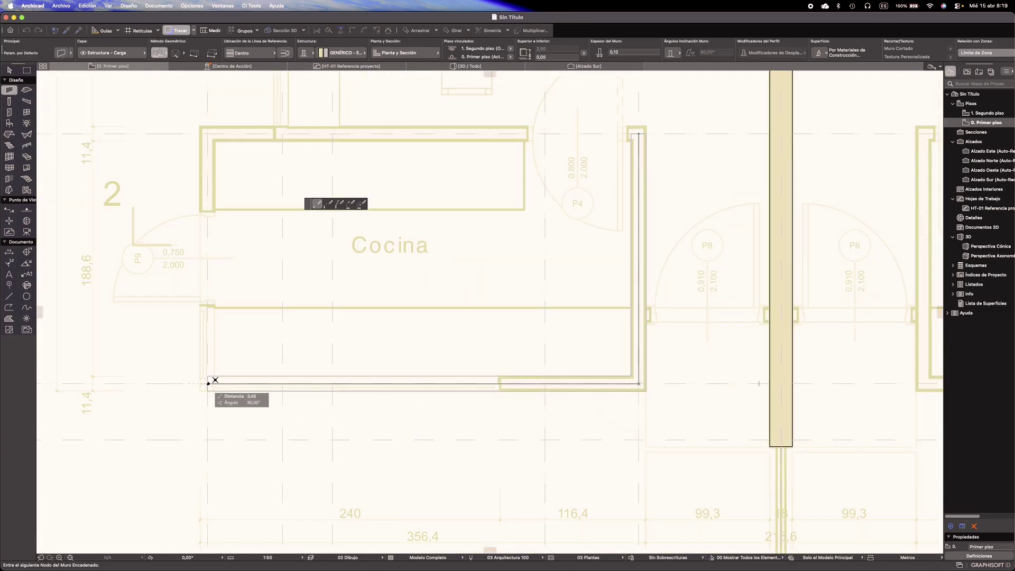
{"action": "scroll", "coordinate": [216, 379], "scroll_direction": "up", "scroll_amount": 5}
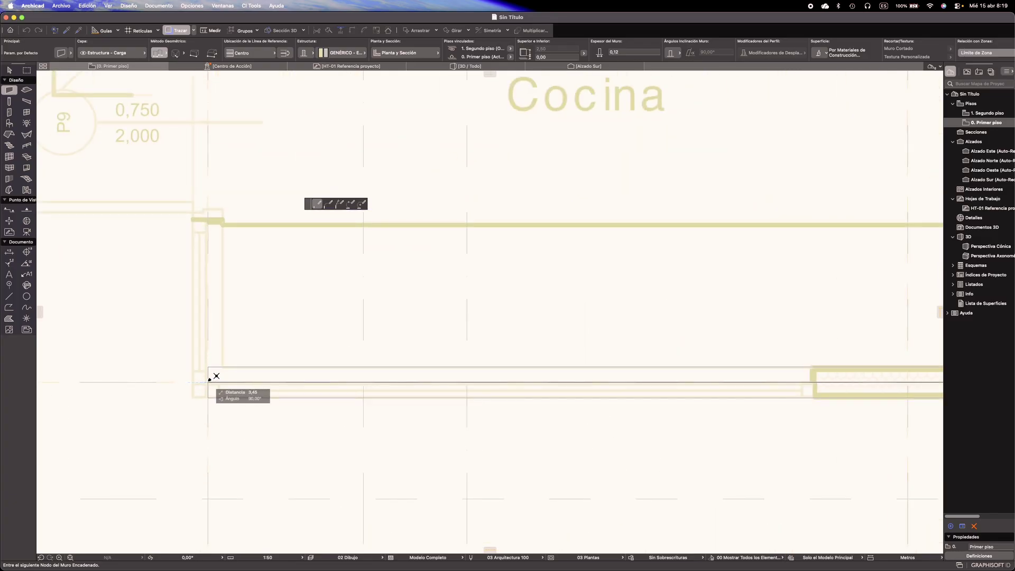
{"action": "scroll", "coordinate": [258, 222], "scroll_direction": "down", "scroll_amount": 5}
{"action": "scroll", "coordinate": [265, 344], "scroll_direction": "up", "scroll_amount": 4}
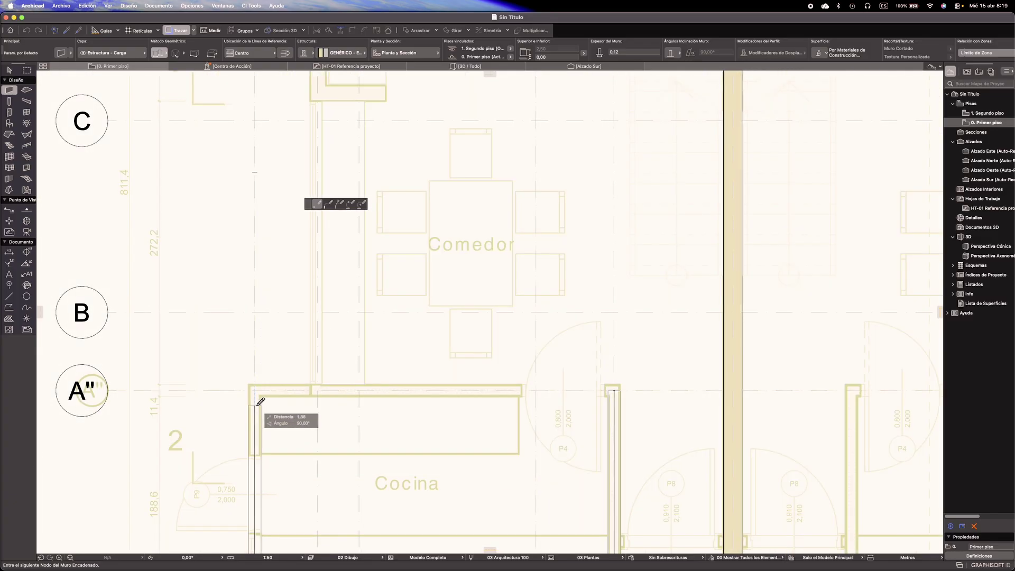
{"action": "scroll", "coordinate": [261, 402], "scroll_direction": "up", "scroll_amount": 3}
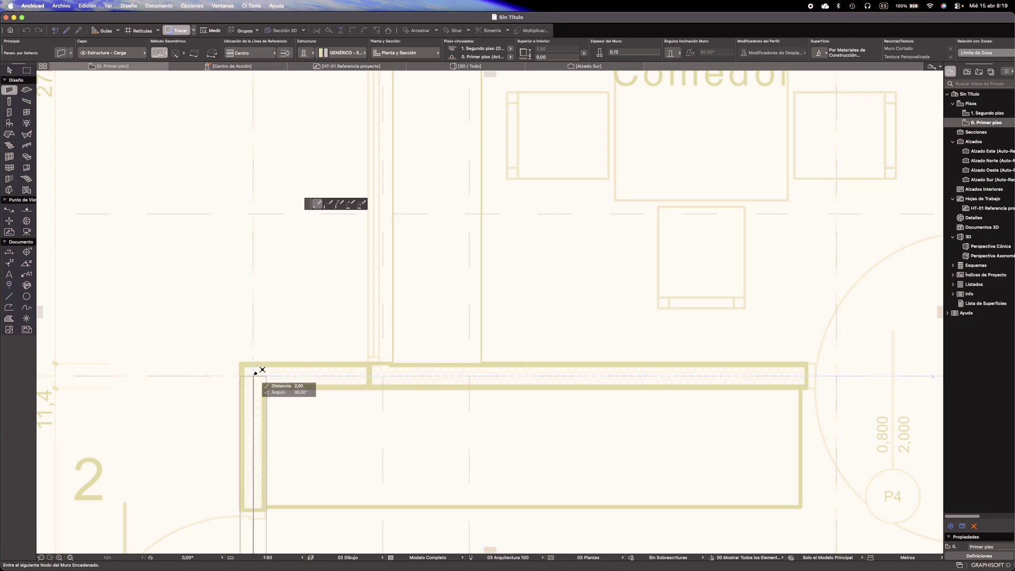
{"action": "scroll", "coordinate": [499, 347], "scroll_direction": "right", "scroll_amount": 10}
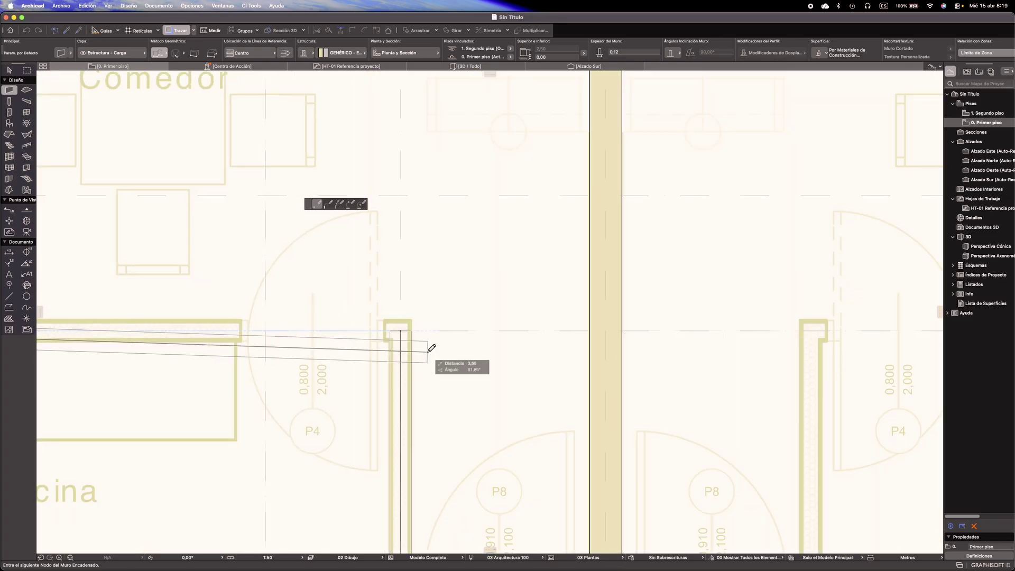
{"action": "left_click", "coordinate": [402, 330]}
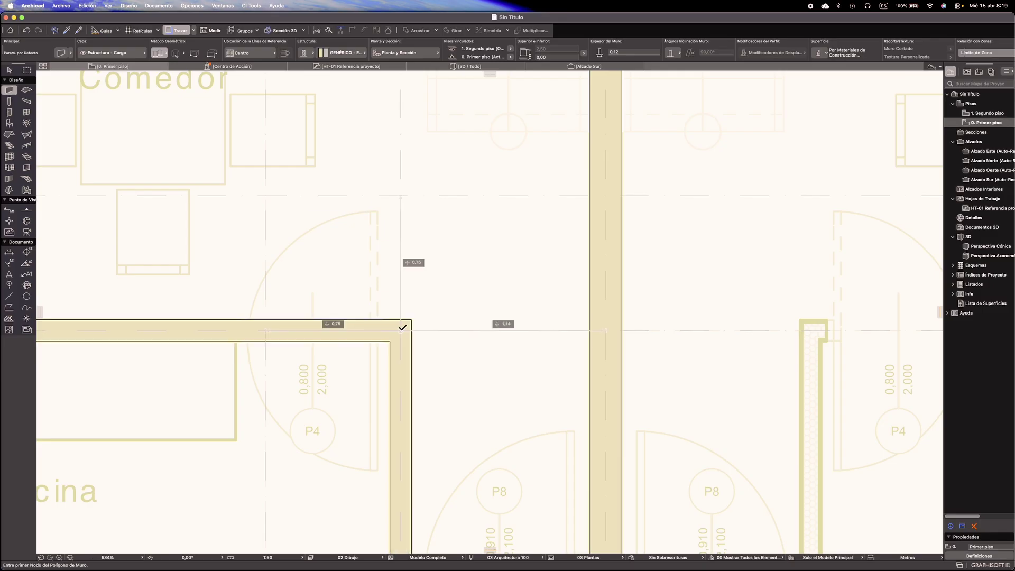
Draw a horizontal wall through the traced P8 entry door, from the kitchen wall on axis 2' to the wall on axis 3
{"action": "scroll", "coordinate": [386, 310], "scroll_direction": "down", "scroll_amount": 5}
{"action": "middle_click_drag", "start_coordinate": [251, 361], "coordinate": [405, 255]}
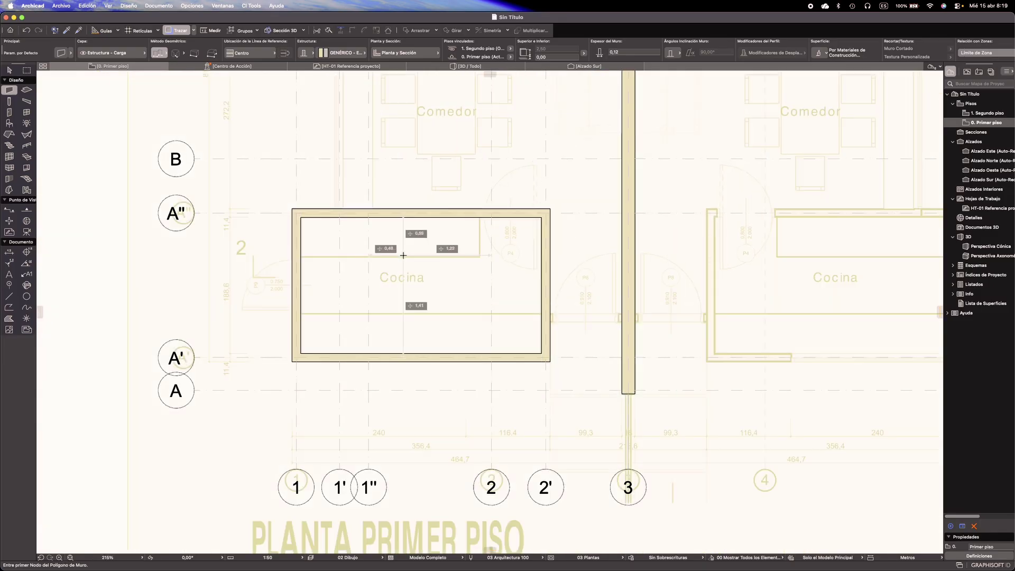
{"action": "middle_click_drag", "start_coordinate": [618, 365], "coordinate": [460, 355]}
{"action": "scroll", "coordinate": [475, 306], "scroll_direction": "up", "scroll_amount": 5}
{"action": "scroll", "coordinate": [486, 315], "scroll_direction": "up", "scroll_amount": 3}
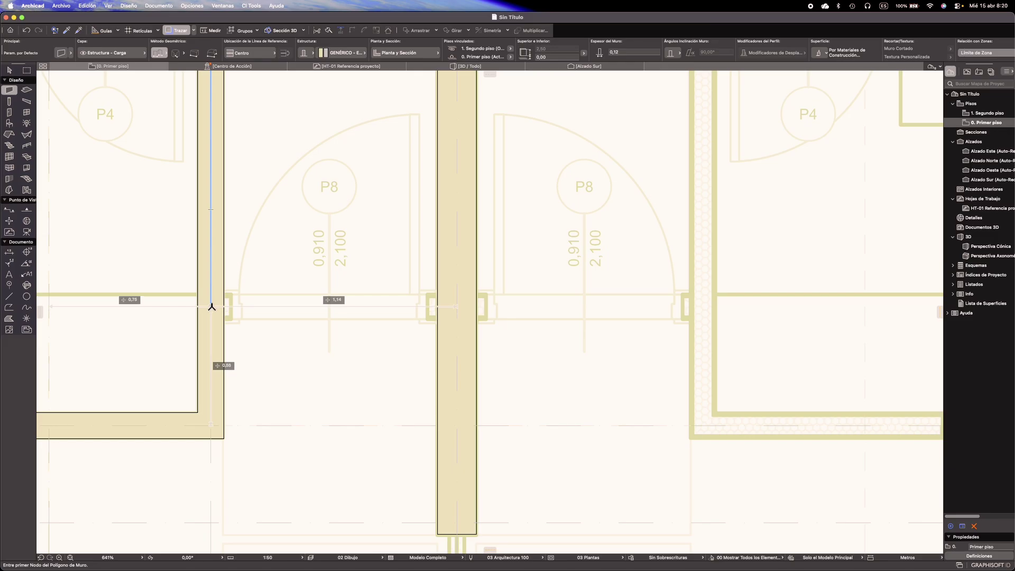
{"action": "key", "text": "Tab"}
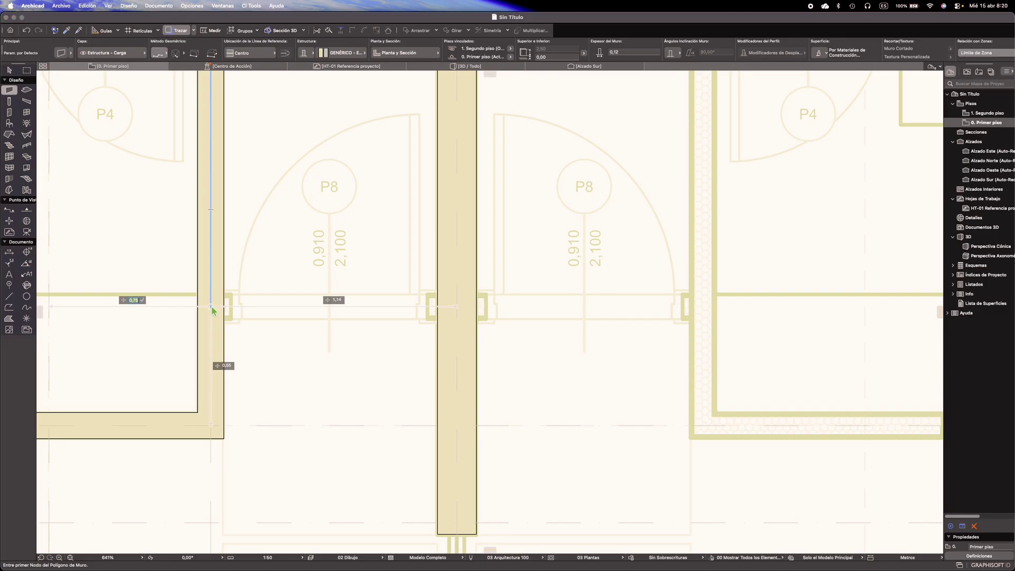
{"action": "key", "text": "Tab"}
{"action": "key", "text": "Tab"}
{"action": "type", "text": "0"}
{"action": "key", "text": "Return"}
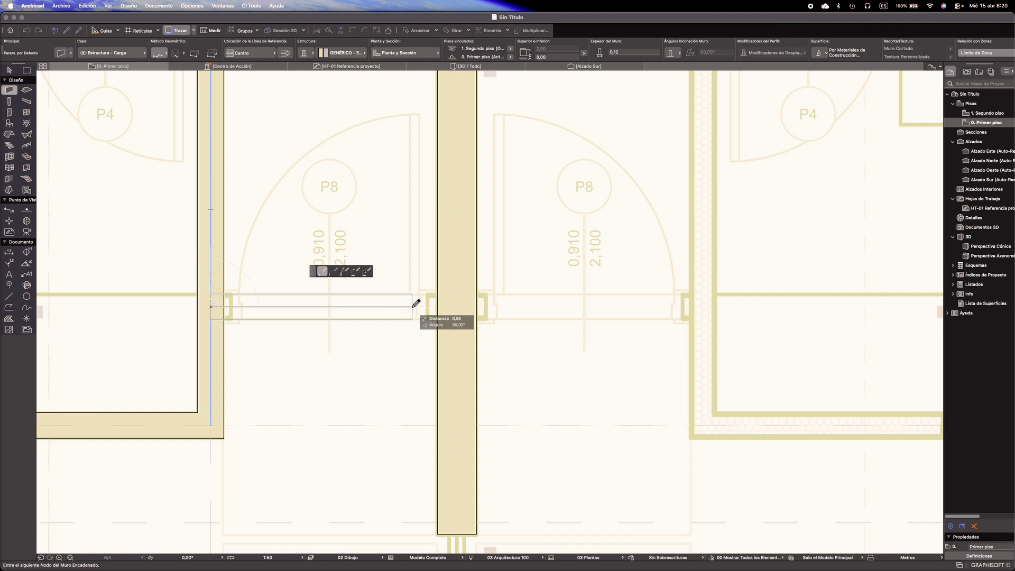
{"action": "key", "text": "Caps_Lock"}
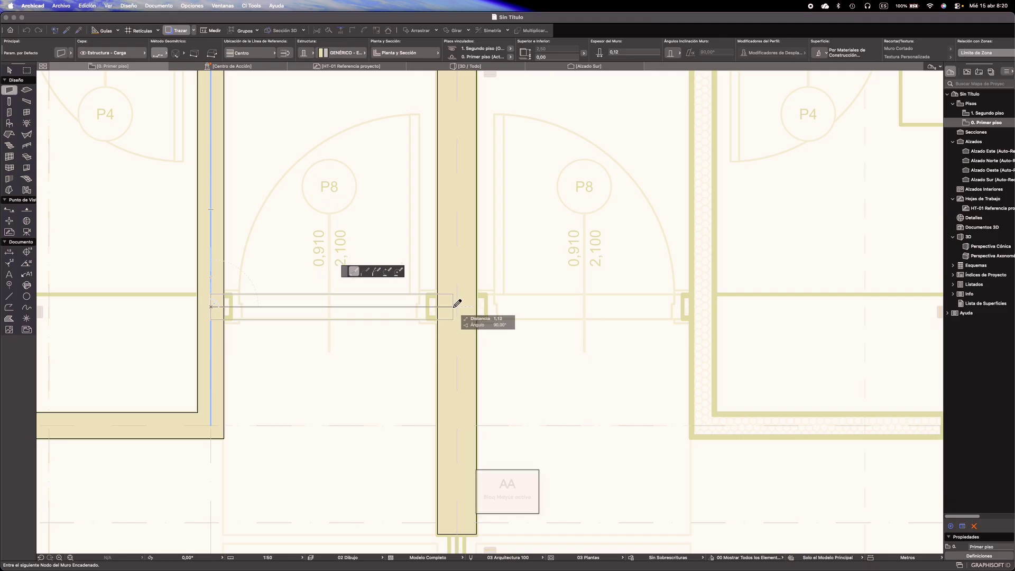
{"action": "key", "text": "Caps_Lock"}
{"action": "left_click", "coordinate": [458, 305]}
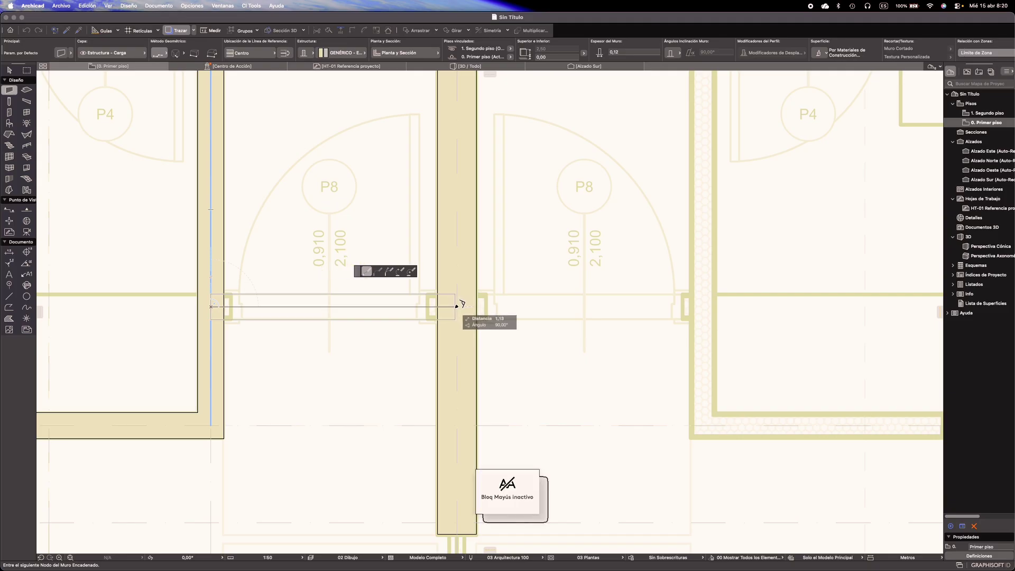
{"action": "left_click", "coordinate": [457, 306]}
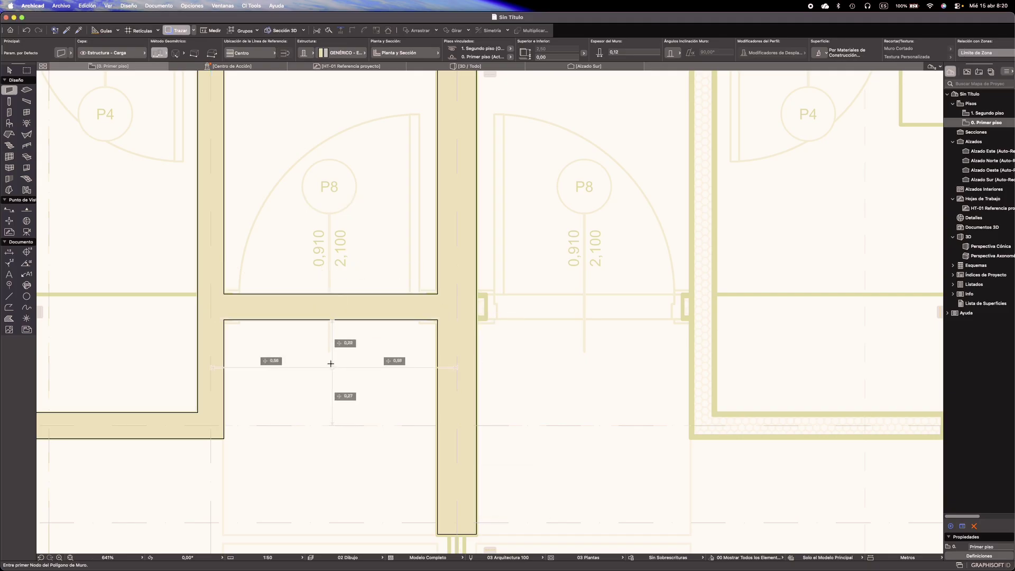
Draw a wall up axis 1' from the kitchen wall on A'' to the middle of the traced fireplace's lower arm
{"action": "scroll", "coordinate": [331, 362], "scroll_direction": "down", "scroll_amount": 4}
{"action": "middle_click_drag", "start_coordinate": [233, 363], "coordinate": [409, 369]}
{"action": "scroll", "coordinate": [392, 365], "scroll_direction": "down", "scroll_amount": 3}
{"action": "middle_click_drag", "start_coordinate": [312, 279], "coordinate": [347, 407]}
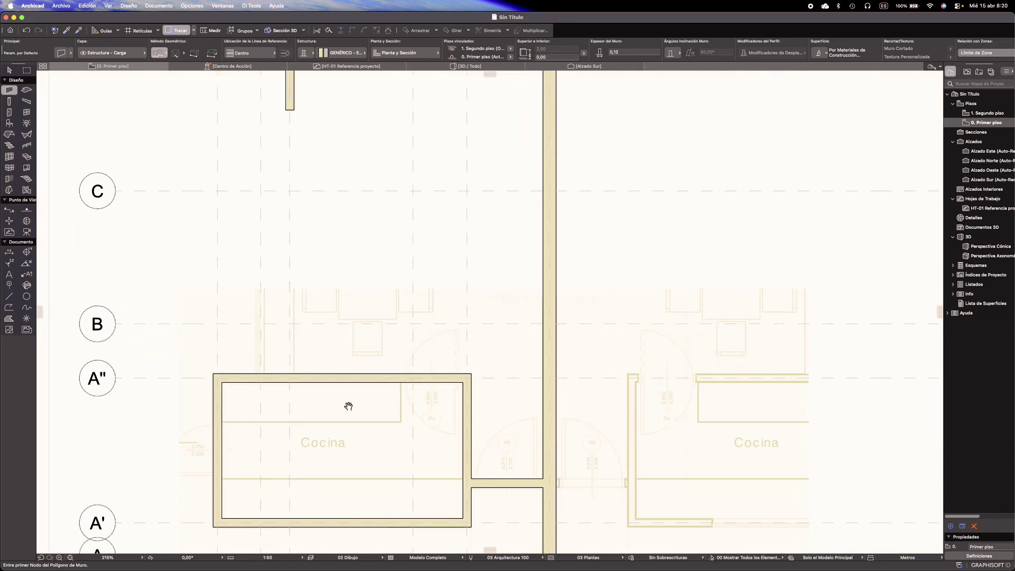
{"action": "middle_click_drag", "start_coordinate": [250, 349], "coordinate": [334, 343]}
{"action": "scroll", "coordinate": [334, 343], "scroll_direction": "up", "scroll_amount": 5}
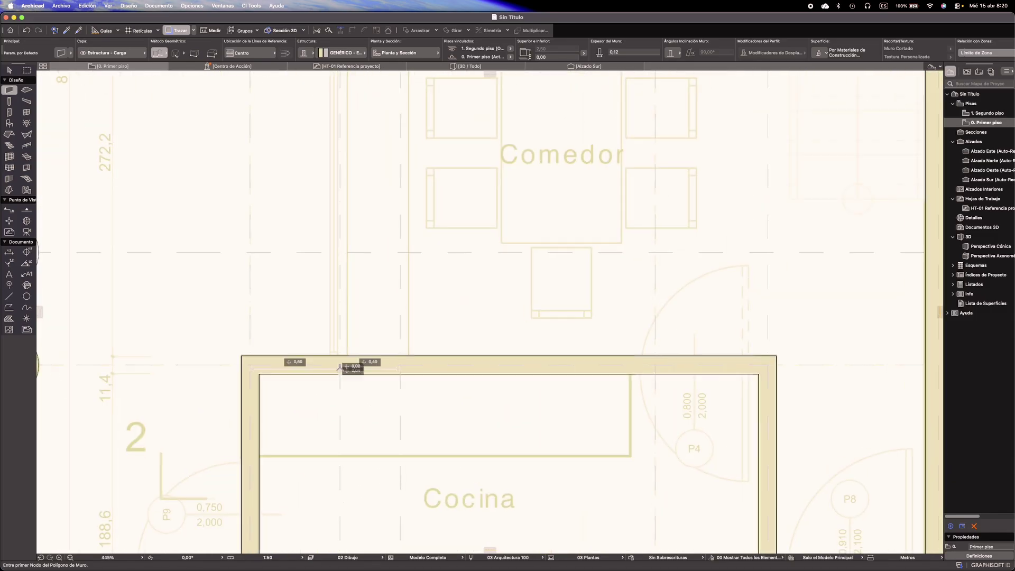
{"action": "left_click", "coordinate": [340, 365]}
{"action": "middle_click_drag", "start_coordinate": [342, 256], "coordinate": [356, 492]}
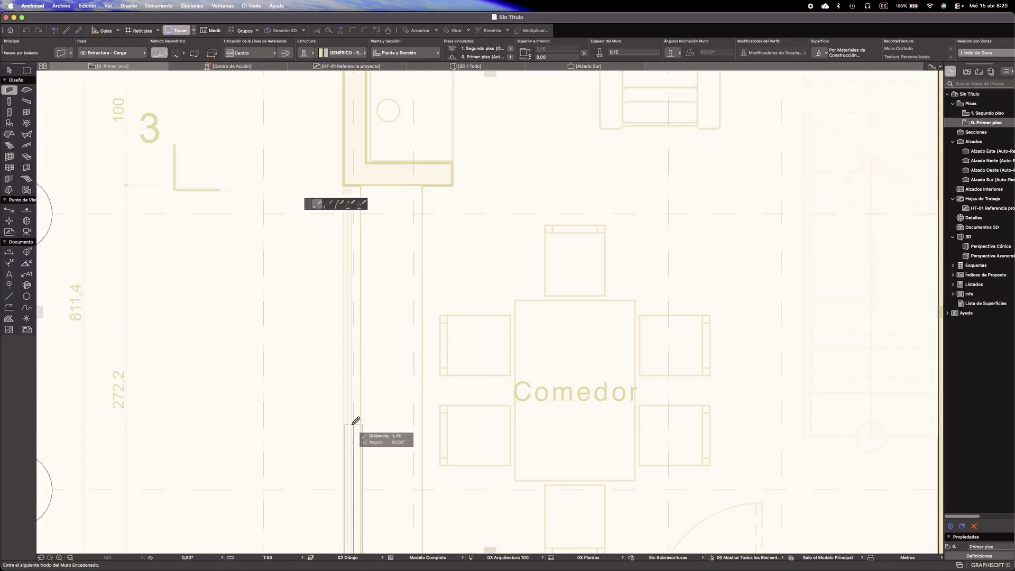
{"action": "middle_click_drag", "start_coordinate": [363, 306], "coordinate": [360, 392]}
{"action": "scroll", "coordinate": [340, 283], "scroll_direction": "up", "scroll_amount": 4}
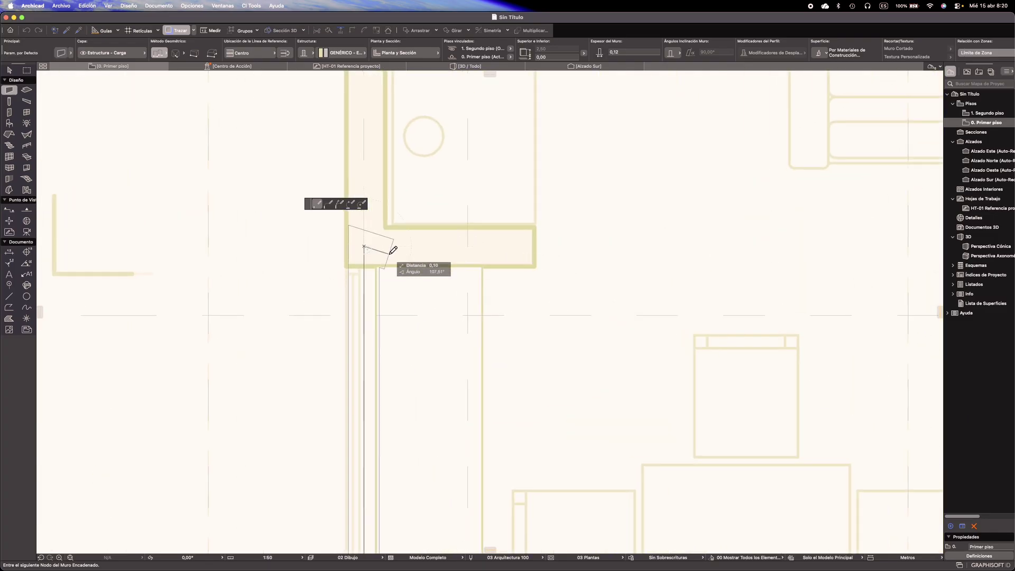
{"action": "left_click", "coordinate": [364, 246]}
{"action": "left_click", "coordinate": [364, 246]}
{"action": "scroll", "coordinate": [404, 293], "scroll_direction": "down", "scroll_amount": 6}
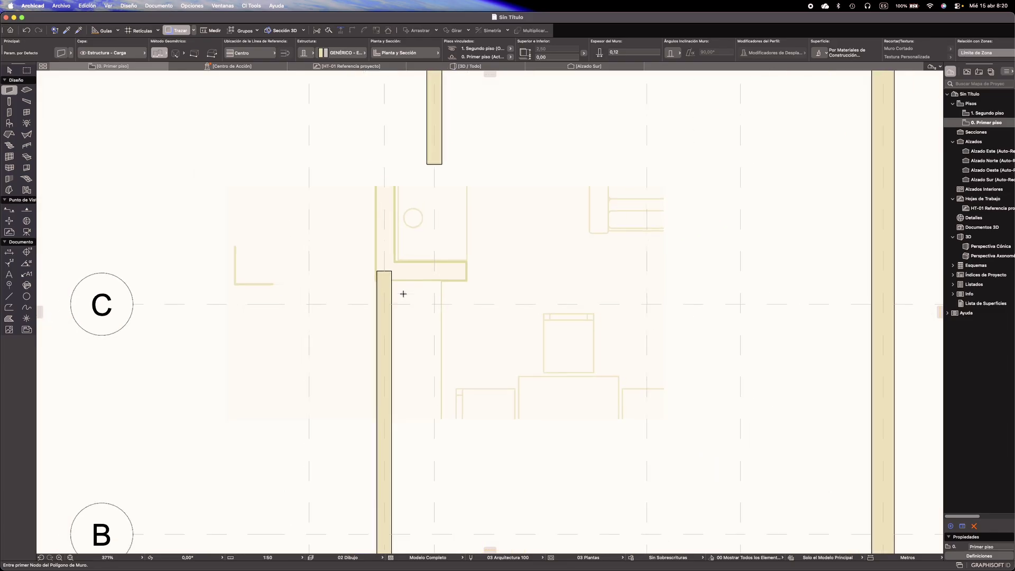
{"action": "middle_click_drag", "start_coordinate": [362, 293], "coordinate": [310, 350]}
{"action": "key", "text": "Escape"}
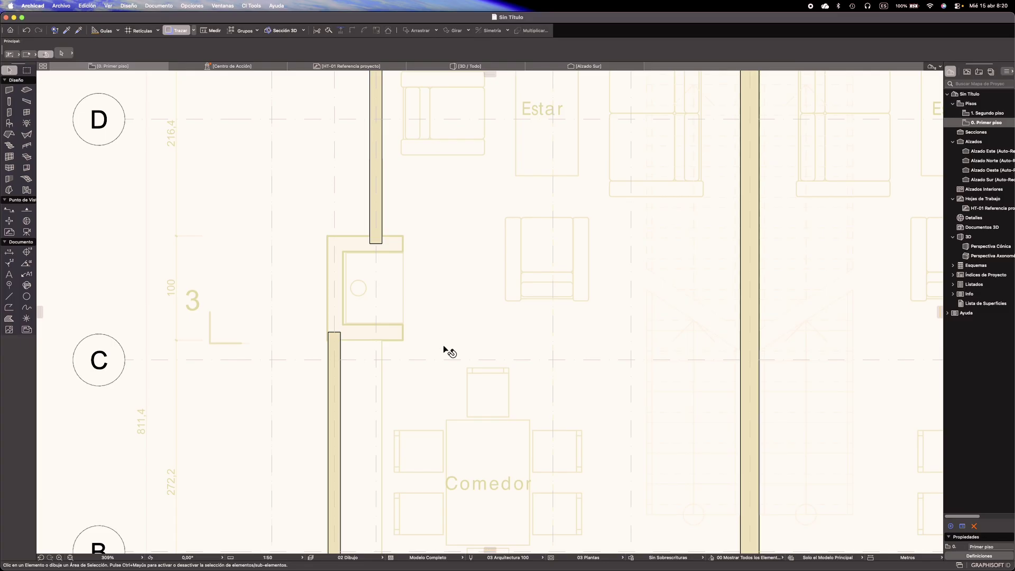
Measure the thickness of the traced fireplace's lower arm at its open end
{"action": "scroll", "coordinate": [397, 346], "scroll_direction": "up", "scroll_amount": 4}
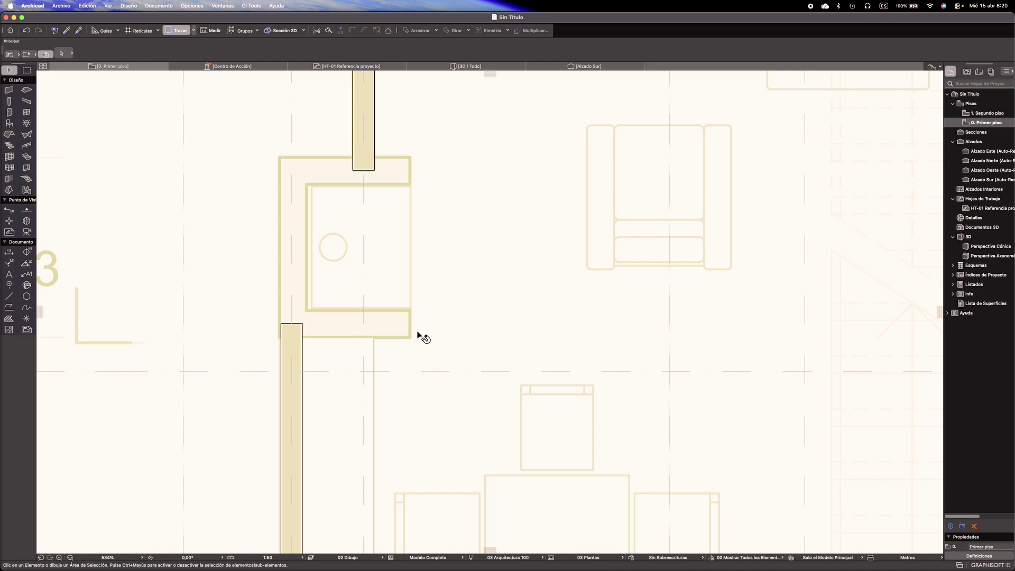
{"action": "scroll", "coordinate": [420, 334], "scroll_direction": "up", "scroll_amount": 2}
{"action": "key", "text": "m"}
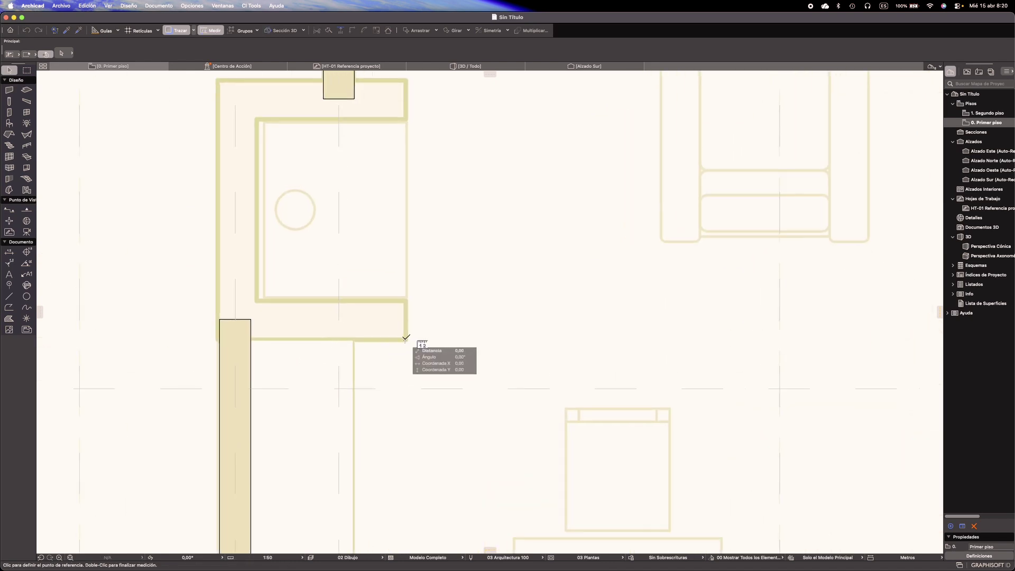
{"action": "left_click", "coordinate": [405, 338]}
{"action": "scroll", "coordinate": [406, 320], "scroll_direction": "up", "scroll_amount": 4}
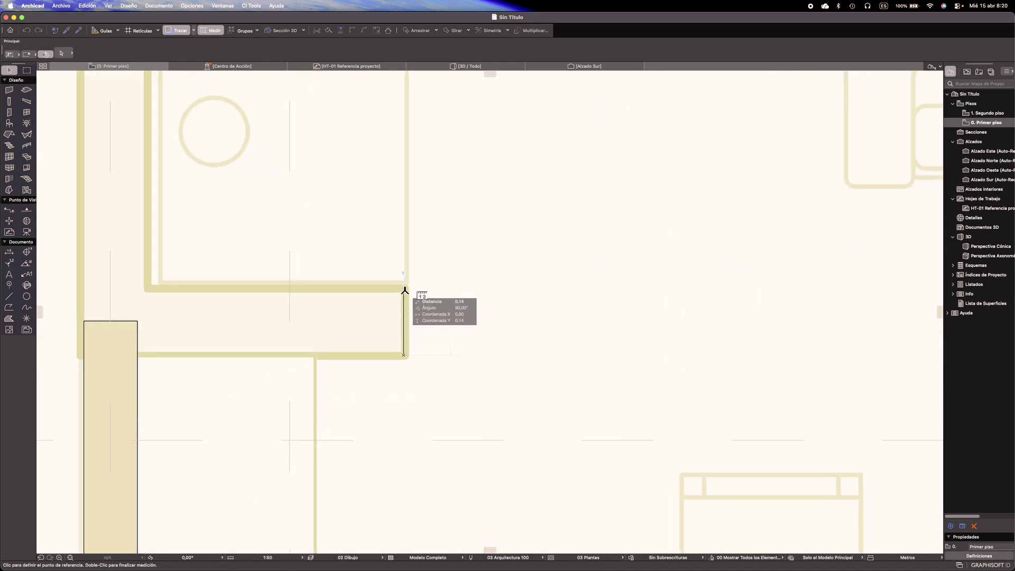
{"action": "key", "text": "Escape"}
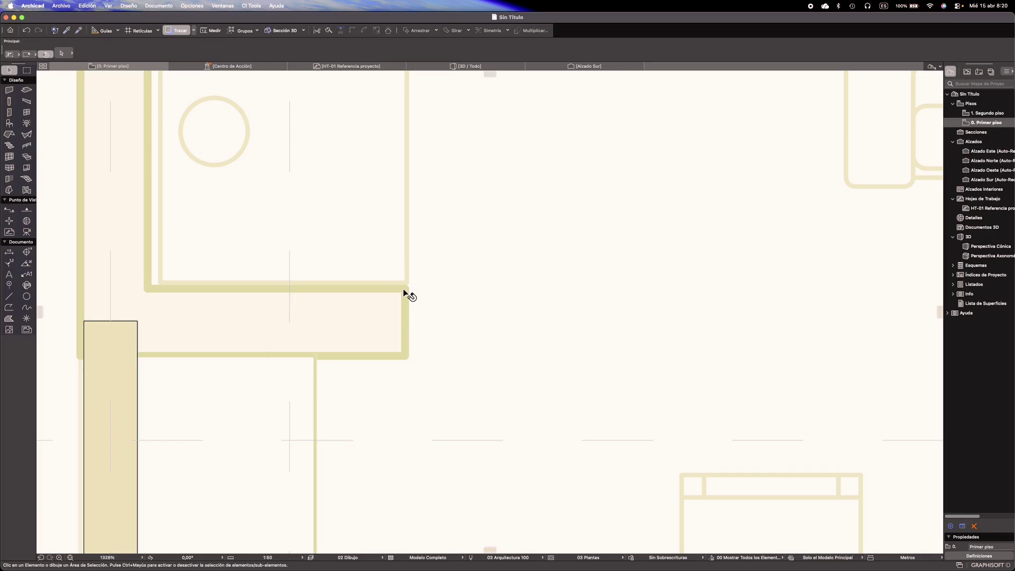
Set the wall thickness to 0,15 m and start a chained wall from the fireplace's lower arm end to axis 1'
{"action": "scroll", "coordinate": [404, 294], "scroll_direction": "down", "scroll_amount": 5}
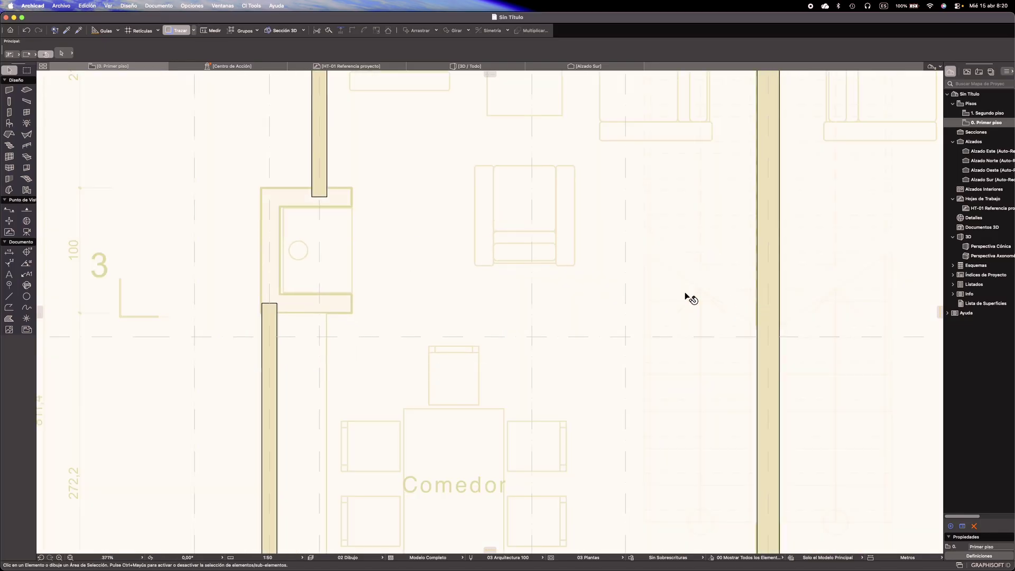
{"action": "left_click", "coordinate": [275, 321], "text": "alt"}
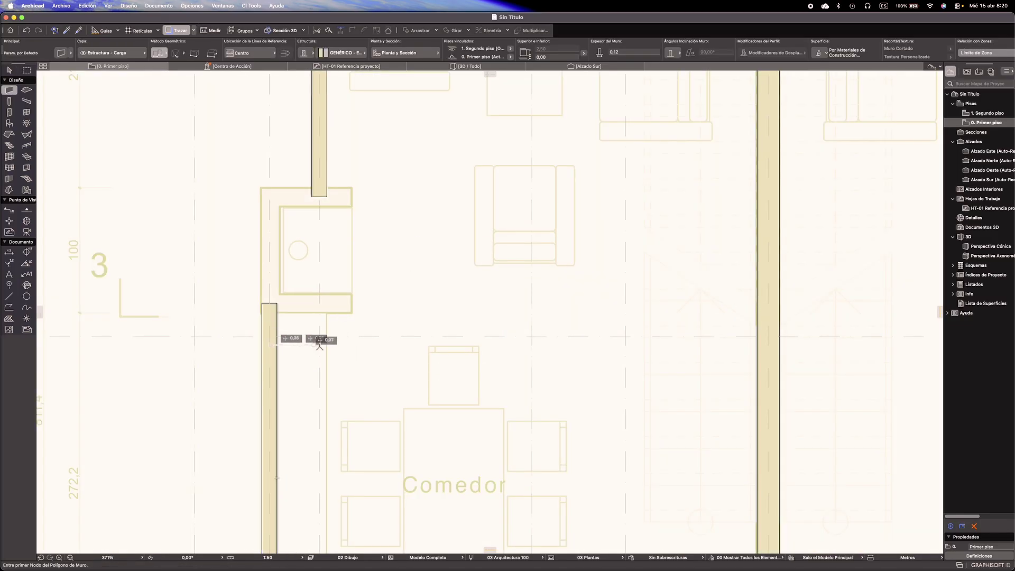
{"action": "left_click", "coordinate": [614, 51]}
{"action": "type", "text": "0"}
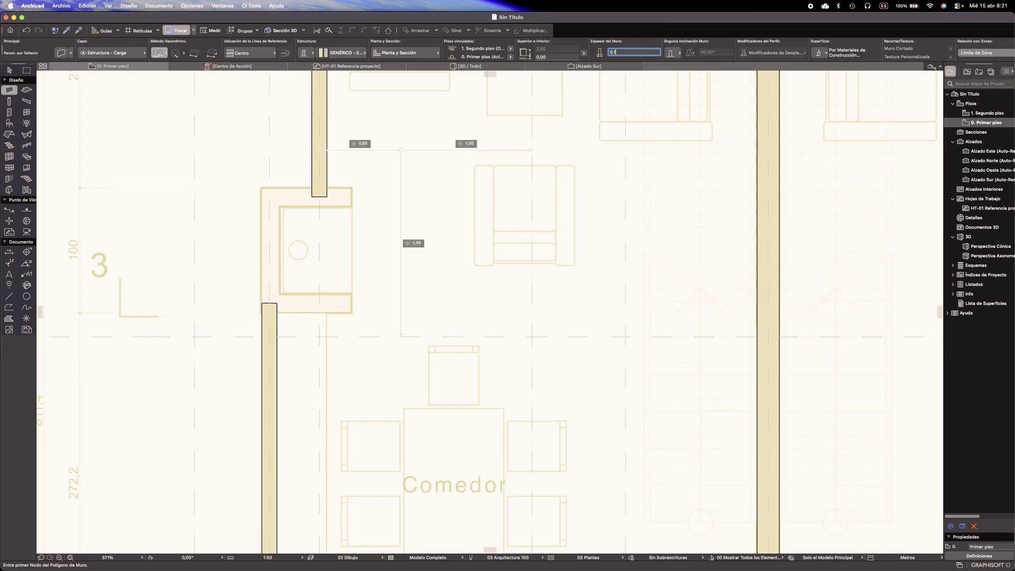
{"action": "scroll", "coordinate": [354, 303], "scroll_direction": "up", "scroll_amount": 5}
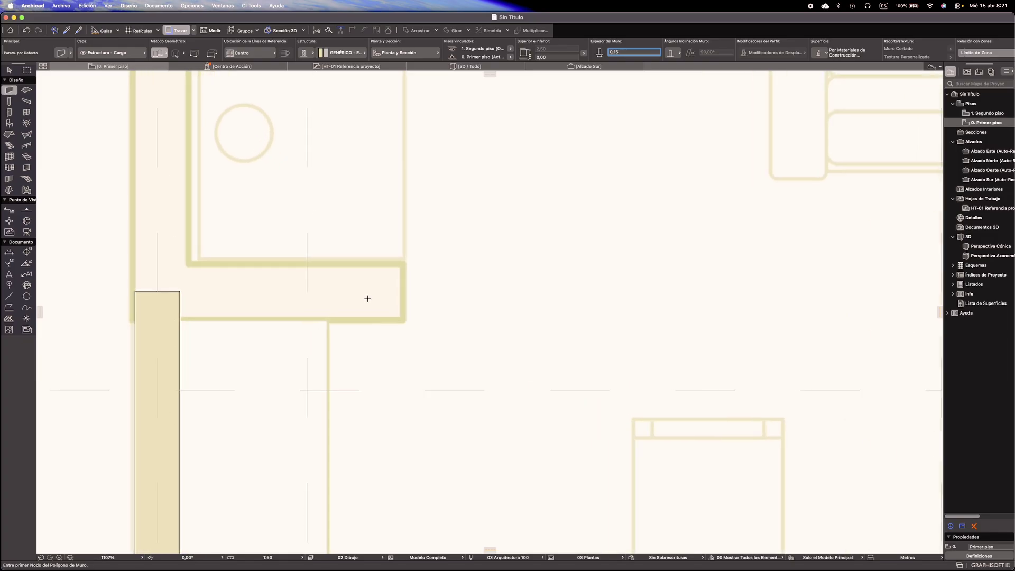
{"action": "left_click", "coordinate": [403, 294]}
{"action": "scroll", "coordinate": [393, 291], "scroll_direction": "left", "scroll_amount": 5}
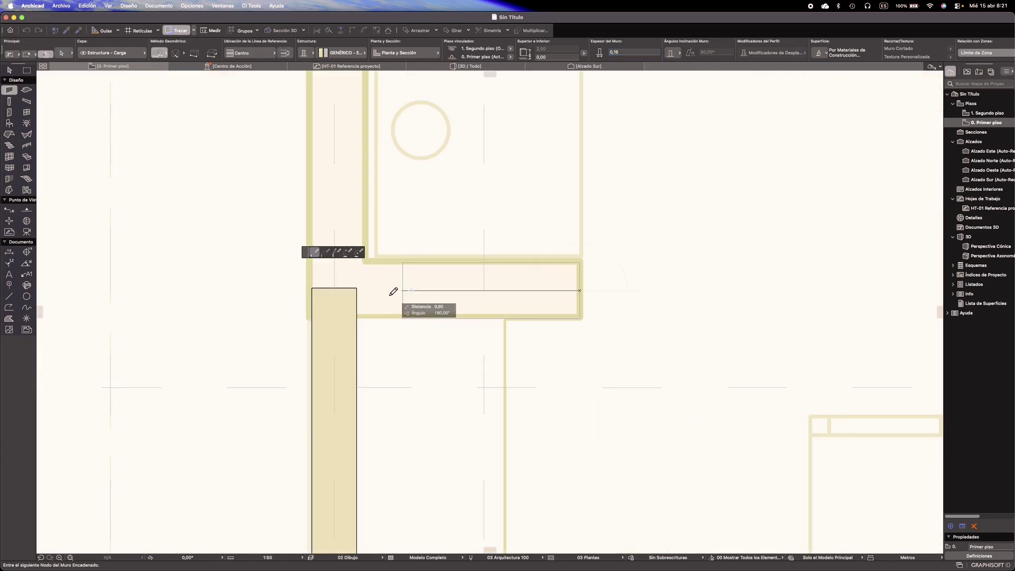
{"action": "left_click", "coordinate": [334, 290]}
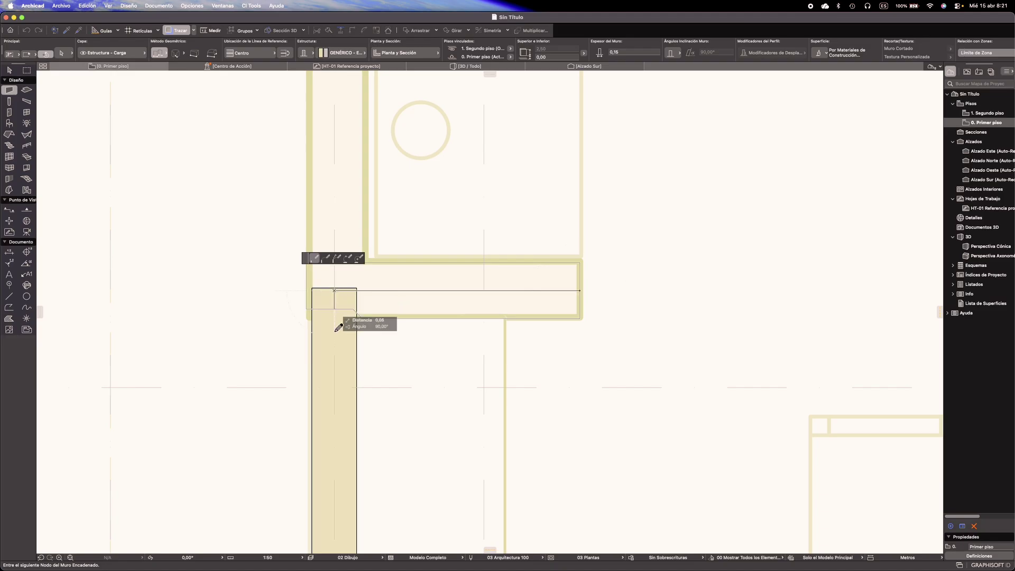
Continue the fireplace wall up axis 1' and out along the upper arm to its traced end, finishing the niche
{"action": "scroll", "coordinate": [336, 338], "scroll_direction": "down", "scroll_amount": 3}
{"action": "middle_click_drag", "start_coordinate": [347, 151], "coordinate": [296, 414]}
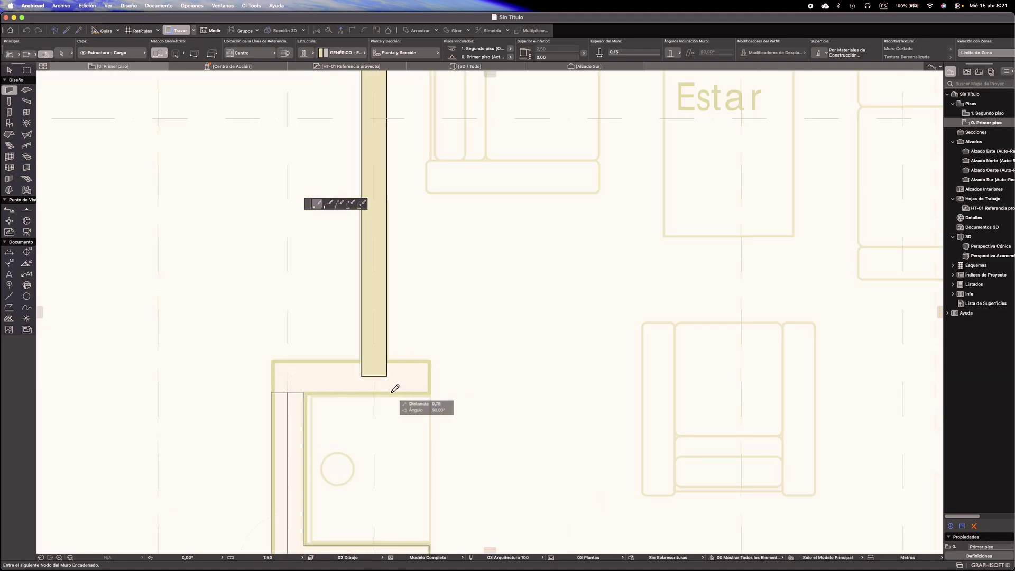
{"action": "left_click", "coordinate": [429, 377]}
{"action": "scroll", "coordinate": [332, 378], "scroll_direction": "down", "scroll_amount": 2}
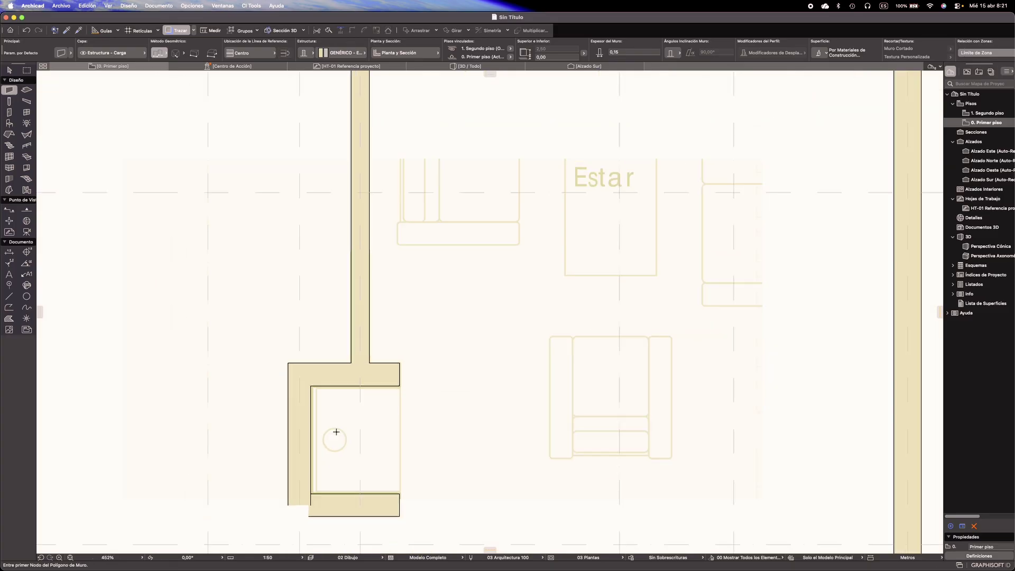
{"action": "scroll", "coordinate": [336, 318], "scroll_direction": "down", "scroll_amount": 5}
{"action": "key", "text": "Escape"}
{"action": "scroll", "coordinate": [328, 336], "scroll_direction": "up", "scroll_amount": 5}
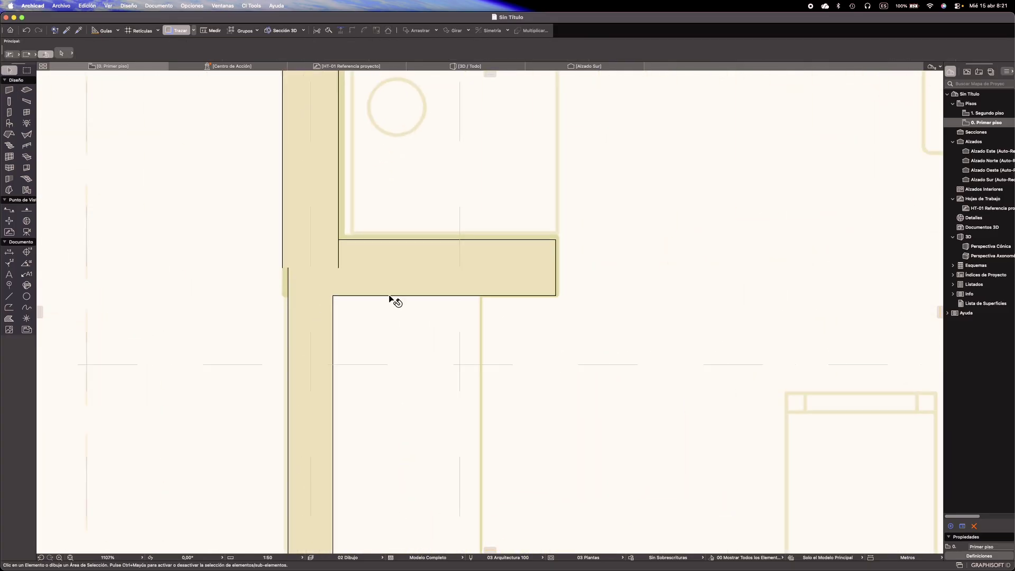
{"action": "left_click", "coordinate": [320, 317]}
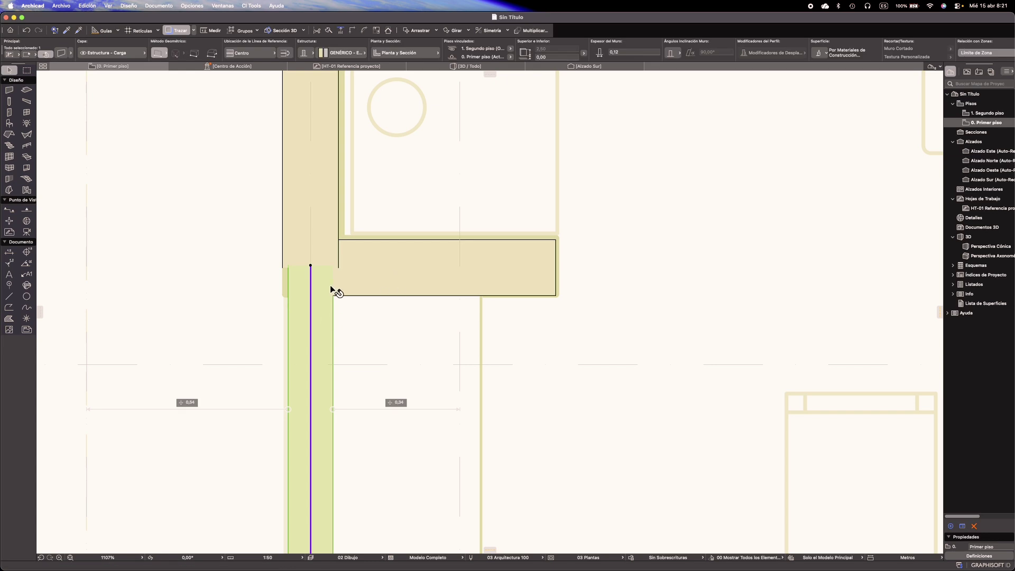
{"action": "left_click", "coordinate": [310, 267]}
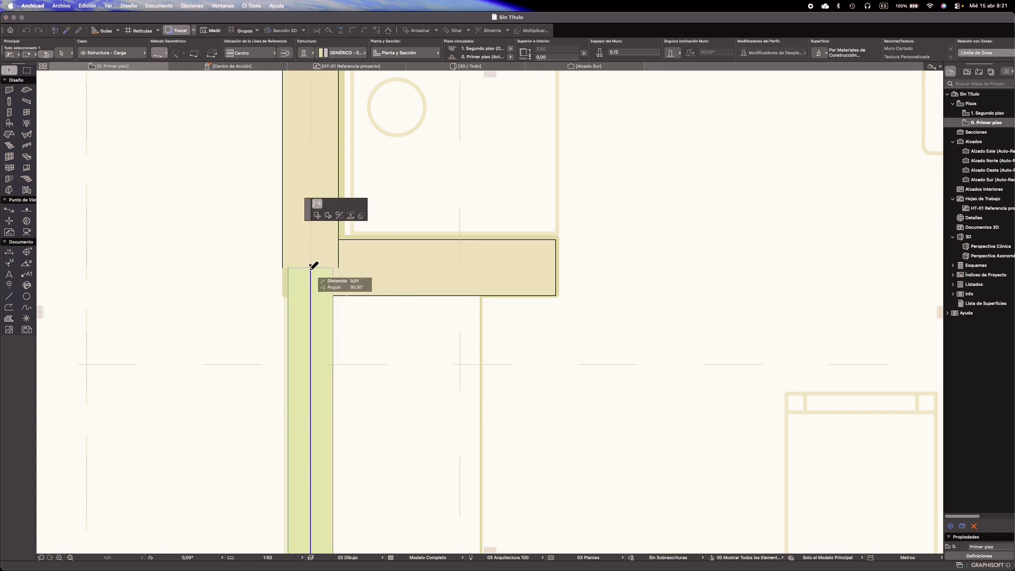
{"action": "scroll", "coordinate": [313, 266], "scroll_direction": "up", "scroll_amount": 3}
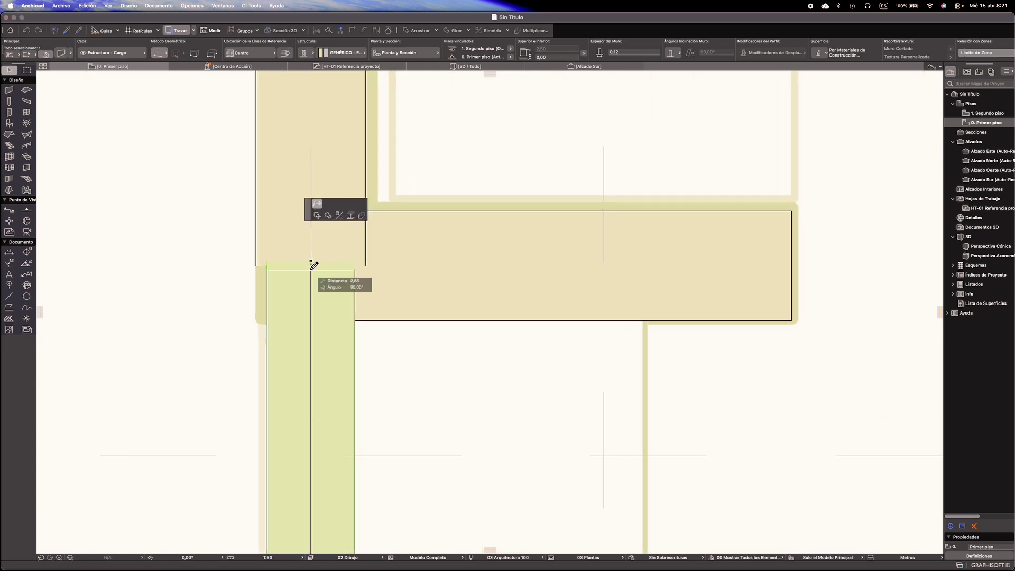
{"action": "key", "text": "Escape"}
{"action": "middle_click_drag", "start_coordinate": [285, 330], "coordinate": [329, 369]}
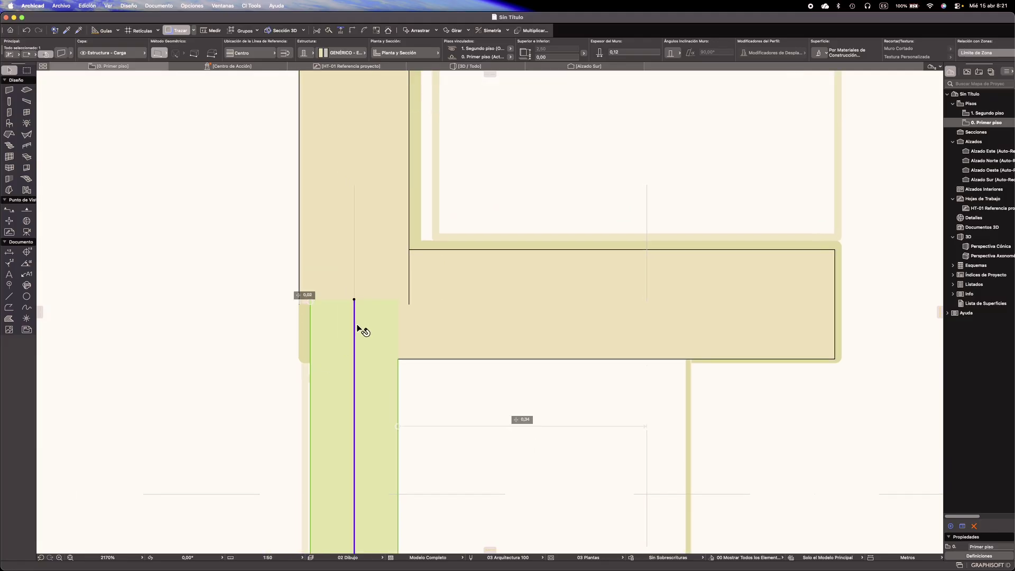
{"action": "left_click", "coordinate": [372, 238]}
{"action": "left_click", "coordinate": [466, 341], "text": "shift"}
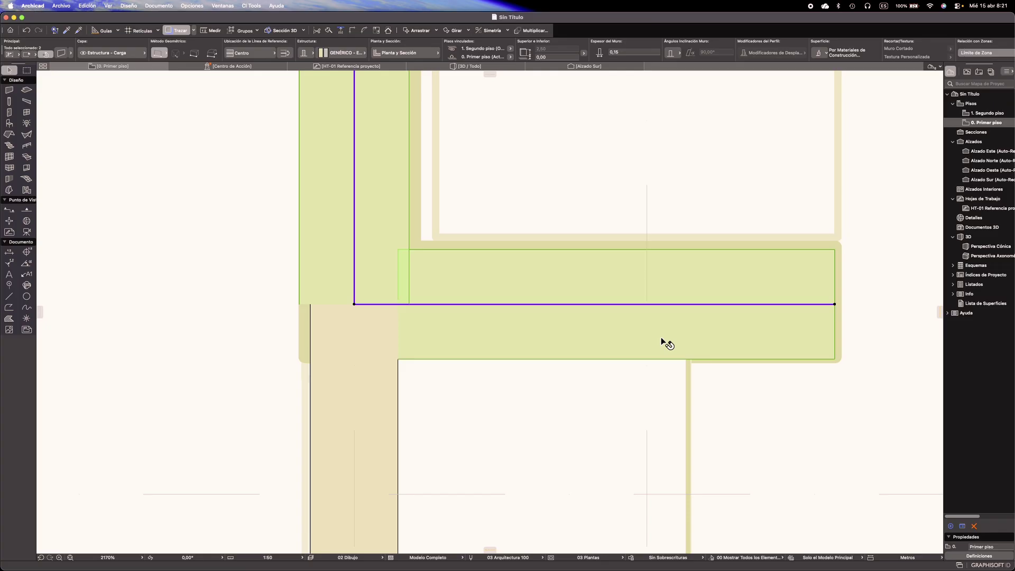
{"action": "scroll", "coordinate": [341, 304], "scroll_direction": "up", "scroll_amount": 4}
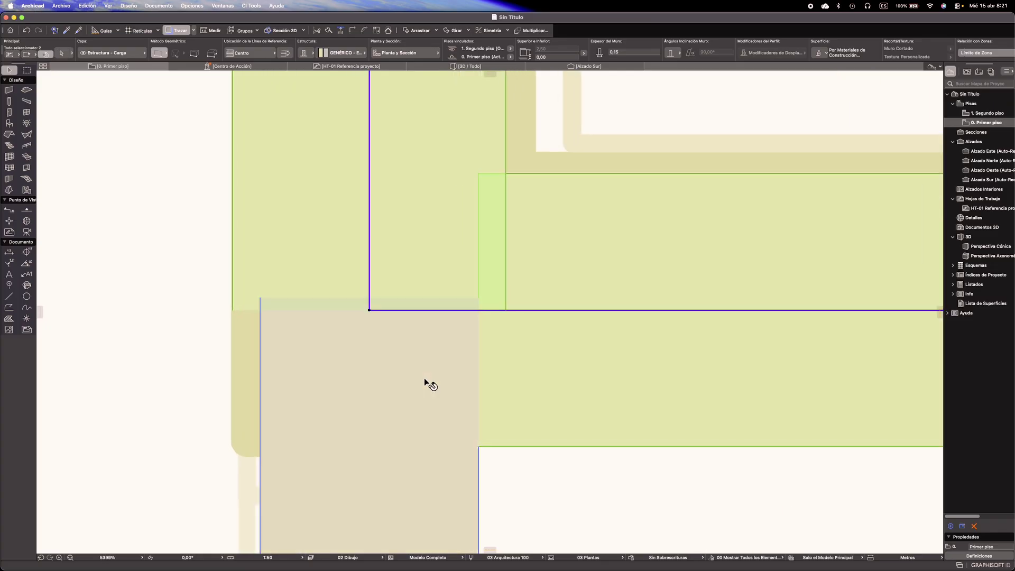
{"action": "left_click", "coordinate": [455, 400], "text": "shift"}
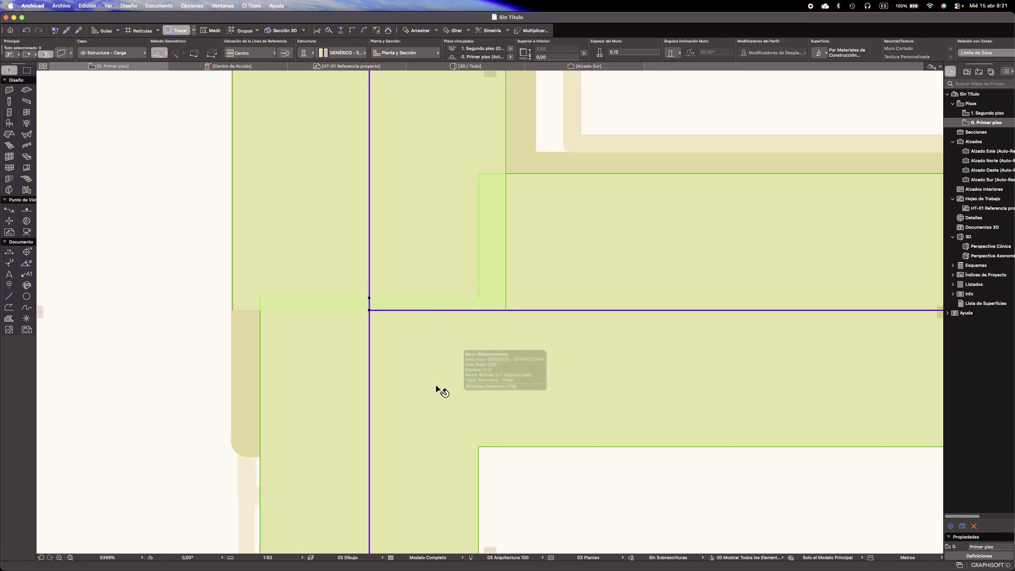
{"action": "key", "text": "Escape"}
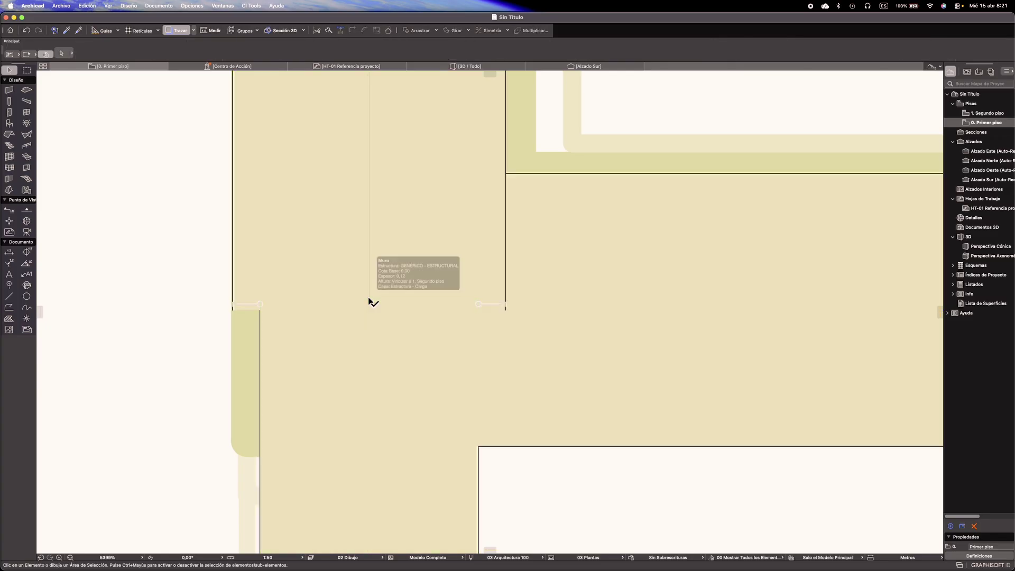
Stretch the upper end of the wall on axis 1' to the corner node where the fireplace's back wall meets its lower arm
{"action": "left_click", "coordinate": [369, 299]}
{"action": "left_click", "coordinate": [369, 299]}
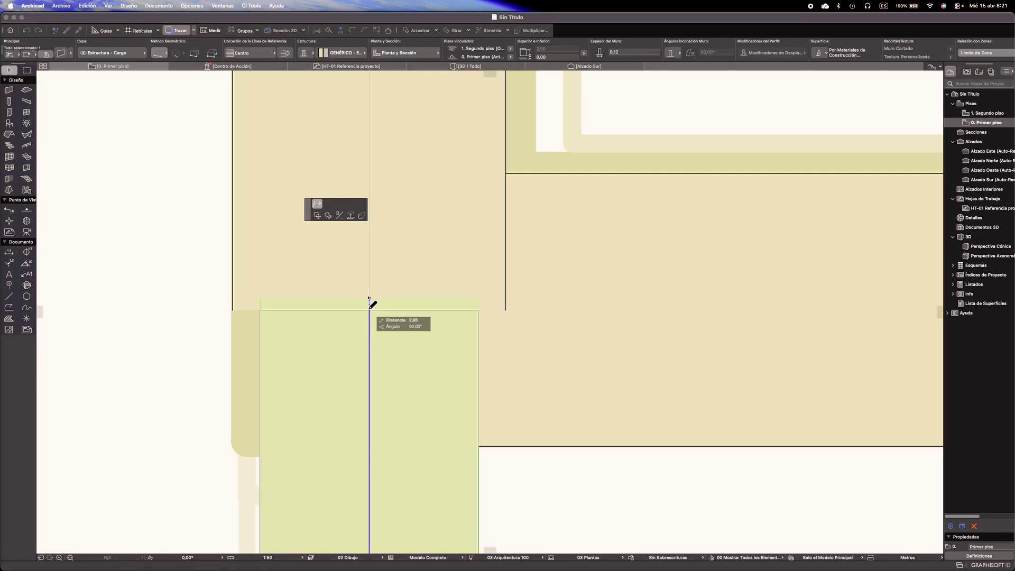
{"action": "left_click", "coordinate": [372, 300]}
{"action": "scroll", "coordinate": [405, 302], "scroll_direction": "down", "scroll_amount": 8}
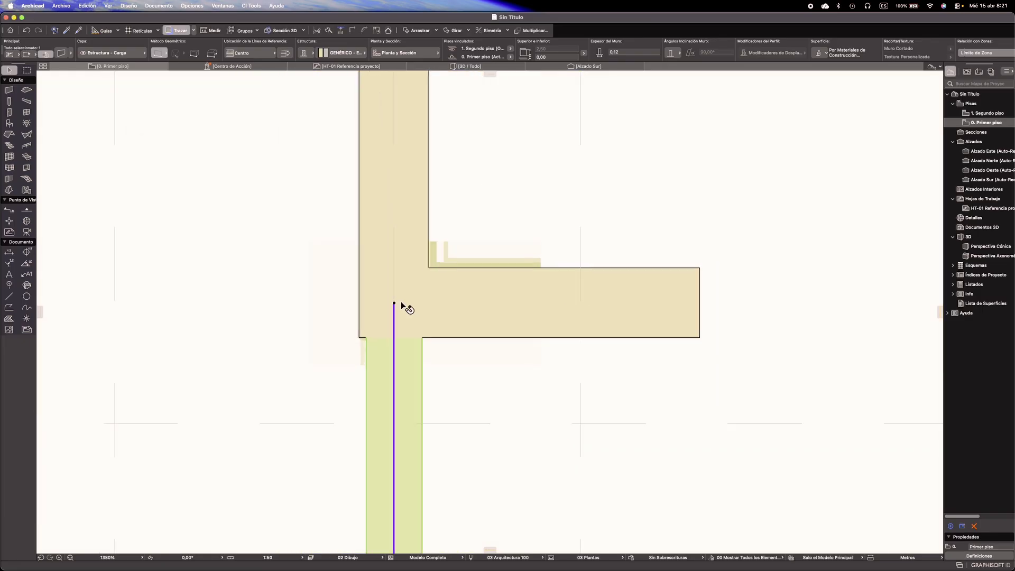
{"action": "key", "text": "Escape"}
Select the fireplace's three walls and try to move them sideways onto the outer face of the axis 1' wall below
{"action": "scroll", "coordinate": [405, 303], "scroll_direction": "down", "scroll_amount": 4}
{"action": "middle_click_drag", "start_coordinate": [484, 336], "coordinate": [432, 232]}
{"action": "scroll", "coordinate": [385, 332], "scroll_direction": "down", "scroll_amount": 3}
{"action": "middle_click_drag", "start_coordinate": [376, 215], "coordinate": [340, 317]}
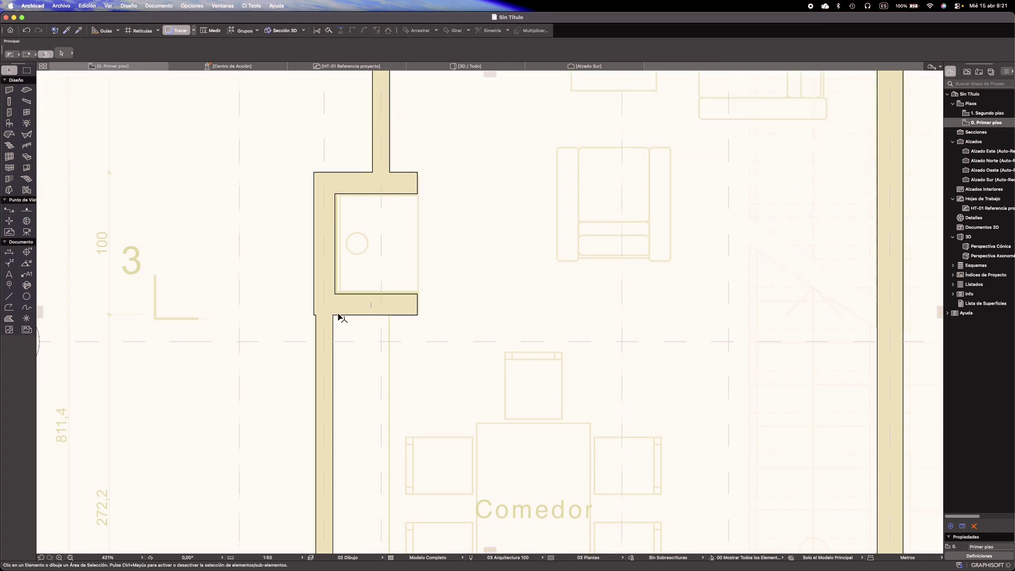
{"action": "left_click", "coordinate": [356, 309]}
{"action": "left_click", "coordinate": [353, 179], "text": "shift"}
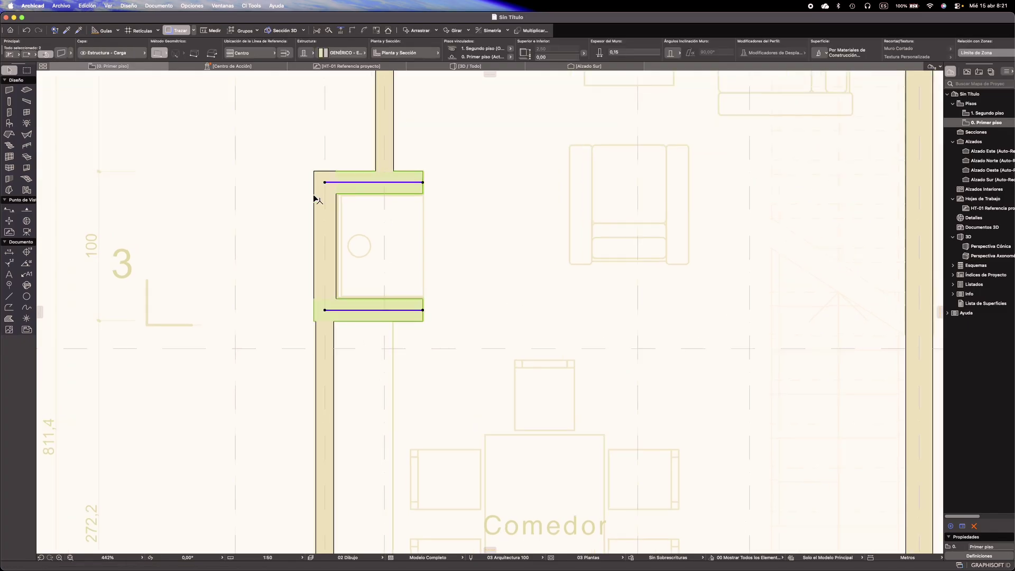
{"action": "scroll", "coordinate": [317, 206], "scroll_direction": "up", "scroll_amount": 2}
{"action": "left_click", "coordinate": [322, 213], "text": "shift"}
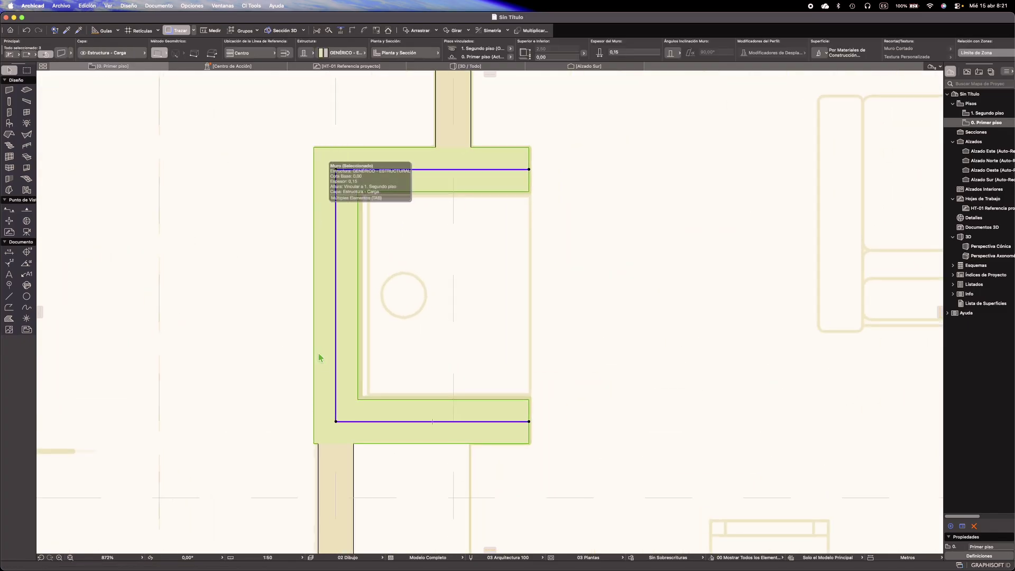
{"action": "key", "text": "super+d"}
{"action": "scroll", "coordinate": [320, 427], "scroll_direction": "up", "scroll_amount": 2}
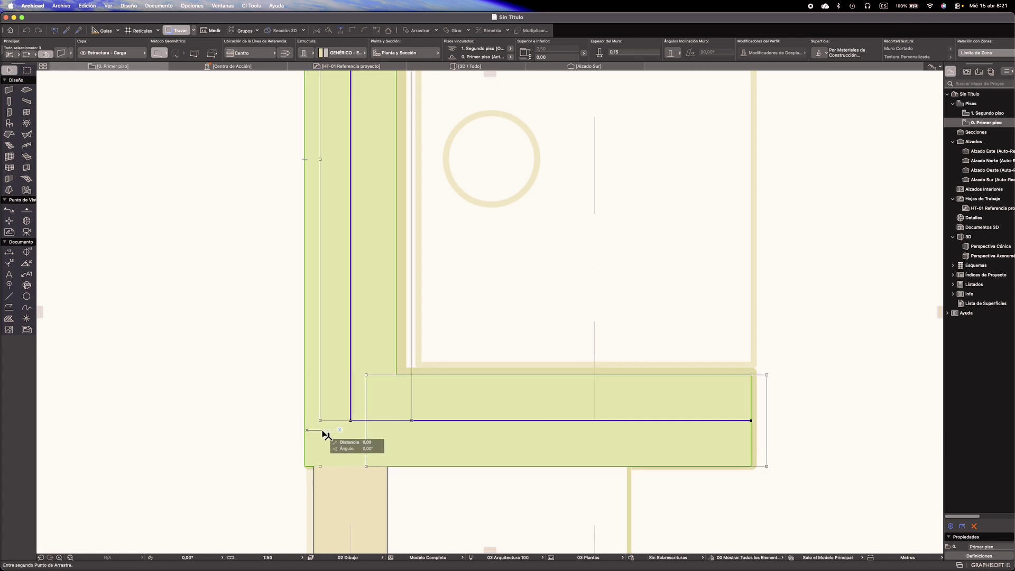
{"action": "left_click", "coordinate": [305, 467]}
{"action": "left_click", "coordinate": [314, 469]}
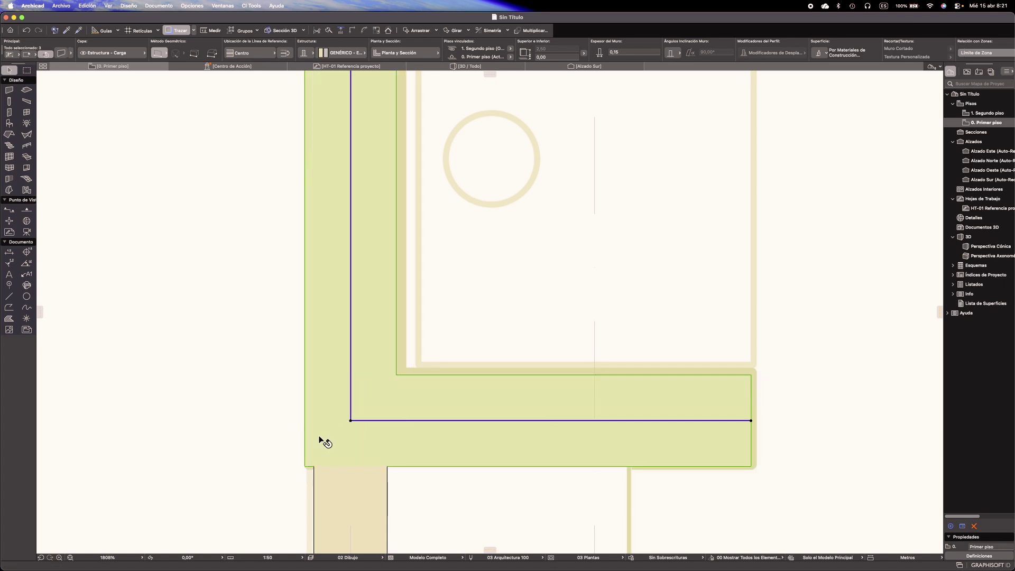
Move the three fireplace walls horizontally inward until the back wall's outer face is flush with the wall below
{"action": "key", "text": "super+d"}
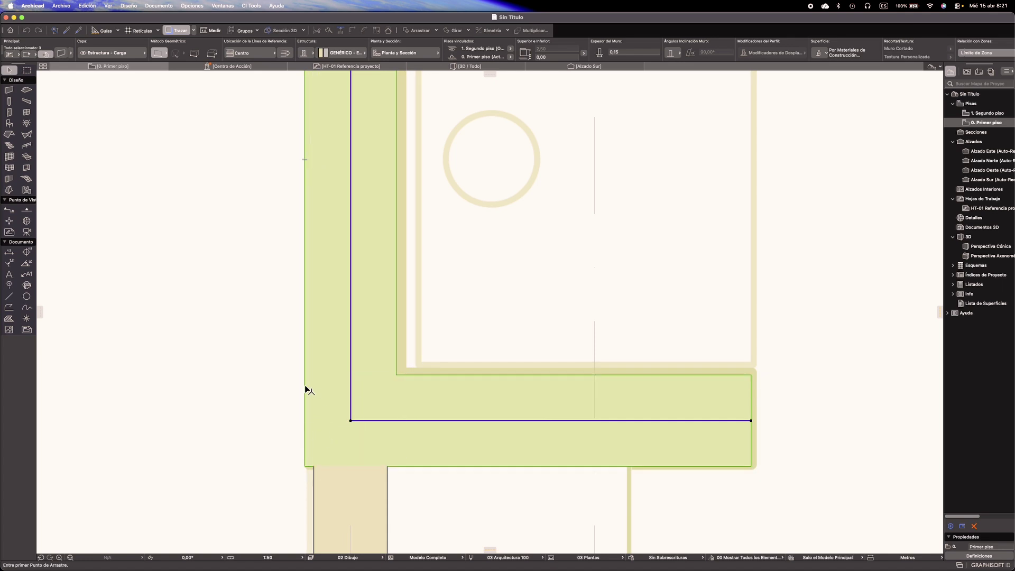
{"action": "left_click", "coordinate": [305, 385]}
{"action": "left_click", "coordinate": [314, 468]}
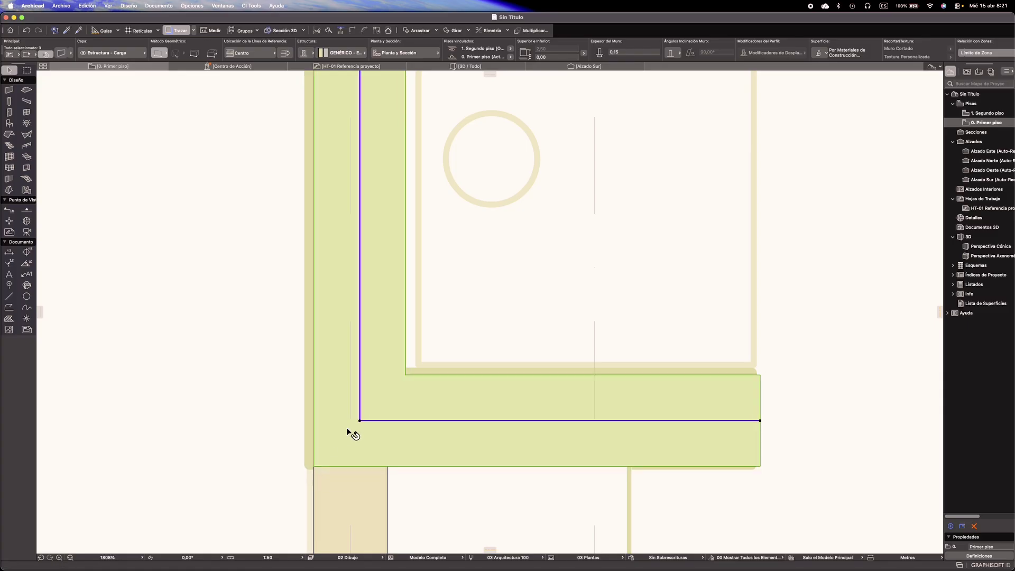
{"action": "scroll", "coordinate": [374, 407], "scroll_direction": "down", "scroll_amount": 4}
{"action": "middle_click_drag", "start_coordinate": [453, 405], "coordinate": [358, 383]}
{"action": "left_click", "coordinate": [470, 369]}
Draw a construction circle centred on the outer end corner of the fireplace's lower arm, with a radius matching the traced 100 dimension
{"action": "middle_click_drag", "start_coordinate": [374, 259], "coordinate": [365, 307]}
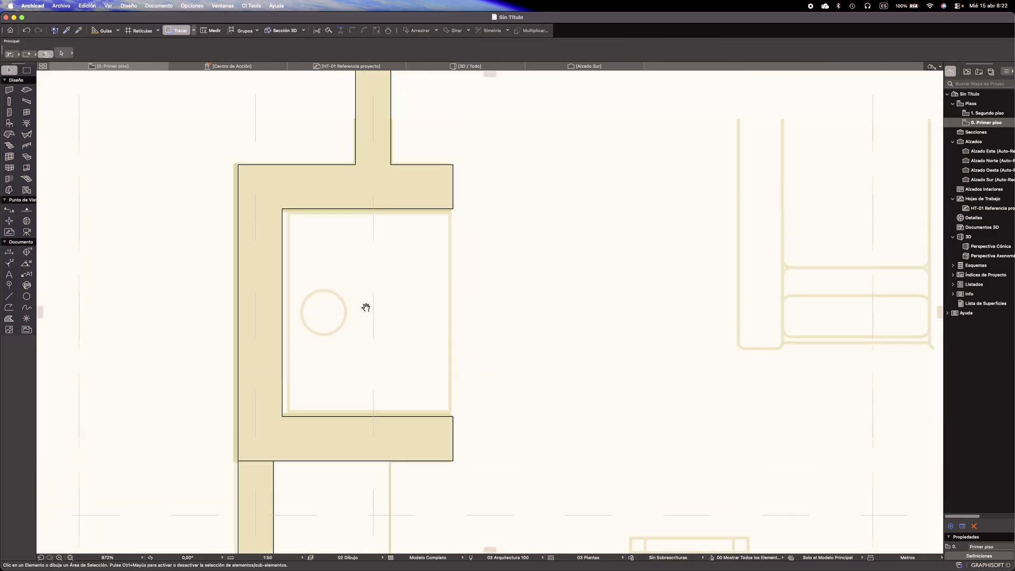
{"action": "middle_click_drag", "start_coordinate": [333, 423], "coordinate": [350, 367]}
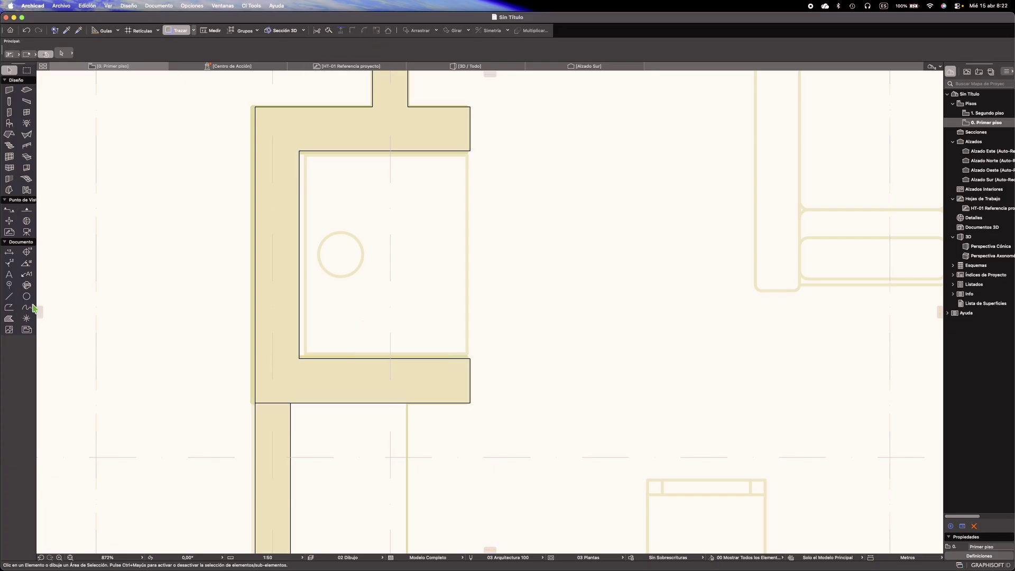
{"action": "scroll", "coordinate": [217, 294], "scroll_direction": "down", "scroll_amount": 3}
{"action": "scroll", "coordinate": [227, 280], "scroll_direction": "left", "scroll_amount": 5}
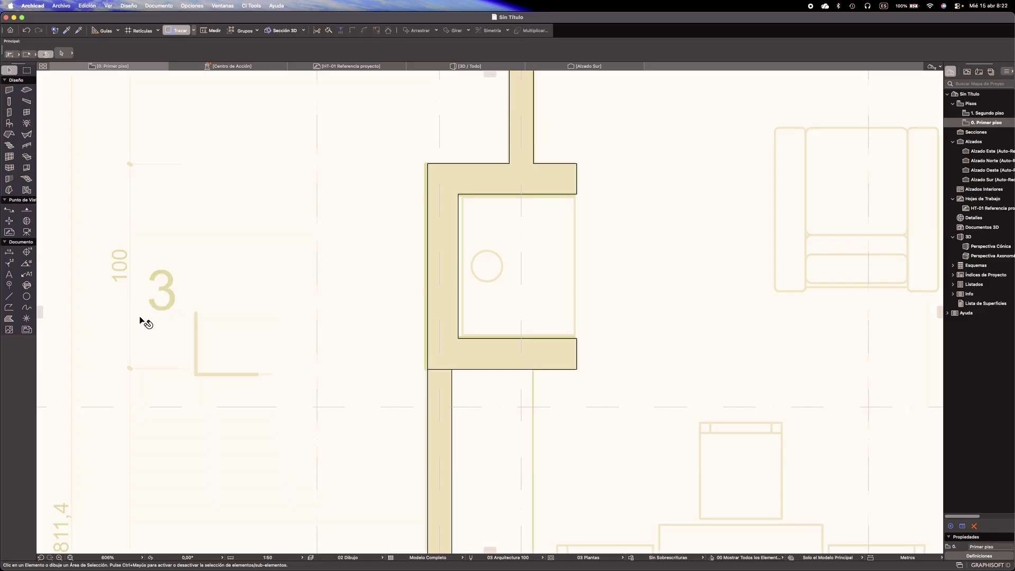
{"action": "left_click", "coordinate": [27, 298]}
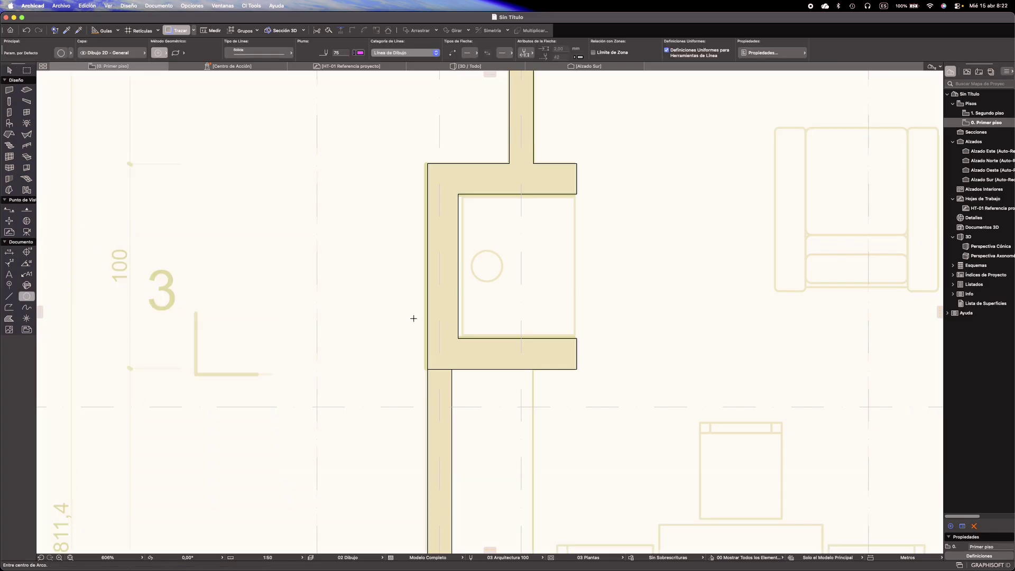
{"action": "scroll", "coordinate": [597, 378], "scroll_direction": "up", "scroll_amount": 4}
{"action": "scroll", "coordinate": [466, 385], "scroll_direction": "up", "scroll_amount": 3}
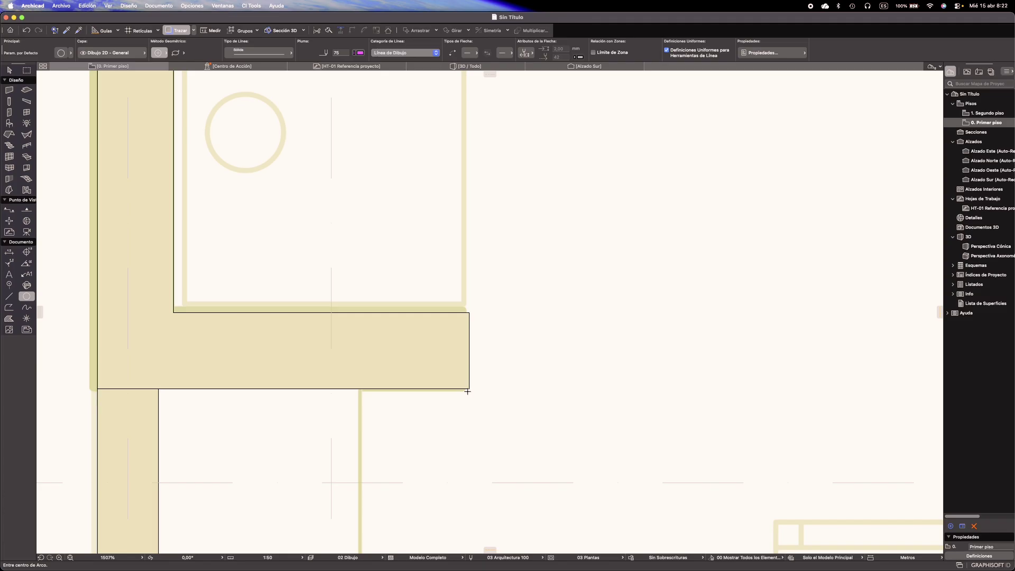
{"action": "left_click", "coordinate": [470, 387]}
{"action": "scroll", "coordinate": [501, 329], "scroll_direction": "down", "scroll_amount": 3}
{"action": "scroll", "coordinate": [442, 241], "scroll_direction": "up", "scroll_amount": 3}
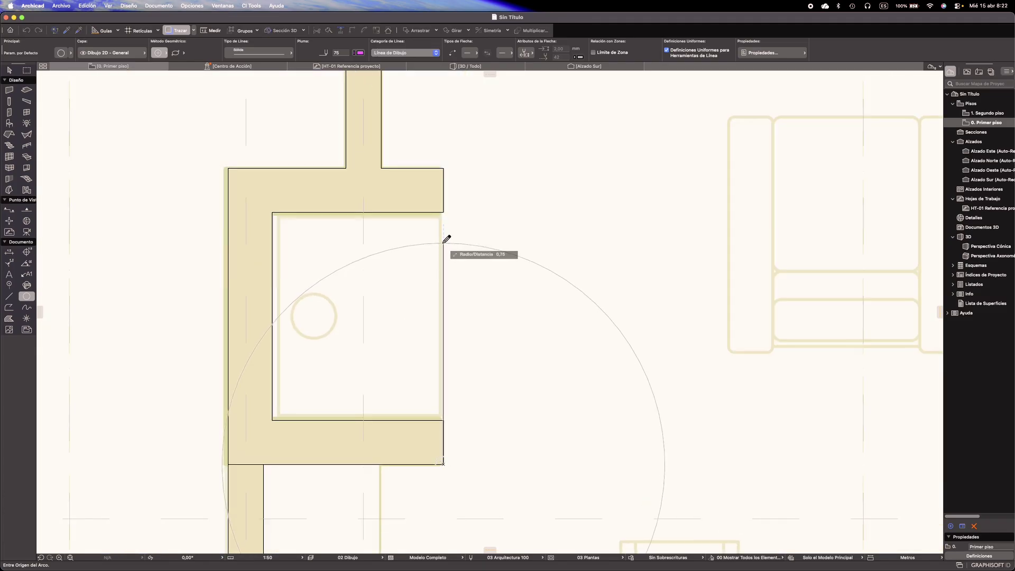
{"action": "key", "text": "Tab"}
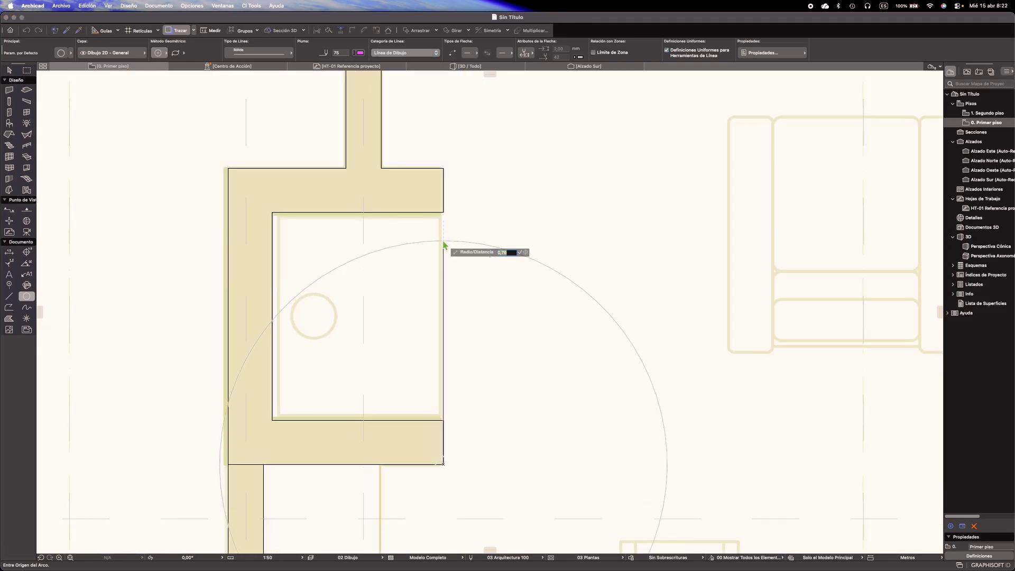
{"action": "left_click", "coordinate": [444, 169]}
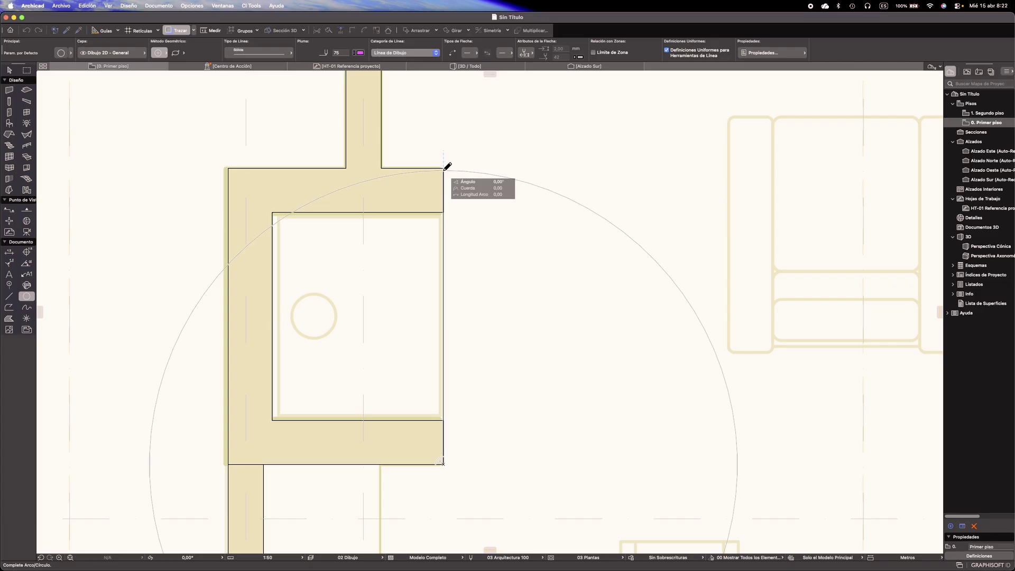
{"action": "left_click", "coordinate": [444, 168]}
Move the fireplace's upper arm vertically so its outer face meets the top of the construction circle
{"action": "scroll", "coordinate": [408, 165], "scroll_direction": "up", "scroll_amount": 6}
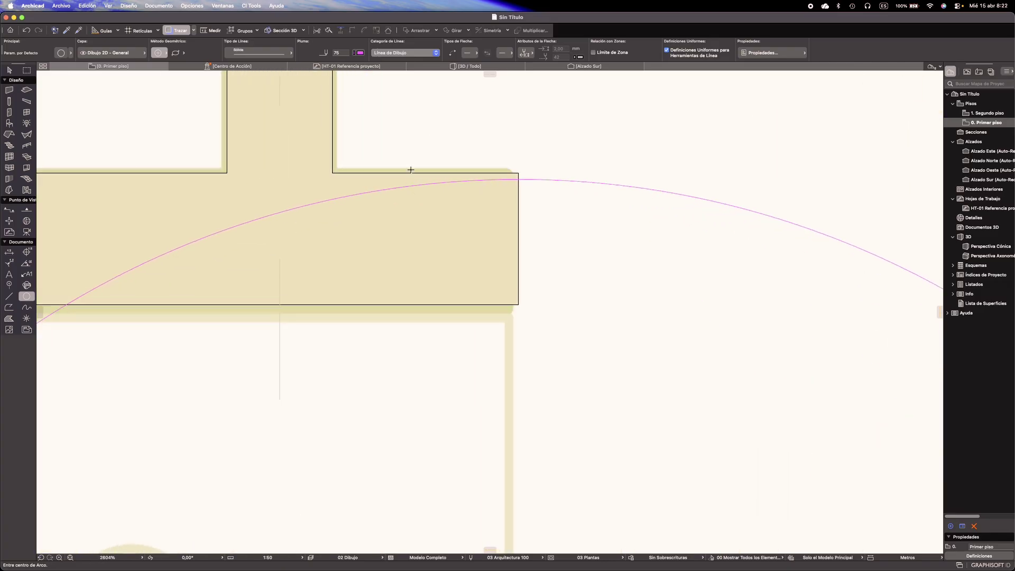
{"action": "key", "text": "Escape"}
{"action": "left_click_drag", "start_coordinate": [405, 175], "coordinate": [407, 181]}
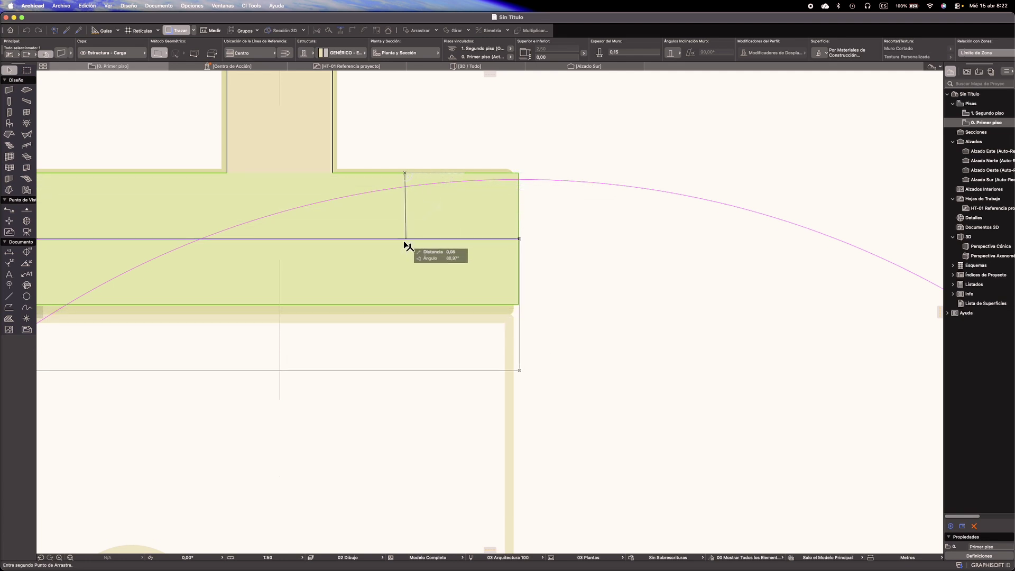
{"action": "left_click", "coordinate": [518, 179]}
{"action": "scroll", "coordinate": [530, 246], "scroll_direction": "down", "scroll_amount": 3}
{"action": "middle_click_drag", "start_coordinate": [314, 239], "coordinate": [372, 254]}
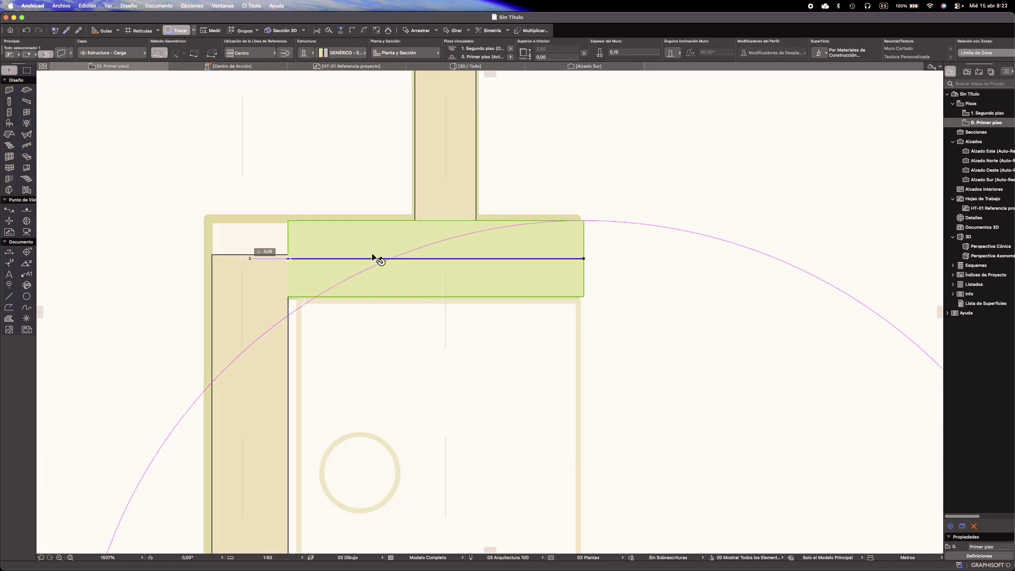
{"action": "left_click", "coordinate": [617, 254]}
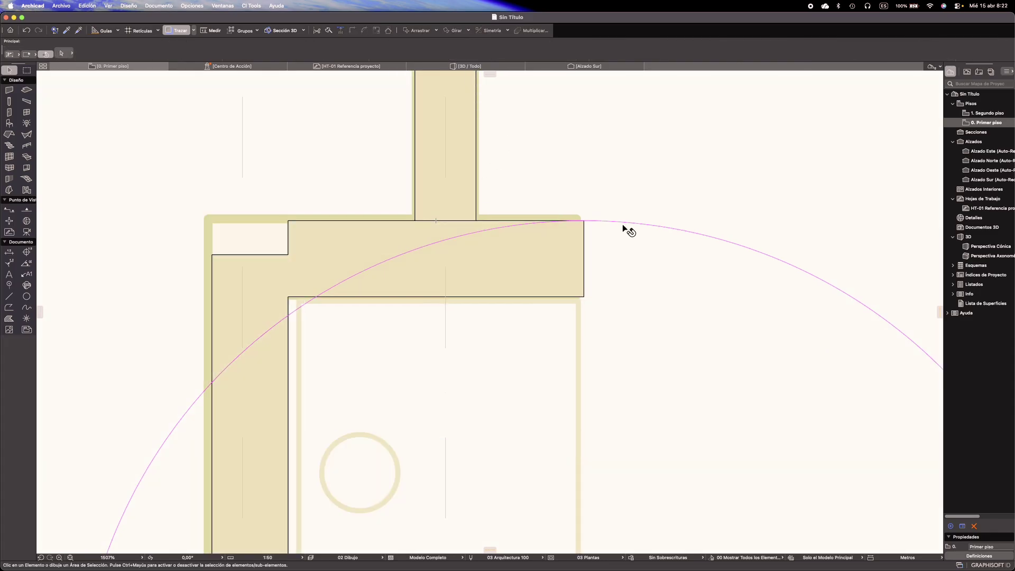
Delete the construction circle and intersect the fireplace's upper arm with its back wall to close the corner
{"action": "left_click", "coordinate": [368, 236]}
{"action": "left_click", "coordinate": [247, 319], "text": "shift"}
{"action": "left_click", "coordinate": [245, 316]}
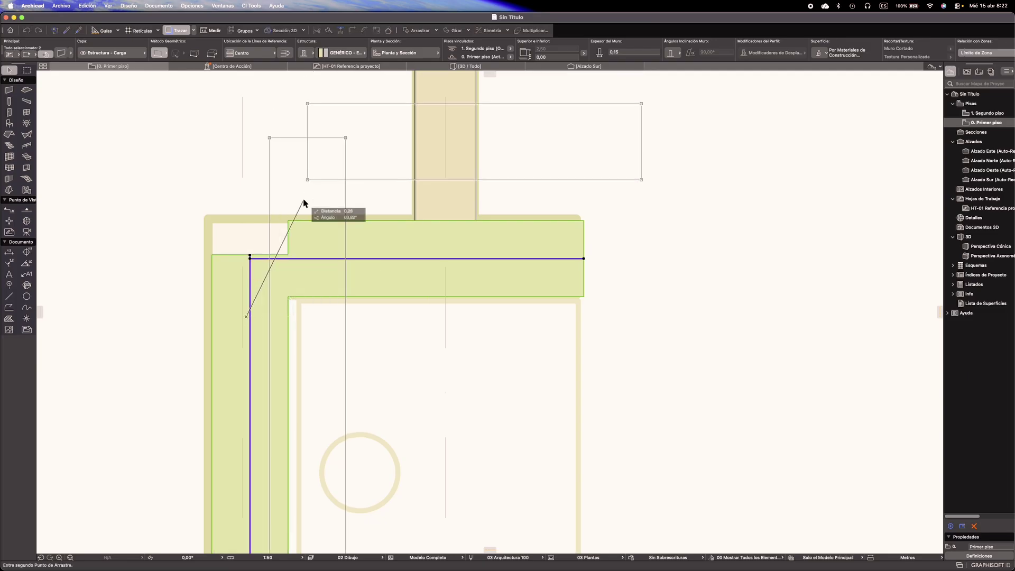
{"action": "key", "text": "Escape"}
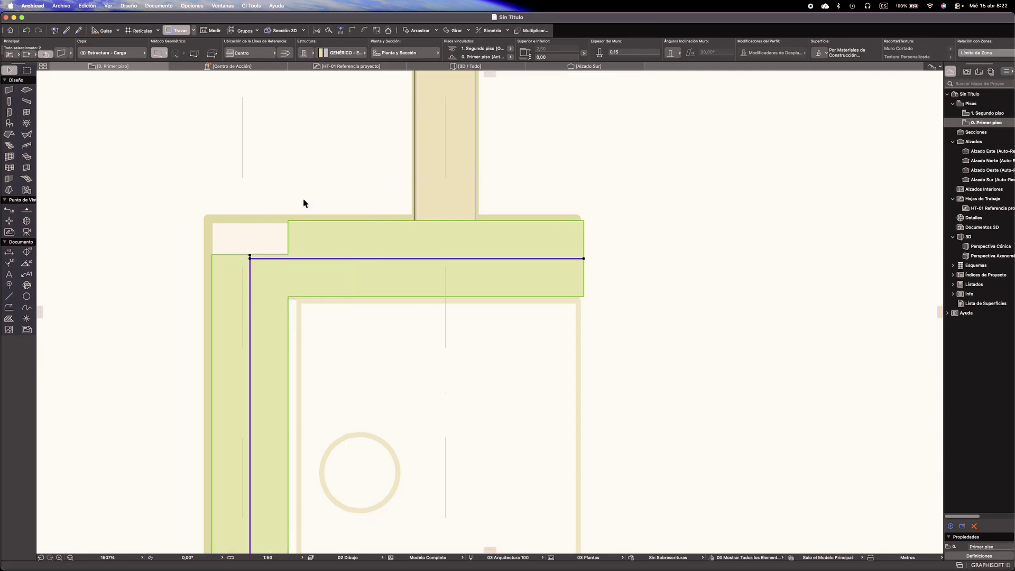
{"action": "left_click", "coordinate": [353, 31]}
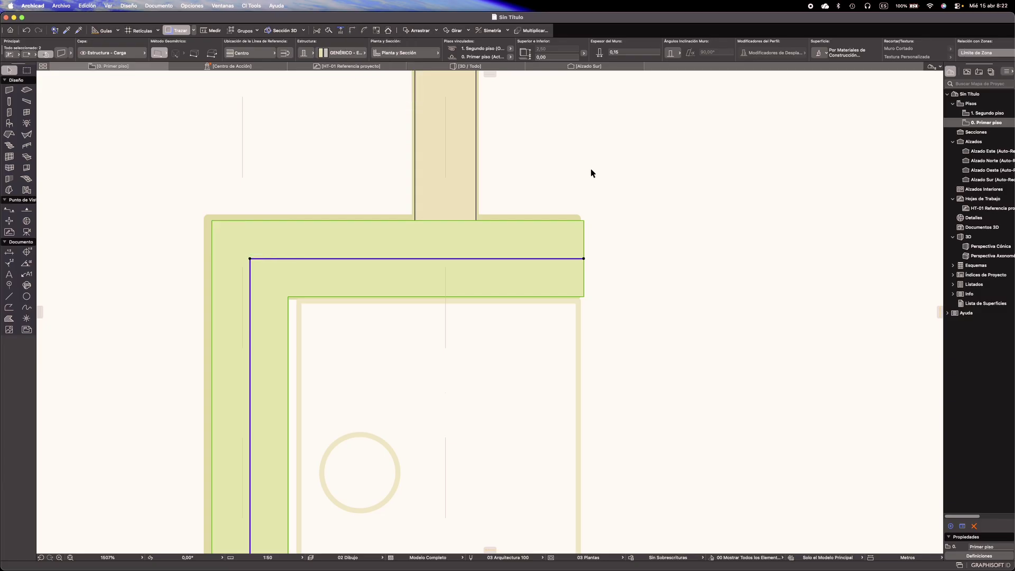
Stretch the lower end of the wall above the fireplace to the upper arm's reference line
{"action": "left_click", "coordinate": [468, 185]}
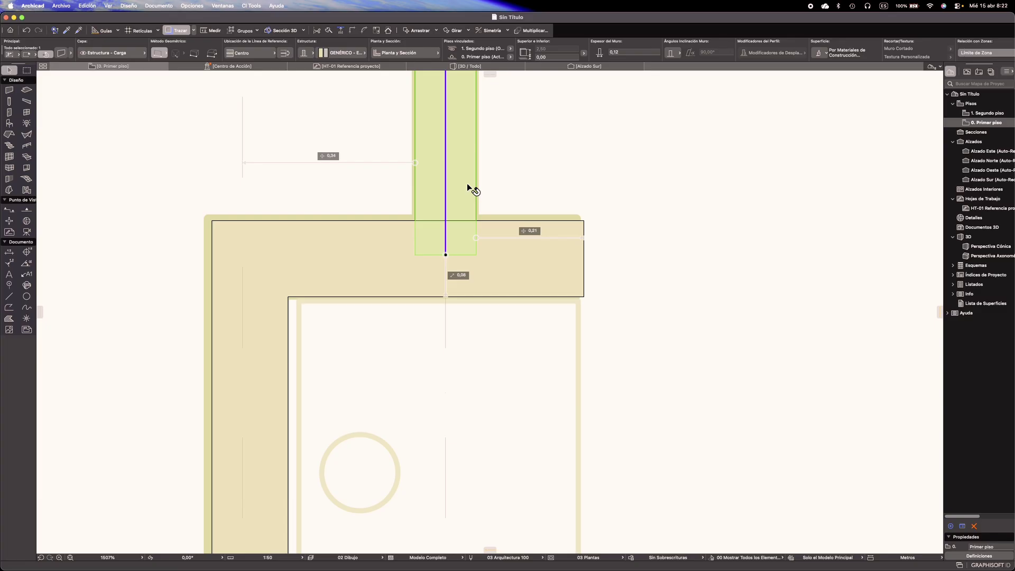
{"action": "left_click", "coordinate": [446, 257]}
{"action": "left_click", "coordinate": [447, 229]}
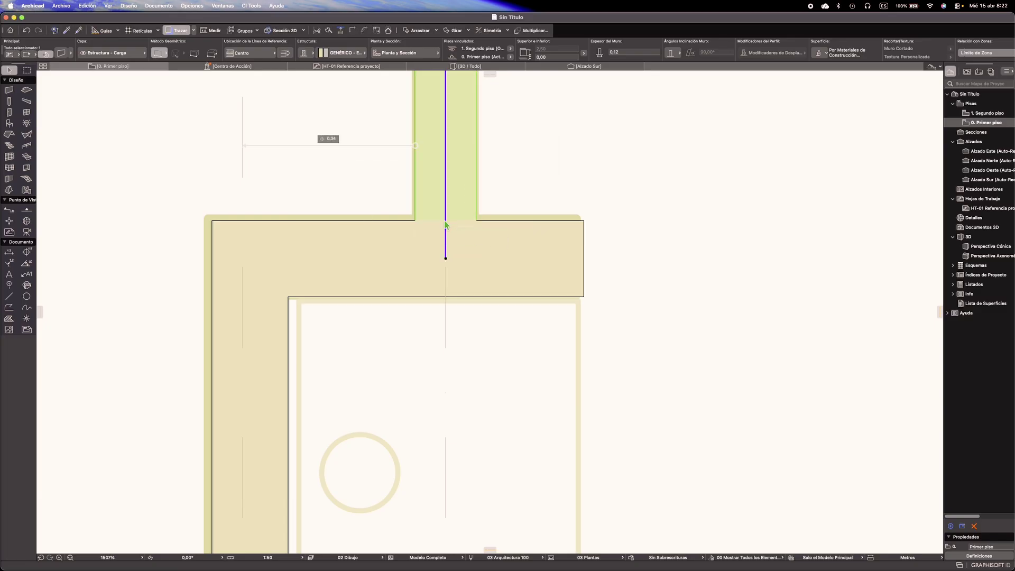
{"action": "key", "text": "Escape"}
{"action": "scroll", "coordinate": [595, 147], "scroll_direction": "down", "scroll_amount": 3}
{"action": "middle_click_drag", "start_coordinate": [473, 306], "coordinate": [499, 215]}
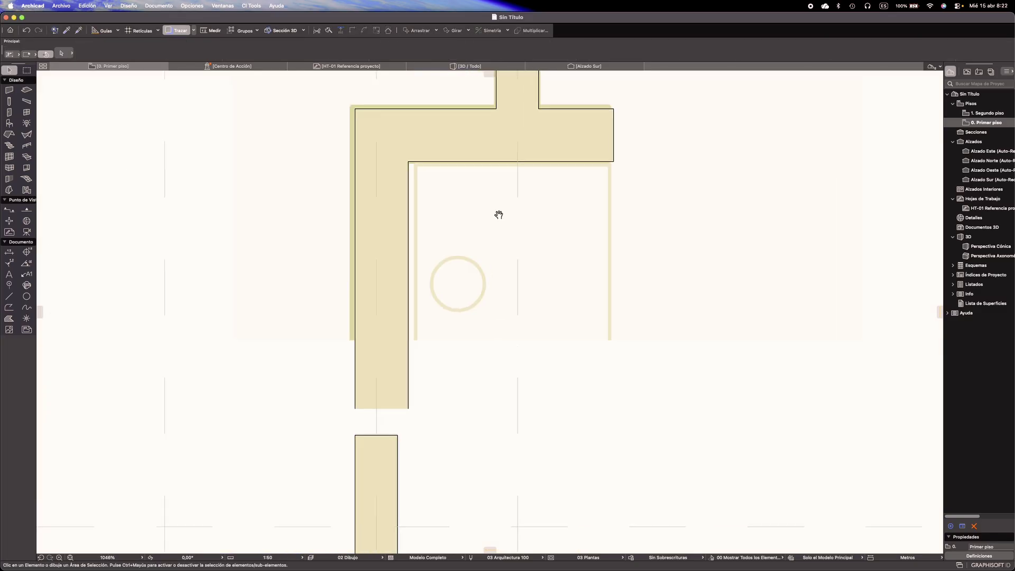
{"action": "middle_click_drag", "start_coordinate": [452, 405], "coordinate": [457, 343]}
{"action": "left_click", "coordinate": [386, 408]}
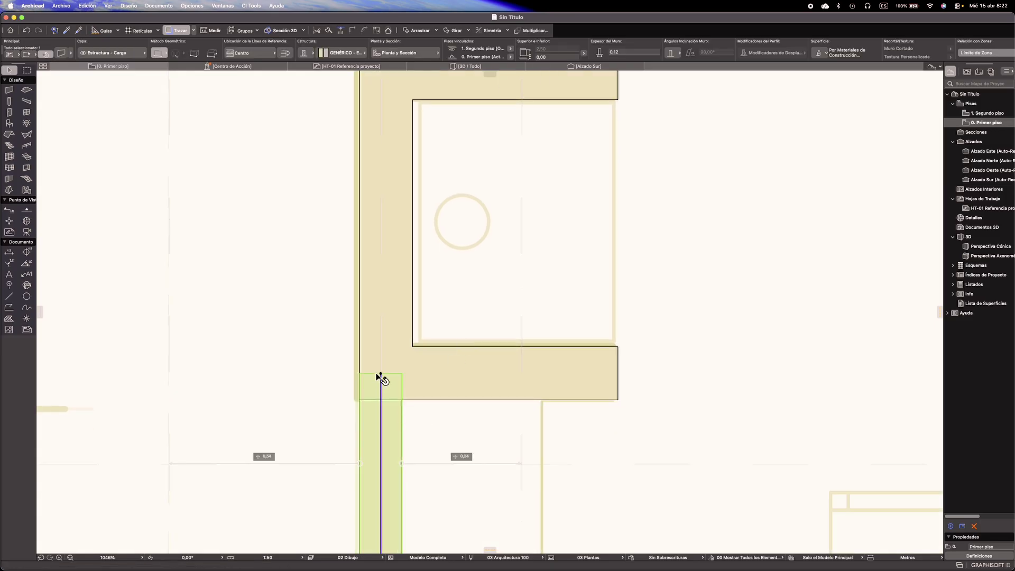
{"action": "scroll", "coordinate": [384, 377], "scroll_direction": "up", "scroll_amount": 4}
{"action": "left_click", "coordinate": [385, 374]}
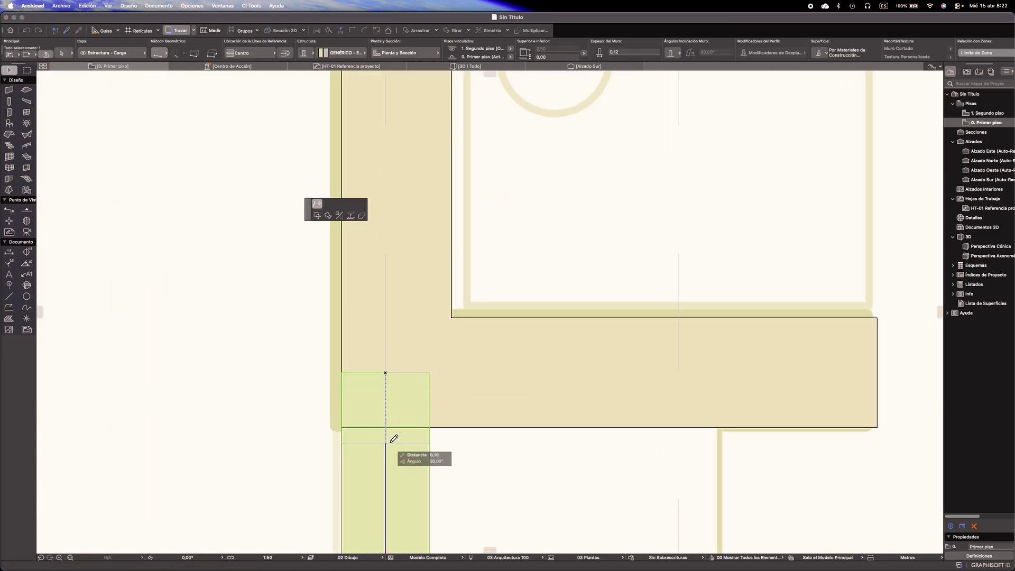
{"action": "key", "text": "Escape"}
{"action": "key", "text": "Escape"}
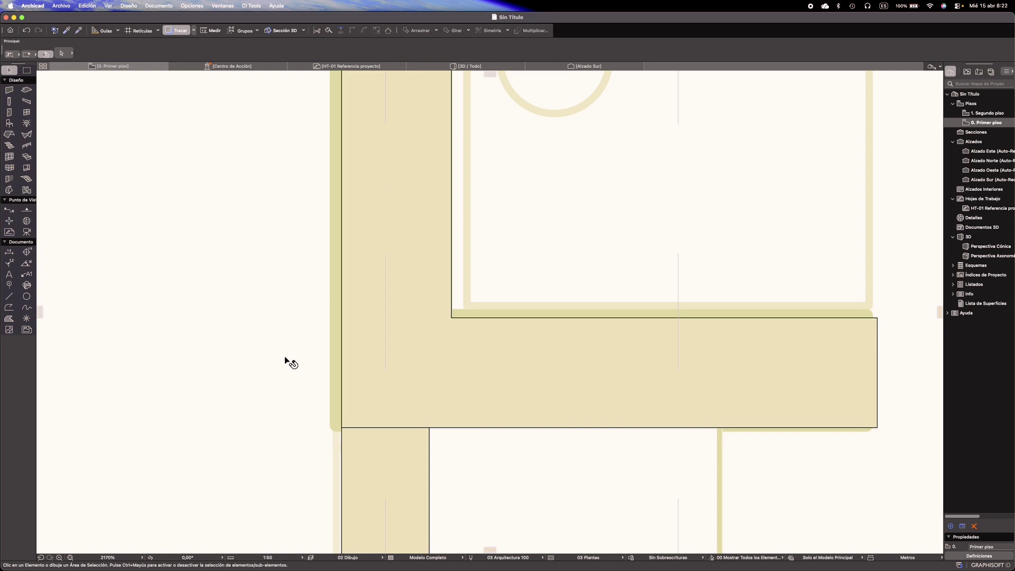
Check the reference lines of the fireplace's back wall and upper arm by selecting them, and clear the selection
{"action": "scroll", "coordinate": [318, 368], "scroll_direction": "down", "scroll_amount": 5}
{"action": "scroll", "coordinate": [335, 336], "scroll_direction": "right", "scroll_amount": 2}
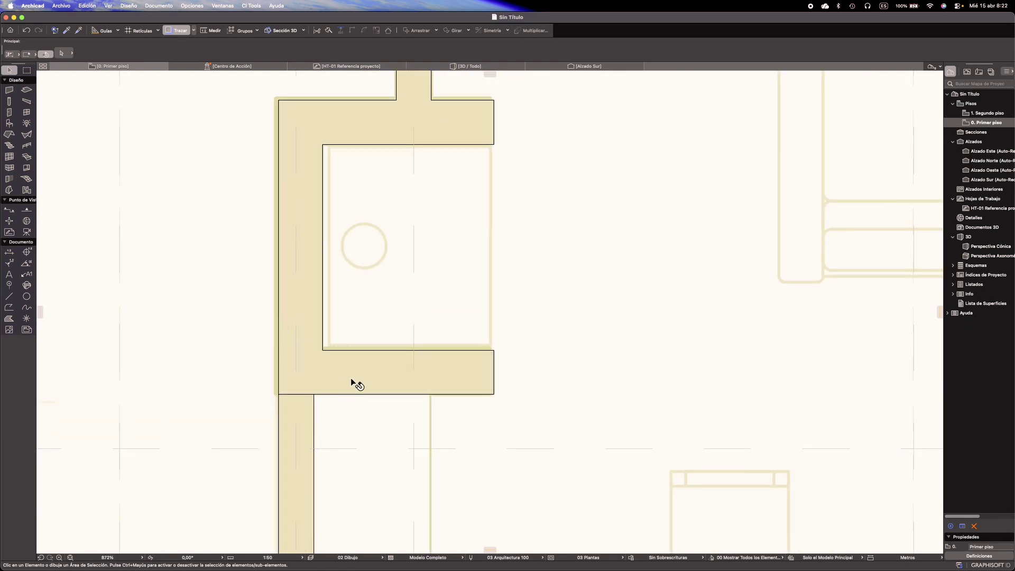
{"action": "left_click", "coordinate": [351, 379]}
{"action": "left_click", "coordinate": [314, 290]}
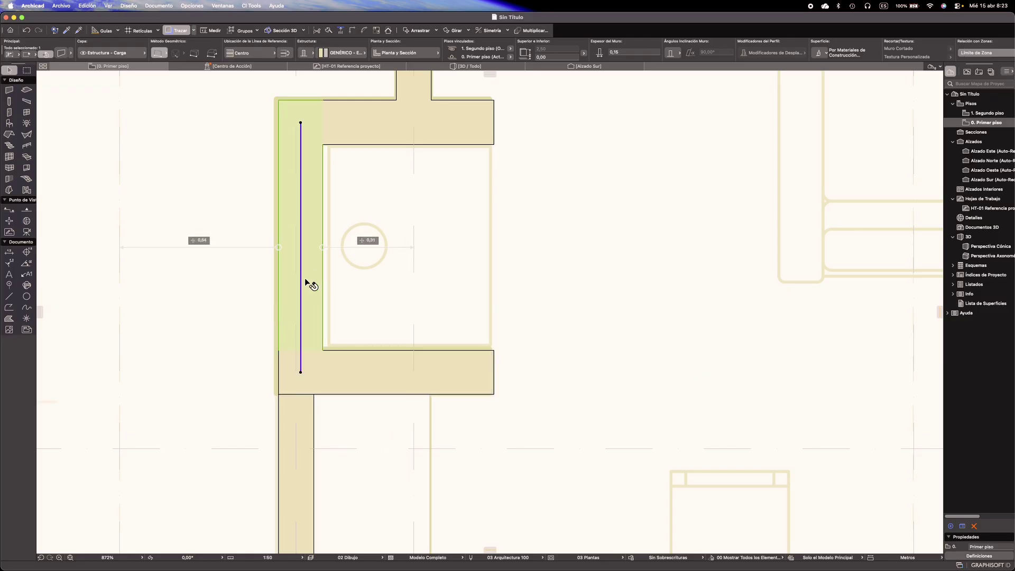
{"action": "left_click", "coordinate": [359, 139]}
{"action": "scroll", "coordinate": [499, 240], "scroll_direction": "down", "scroll_amount": 4}
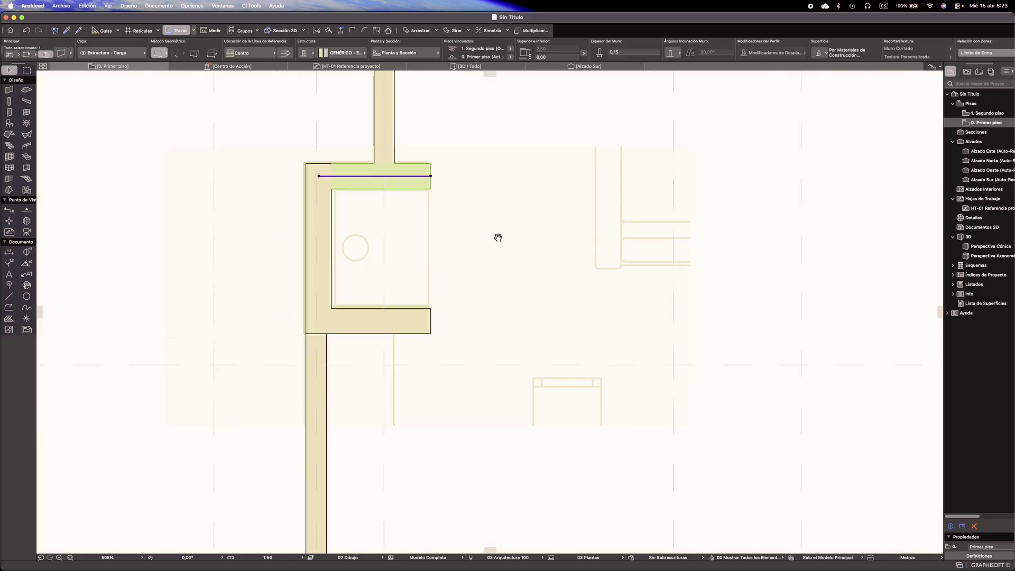
{"action": "key", "text": "Escape"}
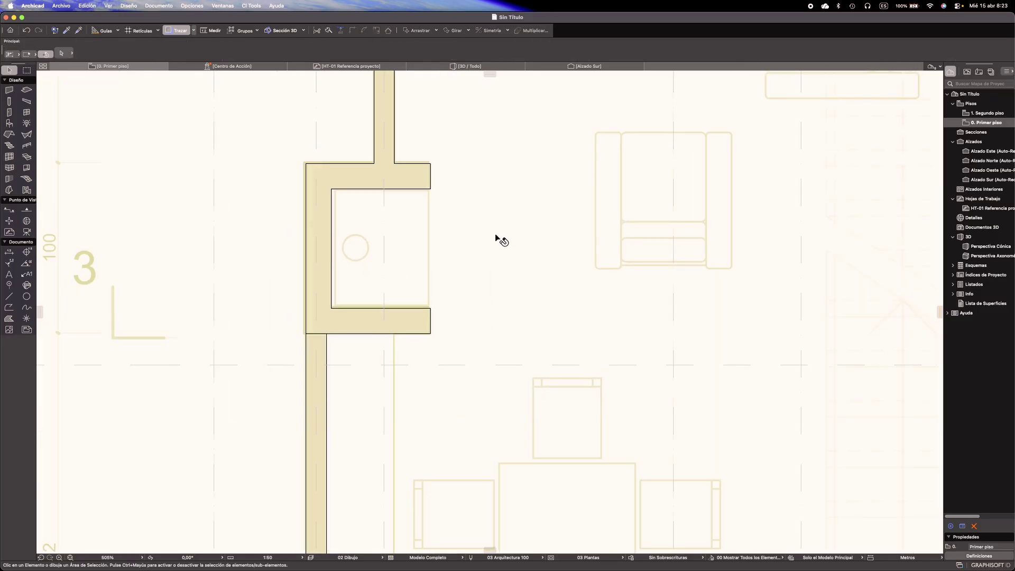
Examine the modelled Primer piso walls in the 3D perspective from the kitchen end and return to the floor plan
{"action": "scroll", "coordinate": [434, 290], "scroll_direction": "down", "scroll_amount": 12}
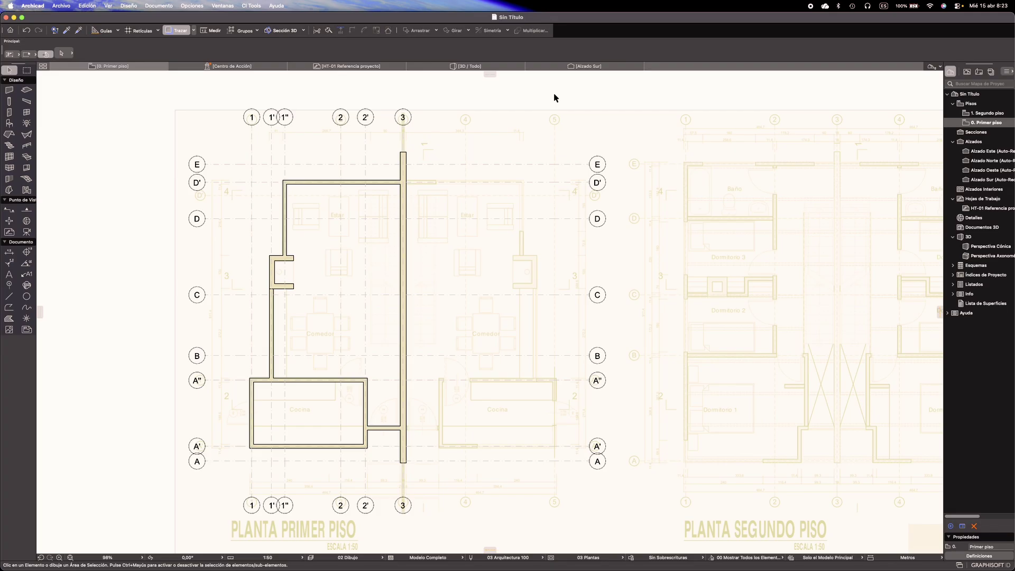
{"action": "key", "text": "F3"}
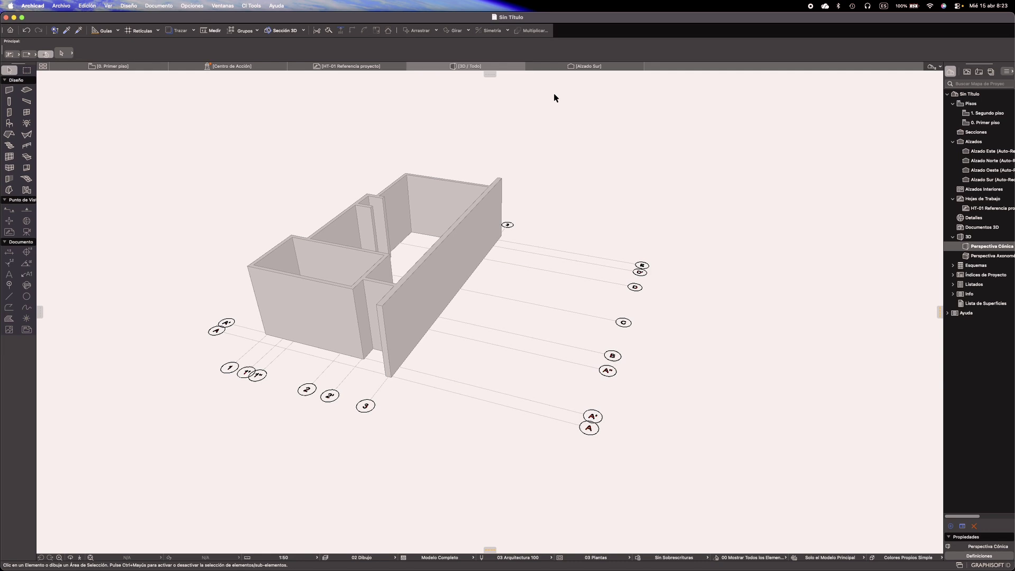
{"action": "key", "text": "o"}
{"action": "left_click_drag", "start_coordinate": [291, 347], "coordinate": [328, 309]}
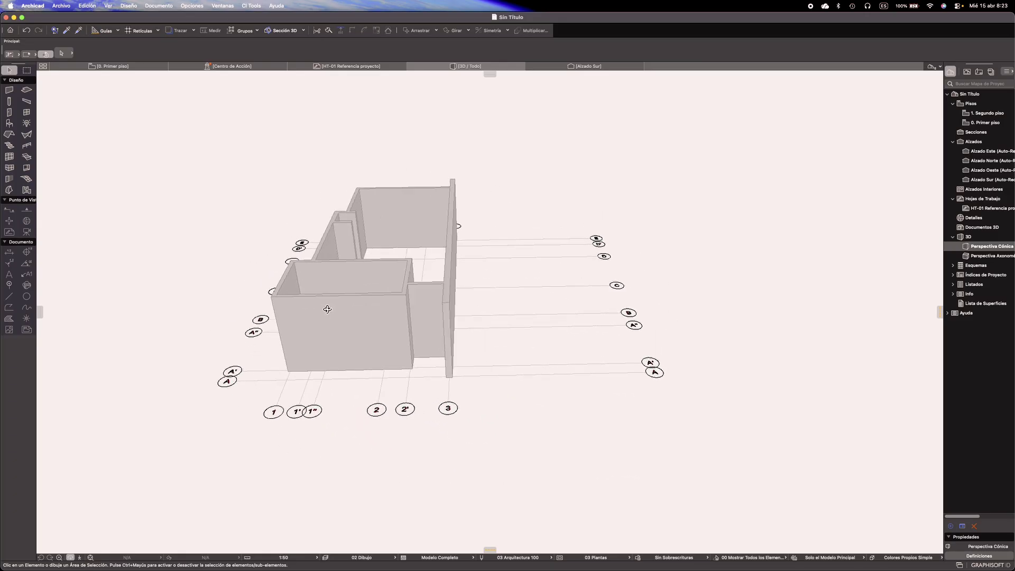
{"action": "key", "text": "F2"}
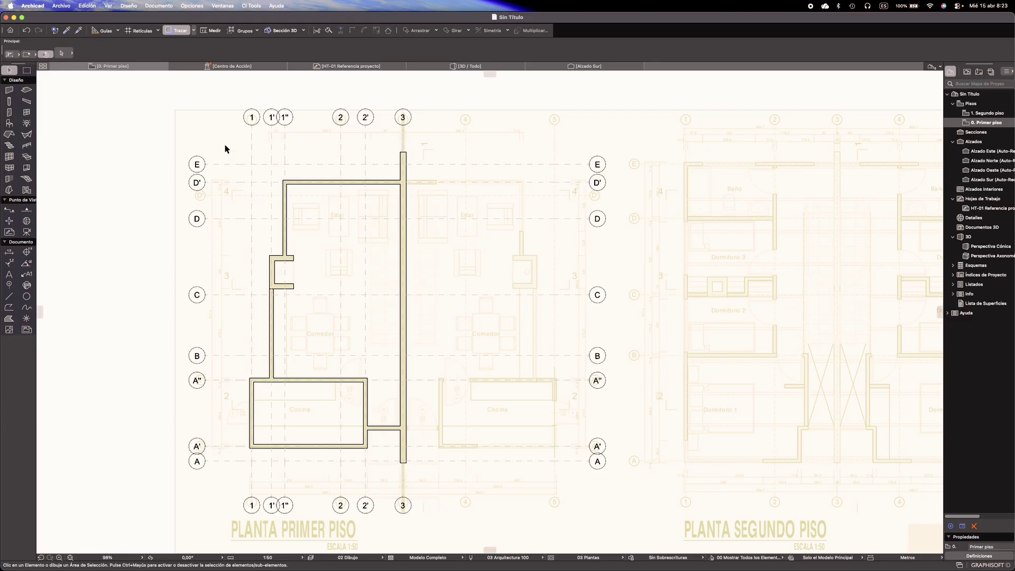
Configure the default slab as a basic structure with the GENÉRICO - ESTRUCTURAL building material
{"action": "left_click", "coordinate": [26, 91]}
{"action": "double_click", "coordinate": [26, 92]}
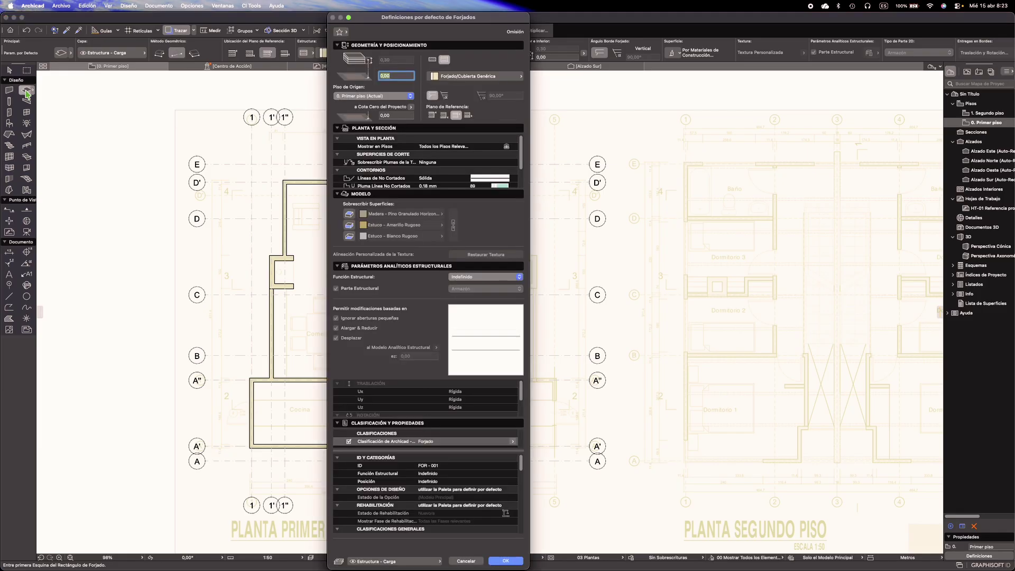
{"action": "left_click", "coordinate": [432, 61]}
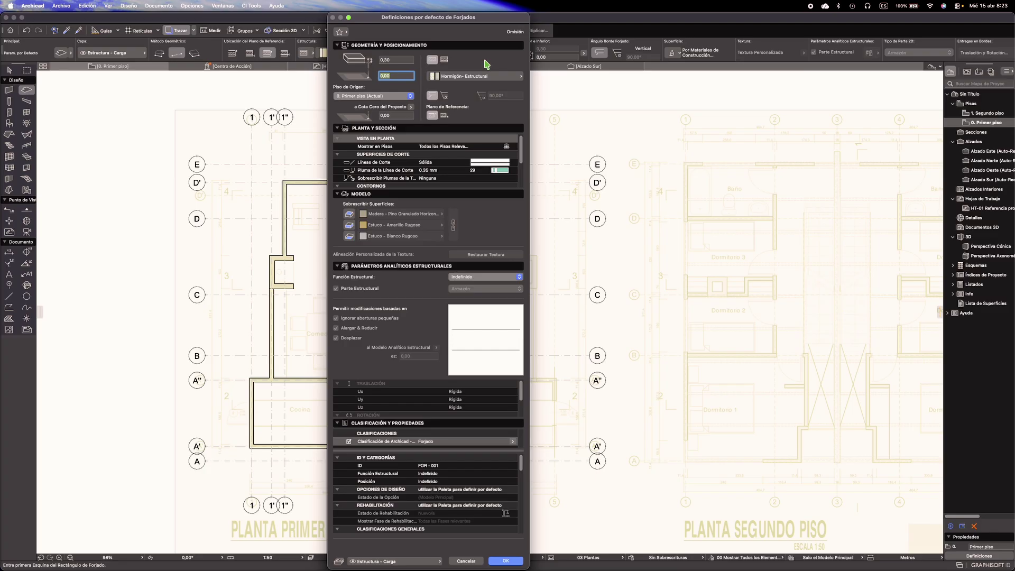
{"action": "left_click", "coordinate": [478, 77]}
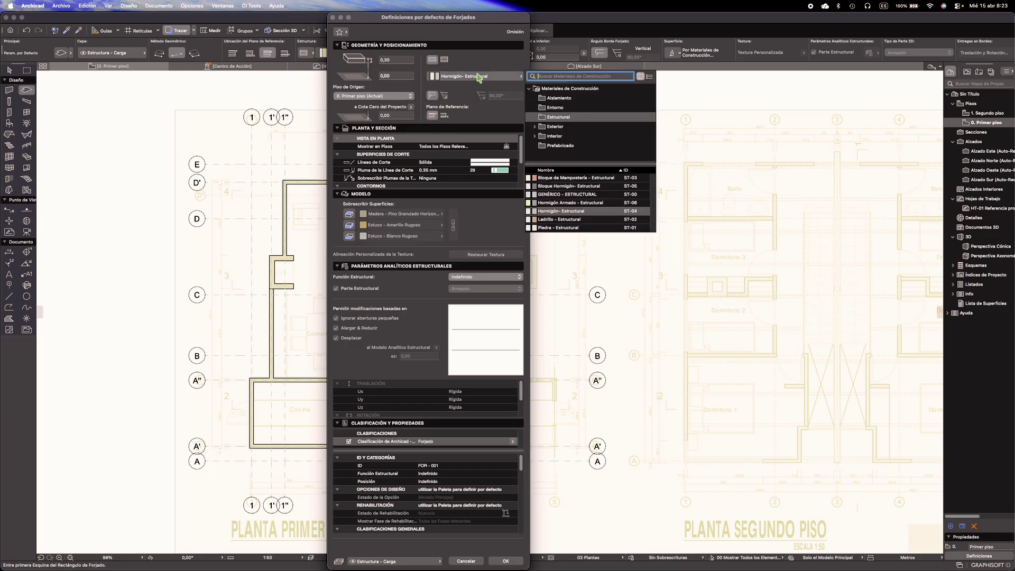
{"action": "left_click", "coordinate": [570, 195]}
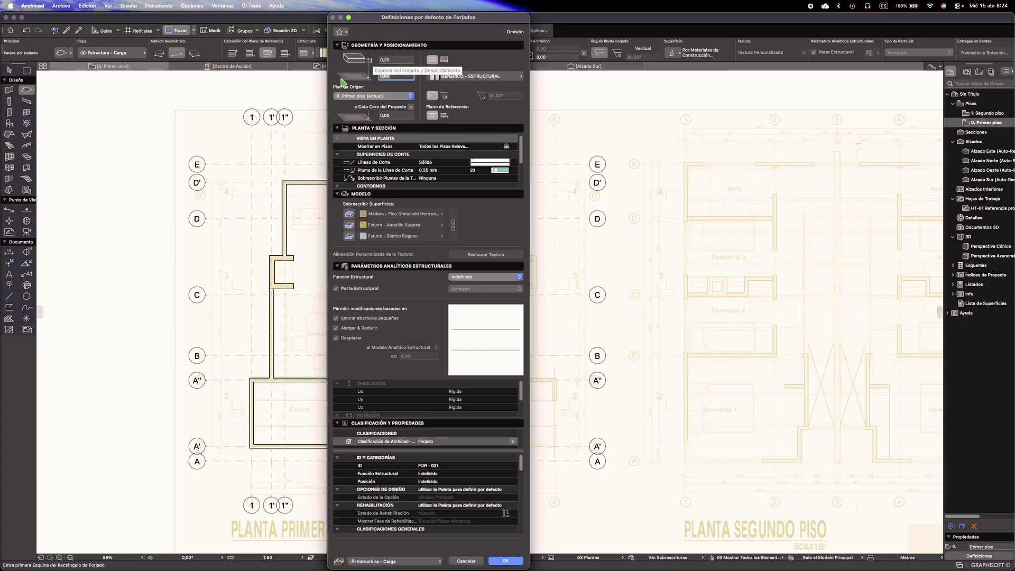
{"action": "left_click", "coordinate": [497, 561]}
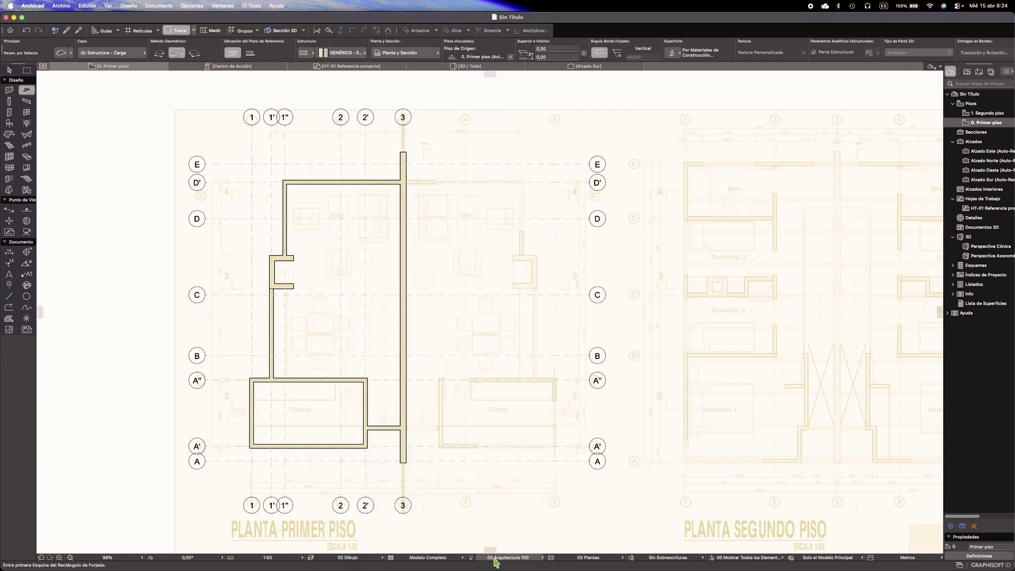
Start a polygonal slab at axis 3 on the entrance wall's outer face and trace it around the kitchen's two lower outer corners
{"action": "scroll", "coordinate": [413, 455], "scroll_direction": "up", "scroll_amount": 10}
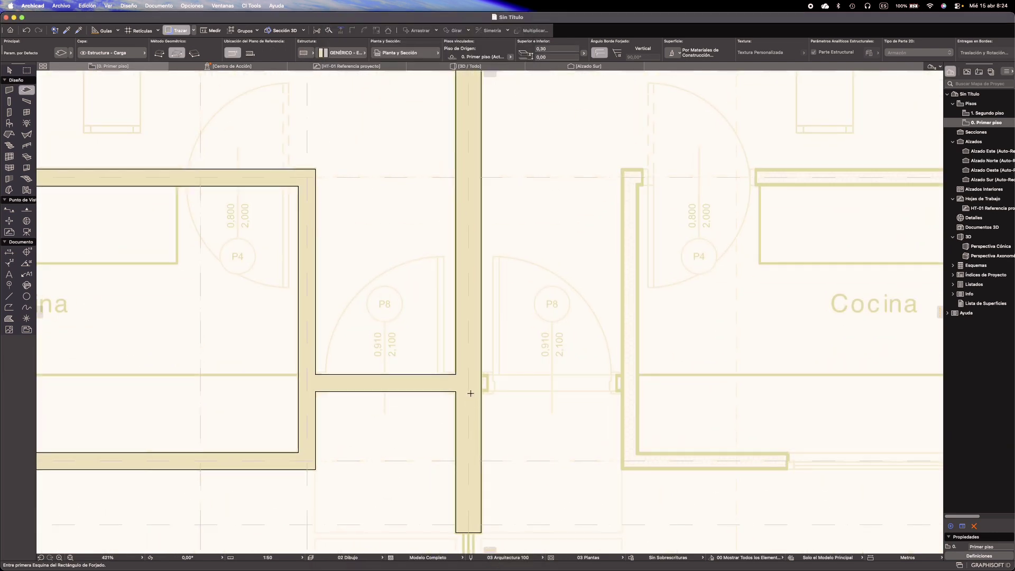
{"action": "left_click", "coordinate": [469, 392]}
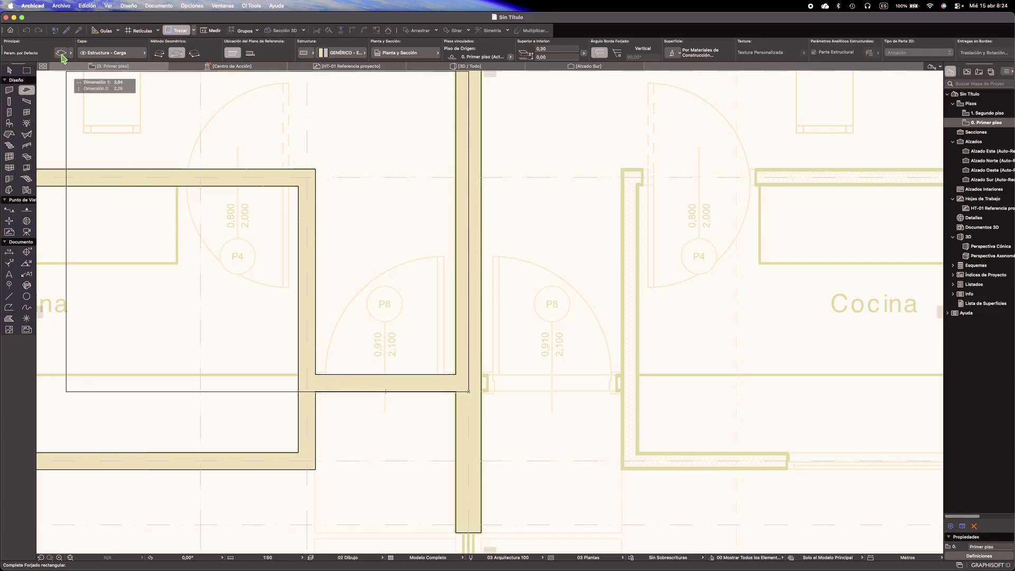
{"action": "left_click", "coordinate": [159, 54]}
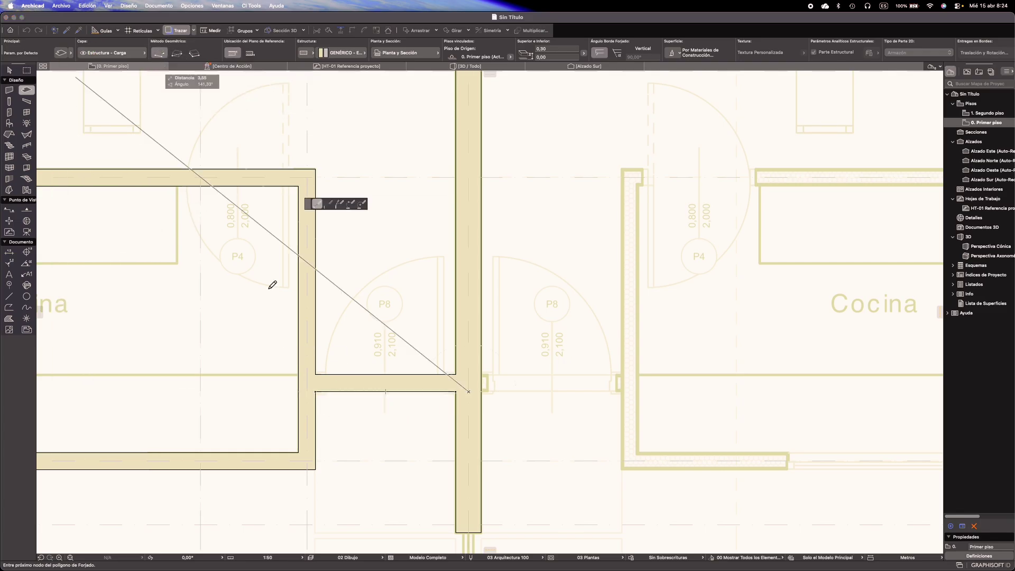
{"action": "left_click", "coordinate": [315, 392]}
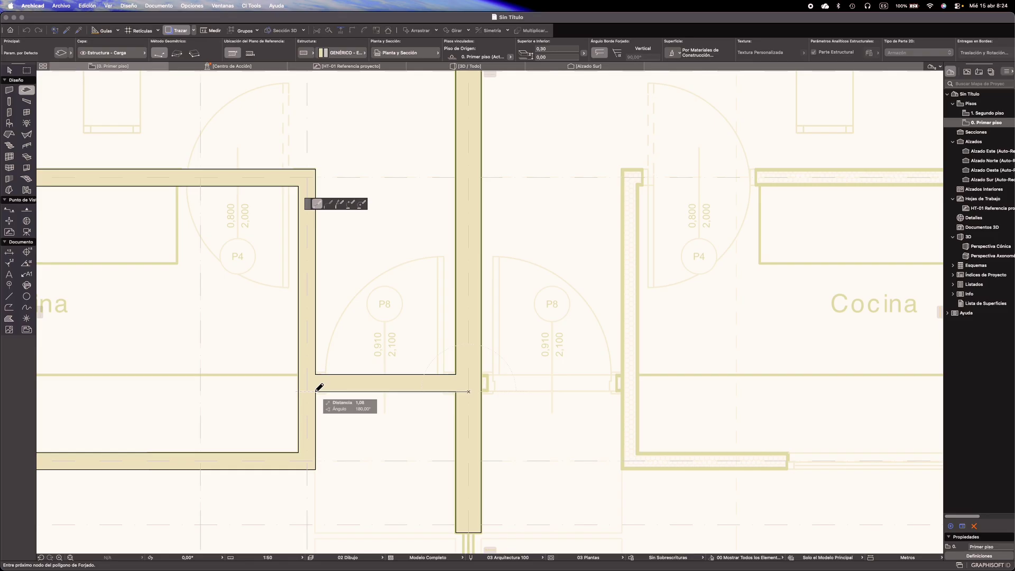
{"action": "left_click", "coordinate": [315, 470]}
{"action": "scroll", "coordinate": [519, 442], "scroll_direction": "left", "scroll_amount": 10}
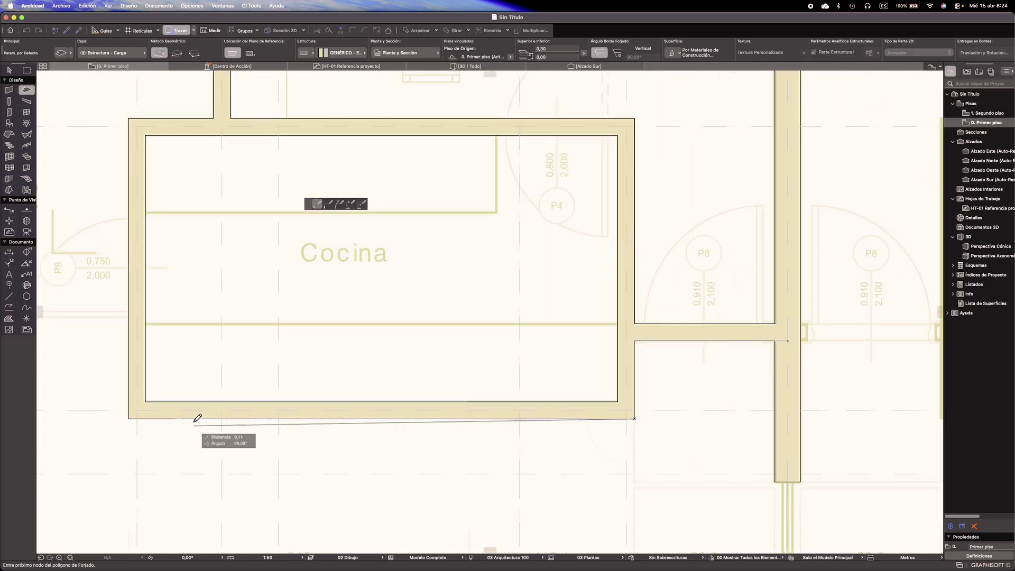
{"action": "left_click", "coordinate": [128, 418]}
Continue the slab outline up the kitchen's outer wall and along its upper face to the Comedor side wall
{"action": "middle_click_drag", "start_coordinate": [152, 222], "coordinate": [177, 362]}
{"action": "scroll", "coordinate": [148, 254], "scroll_direction": "up", "scroll_amount": 3}
{"action": "scroll", "coordinate": [153, 254], "scroll_direction": "up", "scroll_amount": 2}
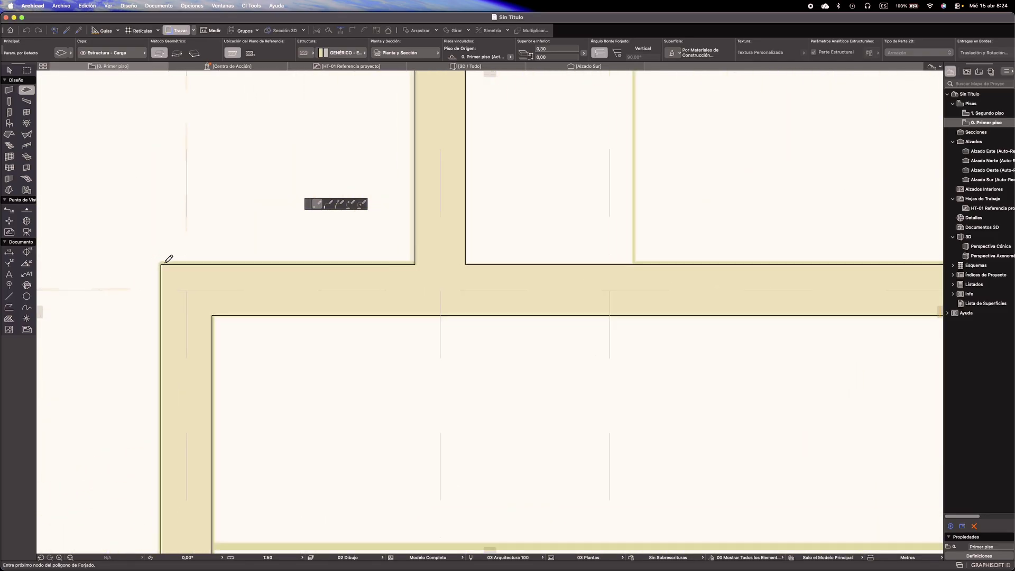
{"action": "left_click", "coordinate": [160, 264]}
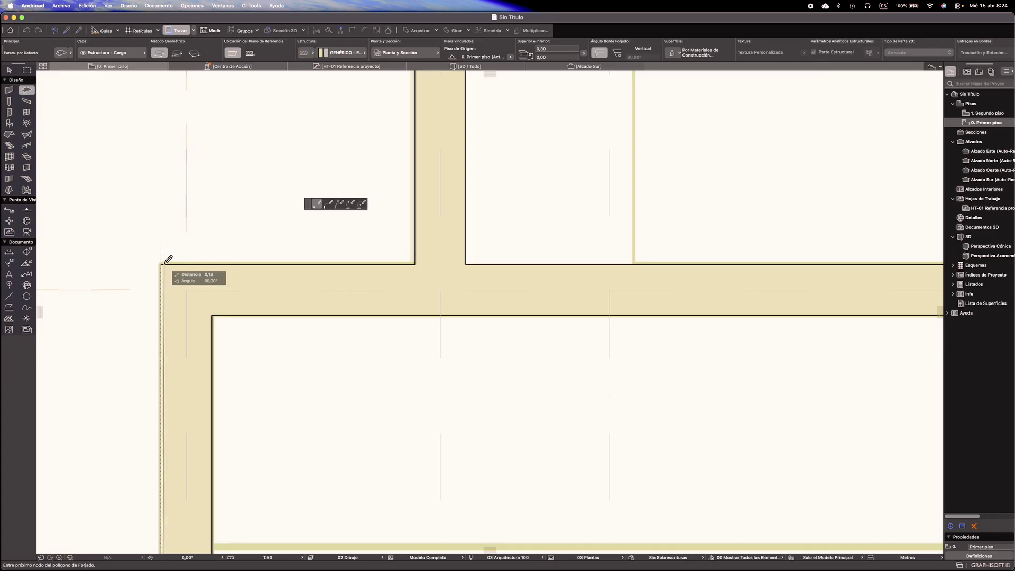
{"action": "left_click", "coordinate": [415, 264]}
Continue the slab outline up the Comedor side wall and around the fireplace's upper outer corner to the wall above it
{"action": "scroll", "coordinate": [404, 338], "scroll_direction": "down", "scroll_amount": 5}
{"action": "middle_click_drag", "start_coordinate": [427, 202], "coordinate": [394, 480]}
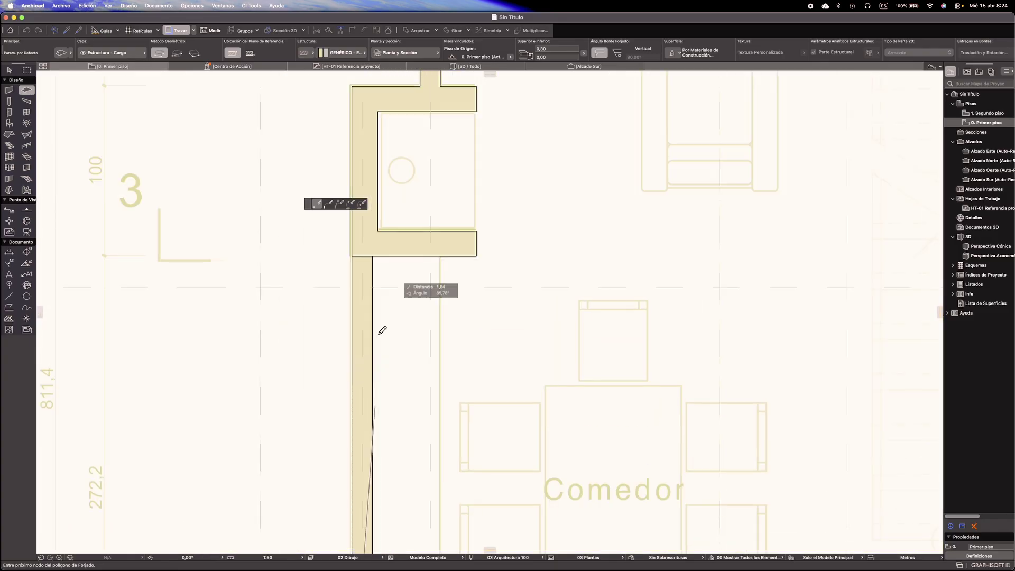
{"action": "scroll", "coordinate": [351, 415], "scroll_direction": "up", "scroll_amount": 3}
{"action": "left_click", "coordinate": [317, 254]}
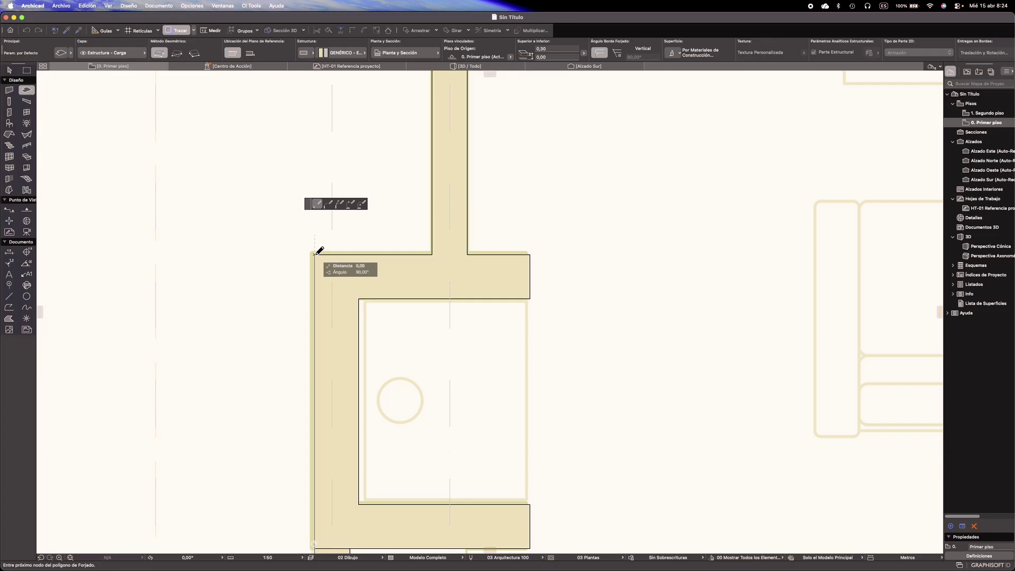
{"action": "left_click", "coordinate": [432, 254]}
Continue the slab outline around the Estar's outer walls to the centre of the party wall on axis 3
{"action": "scroll", "coordinate": [427, 348], "scroll_direction": "down", "scroll_amount": 4}
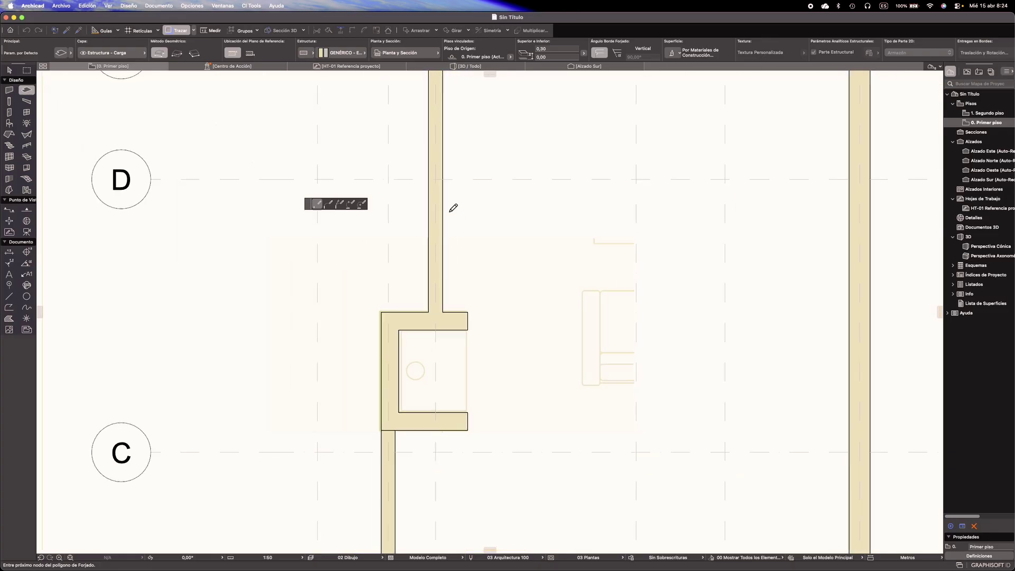
{"action": "middle_click_drag", "start_coordinate": [450, 211], "coordinate": [401, 398]}
{"action": "scroll", "coordinate": [529, 238], "scroll_direction": "right", "scroll_amount": 3}
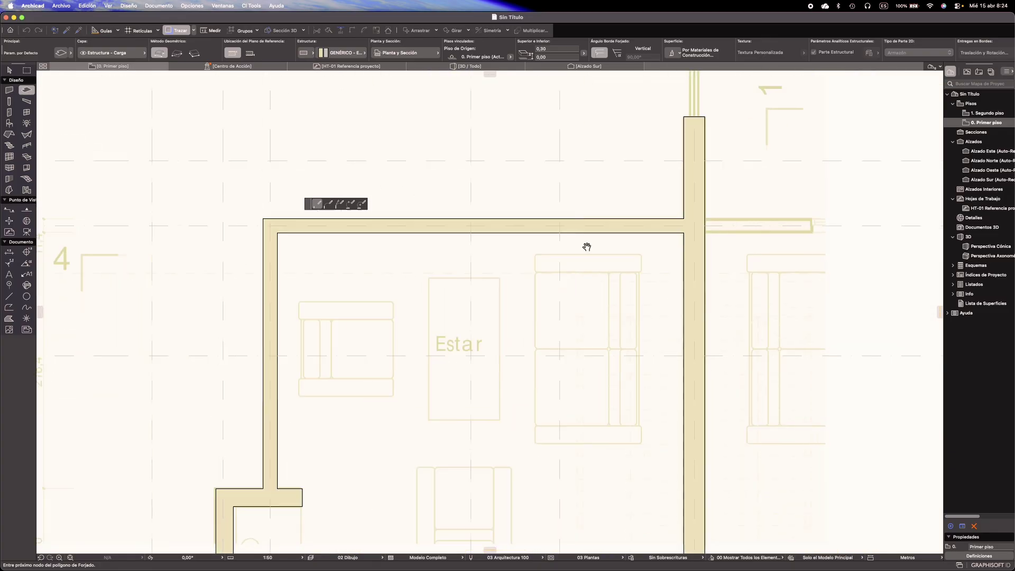
{"action": "scroll", "coordinate": [503, 211], "scroll_direction": "up", "scroll_amount": 5}
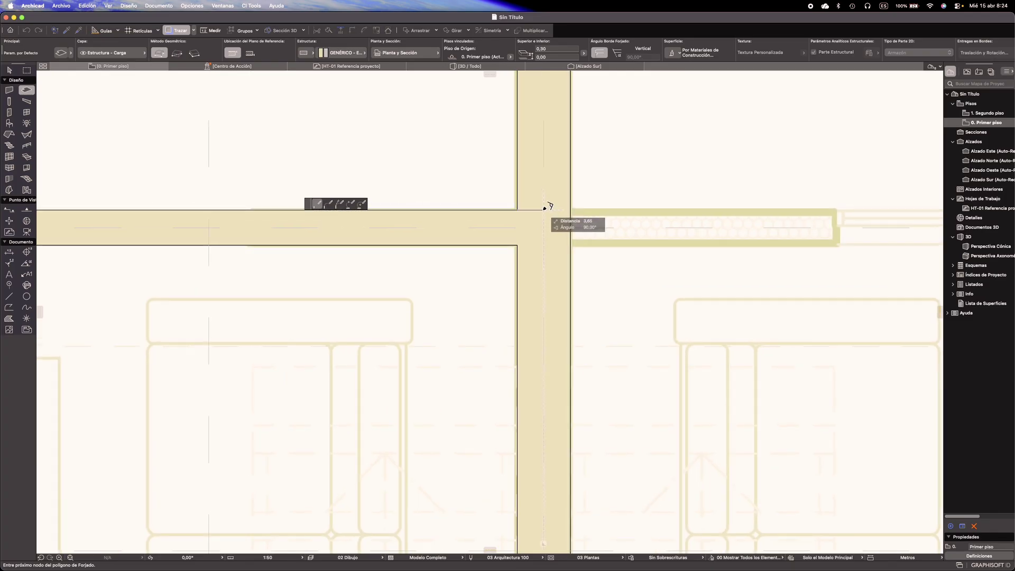
{"action": "left_click", "coordinate": [545, 208]}
Run the slab outline down axis 3 to its starting point at the entrance wall and close the polygon
{"action": "scroll", "coordinate": [535, 296], "scroll_direction": "down", "scroll_amount": 4}
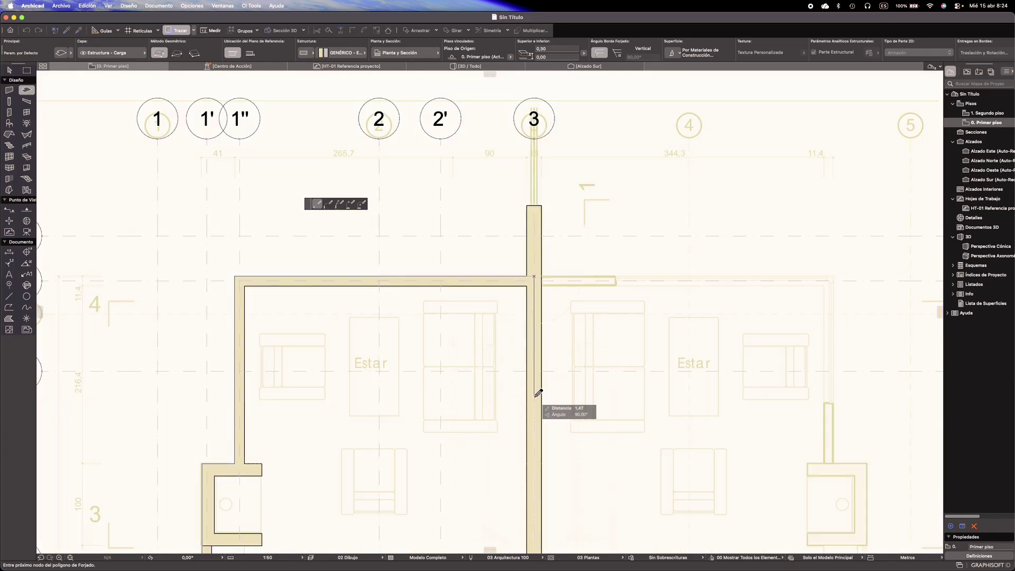
{"action": "scroll", "coordinate": [537, 392], "scroll_direction": "down", "scroll_amount": 15}
{"action": "scroll", "coordinate": [537, 392], "scroll_direction": "right", "scroll_amount": 3}
{"action": "scroll", "coordinate": [428, 258], "scroll_direction": "down", "scroll_amount": 5}
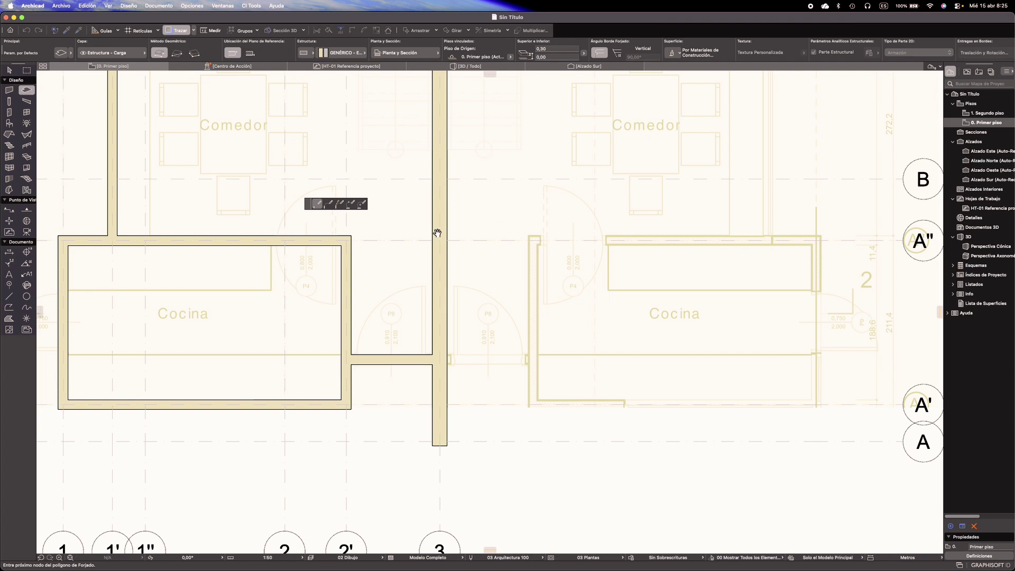
{"action": "scroll", "coordinate": [445, 352], "scroll_direction": "up", "scroll_amount": 6}
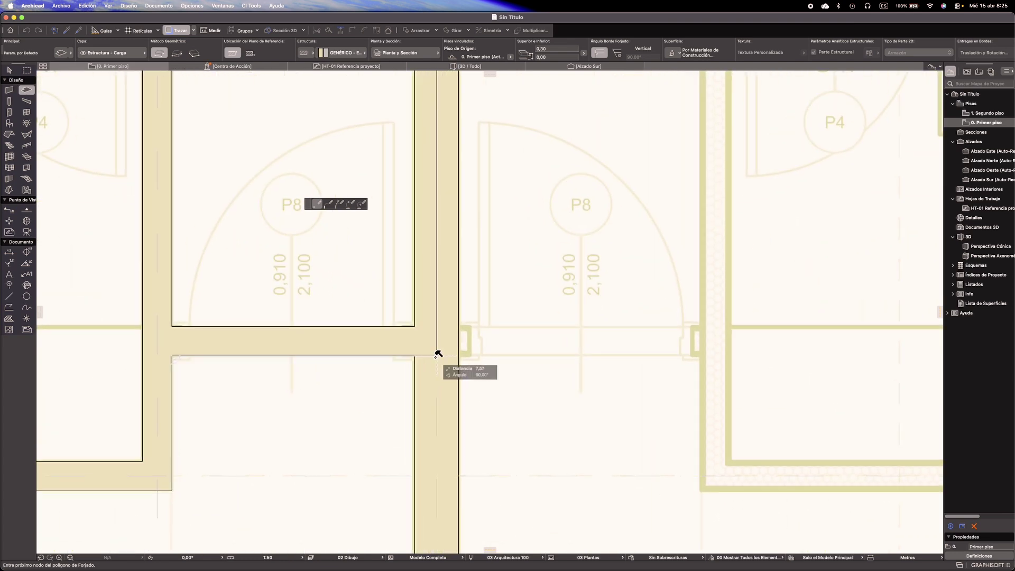
{"action": "left_click", "coordinate": [439, 356]}
{"action": "scroll", "coordinate": [453, 425], "scroll_direction": "down", "scroll_amount": 10}
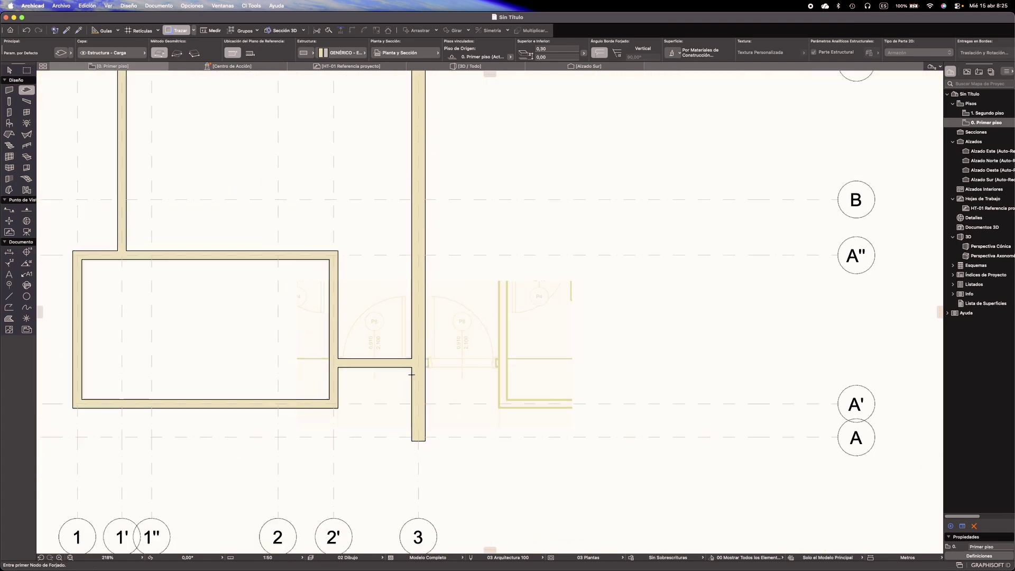
{"action": "key", "text": "Escape"}
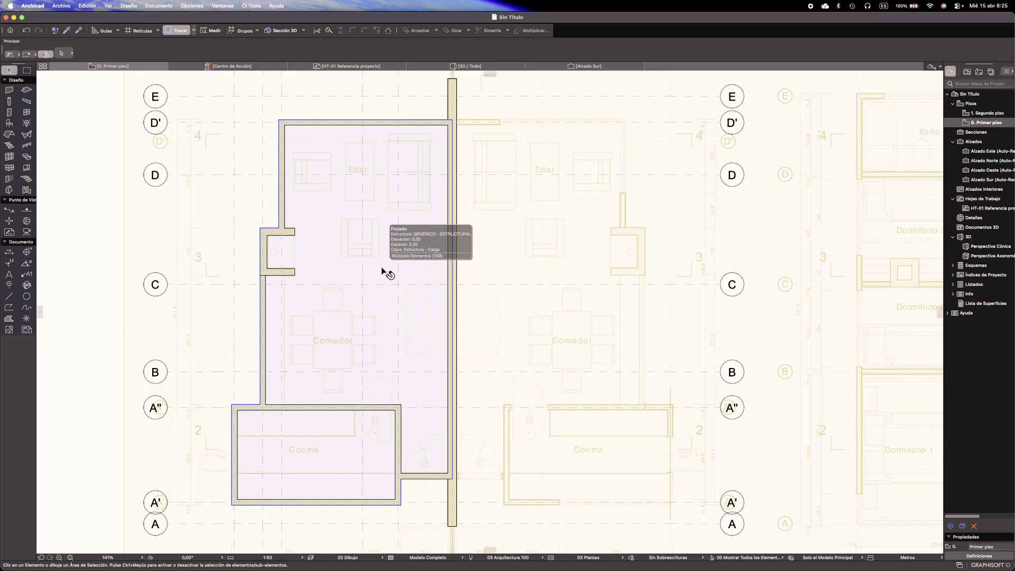
Switch to the 3D perspective, select the new floor slab and examine it beneath the walls from a low angle
{"action": "key", "text": "F3"}
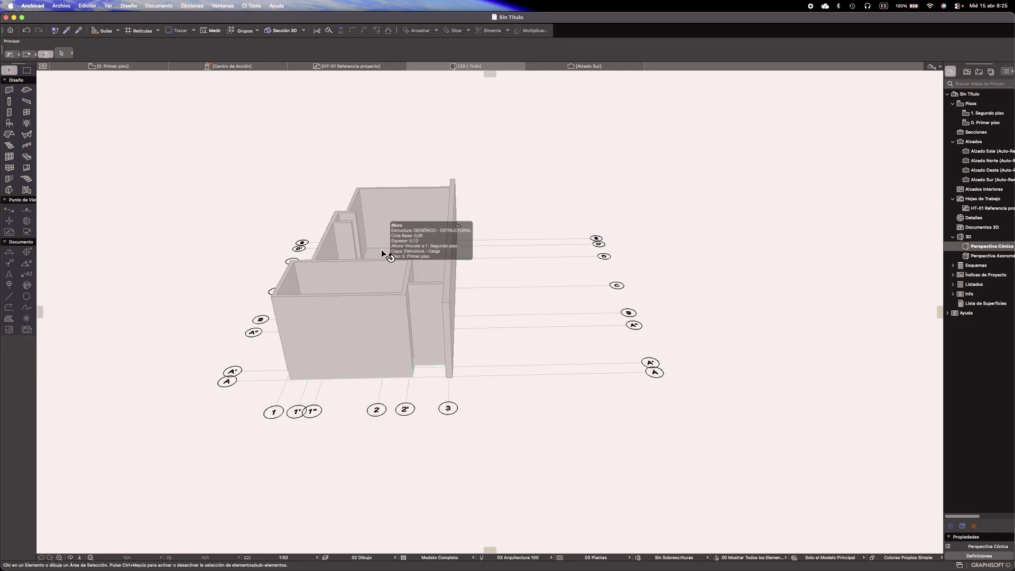
{"action": "left_click", "coordinate": [429, 270]}
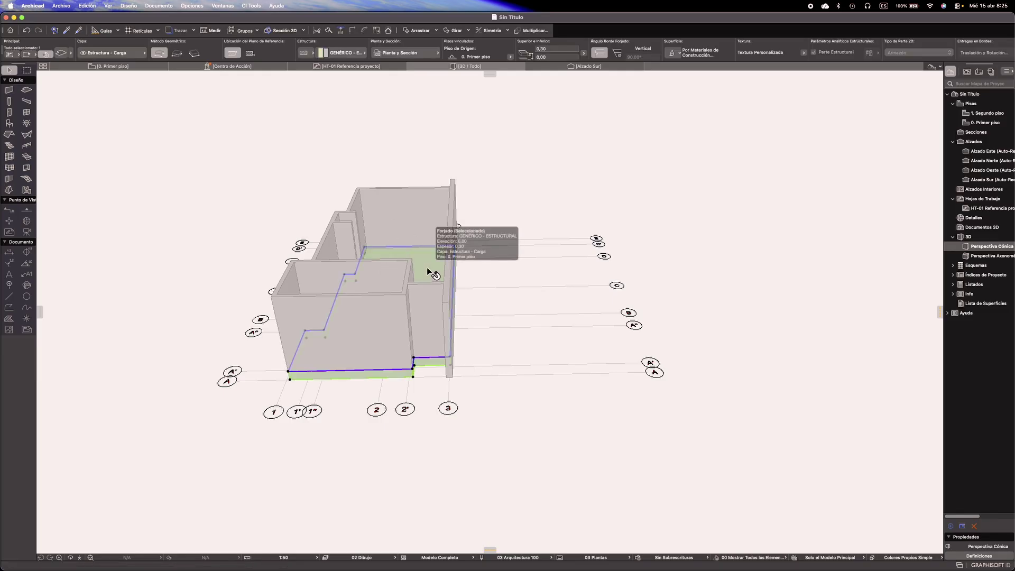
{"action": "key", "text": "Delete"}
{"action": "middle_click_drag", "start_coordinate": [320, 376], "coordinate": [395, 316], "text": "shift"}
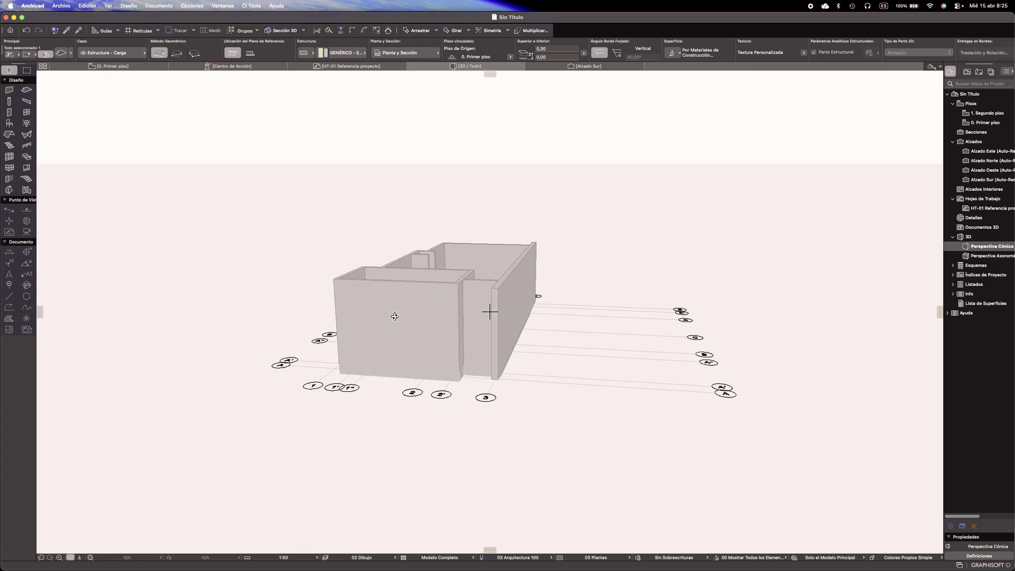
{"action": "key", "text": "Escape"}
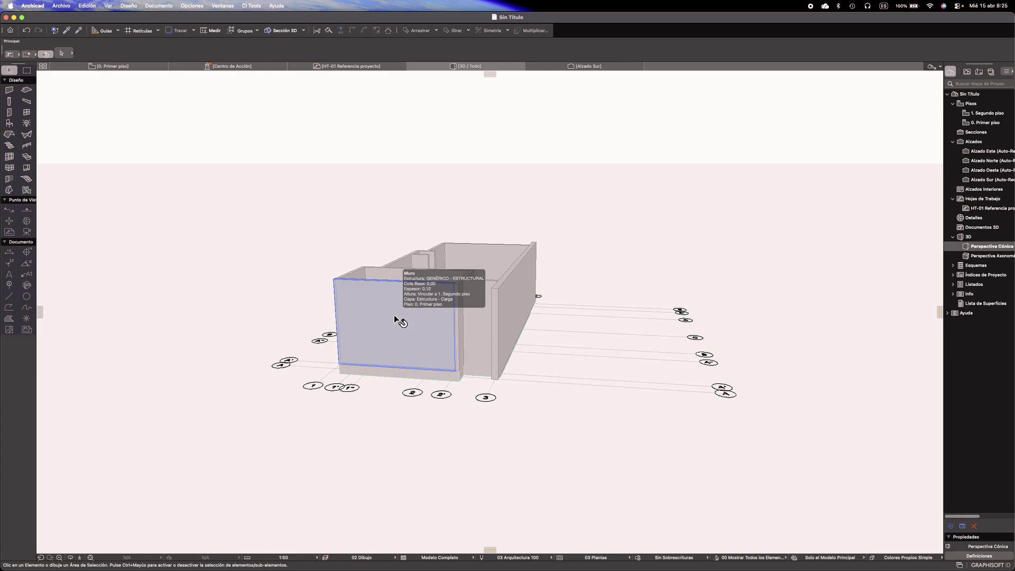
Compare the Primer piso plan with the 3D model, then view the whole traced sheet and surrounding elevation markers in plan
{"action": "key", "text": "F2"}
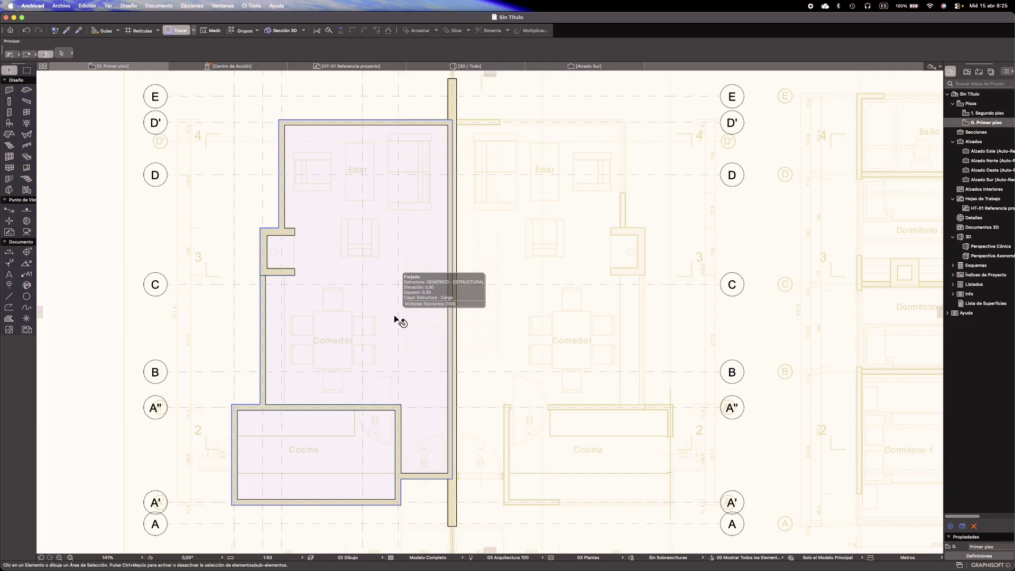
{"action": "key", "text": "F3"}
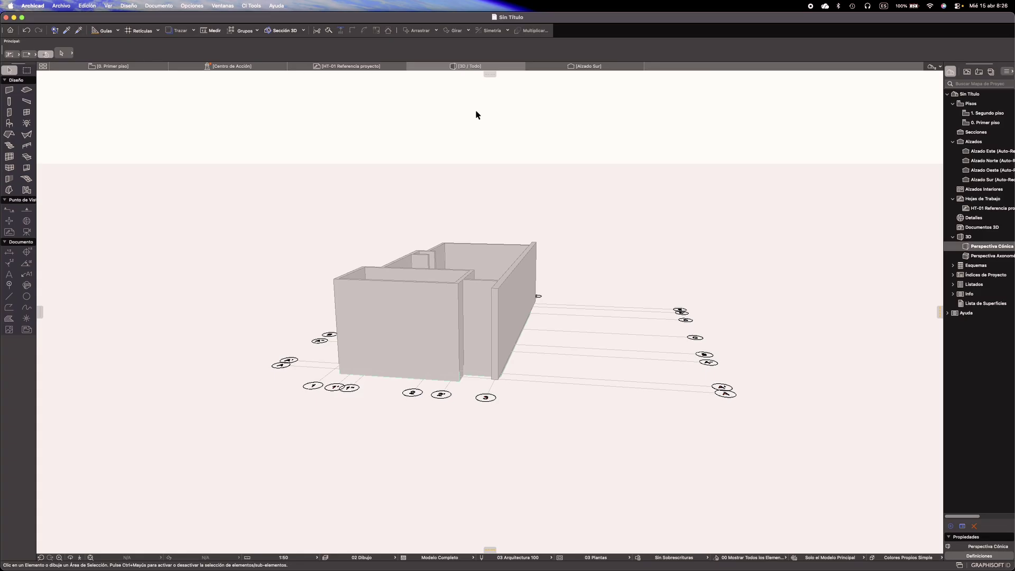
{"action": "key", "text": "F2"}
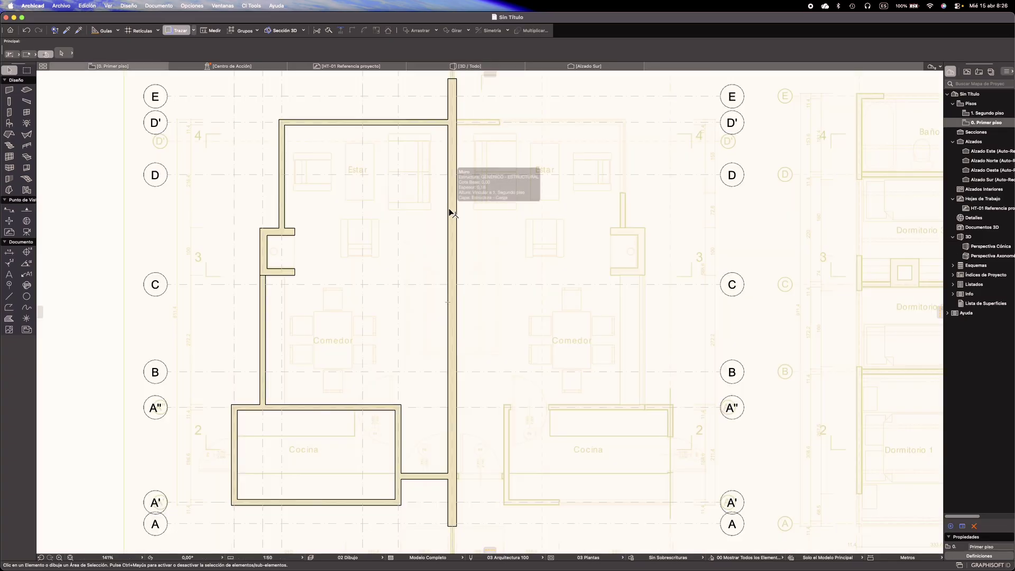
{"action": "scroll", "coordinate": [449, 212], "scroll_direction": "down", "scroll_amount": 5}
{"action": "scroll", "coordinate": [449, 212], "scroll_direction": "down", "scroll_amount": 2}
{"action": "scroll", "coordinate": [435, 182], "scroll_direction": "down", "scroll_amount": 2}
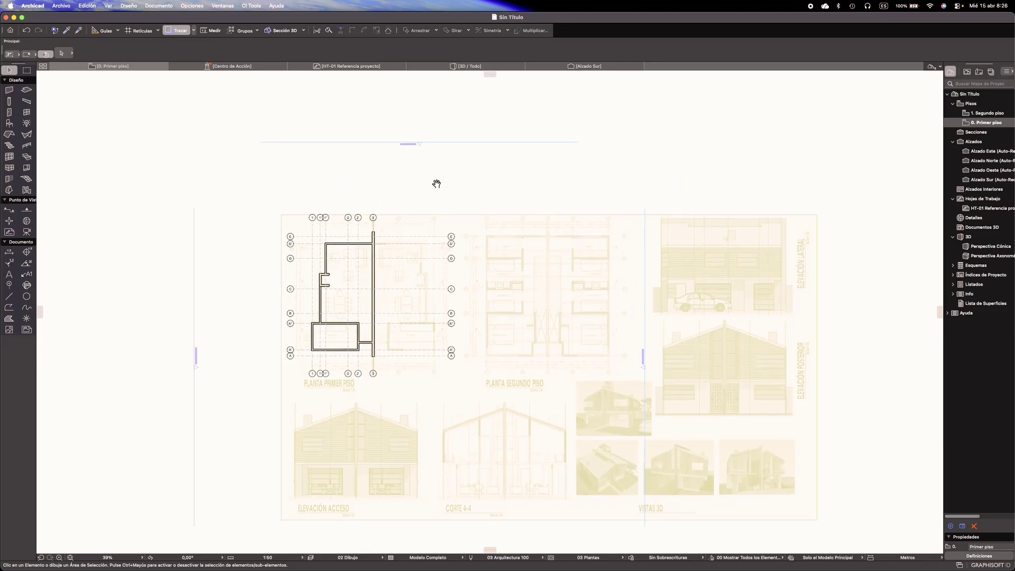